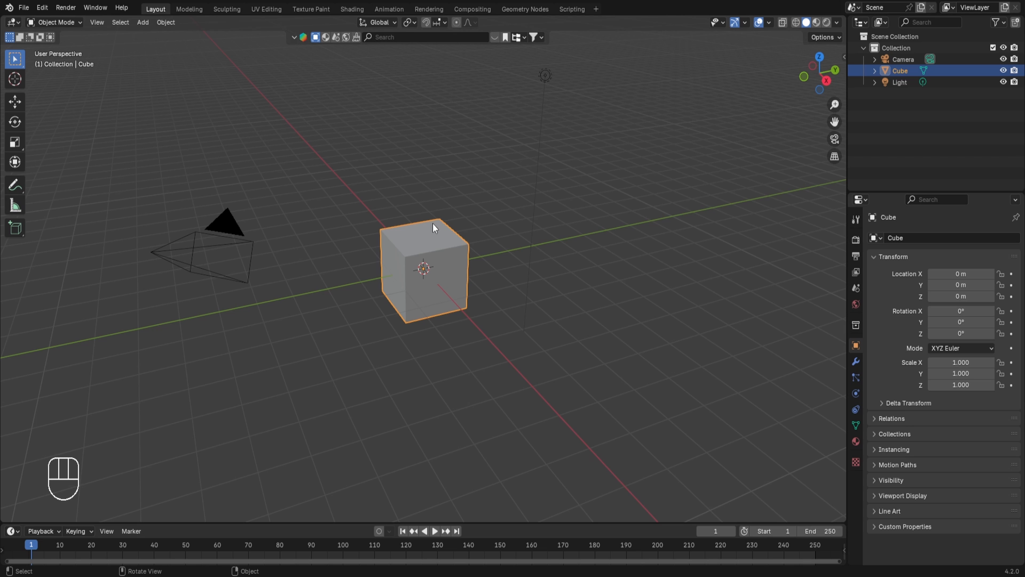
Delete the default cube and add a mesh cylinder in its place.
{"action": "key", "text": "x"}
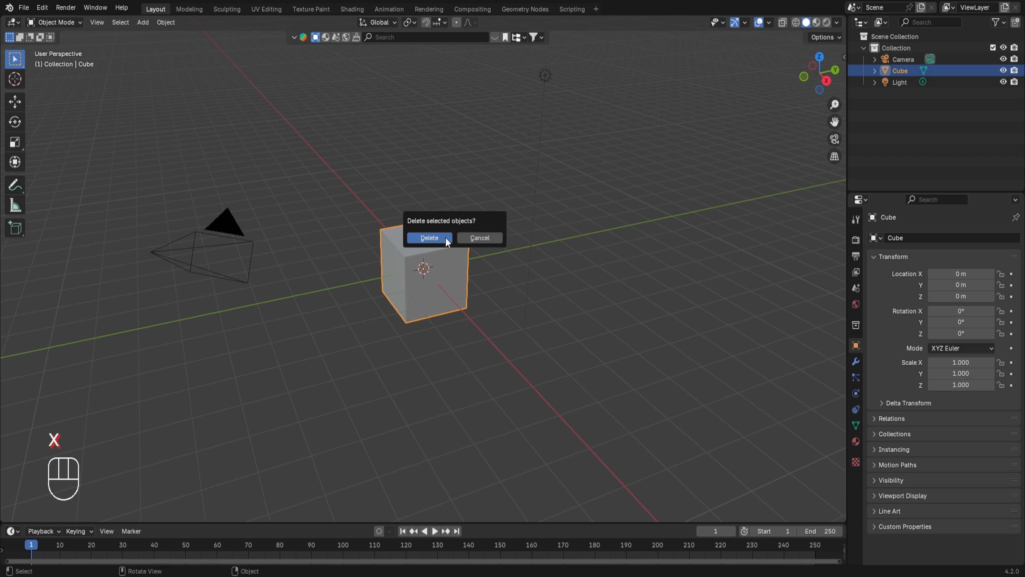
{"action": "left_click", "coordinate": [446, 232]}
{"action": "key", "text": "shift+a"}
{"action": "mouse_move", "coordinate": [440, 205]}
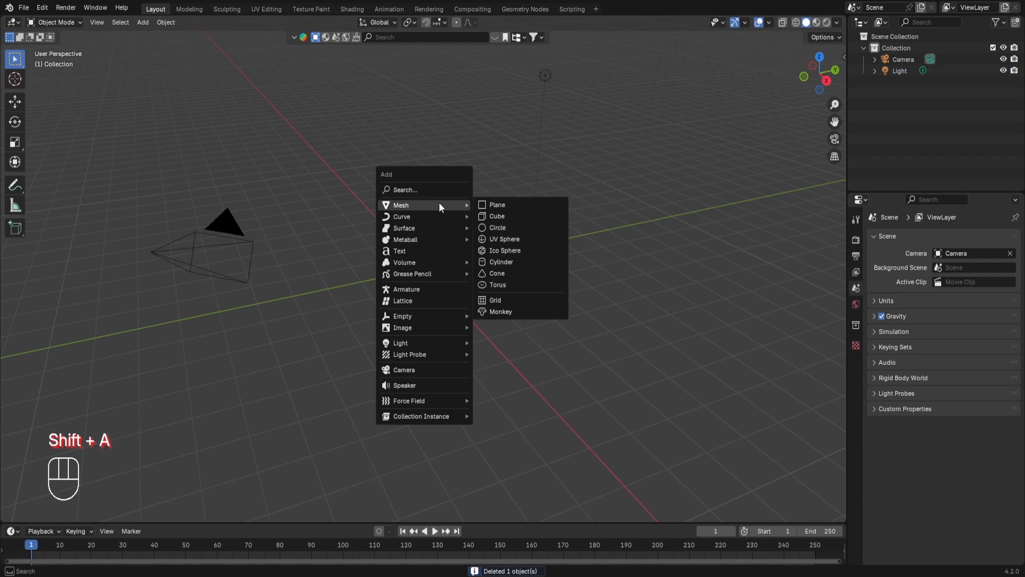
{"action": "left_click", "coordinate": [494, 261]}
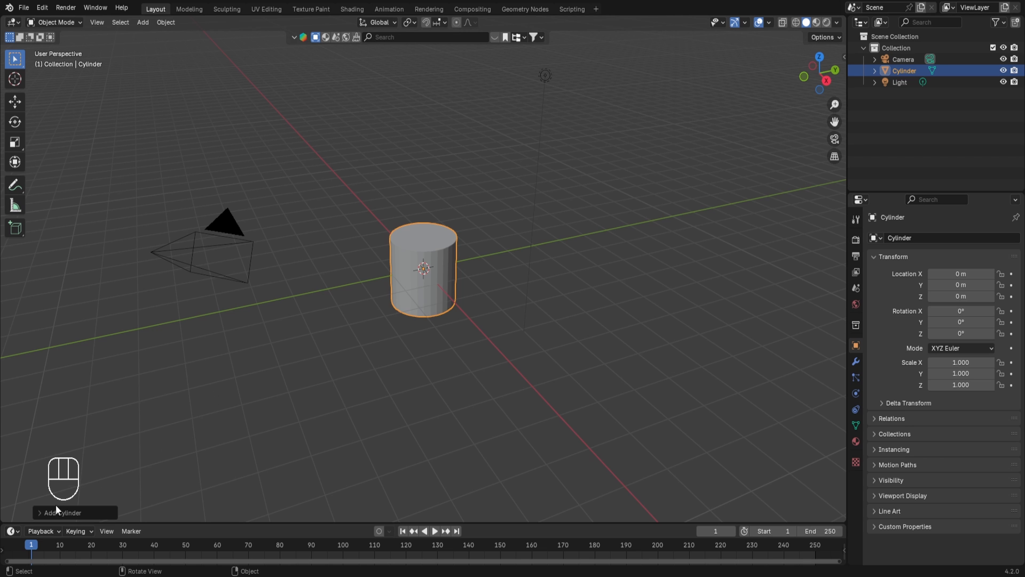
Set the new cylinder's vertex count to 16.
{"action": "left_click", "coordinate": [49, 510]}
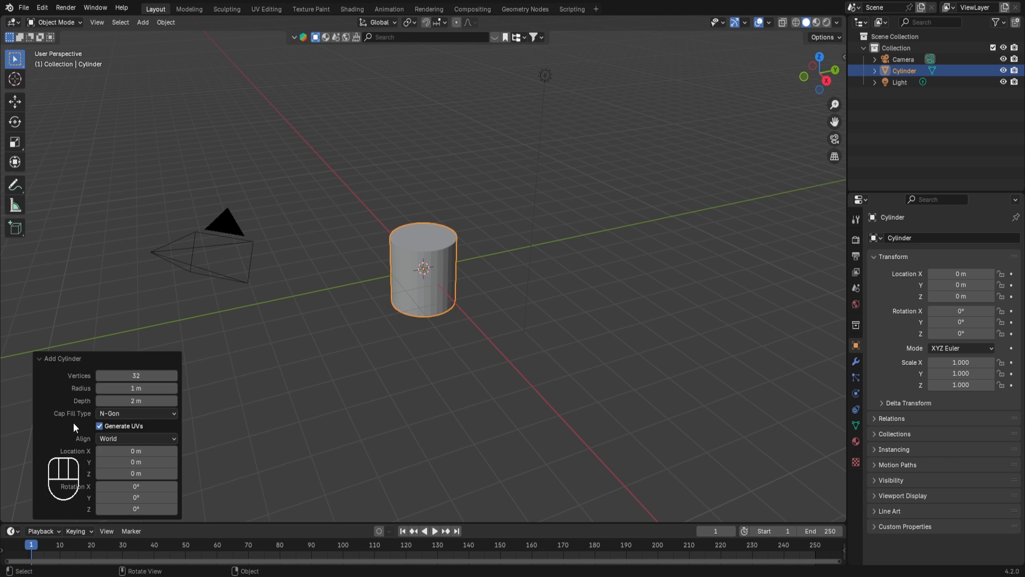
{"action": "scroll", "coordinate": [429, 327], "scroll_direction": "up", "scroll_amount": 1}
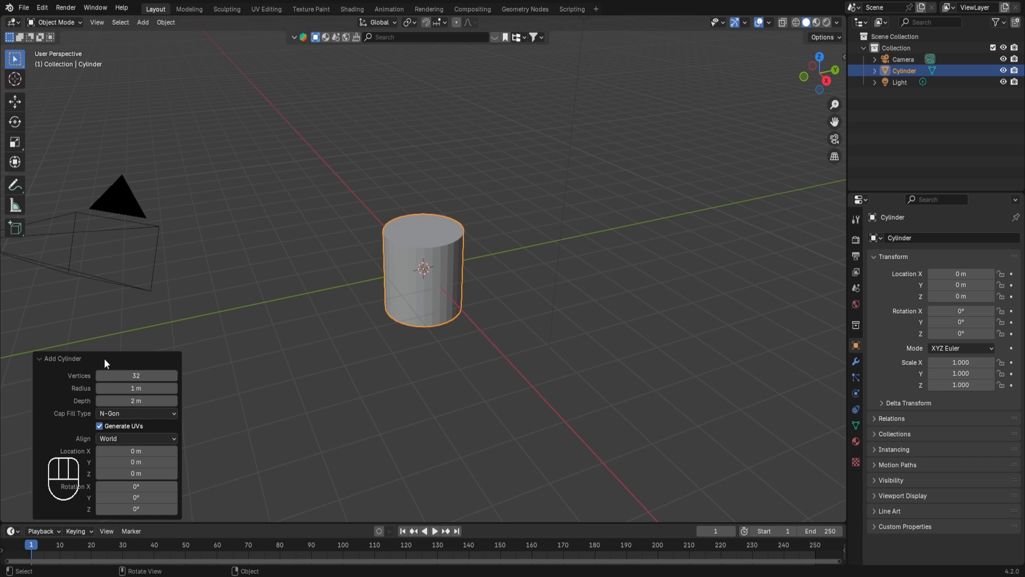
{"action": "scroll", "coordinate": [440, 270], "scroll_direction": "up", "scroll_amount": 1}
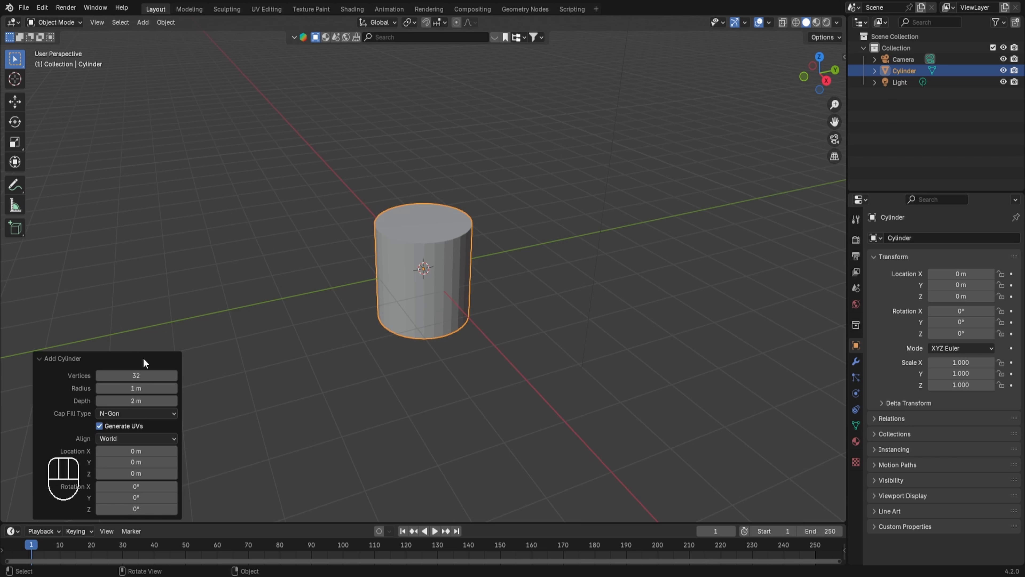
{"action": "left_click", "coordinate": [148, 372]}
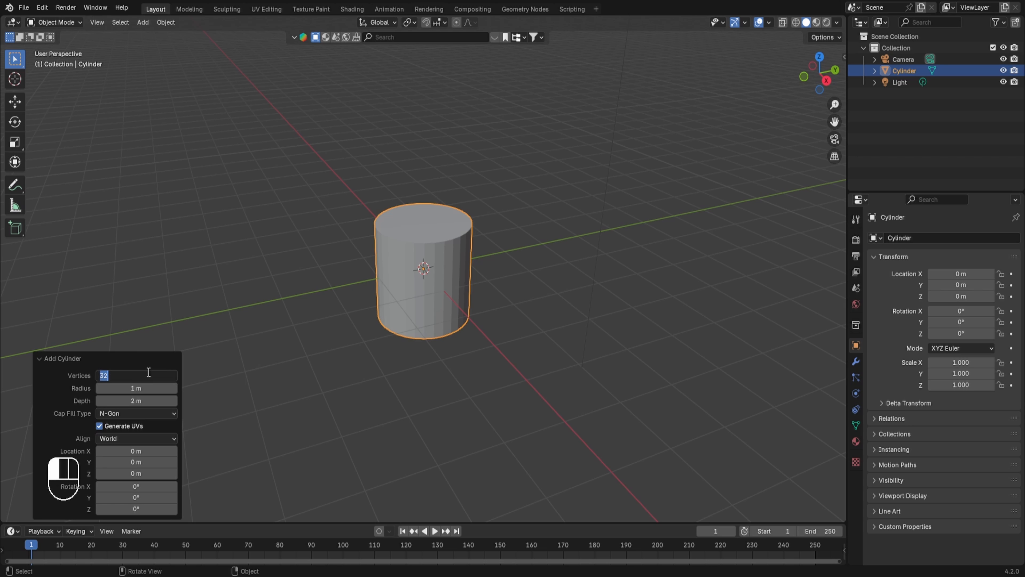
{"action": "type", "text": "16"}
{"action": "key", "text": "Return"}
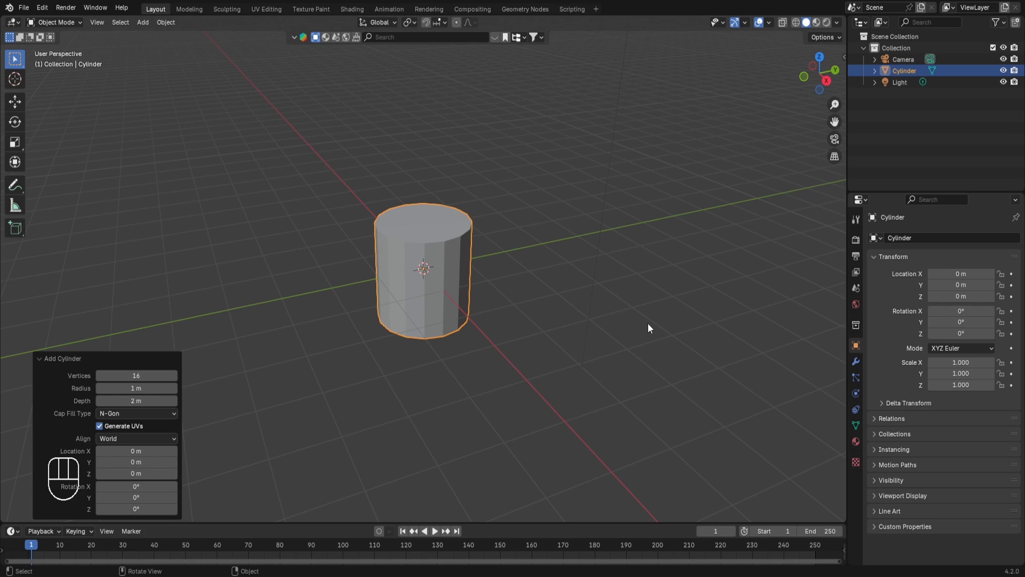
In front view, move the cylinder up 4 m along the Z axis.
{"action": "key", "text": "KP_1"}
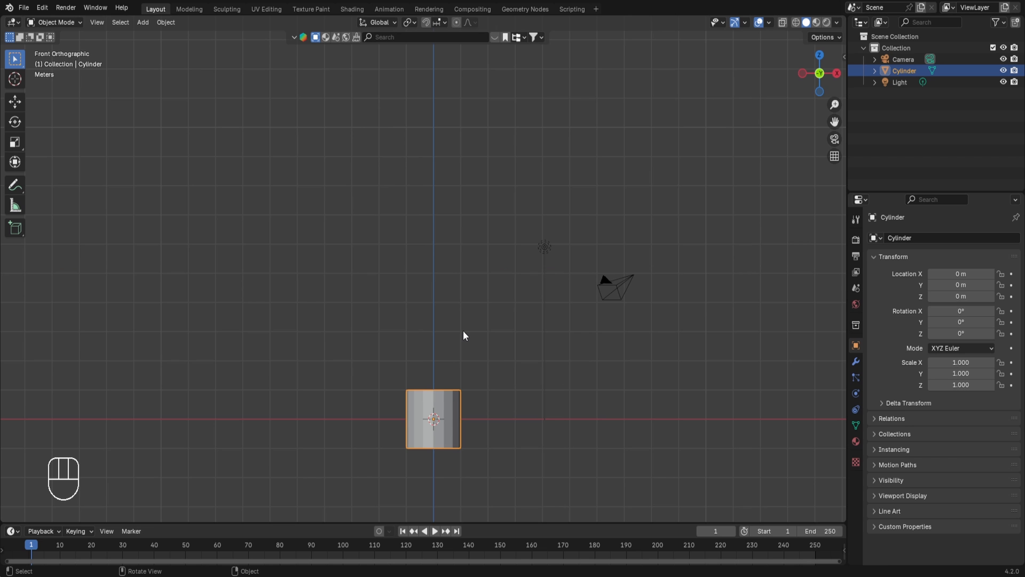
{"action": "key", "text": "g"}
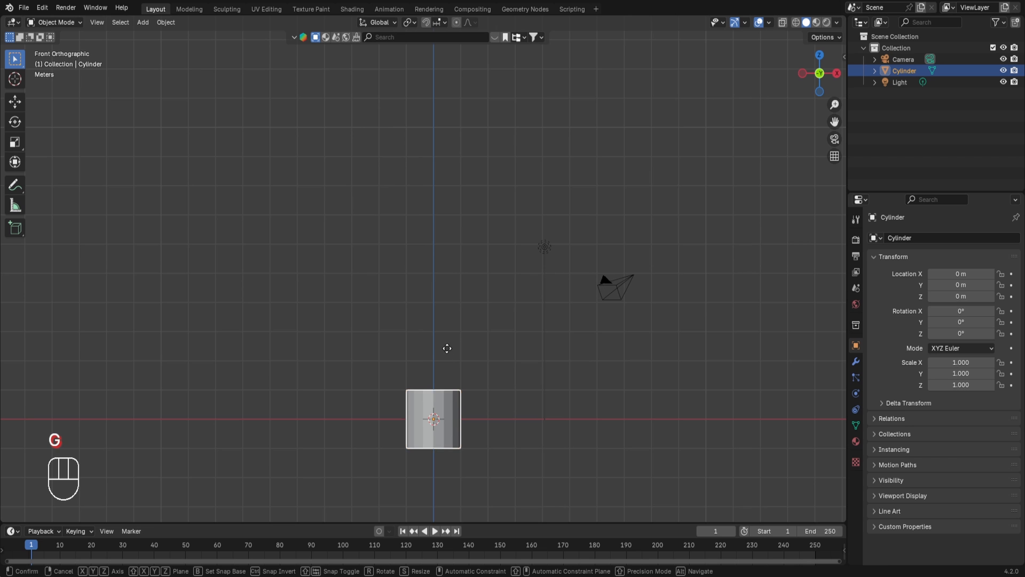
{"action": "key", "text": "z"}
{"action": "key", "text": "KP_4"}
{"action": "key", "text": "KP_Enter"}
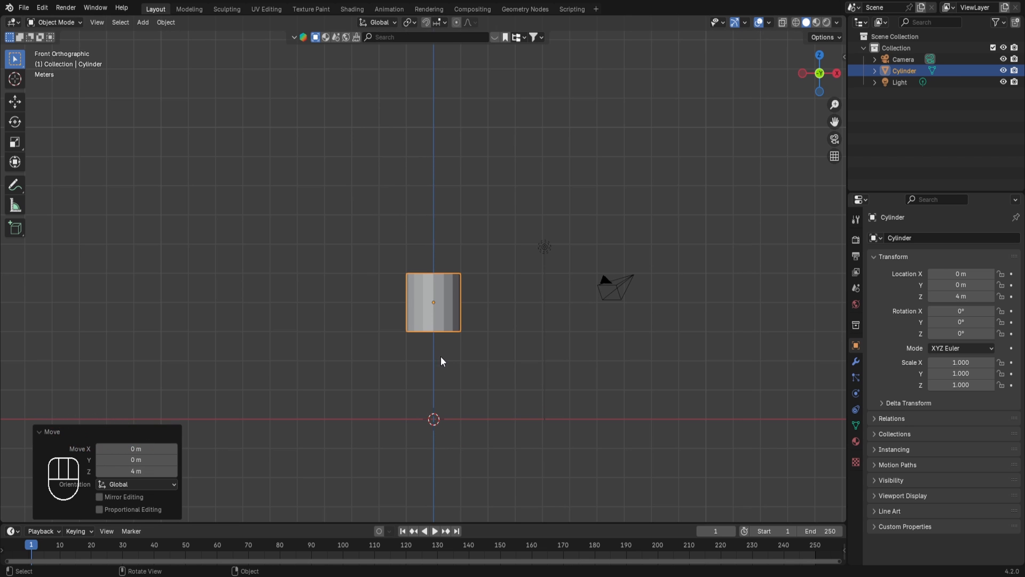
Measure the vertical distance from the ground line to the cylinder's centre, and the cylinder's height.
{"action": "scroll", "coordinate": [440, 356], "scroll_direction": "up", "scroll_amount": 2}
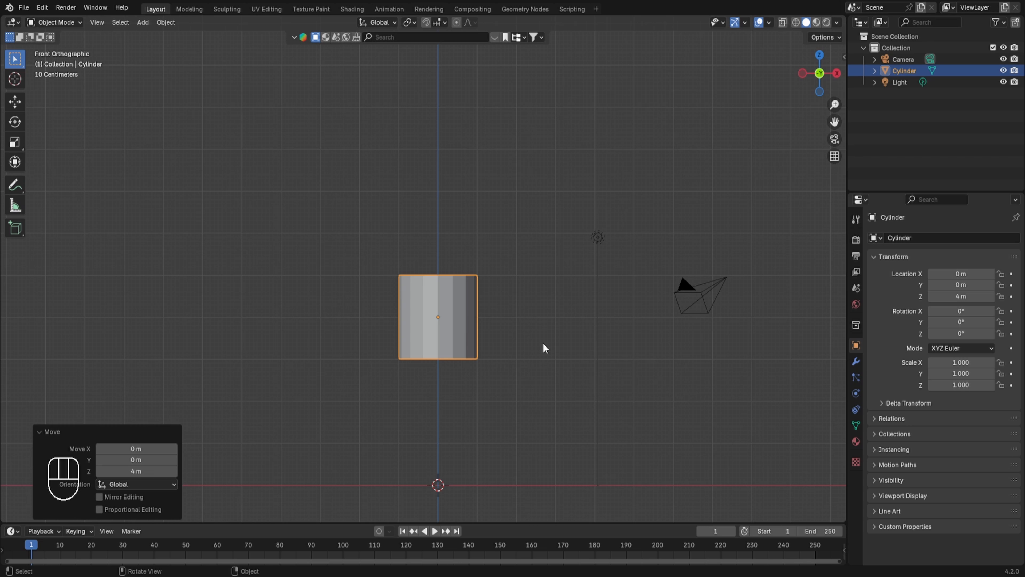
{"action": "scroll", "coordinate": [542, 348], "scroll_direction": "up", "scroll_amount": 1}
{"action": "middle_click_drag", "start_coordinate": [540, 326], "coordinate": [574, 142], "text": "shift"}
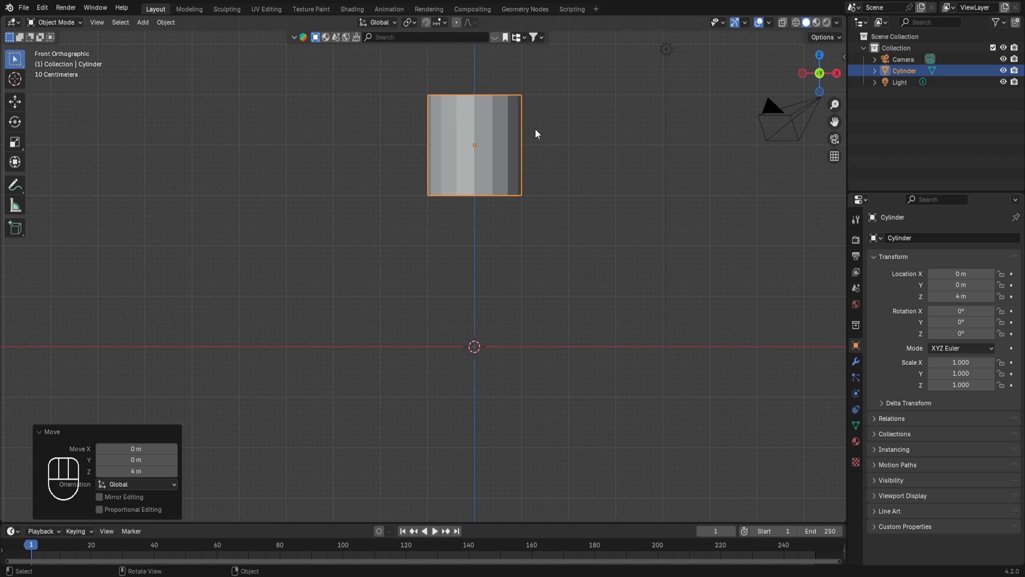
{"action": "left_click", "coordinate": [15, 206]}
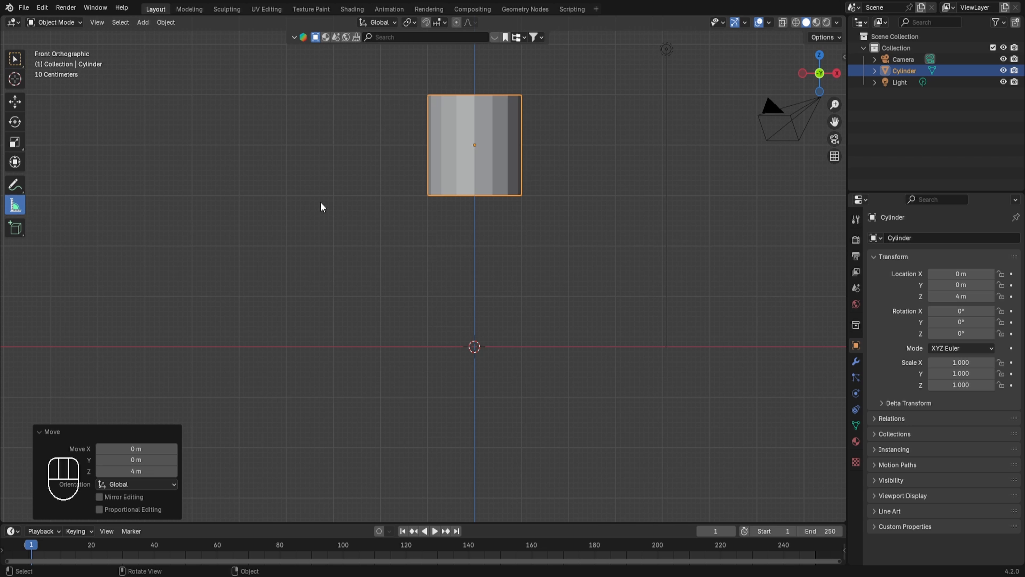
{"action": "left_click_drag", "start_coordinate": [568, 346], "coordinate": [569, 144]}
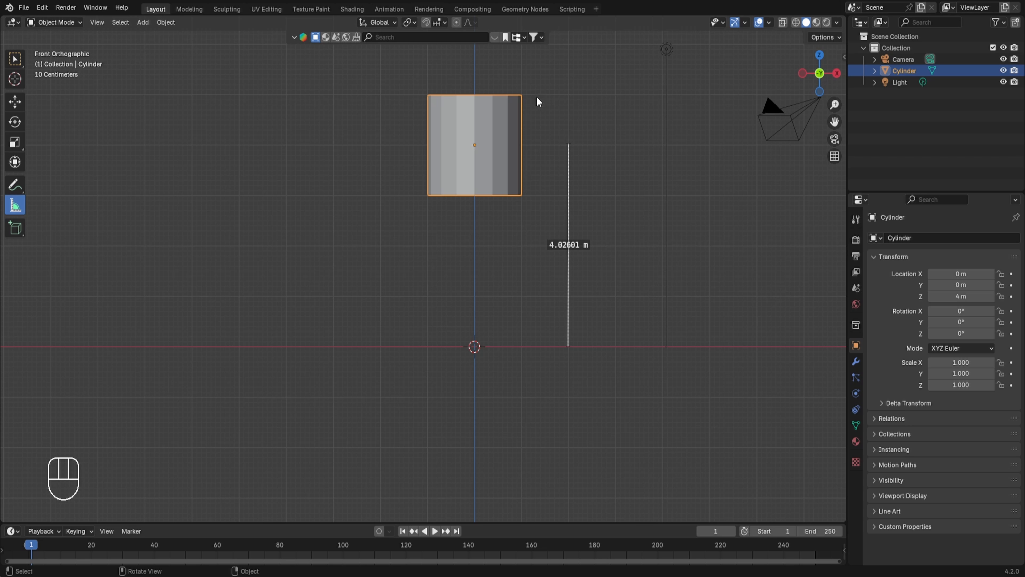
{"action": "left_click_drag", "start_coordinate": [536, 96], "coordinate": [536, 193]}
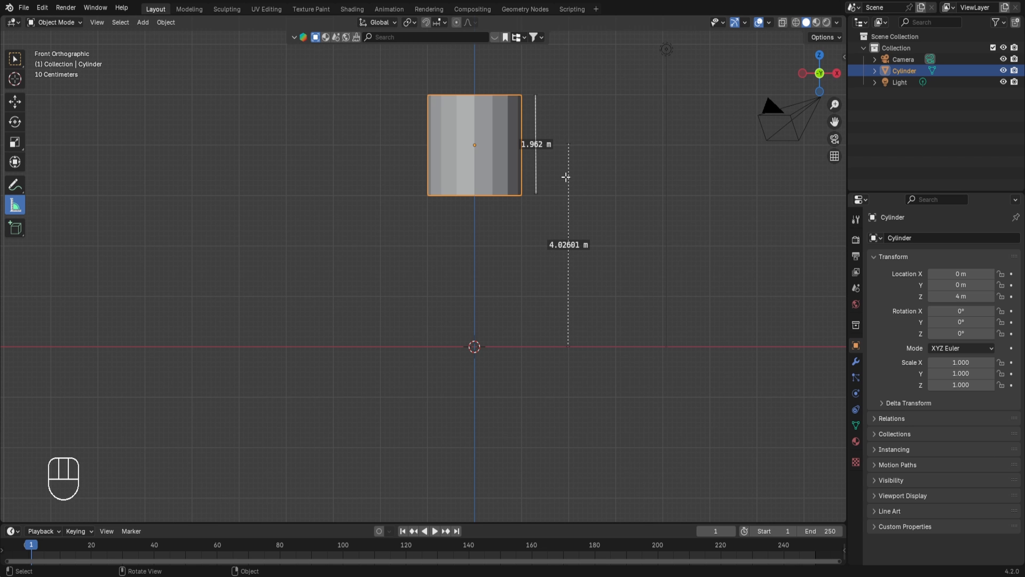
Scale the cylinder's whole mesh by 0.5 in Edit Mode, and move the object by -0.5 m along Z in Object Mode.
{"action": "key", "text": "Tab"}
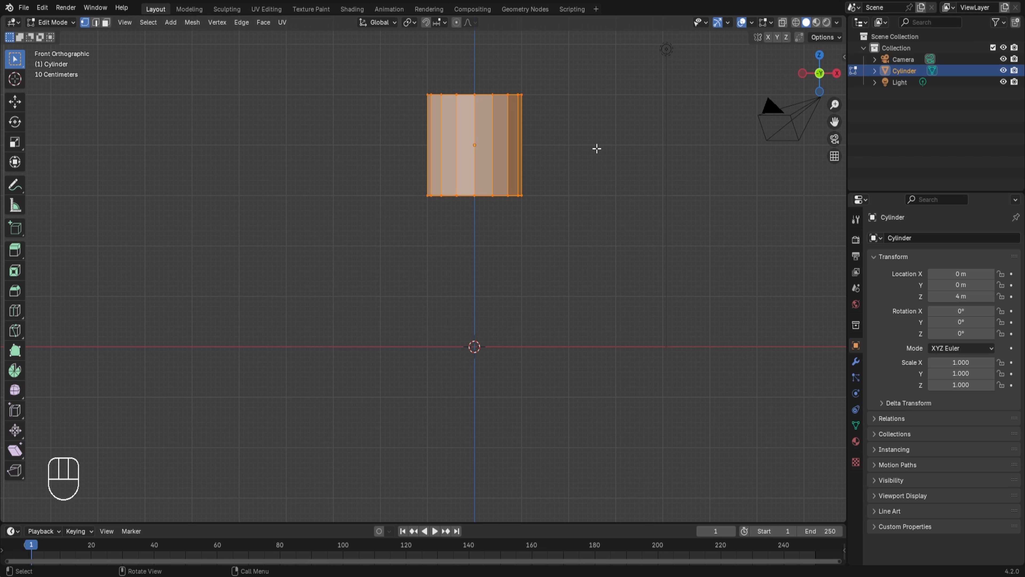
{"action": "type", "text": "s0.5"}
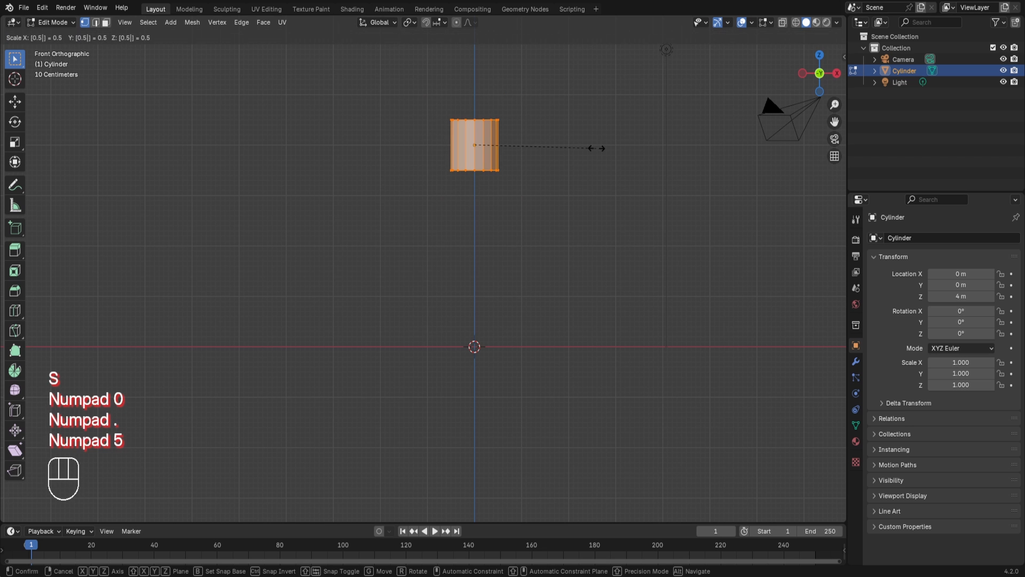
{"action": "key", "text": "KP_Enter"}
{"action": "key", "text": "Tab"}
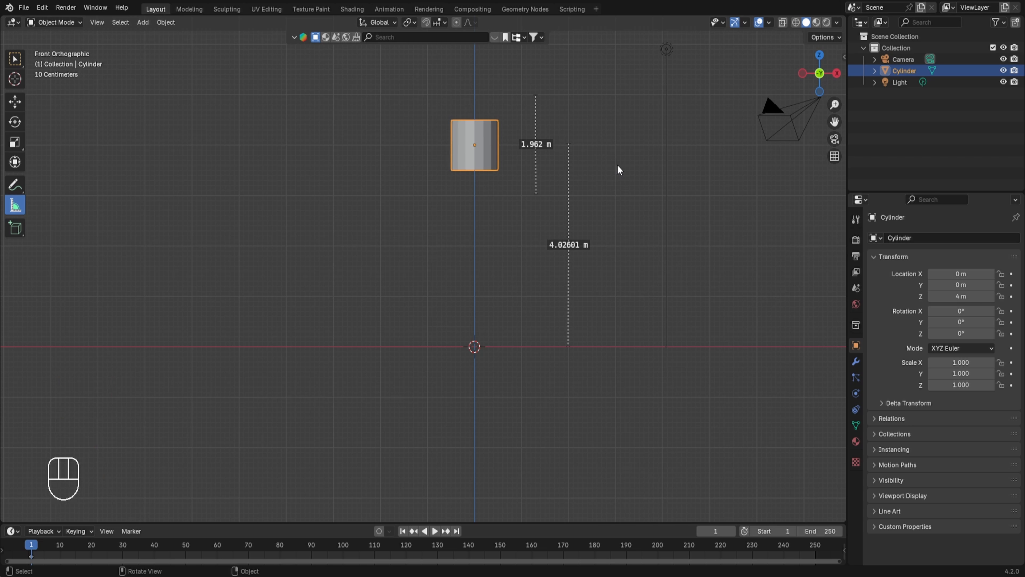
{"action": "type", "text": "gz-0.5"}
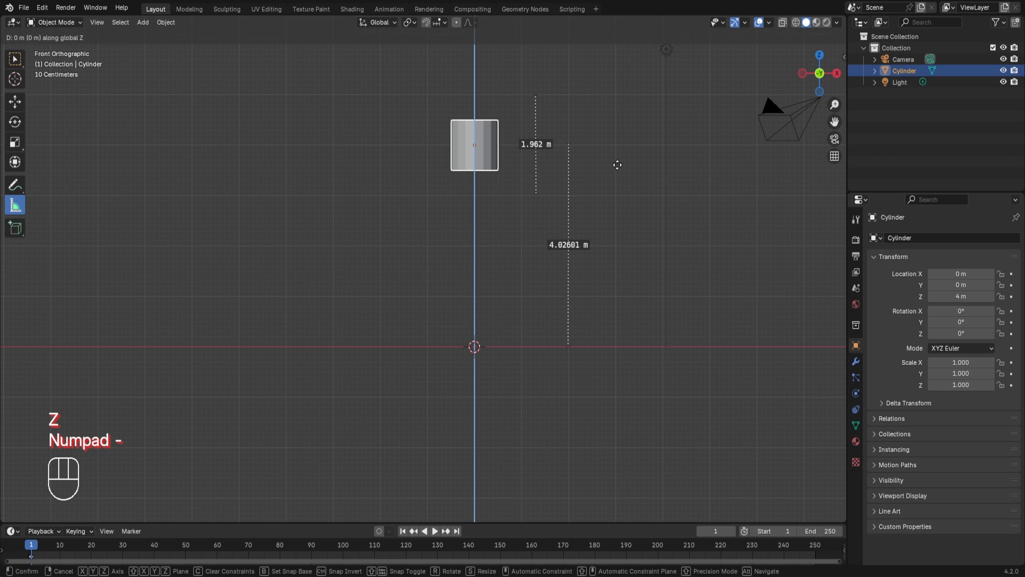
{"action": "key", "text": "KP_Enter"}
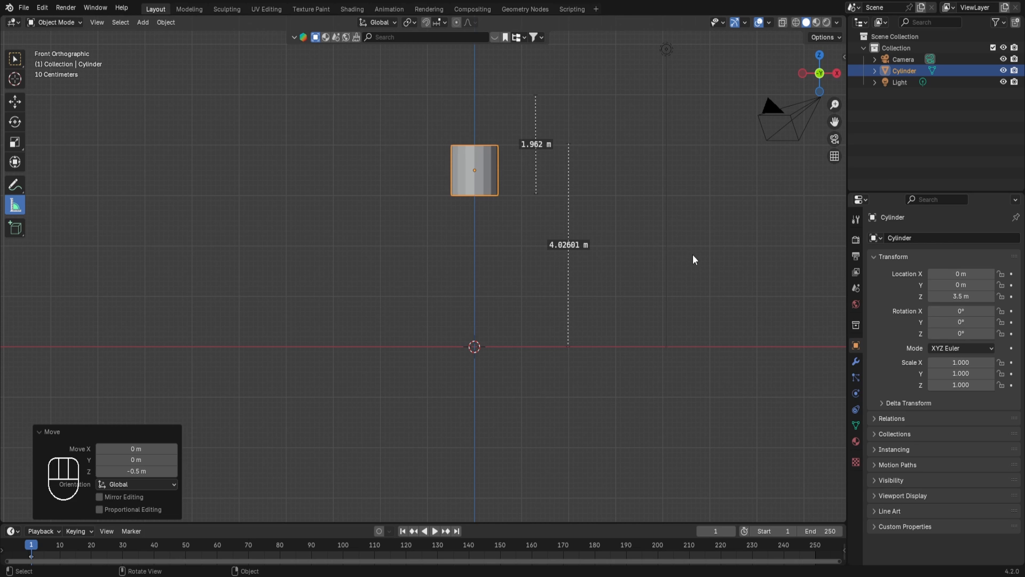
Bevel the cylinder's top and bottom rim edge loops together with 3 segments to round both ends.
{"action": "scroll", "coordinate": [705, 279], "scroll_direction": "up", "scroll_amount": 2}
{"action": "key", "text": "Tab"}
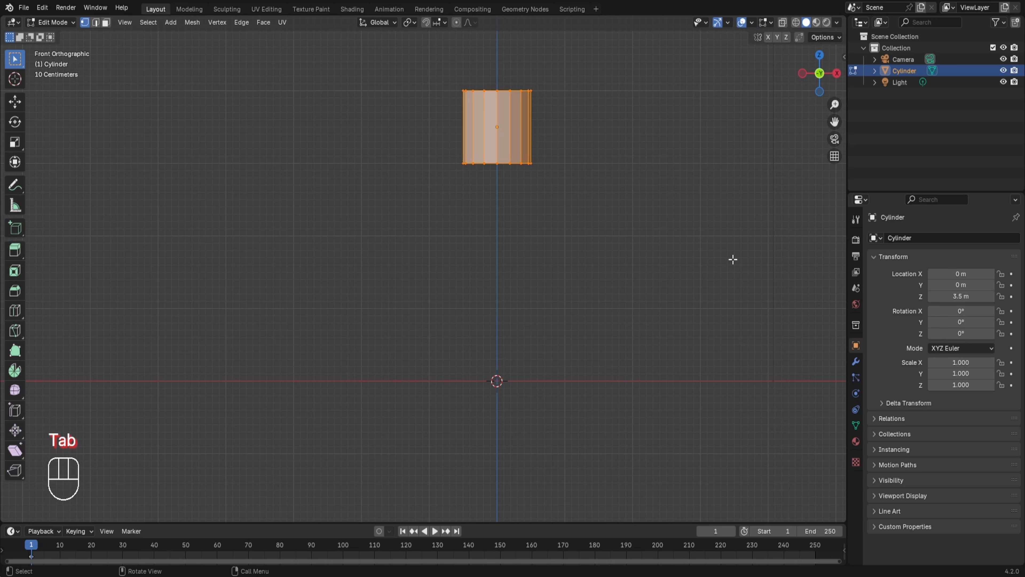
{"action": "middle_click_drag", "start_coordinate": [645, 287], "coordinate": [620, 341], "text": "shift"}
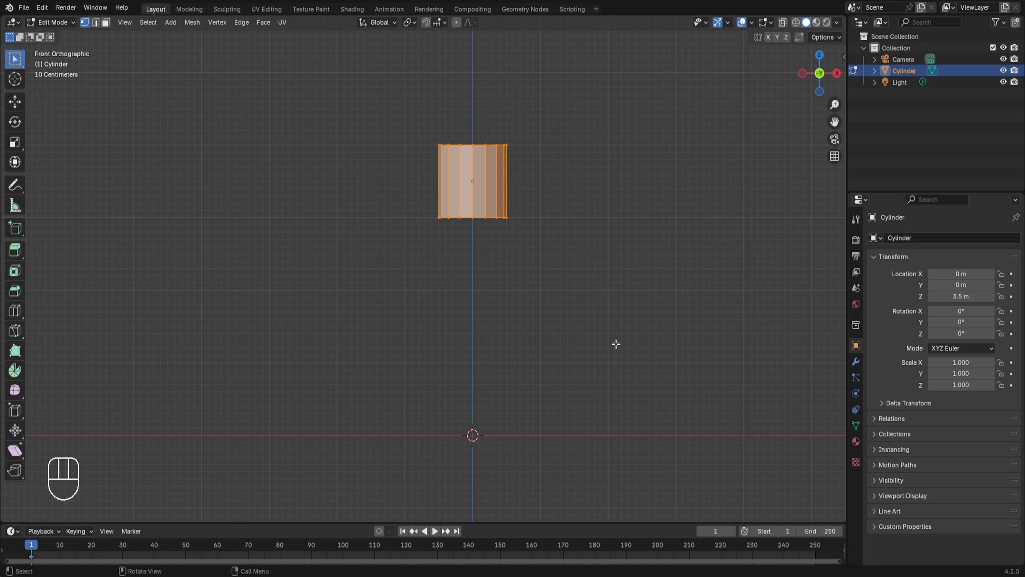
{"action": "scroll", "coordinate": [616, 344], "scroll_direction": "up", "scroll_amount": 1}
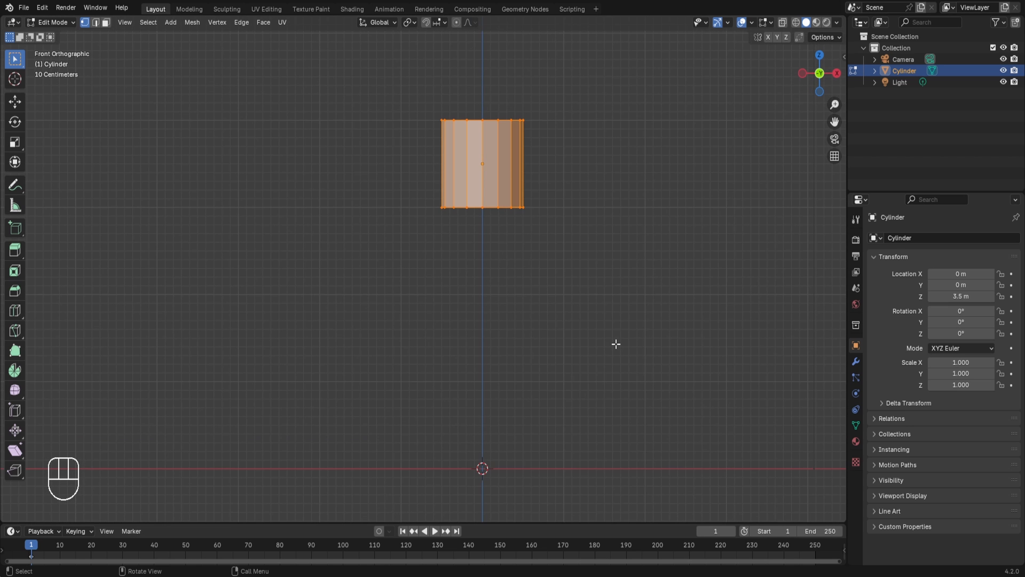
{"action": "key", "text": "2"}
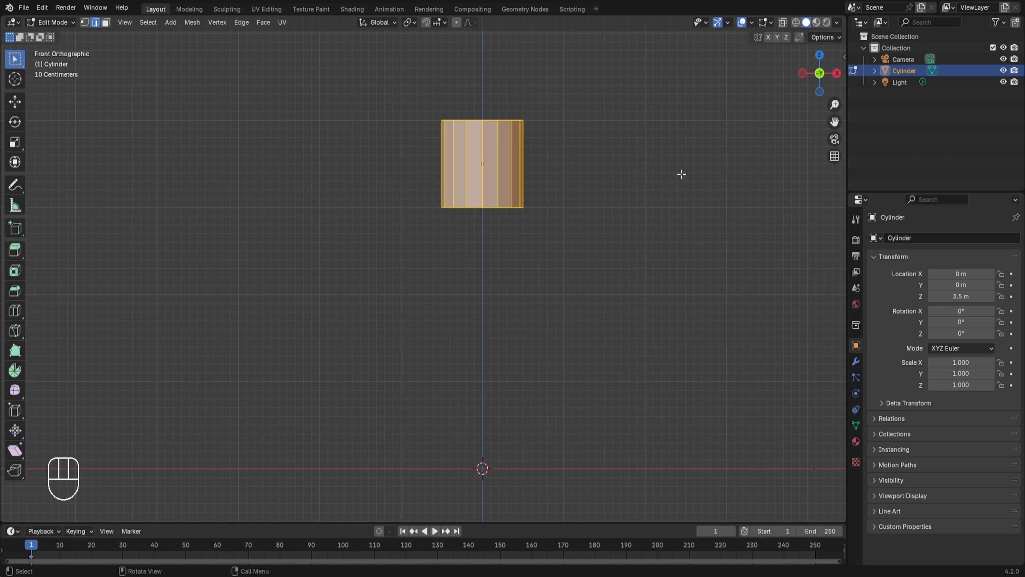
{"action": "left_click", "coordinate": [708, 155]}
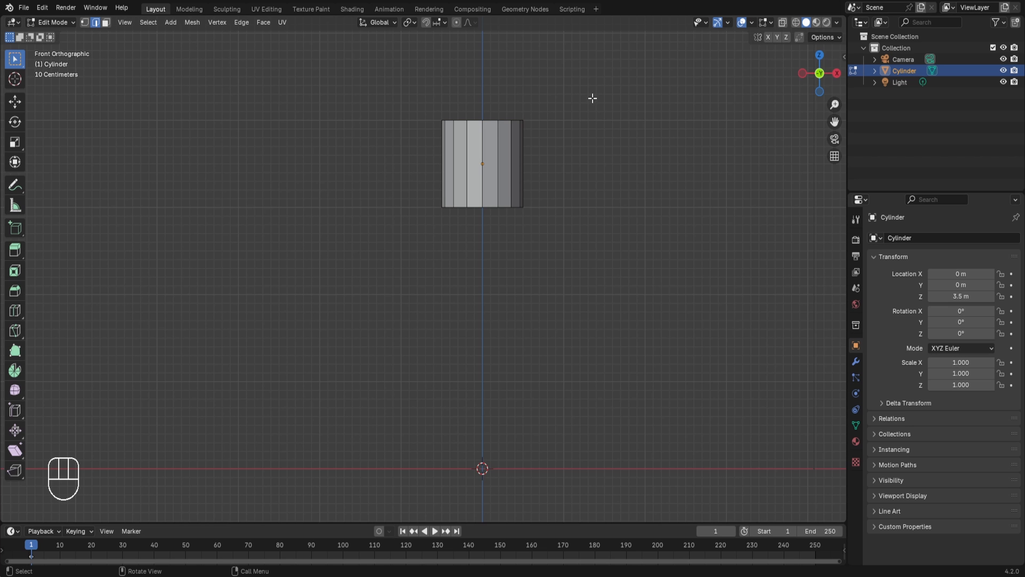
{"action": "middle_click_drag", "start_coordinate": [592, 96], "coordinate": [544, 142]}
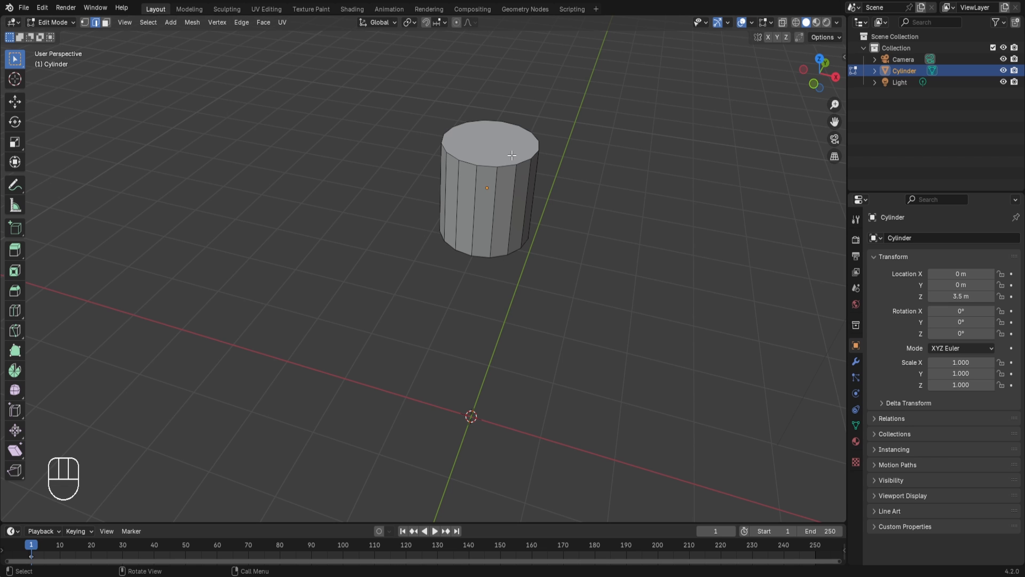
{"action": "left_click", "coordinate": [508, 164], "text": "alt"}
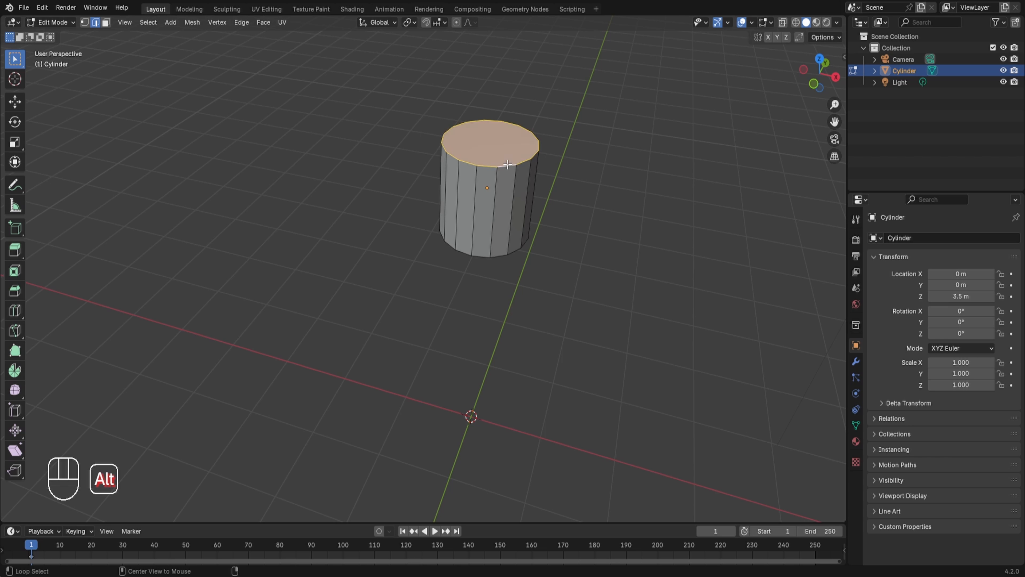
{"action": "middle_click_drag", "start_coordinate": [508, 164], "coordinate": [528, 124]}
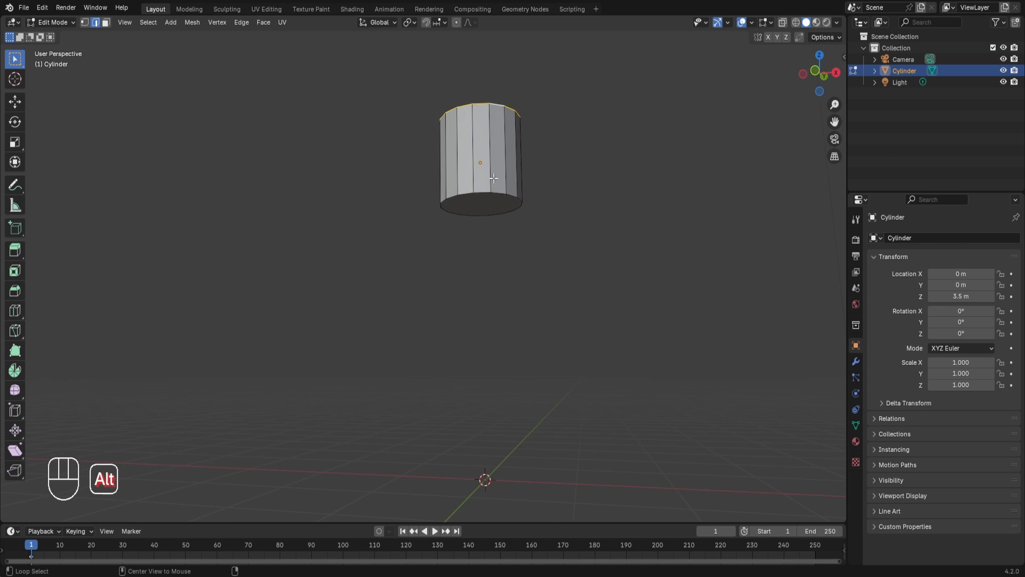
{"action": "left_click", "coordinate": [483, 187], "text": "alt+shift"}
{"action": "key", "text": "KP_1"}
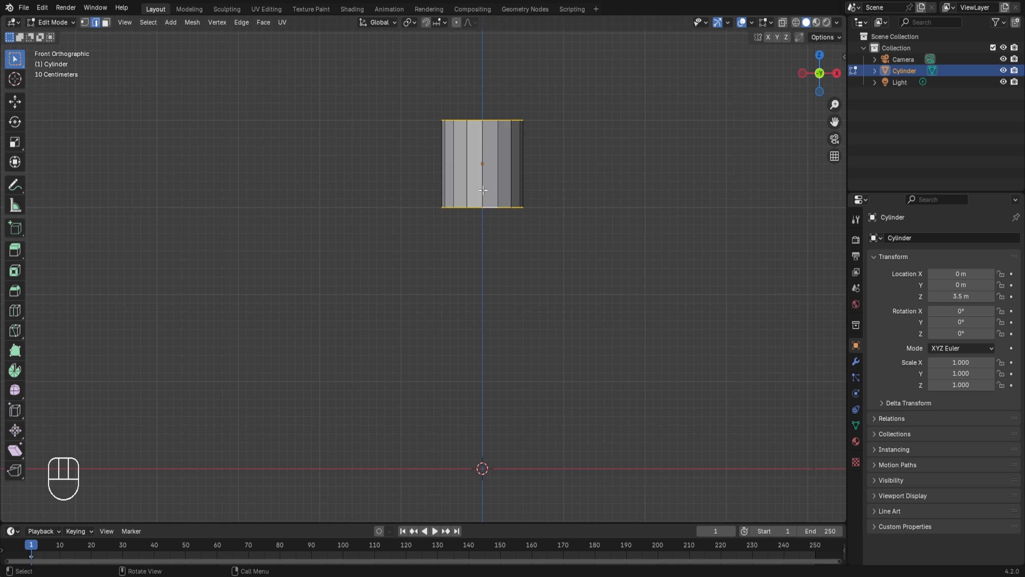
{"action": "key", "text": "ctrl+b"}
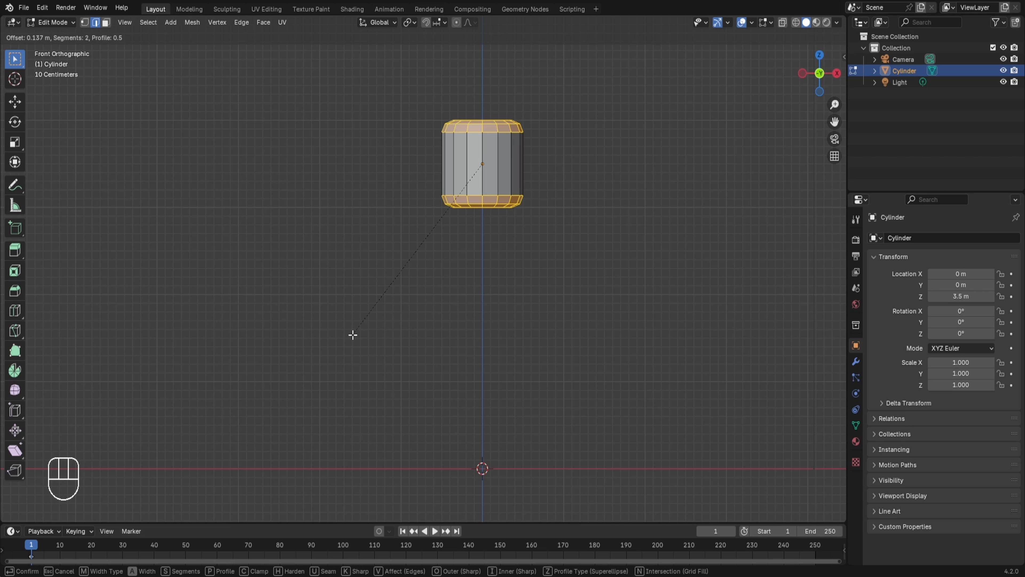
{"action": "scroll", "coordinate": [353, 336], "scroll_direction": "up", "scroll_amount": 2}
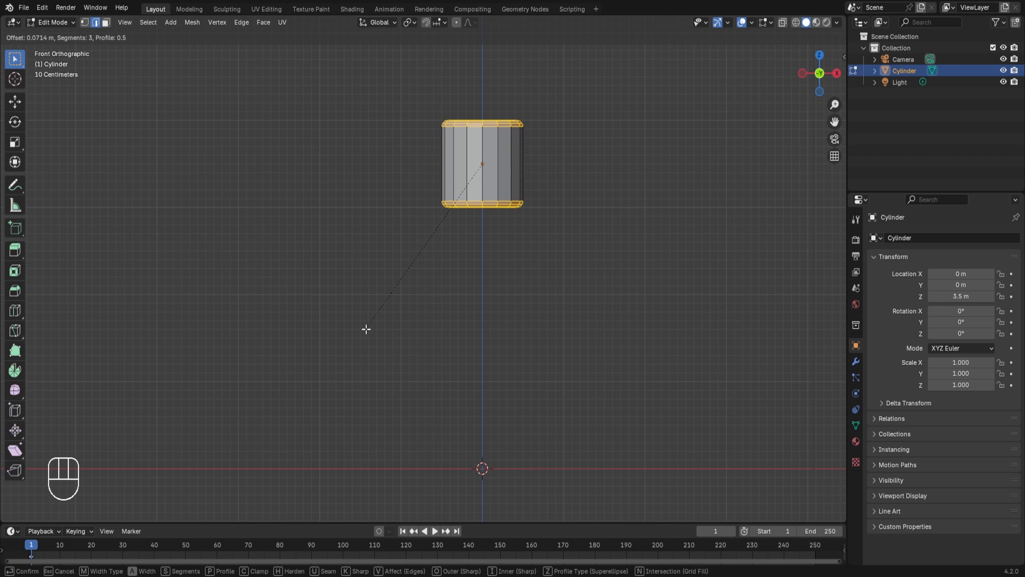
{"action": "left_click", "coordinate": [506, 255]}
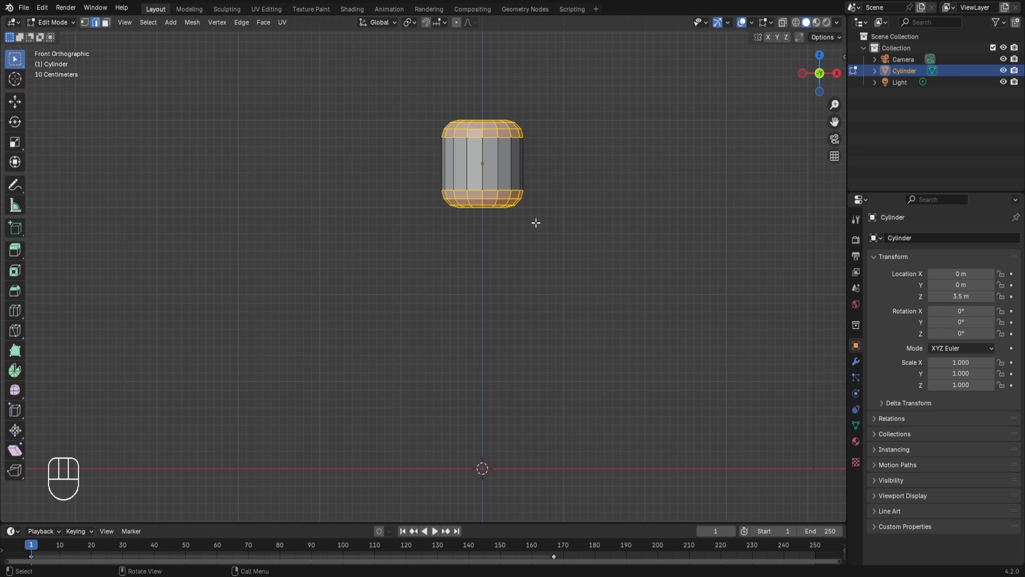
Select the cylinder's whole mesh and scale it narrower in X and Y only, with the Z axis locked.
{"action": "key", "text": "a"}
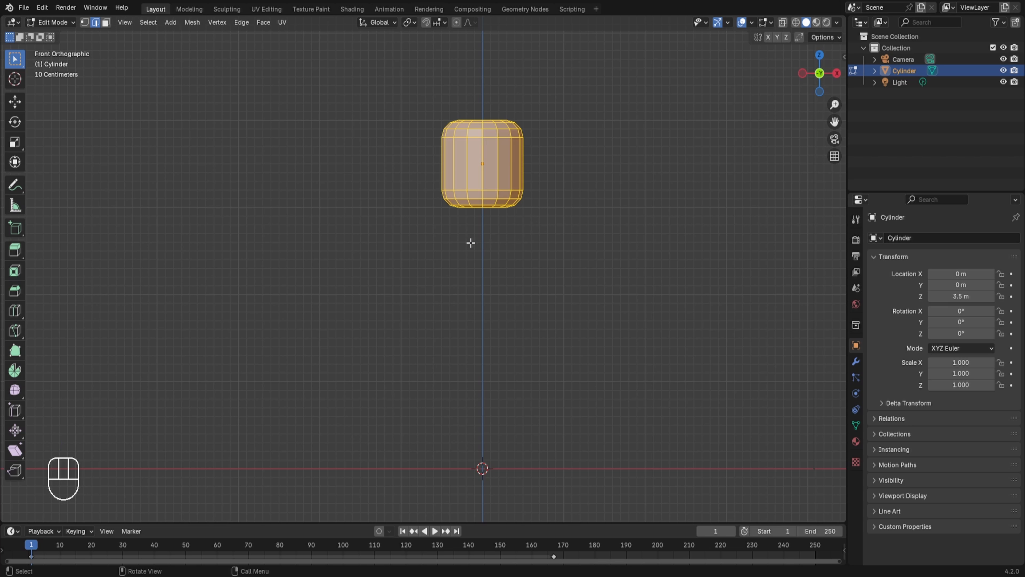
{"action": "middle_click_drag", "start_coordinate": [470, 242], "coordinate": [523, 290]}
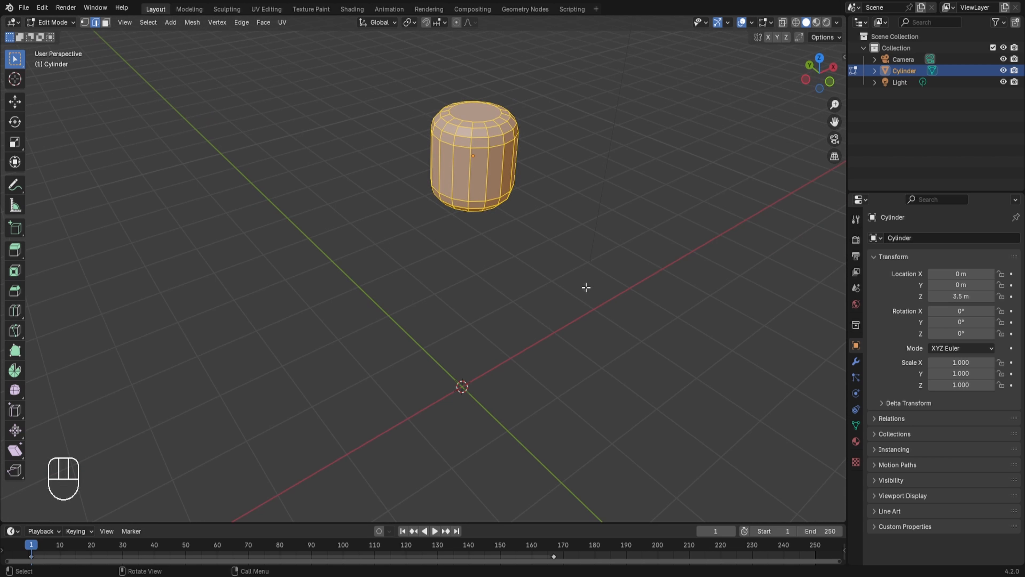
{"action": "key", "text": "s"}
{"action": "key", "text": "shift+z"}
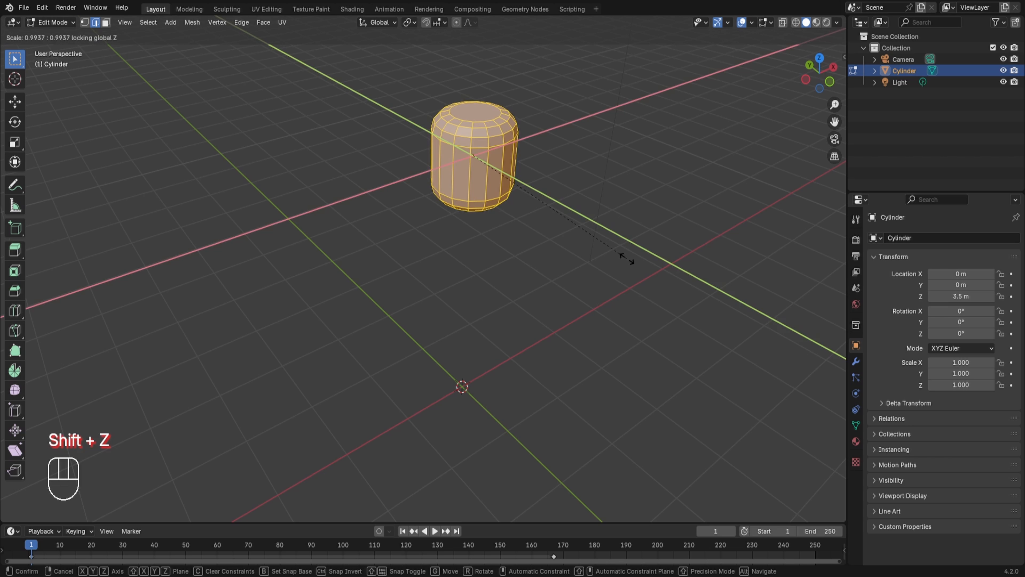
{"action": "left_click", "coordinate": [588, 236]}
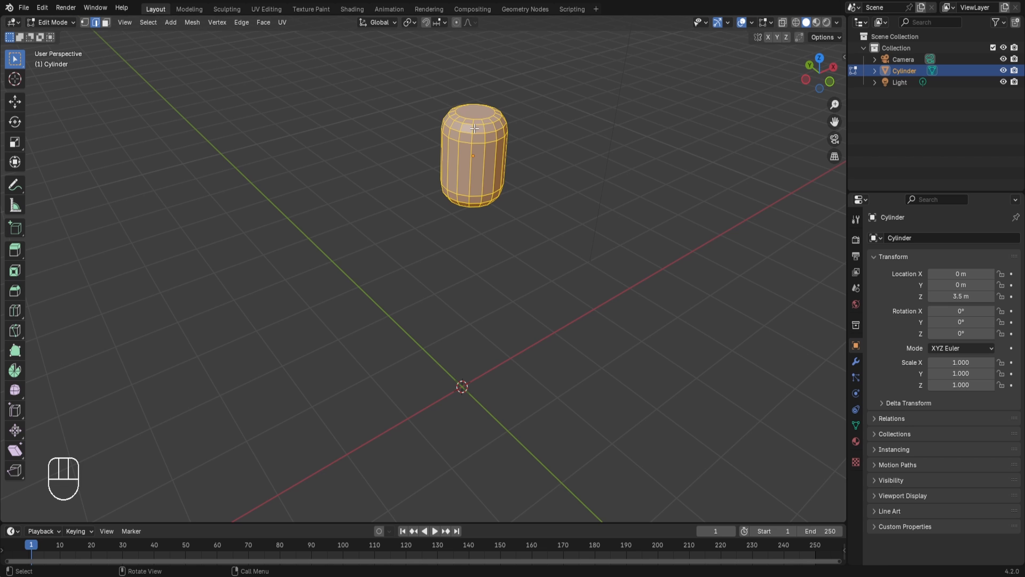
Select the flat cap face on top of the cylinder and delete only that face.
{"action": "middle_click_drag", "start_coordinate": [474, 128], "coordinate": [503, 179]}
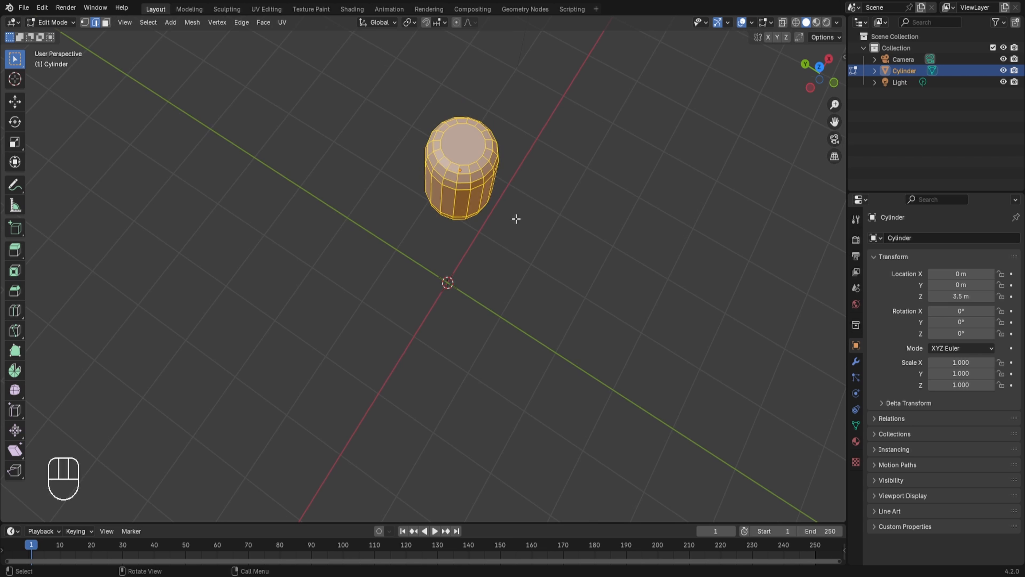
{"action": "scroll", "coordinate": [516, 219], "scroll_direction": "up", "scroll_amount": 1}
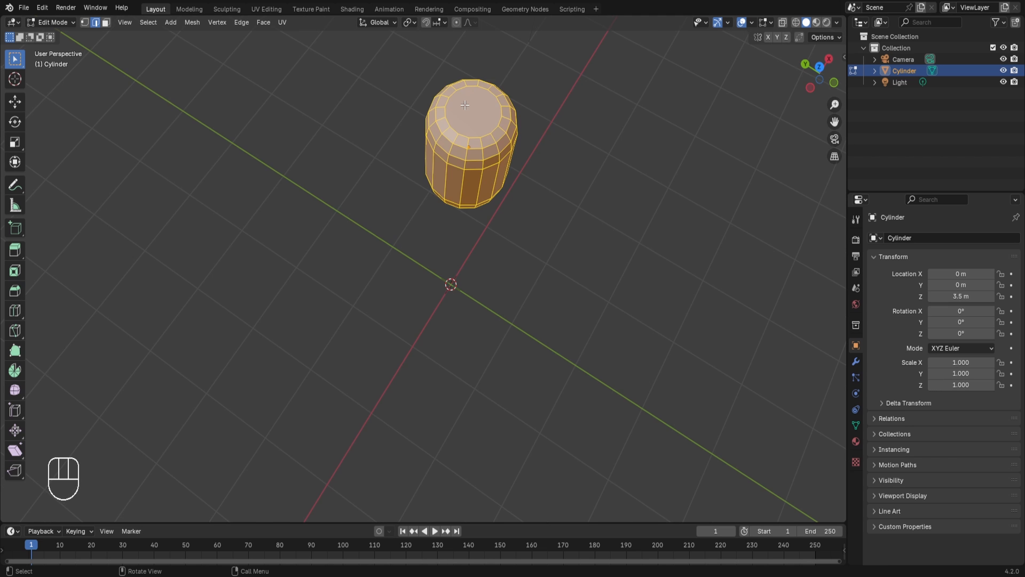
{"action": "middle_click_drag", "start_coordinate": [462, 222], "coordinate": [106, 55]}
{"action": "key", "text": "1"}
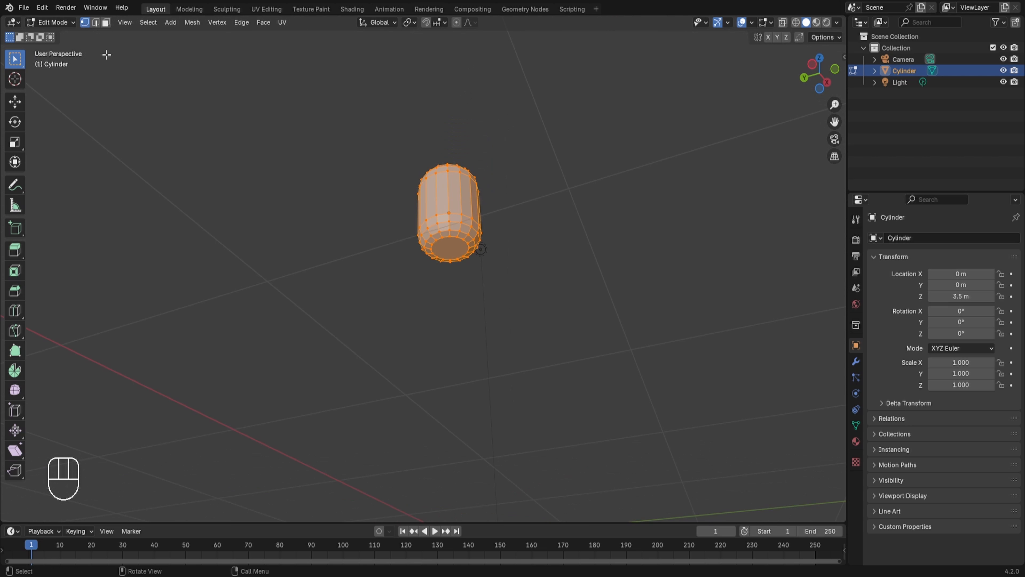
{"action": "middle_click_drag", "start_coordinate": [474, 181], "coordinate": [467, 323]}
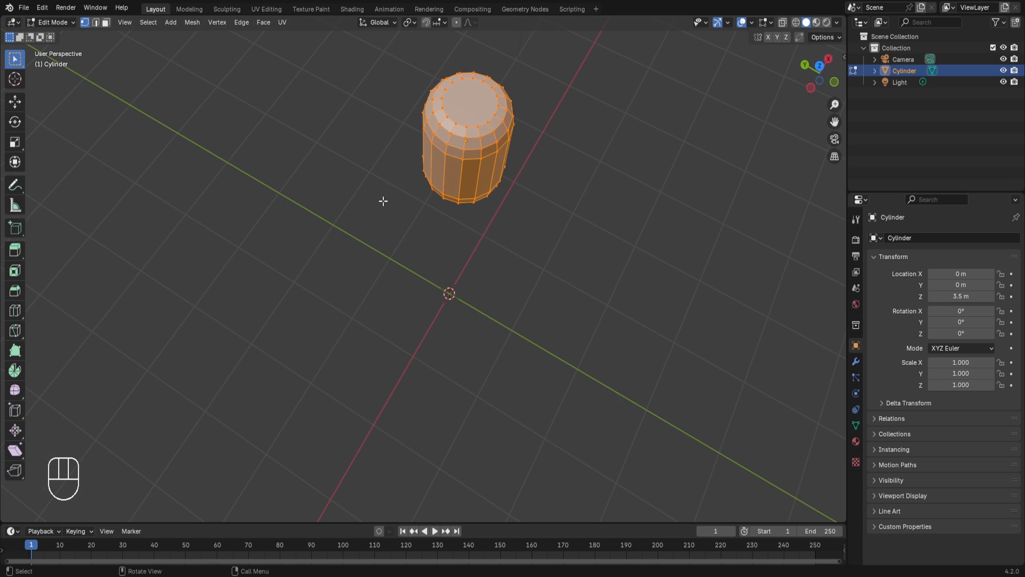
{"action": "key", "text": "3"}
{"action": "key", "text": "x"}
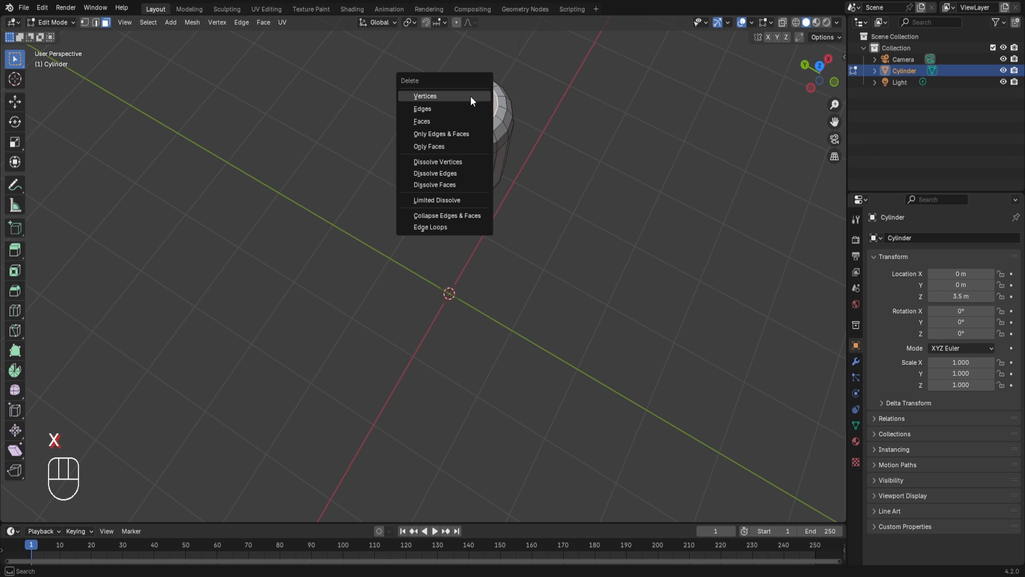
{"action": "left_click", "coordinate": [427, 121]}
Select the edge loop around the cylinder's top opening and close it with Grid Fill, using a span of 4.
{"action": "scroll", "coordinate": [547, 146], "scroll_direction": "up", "scroll_amount": 1}
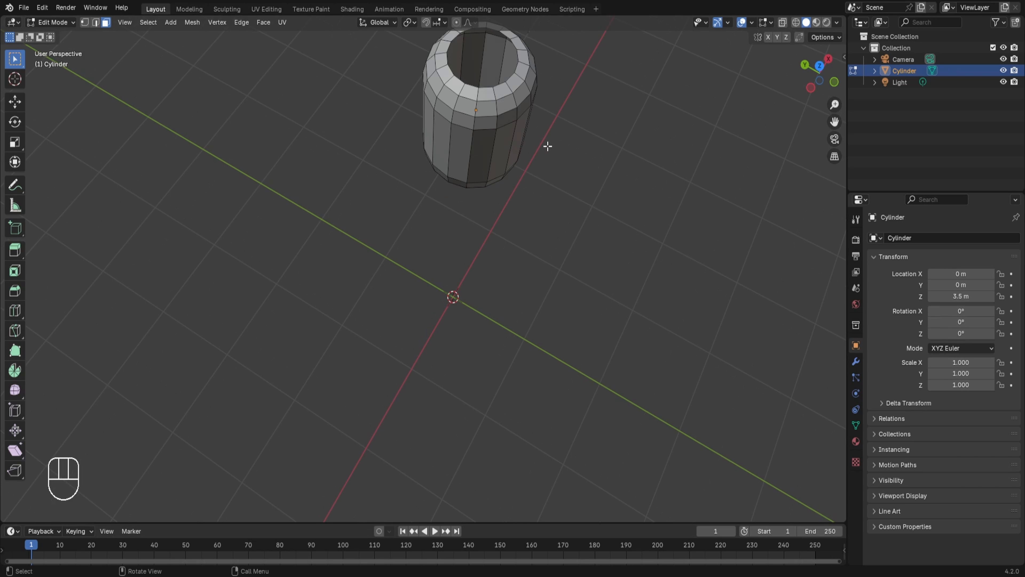
{"action": "middle_click_drag", "start_coordinate": [542, 55], "coordinate": [527, 137], "text": "shift"}
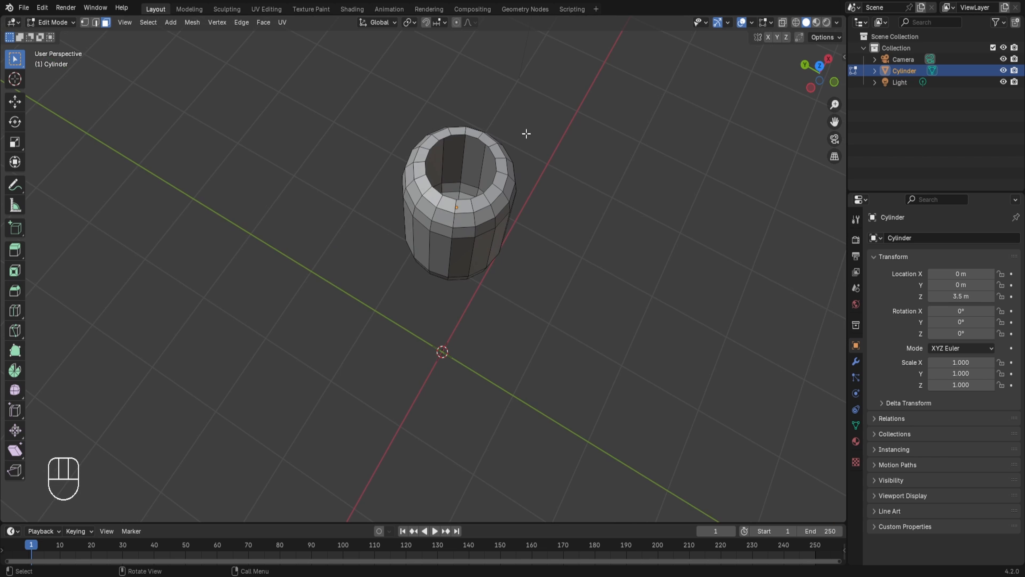
{"action": "key", "text": "2"}
{"action": "left_click", "coordinate": [436, 162], "text": "alt"}
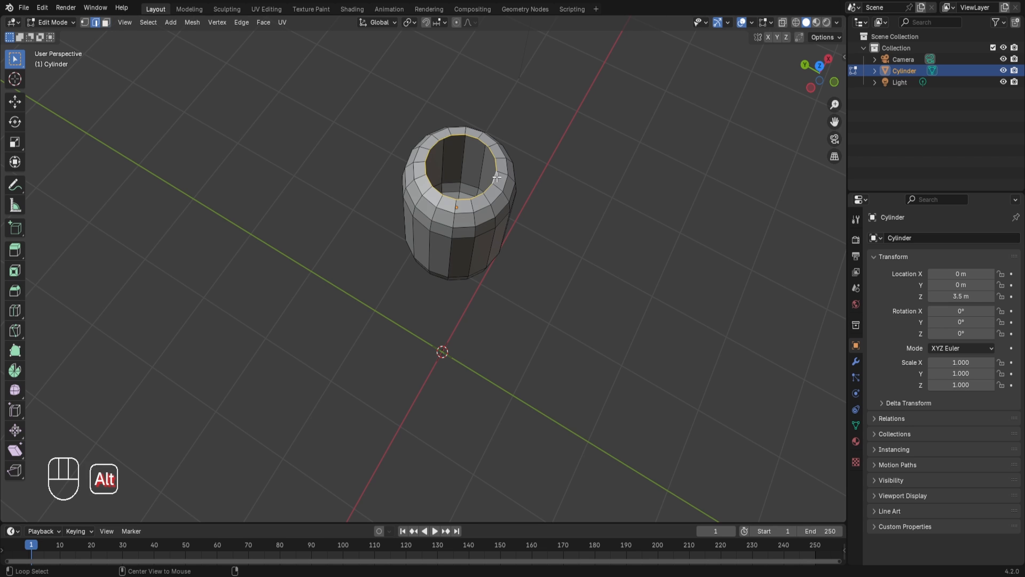
{"action": "key", "text": "ctrl+f"}
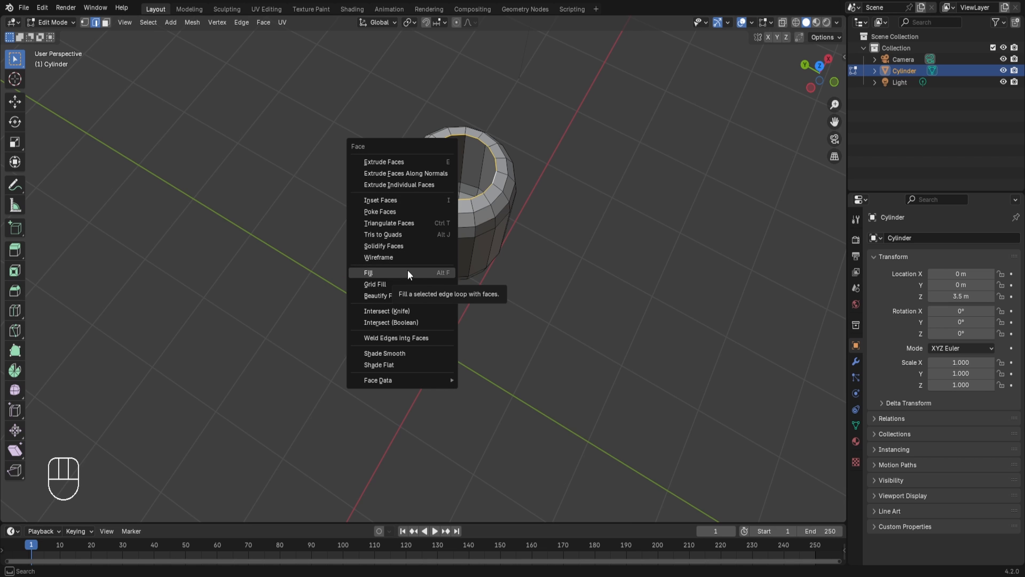
{"action": "left_click", "coordinate": [389, 283]}
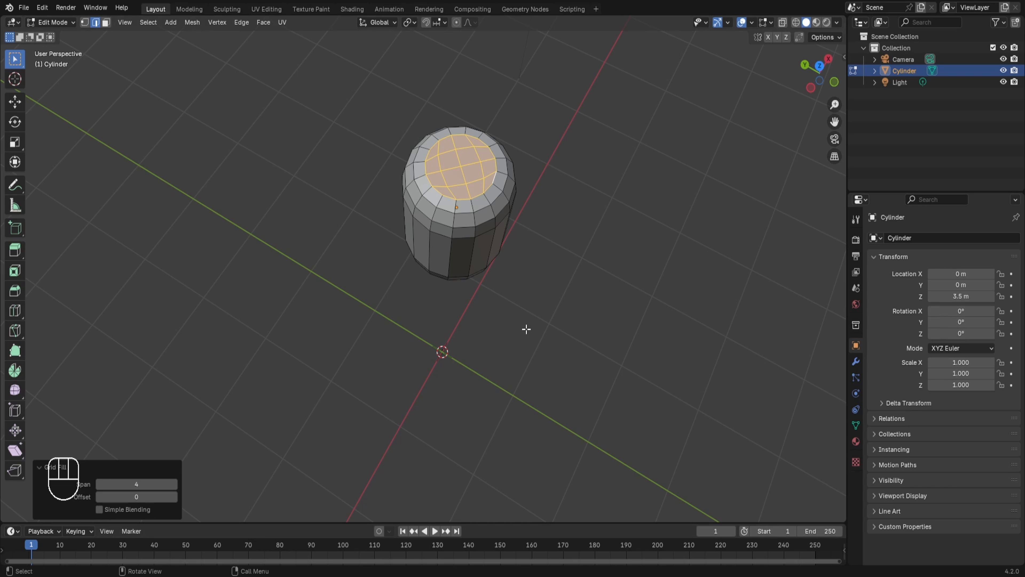
In top view, set the top Grid Fill's offset to 2 to align its grid with the X and Y axes.
{"action": "key", "text": "KP_7"}
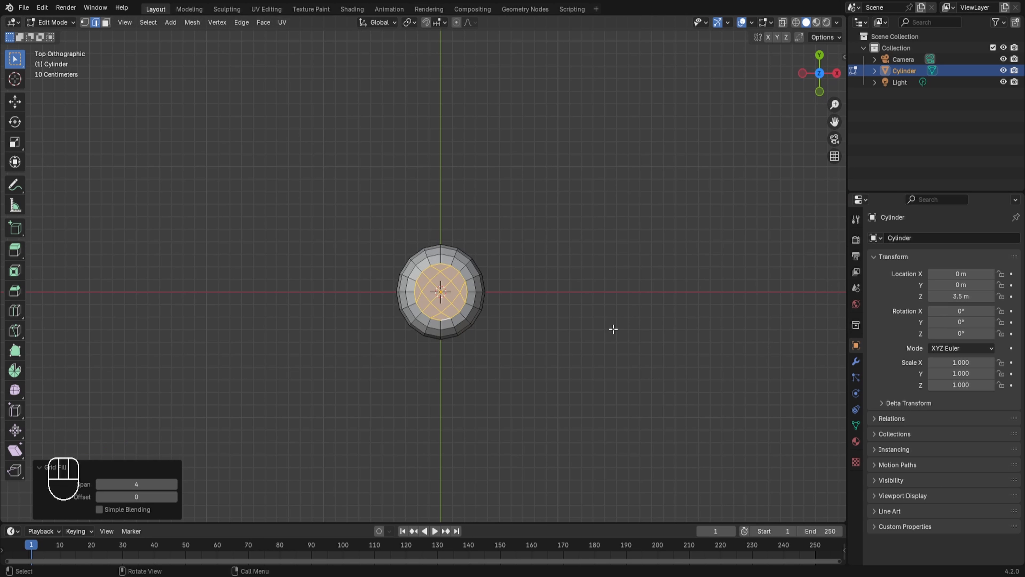
{"action": "scroll", "coordinate": [611, 333], "scroll_direction": "up", "scroll_amount": 3}
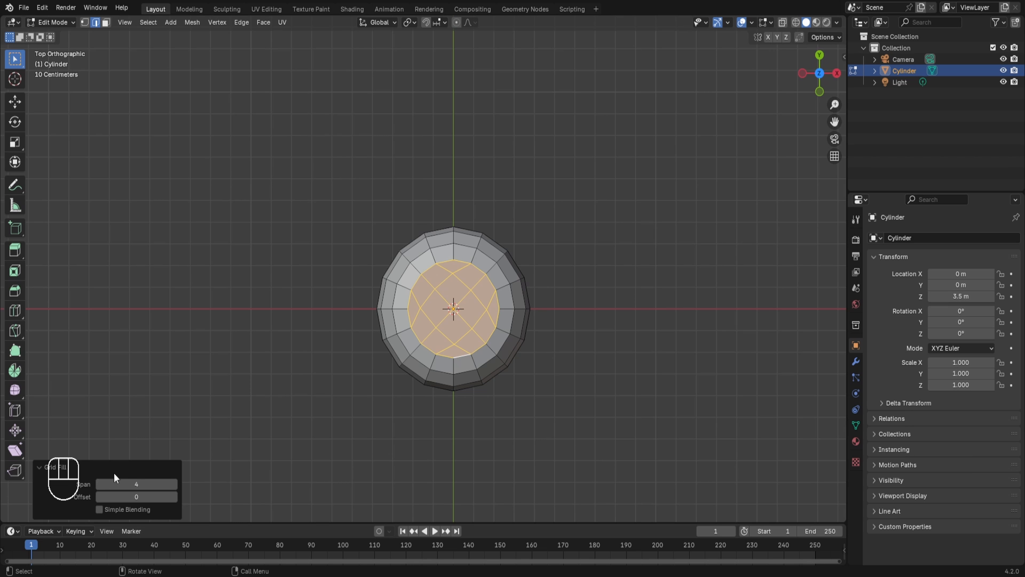
{"action": "left_click", "coordinate": [172, 497]}
{"action": "left_click", "coordinate": [173, 497]}
Select the flat cap face on the underside of the cylinder and delete only that face.
{"action": "middle_click_drag", "start_coordinate": [463, 428], "coordinate": [486, 252]}
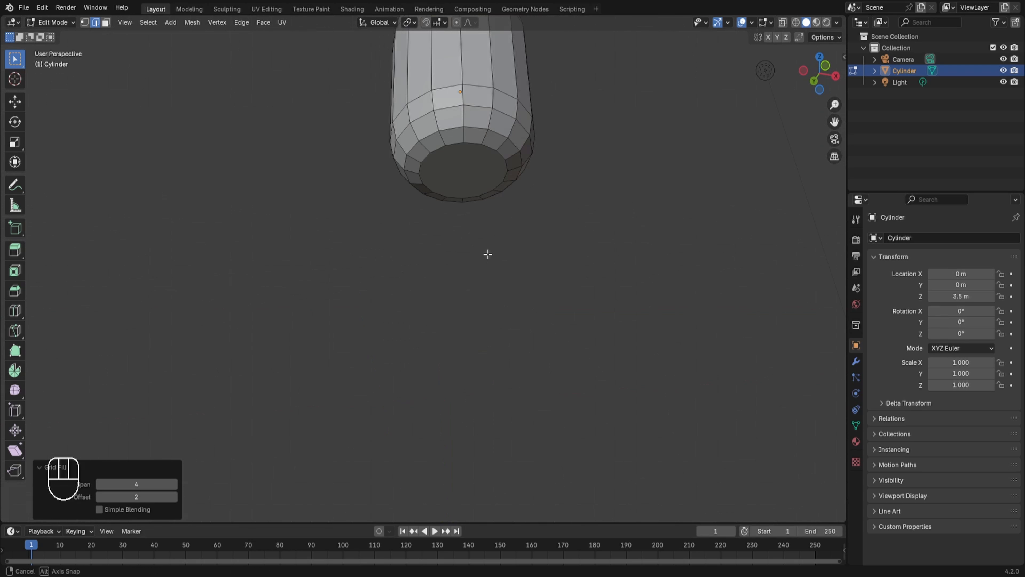
{"action": "middle_click_drag", "start_coordinate": [511, 150], "coordinate": [508, 160]}
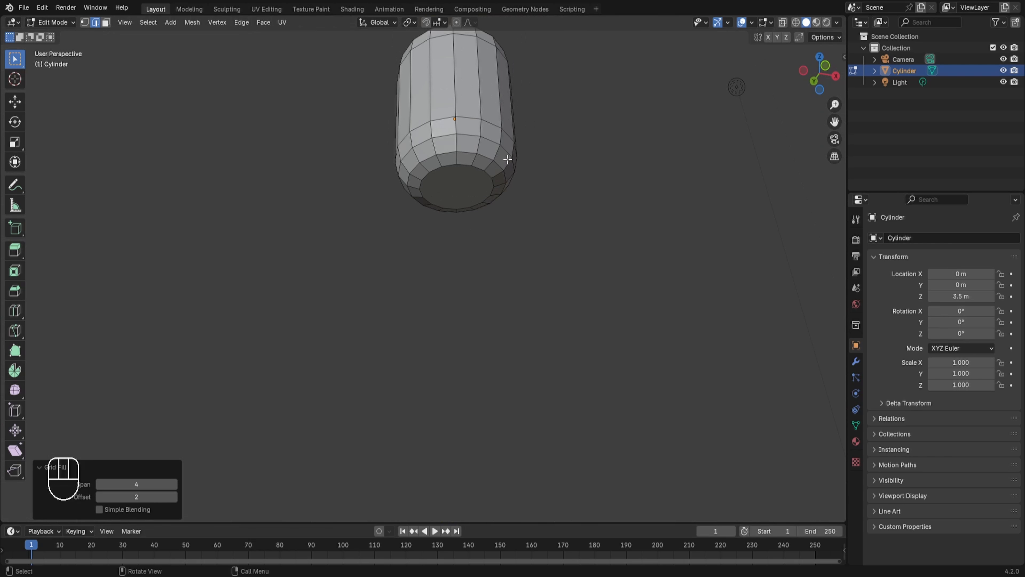
{"action": "key", "text": "3"}
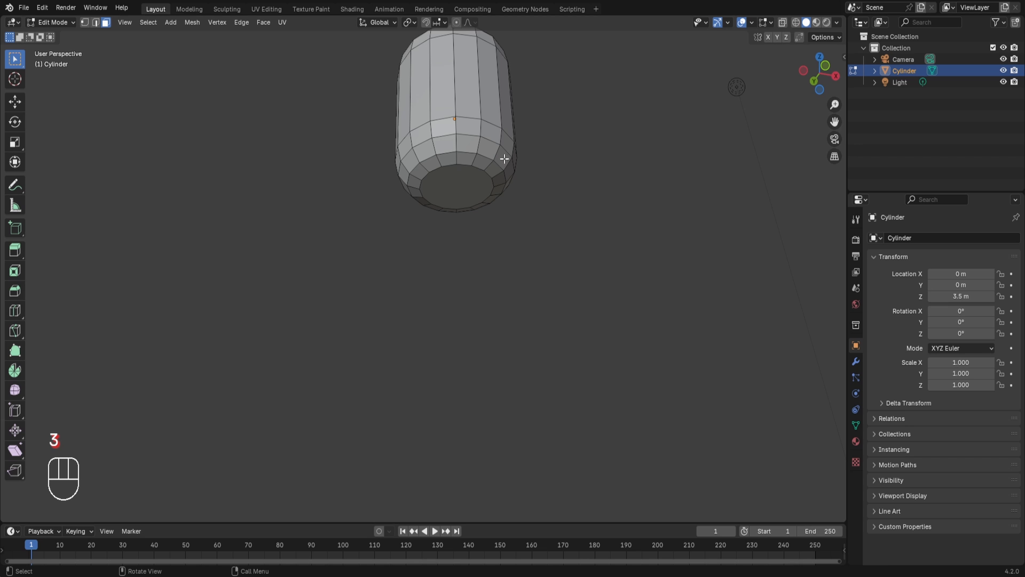
{"action": "left_click", "coordinate": [463, 179]}
{"action": "key", "text": "x"}
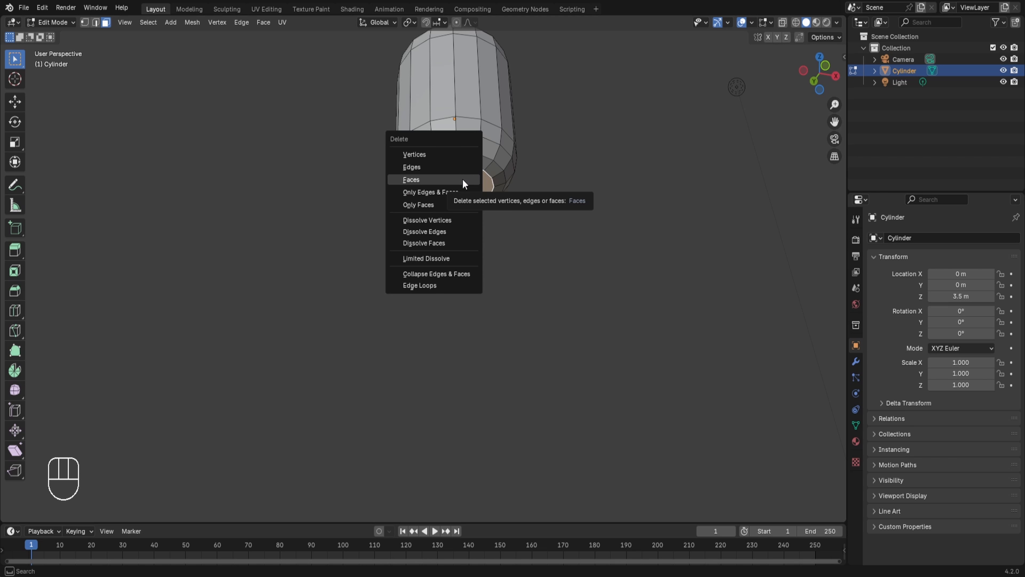
{"action": "left_click", "coordinate": [462, 179]}
Close the edge loop around the bottom opening with Grid Fill, using span 4 and offset 2.
{"action": "key", "text": "2"}
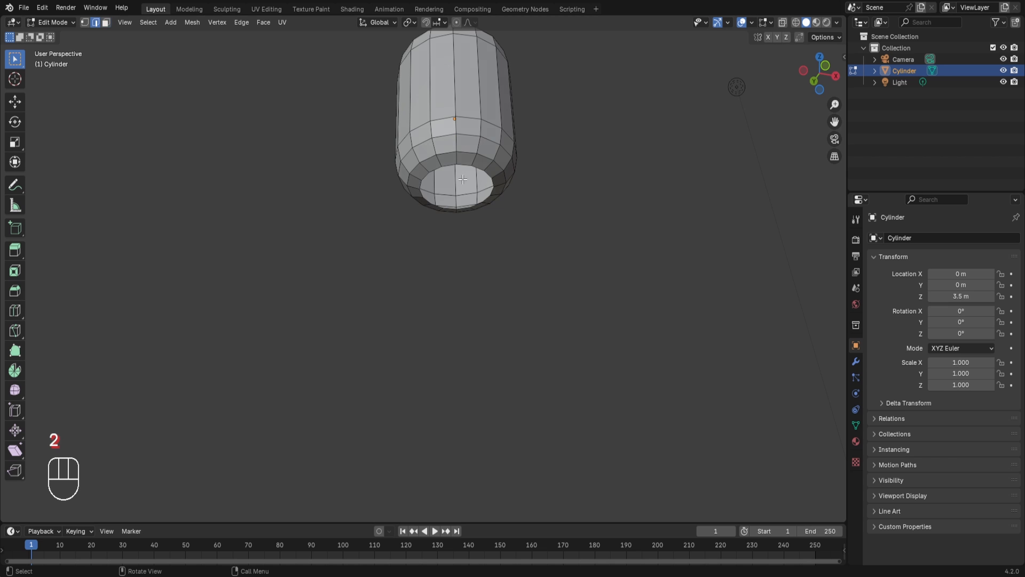
{"action": "key", "text": "alt"}
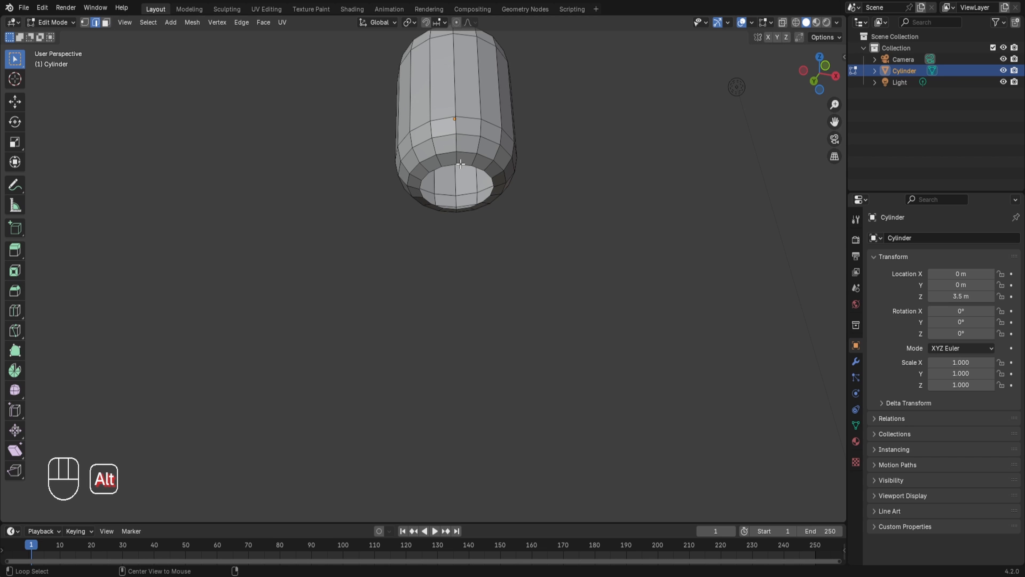
{"action": "left_click", "coordinate": [461, 164], "text": "alt"}
{"action": "key", "text": "ctrl+f"}
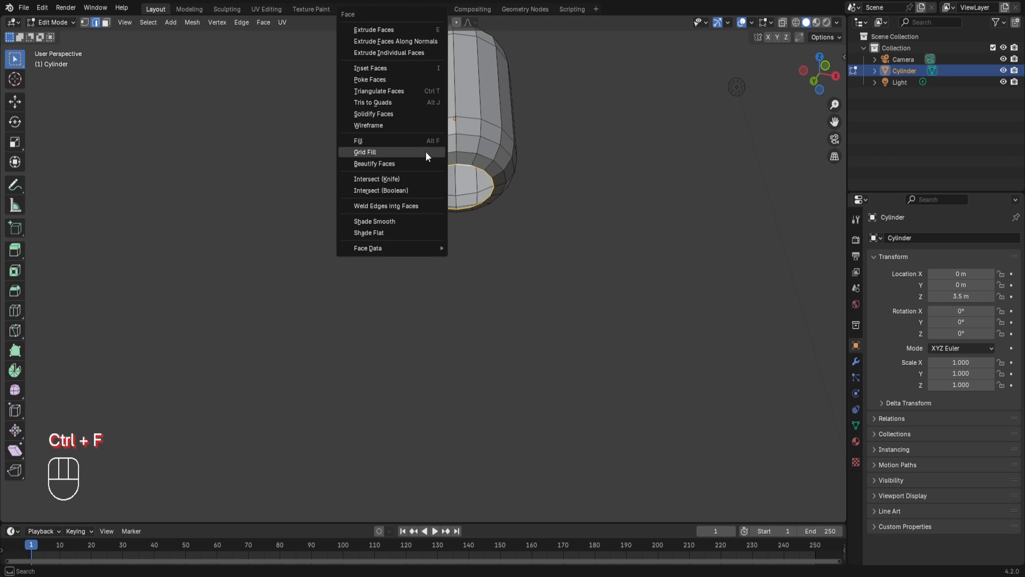
{"action": "left_click", "coordinate": [405, 152]}
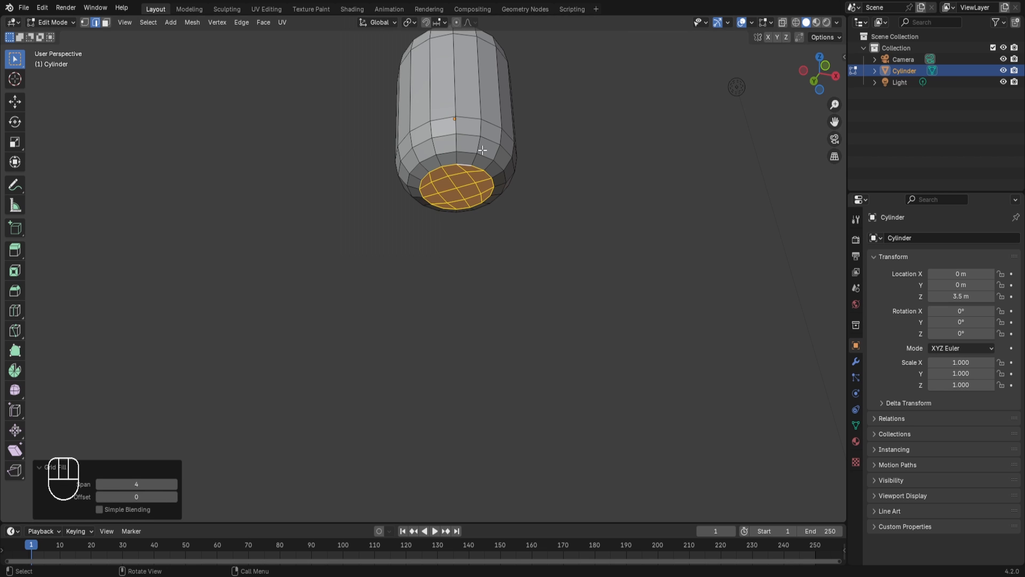
{"action": "key", "text": "ctrl+KP_7"}
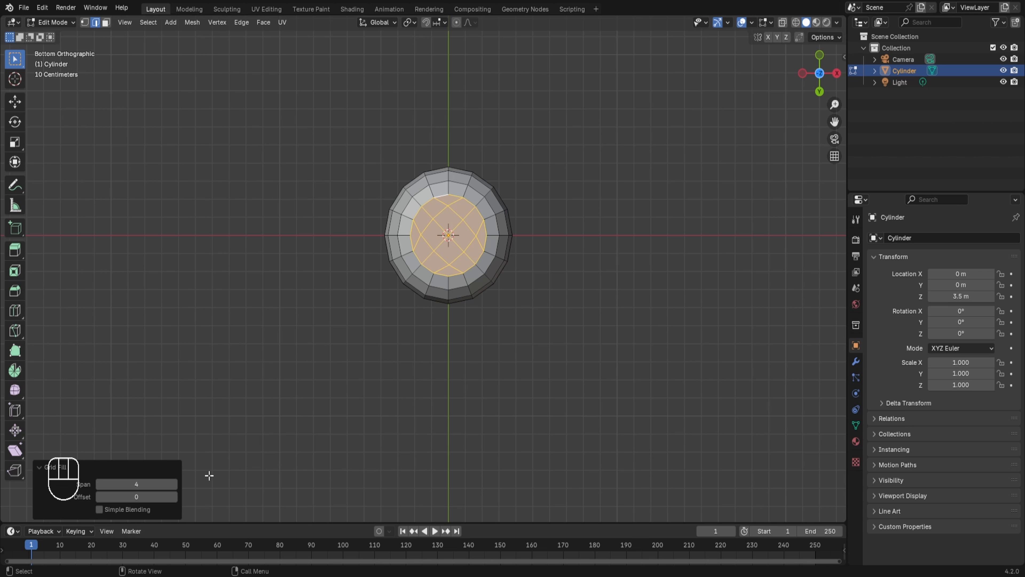
{"action": "left_click", "coordinate": [175, 500]}
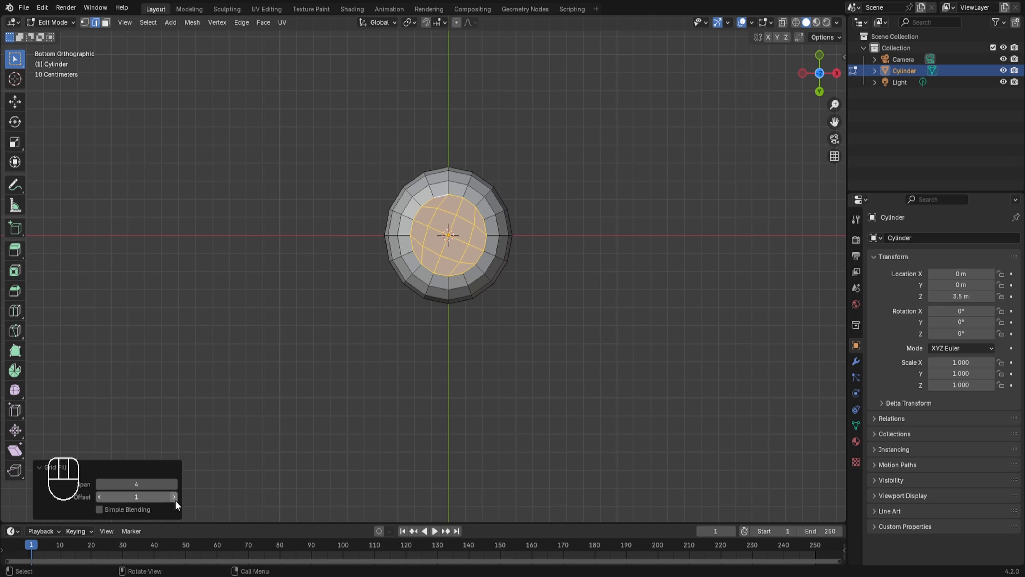
{"action": "left_click", "coordinate": [175, 500]}
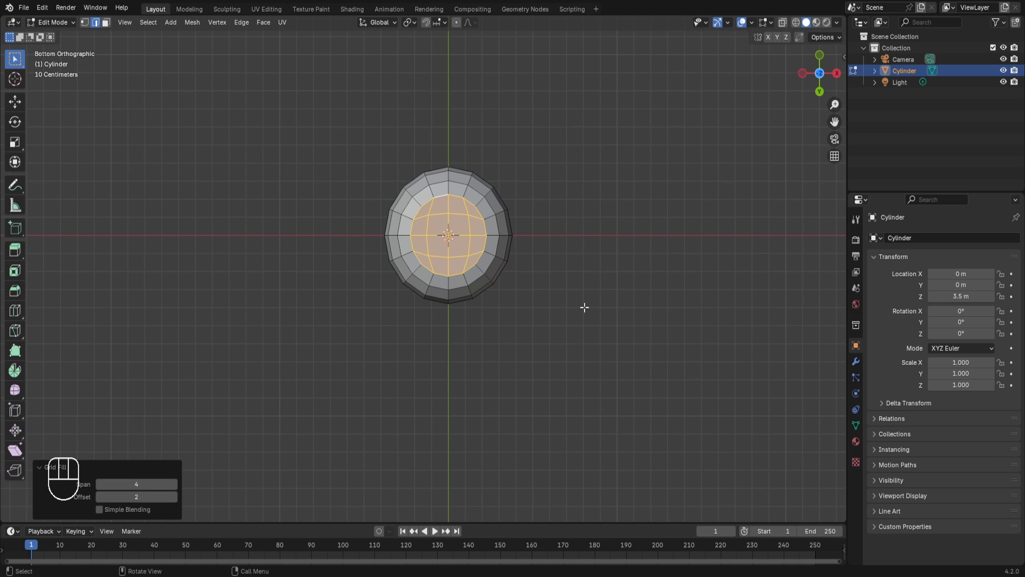
In right view with X-ray on, select all vertices of the rounded lower end and scale them to about 0.727 along Z.
{"action": "key", "text": "KP_1"}
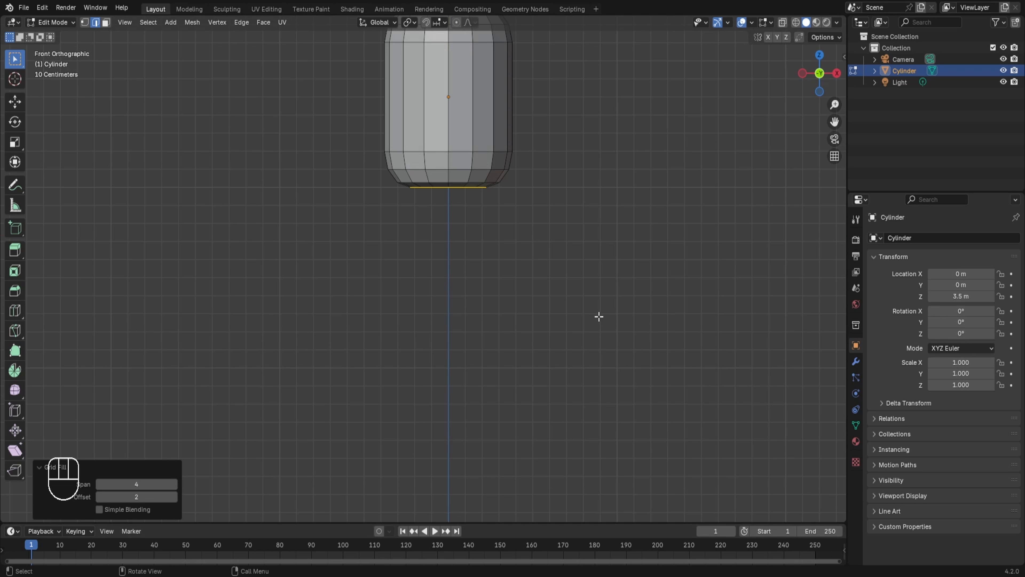
{"action": "scroll", "coordinate": [599, 316], "scroll_direction": "down", "scroll_amount": 2}
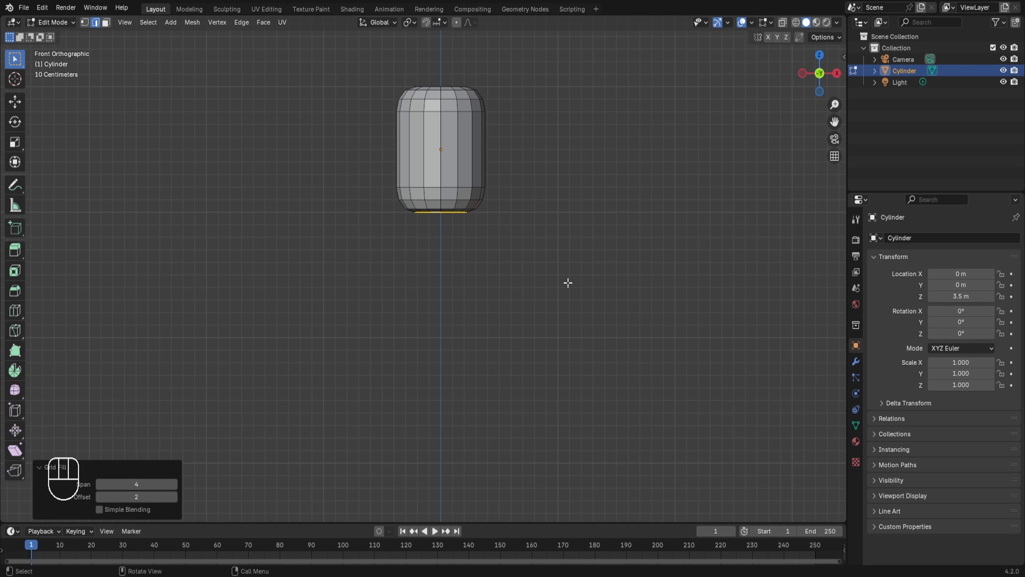
{"action": "key", "text": "KP_3"}
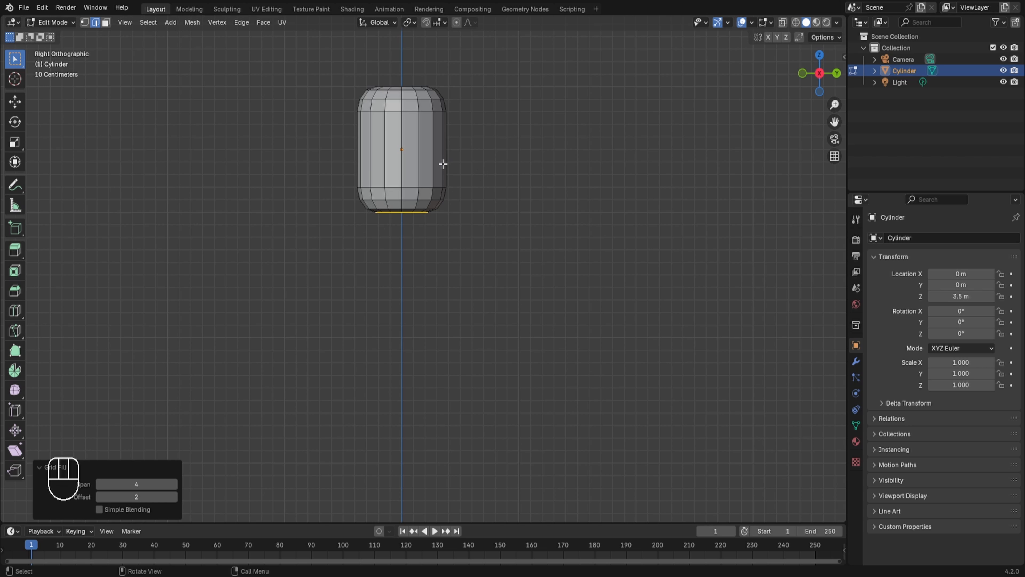
{"action": "scroll", "coordinate": [490, 199], "scroll_direction": "up", "scroll_amount": 1}
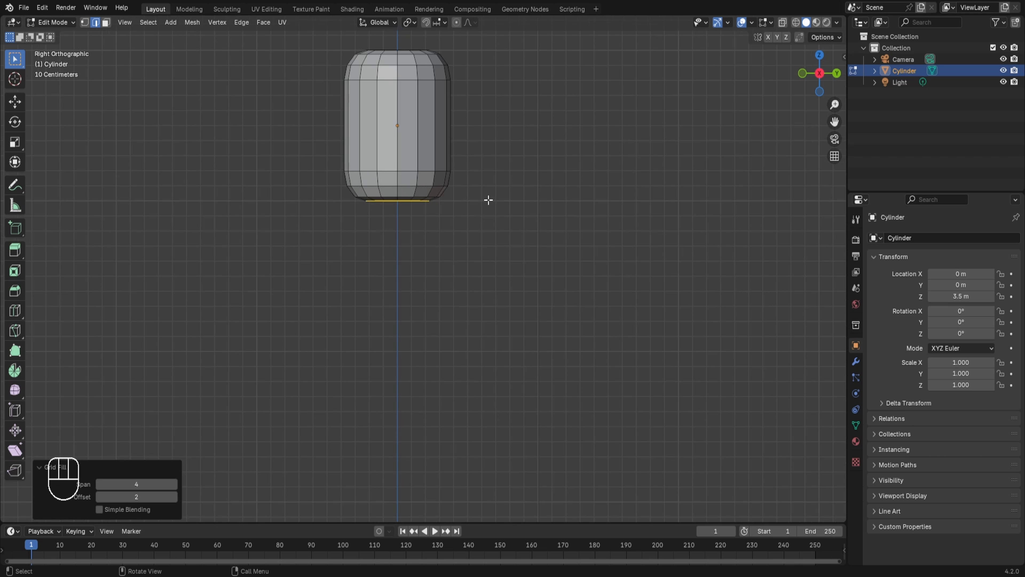
{"action": "key", "text": "alt+z"}
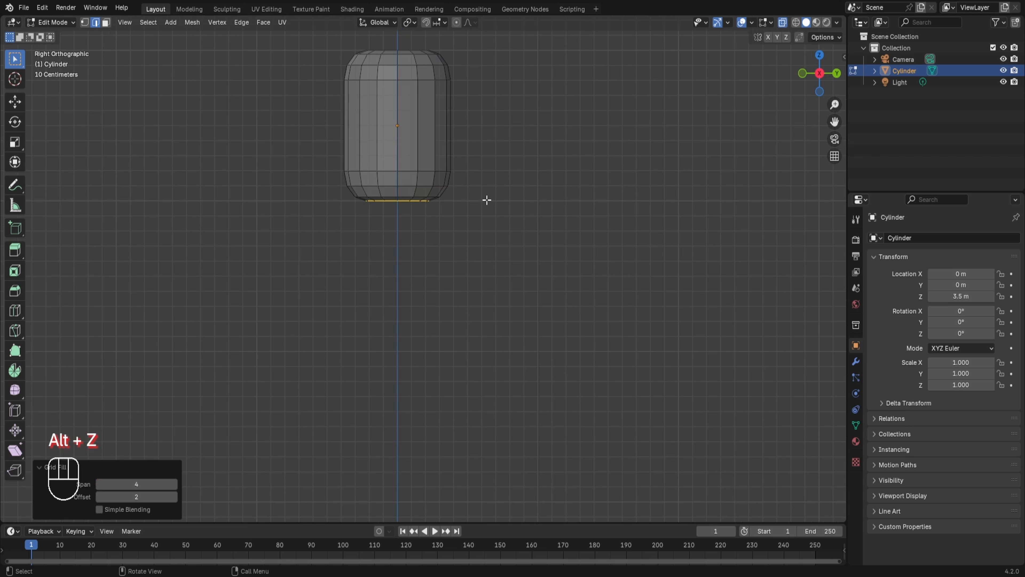
{"action": "key", "text": "1"}
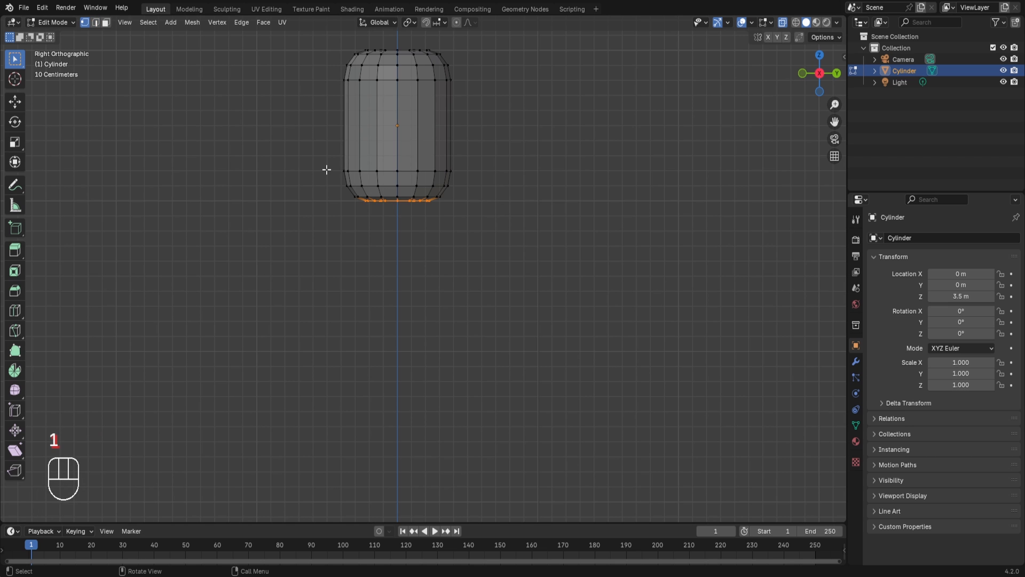
{"action": "left_click_drag", "start_coordinate": [316, 159], "coordinate": [486, 258]}
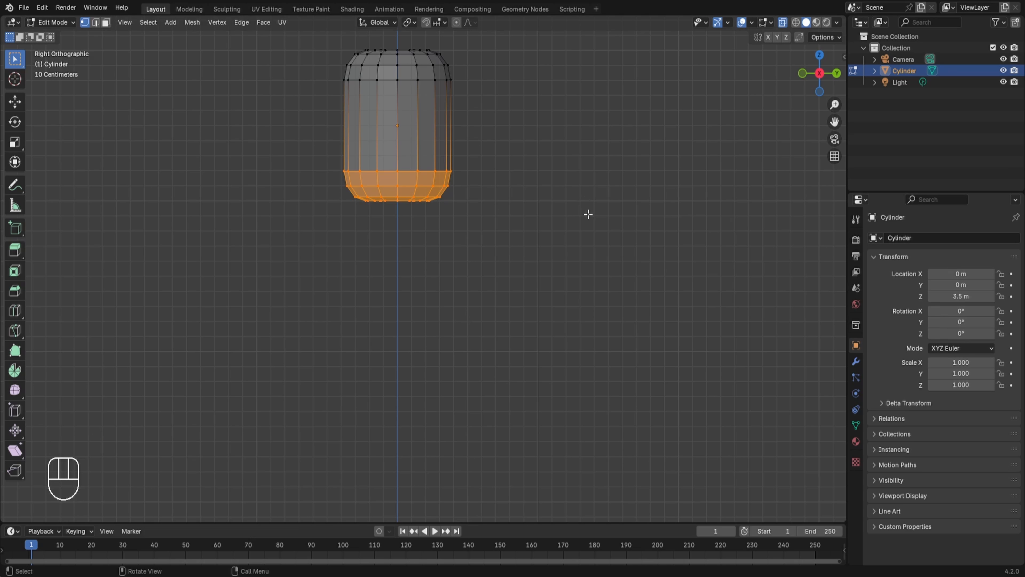
{"action": "key", "text": "s"}
{"action": "key", "text": "z"}
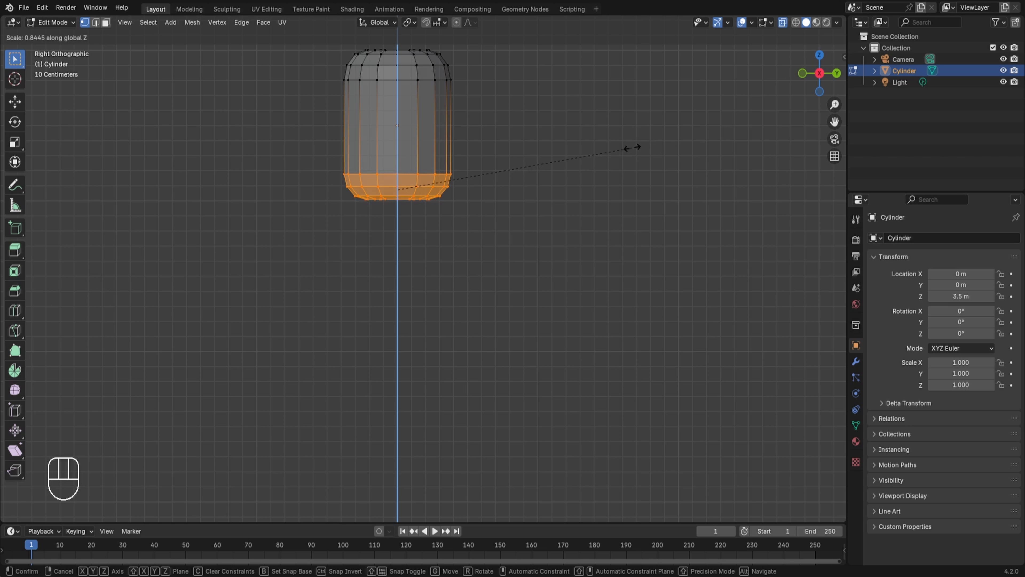
{"action": "left_click", "coordinate": [544, 321]}
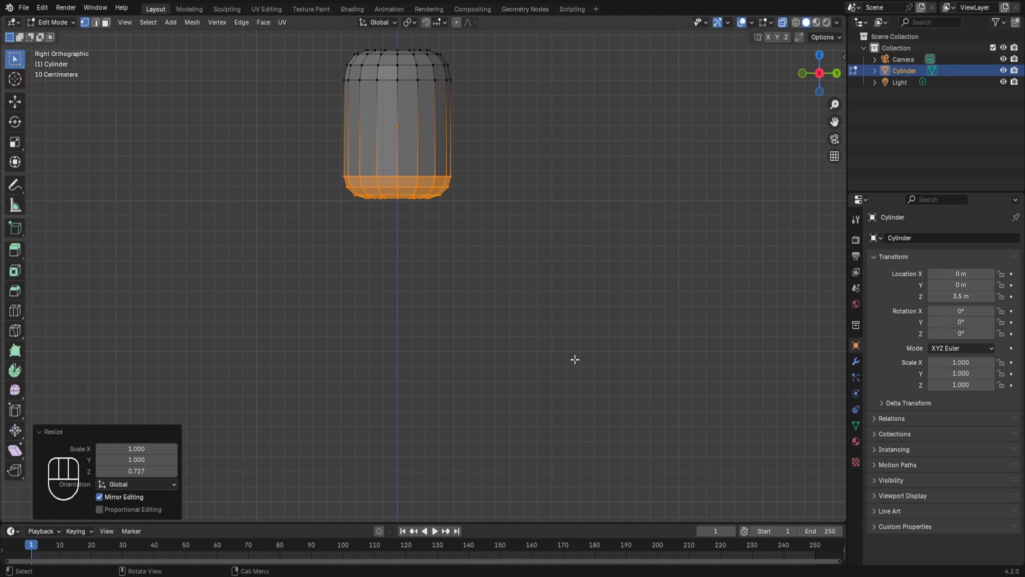
Tilt the selected lower end by about -13.1° plus a slight further rotation in right view, and shift it about 0.025 m along Y.
{"action": "key", "text": "r"}
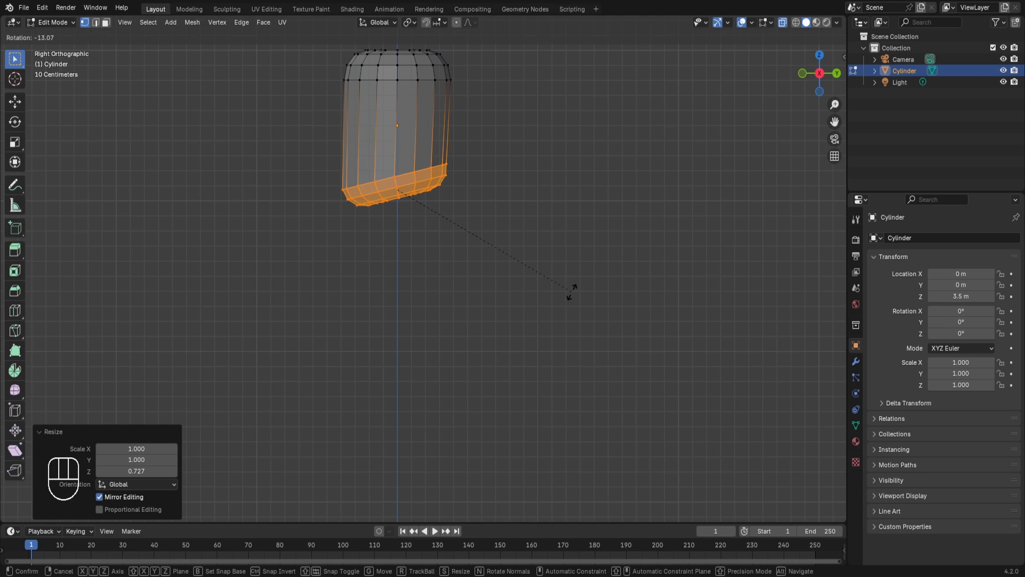
{"action": "left_click", "coordinate": [572, 291]}
{"action": "scroll", "coordinate": [489, 238], "scroll_direction": "up", "scroll_amount": 1}
{"action": "key", "text": "g"}
{"action": "key", "text": "y"}
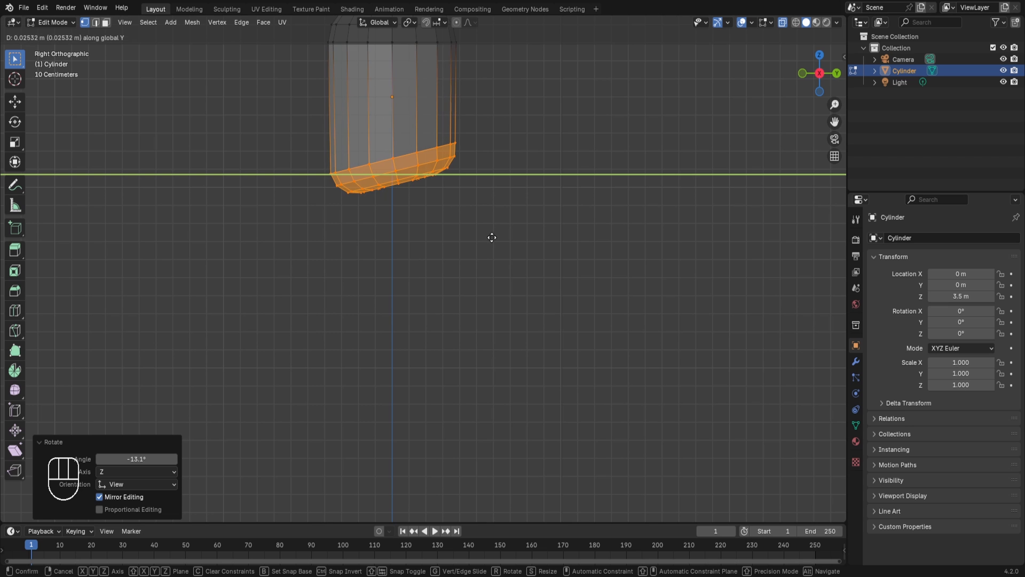
{"action": "left_click", "coordinate": [492, 237]}
{"action": "key", "text": "r"}
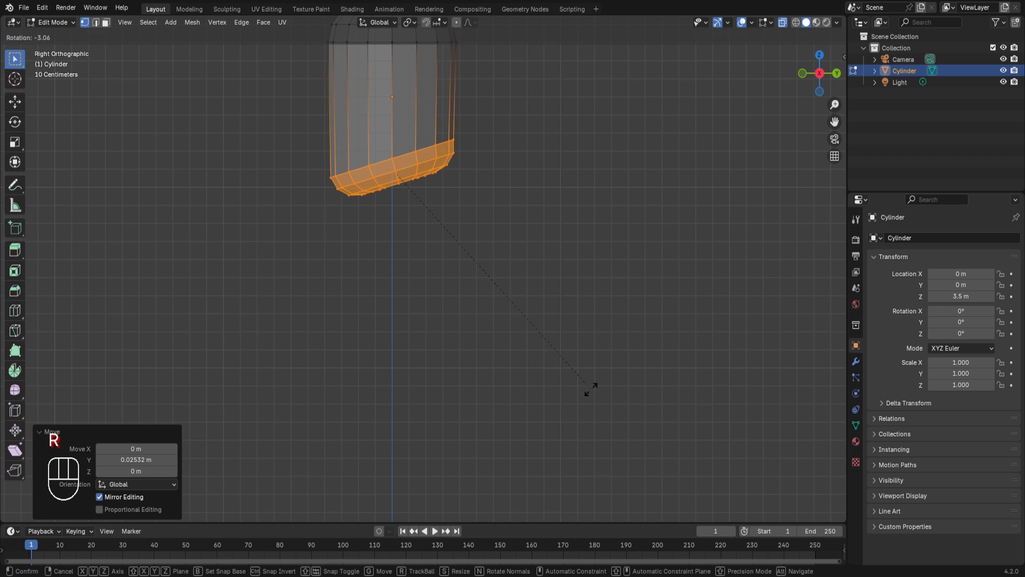
{"action": "left_click", "coordinate": [597, 366]}
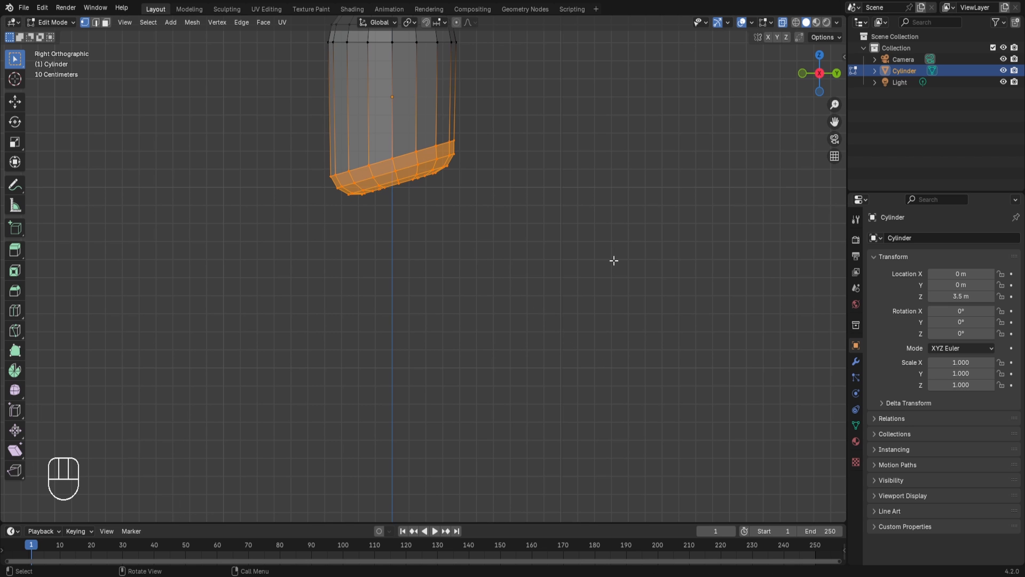
Add a single loop cut around the cylinder's long middle section, slid toward the lower end with a factor of about 0.316.
{"action": "scroll", "coordinate": [613, 258], "scroll_direction": "down", "scroll_amount": 1}
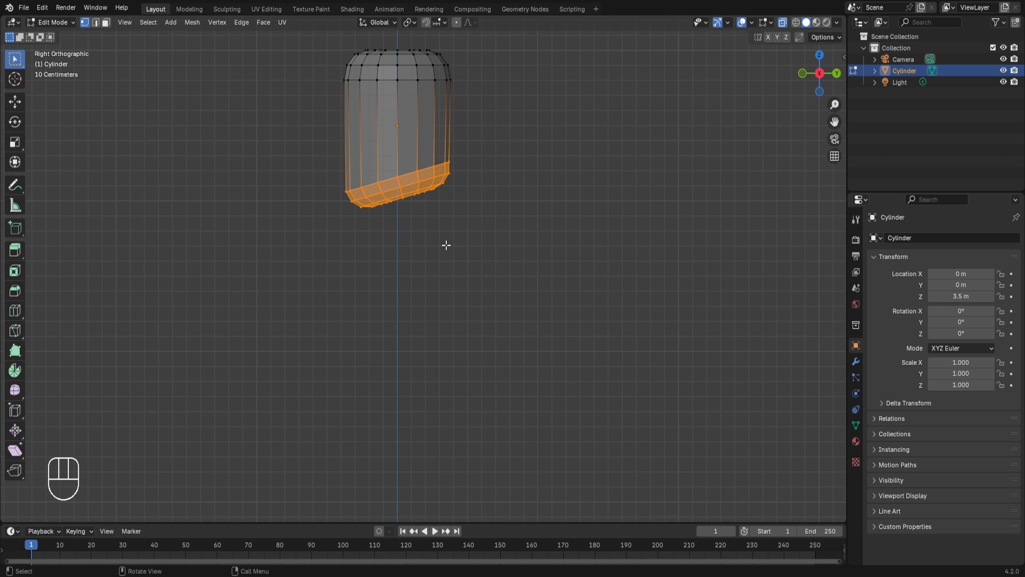
{"action": "key", "text": "ctrl+r"}
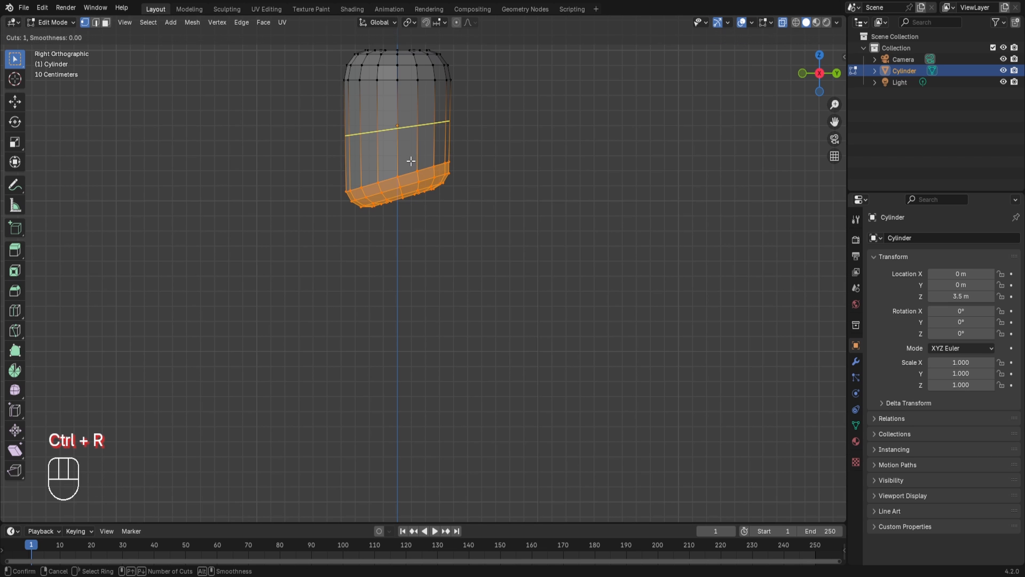
{"action": "left_click", "coordinate": [410, 160]}
{"action": "left_click", "coordinate": [408, 175]}
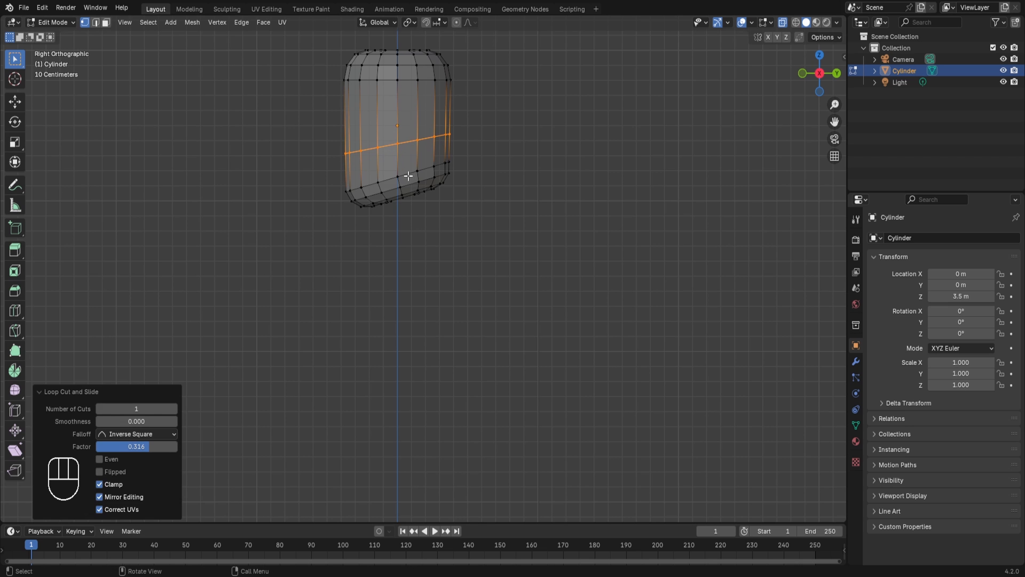
Add a centred loop cut between the middle edge loop and the tilted lower band, without sliding it.
{"action": "scroll", "coordinate": [408, 176], "scroll_direction": "up", "scroll_amount": 1}
{"action": "scroll", "coordinate": [408, 176], "scroll_direction": "up", "scroll_amount": 1}
{"action": "middle_click_drag", "start_coordinate": [407, 176], "coordinate": [524, 209], "text": "shift"}
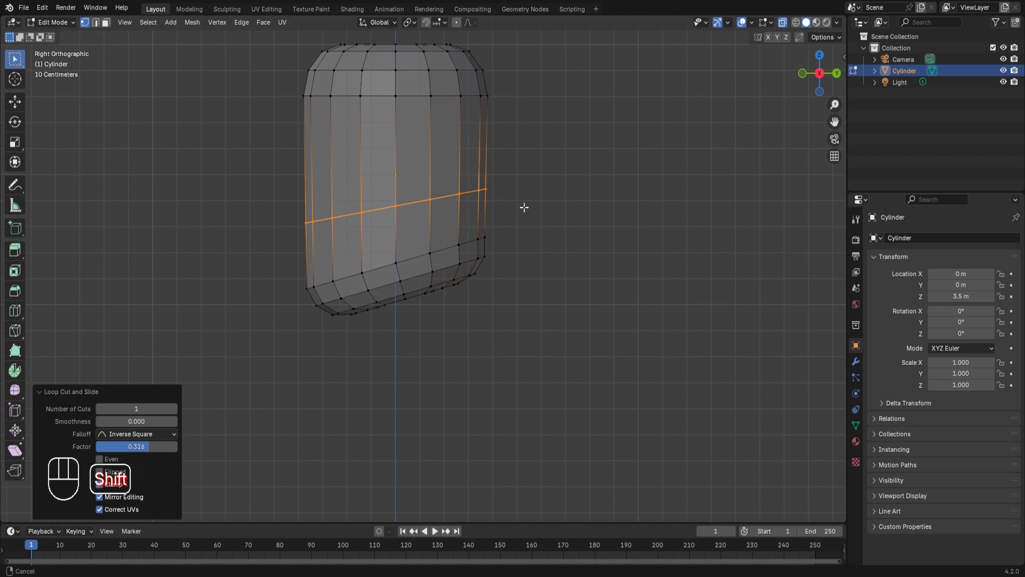
{"action": "key", "text": "ctrl+r"}
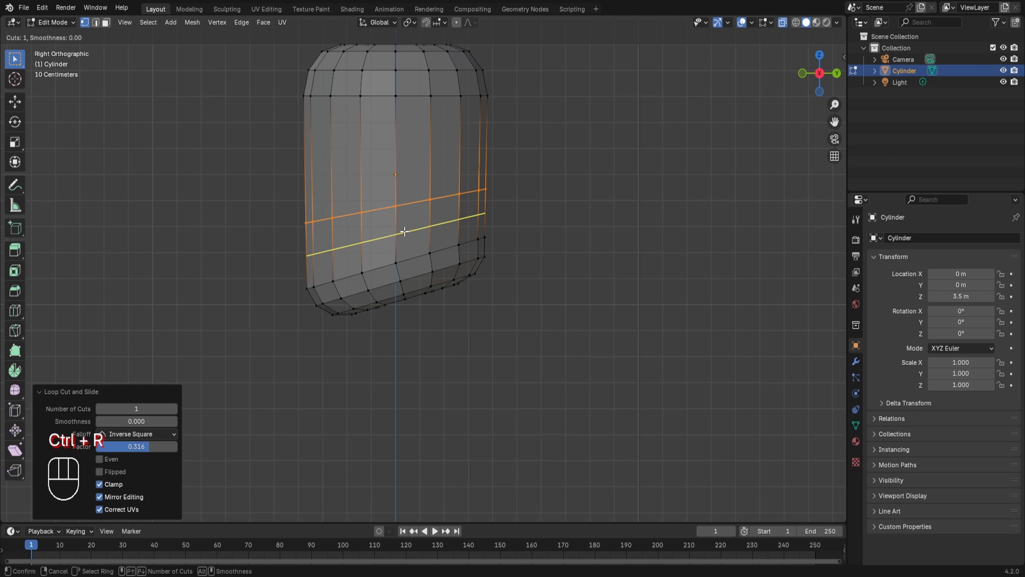
{"action": "left_click", "coordinate": [405, 231]}
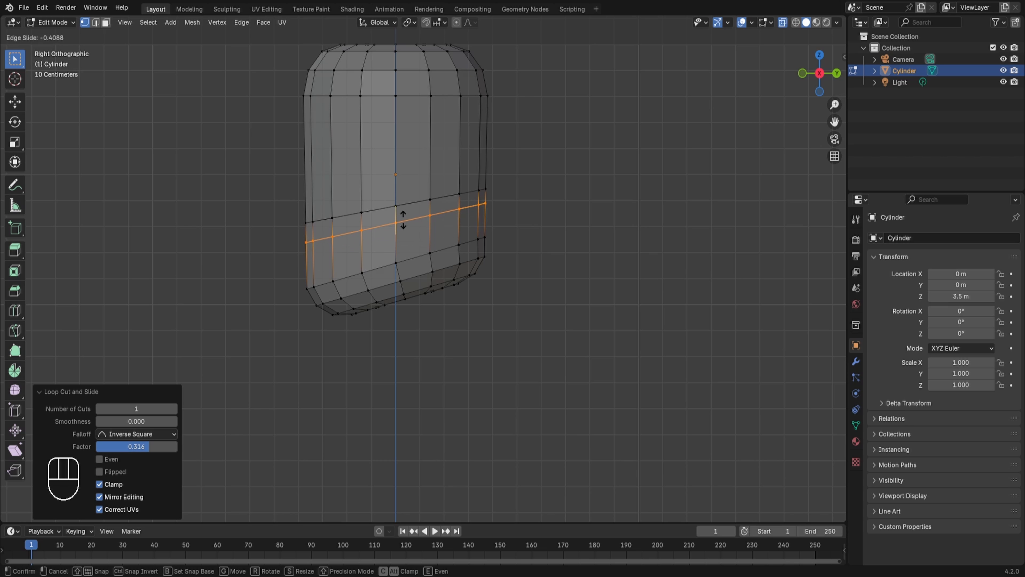
{"action": "right_click", "coordinate": [426, 209]}
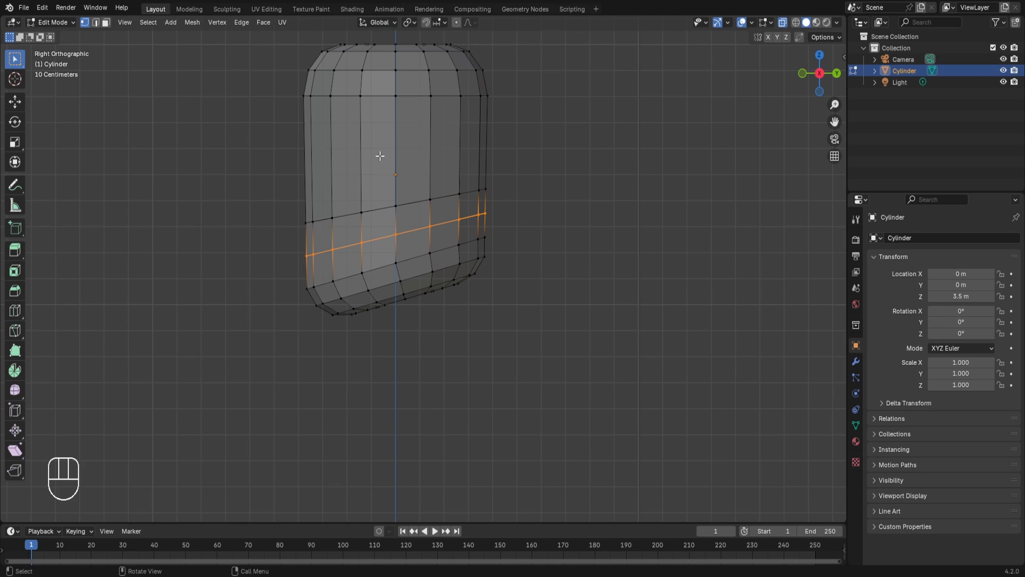
Add a centred loop cut in the tall section above the middle edge loop, without sliding it.
{"action": "key", "text": "ctrl+r"}
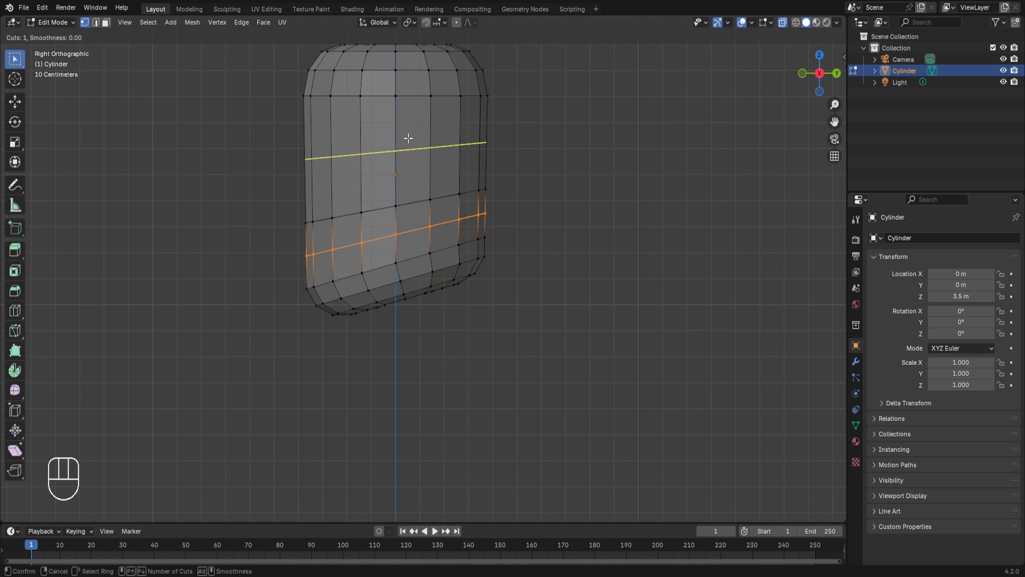
{"action": "left_click", "coordinate": [408, 138]}
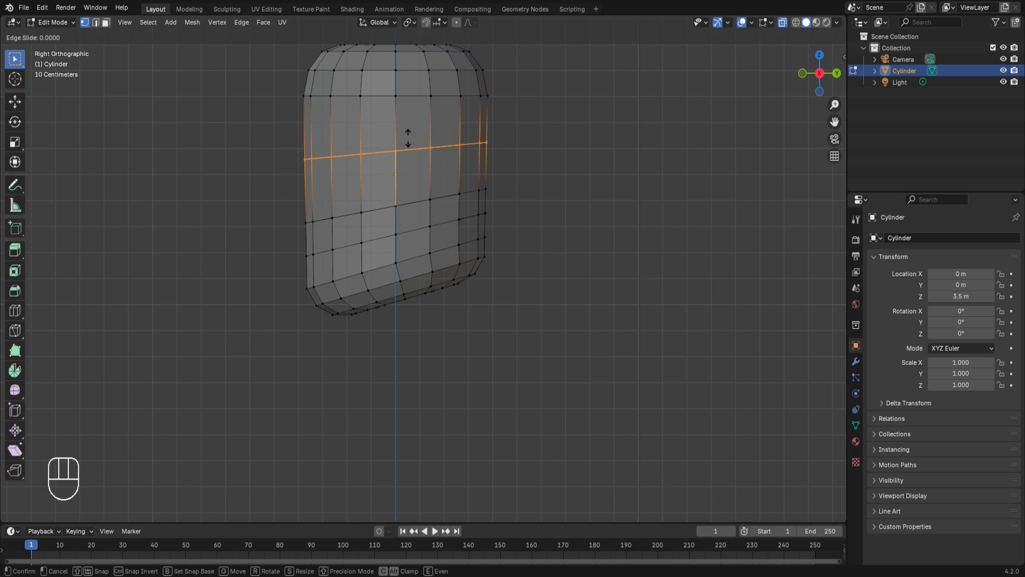
{"action": "right_click", "coordinate": [434, 144]}
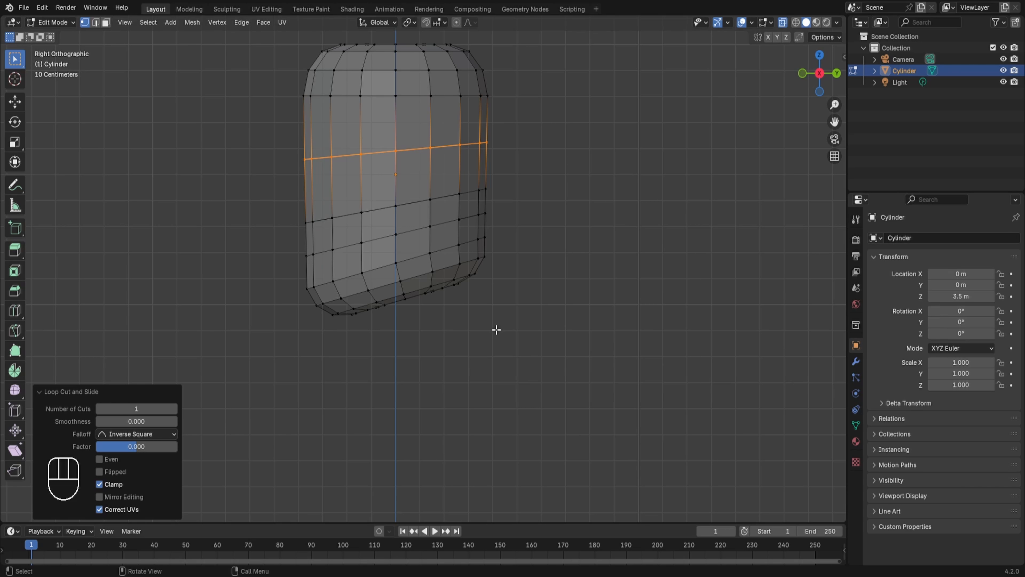
In front view, inset the two rows of four faces near the lower end by about 0.099 m and delete the inner faces.
{"action": "key", "text": "KP_1"}
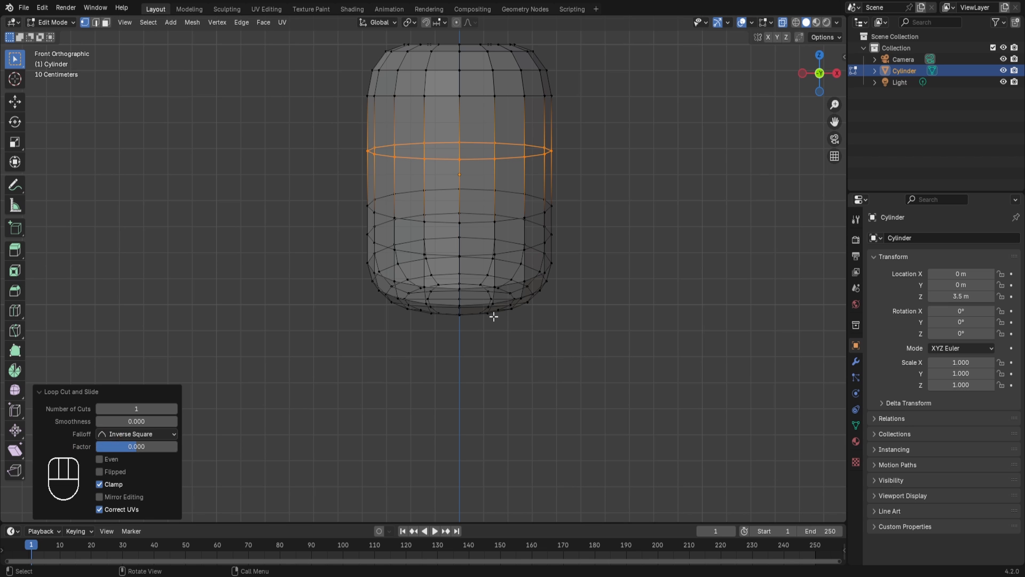
{"action": "key", "text": "alt+z"}
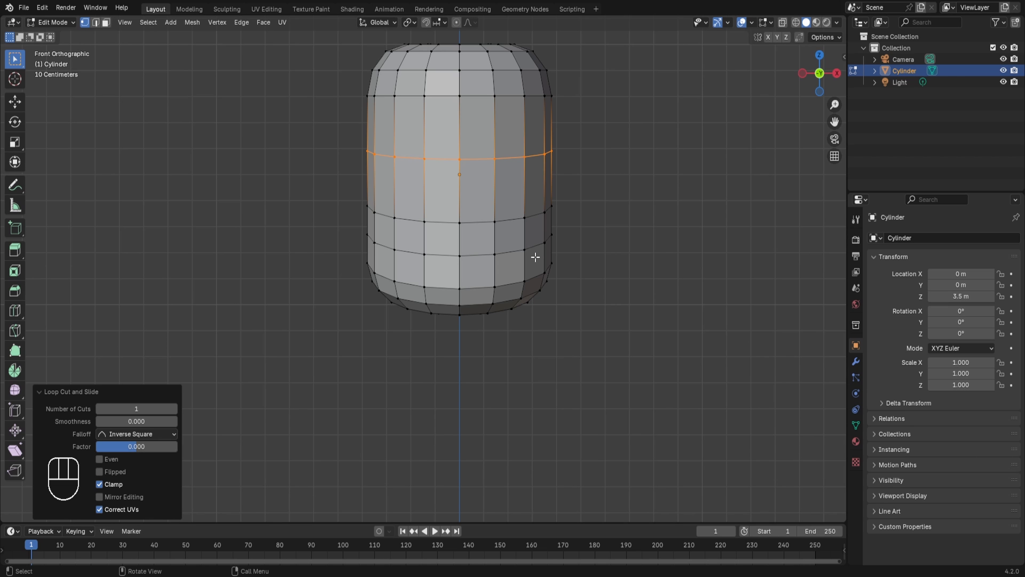
{"action": "key", "text": "3"}
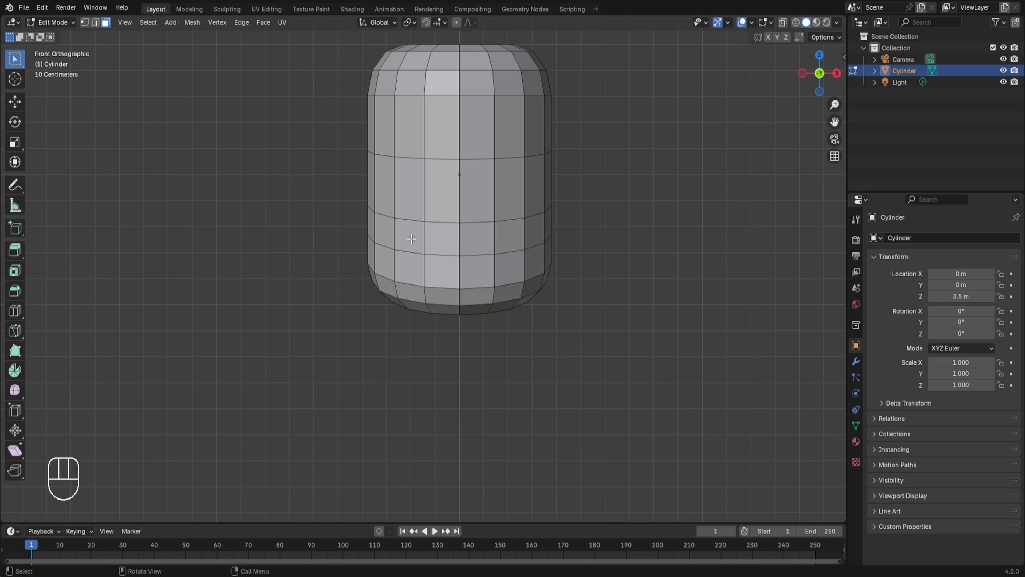
{"action": "left_click_drag", "start_coordinate": [409, 243], "coordinate": [510, 273]}
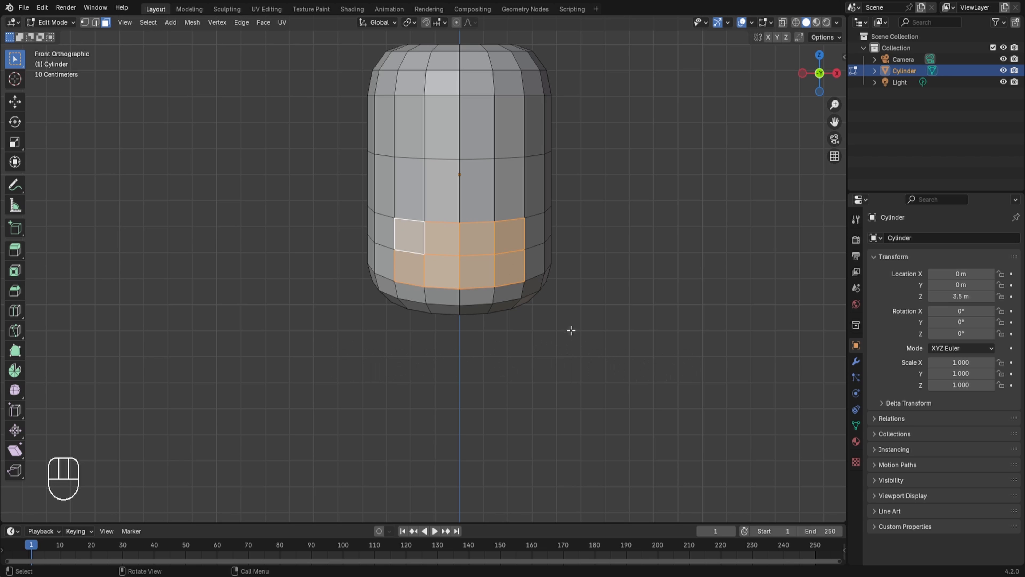
{"action": "key", "text": "i"}
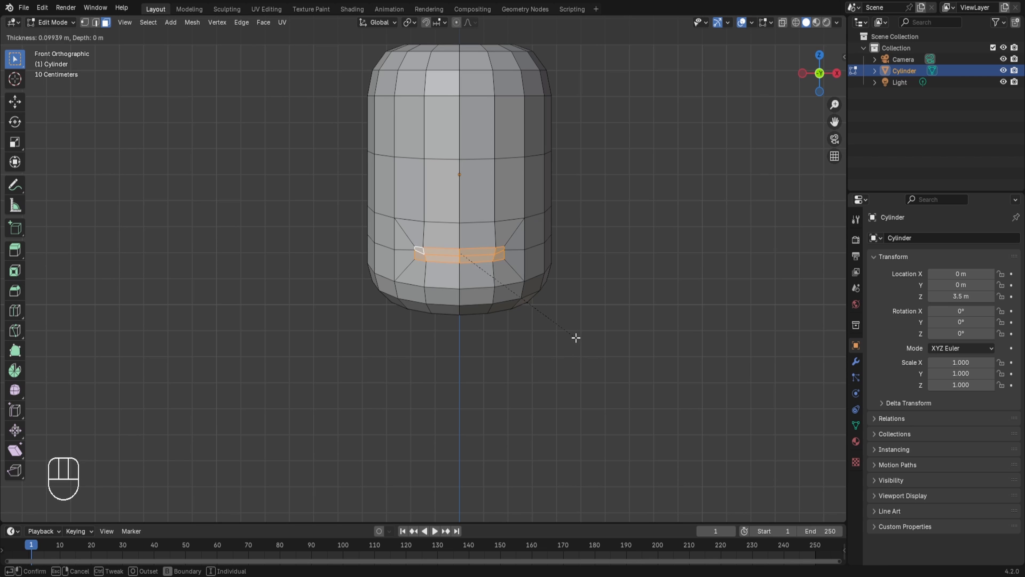
{"action": "left_click", "coordinate": [576, 338]}
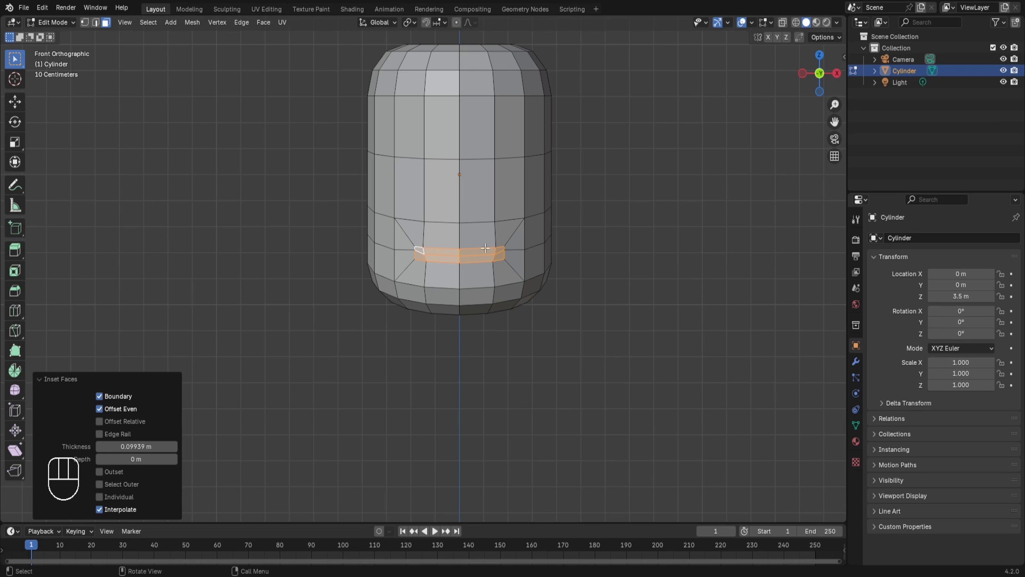
{"action": "key", "text": "x"}
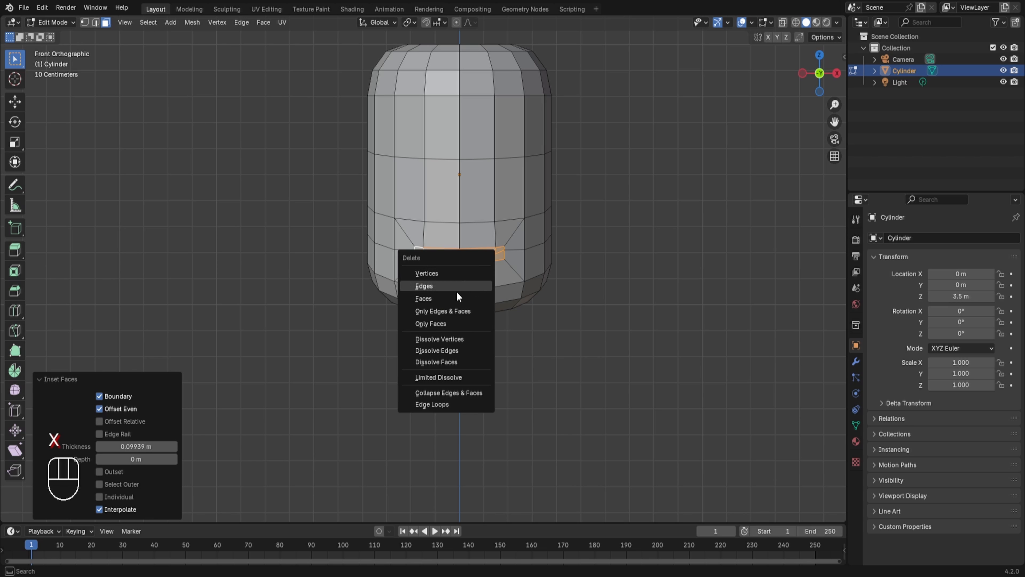
{"action": "left_click", "coordinate": [443, 298]}
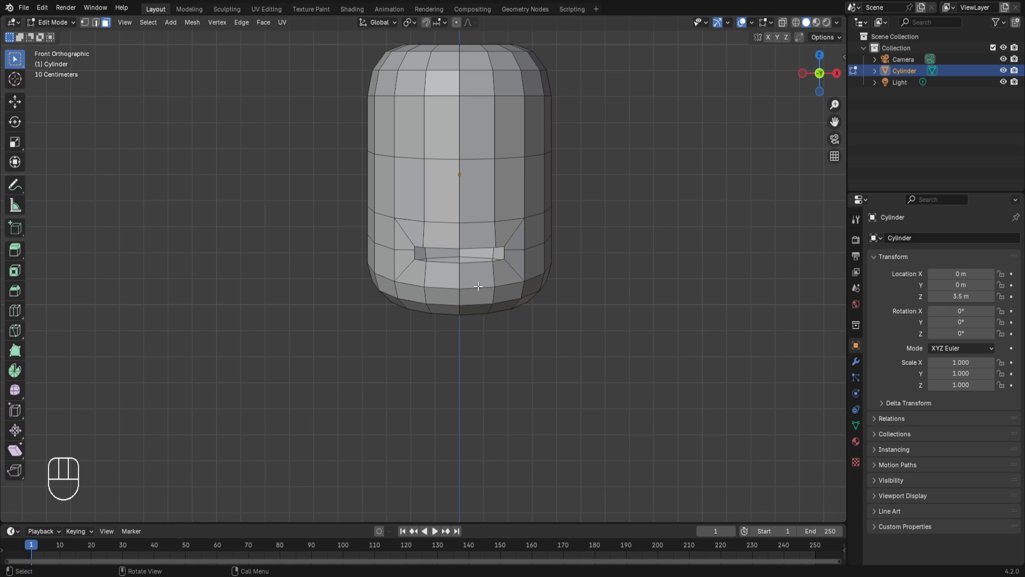
Select all faces on the negative X half of the mesh with X-ray and delete them, leaving an open half.
{"action": "key", "text": "alt+z"}
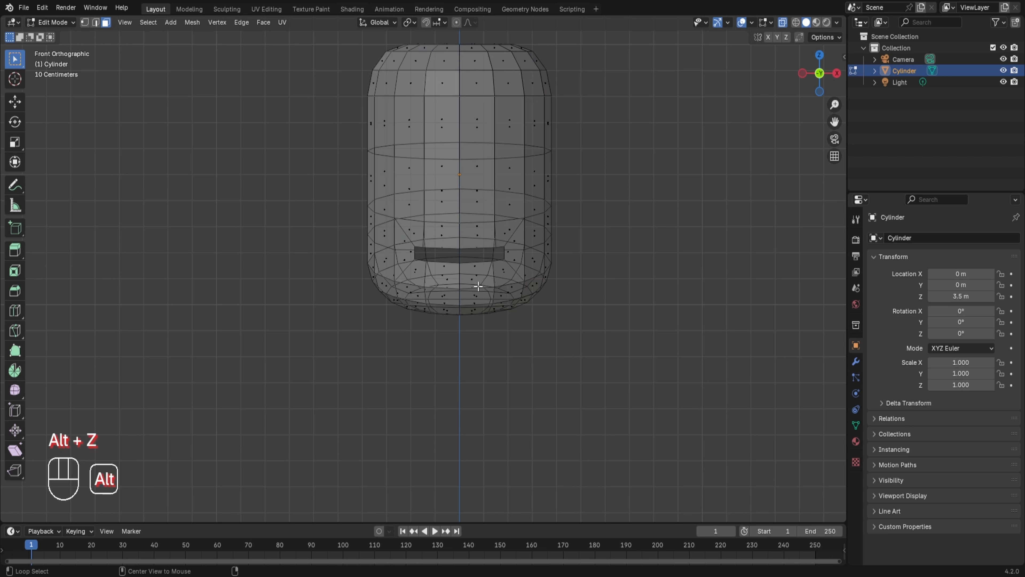
{"action": "left_click_drag", "start_coordinate": [340, 42], "coordinate": [460, 343]}
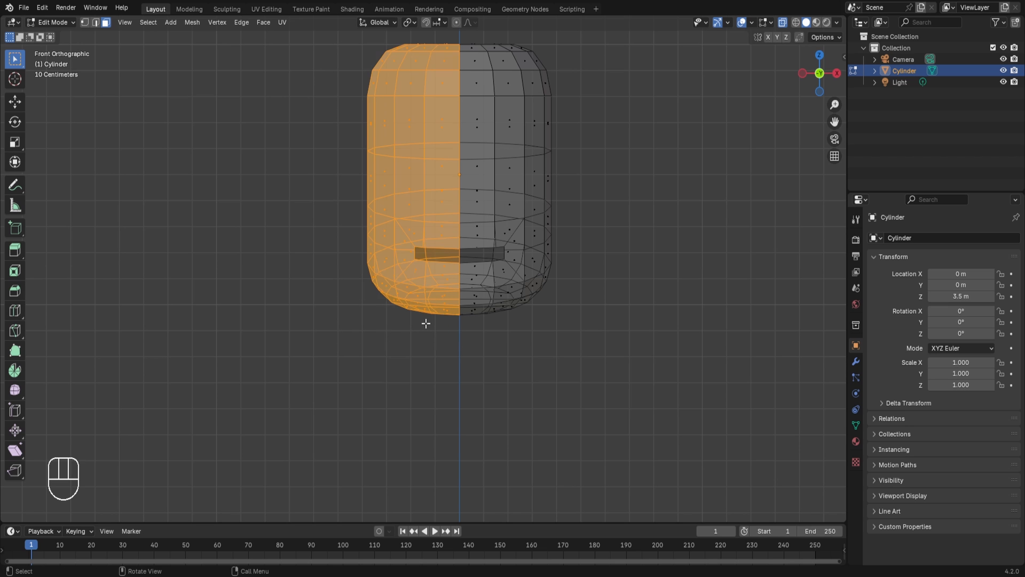
{"action": "key", "text": "x"}
{"action": "left_click", "coordinate": [398, 293]}
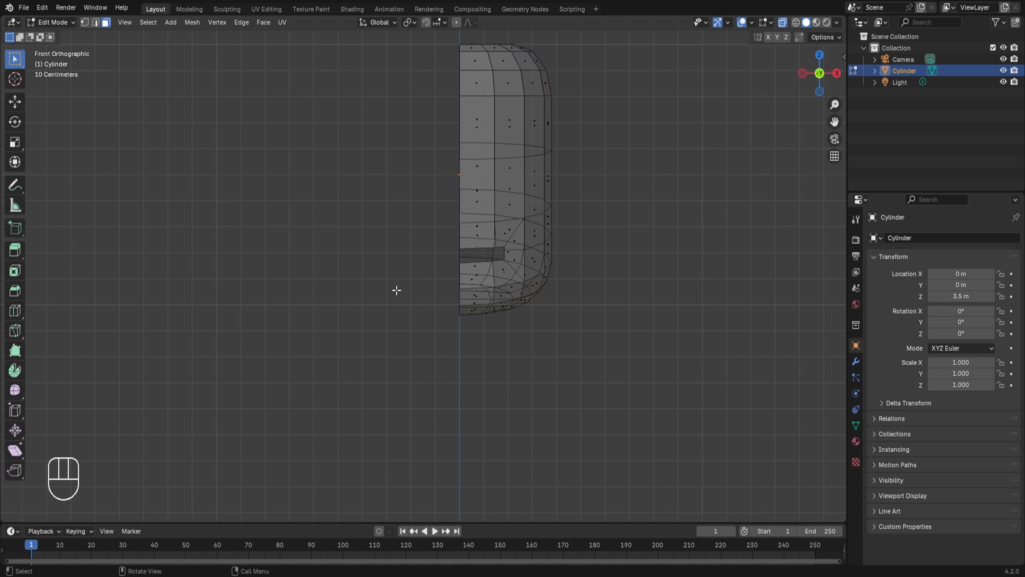
{"action": "key", "text": "alt+z"}
{"action": "middle_click_drag", "start_coordinate": [424, 201], "coordinate": [444, 227]}
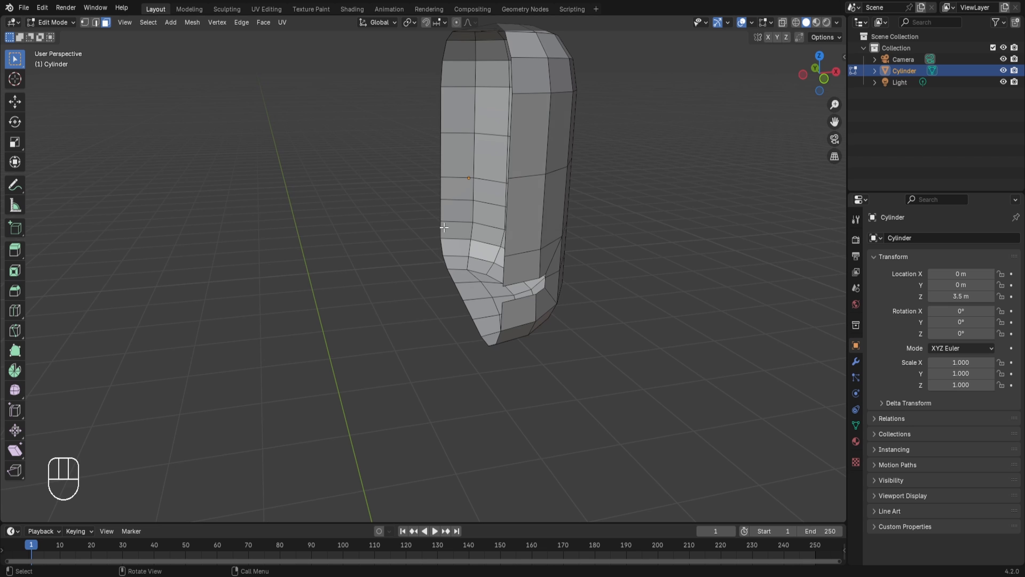
Add a Mirror modifier across the X axis to the open half mesh.
{"action": "left_click", "coordinate": [856, 361]}
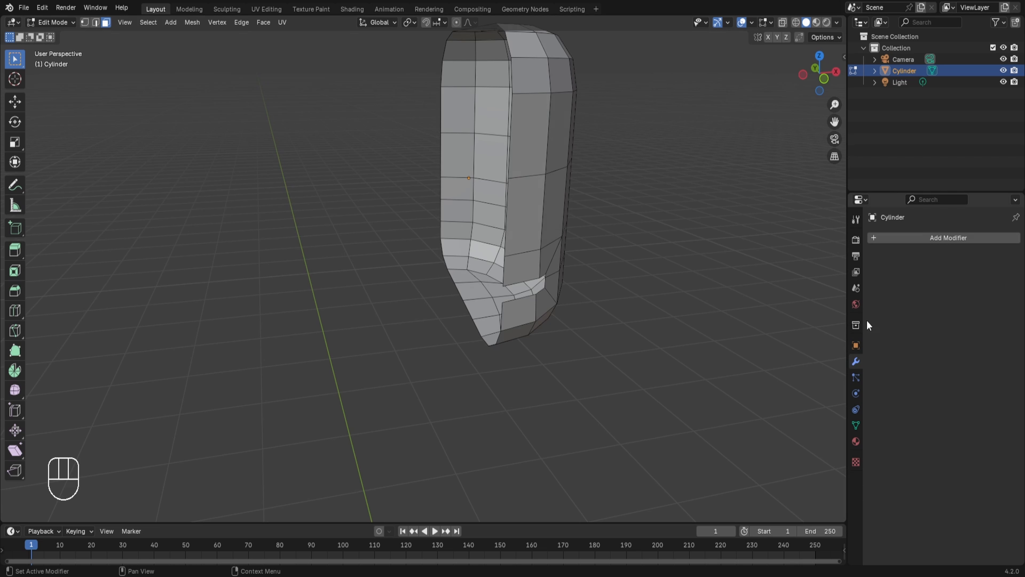
{"action": "left_click", "coordinate": [894, 242]}
{"action": "mouse_move", "coordinate": [864, 286]}
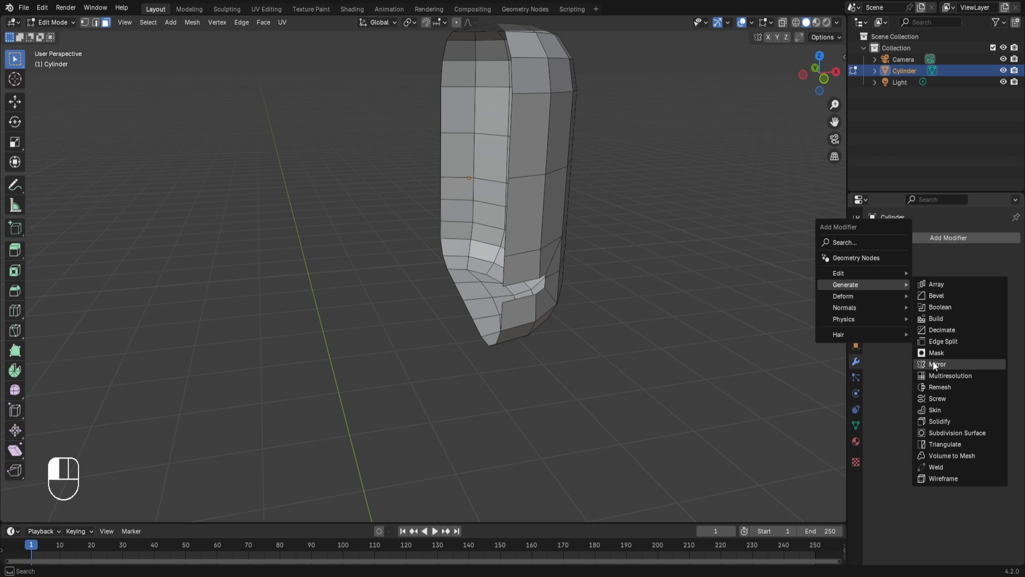
{"action": "left_click", "coordinate": [933, 363]}
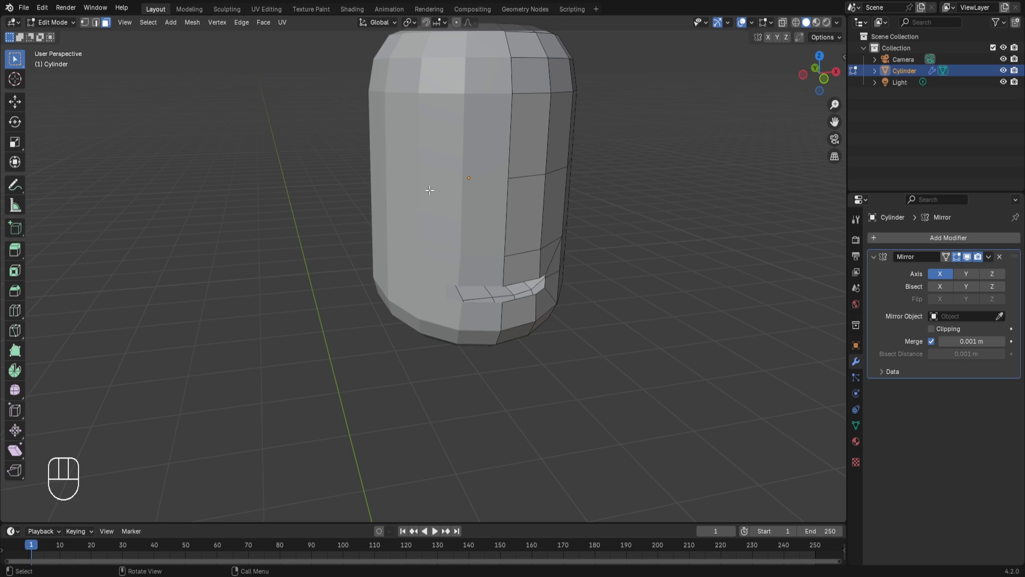
{"action": "left_click", "coordinate": [561, 76]}
{"action": "key", "text": "g"}
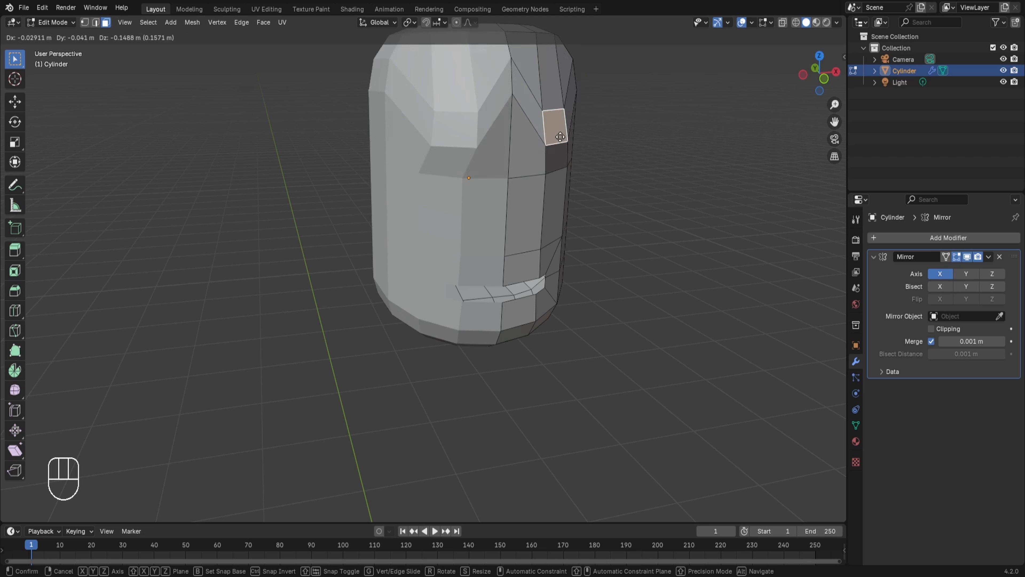
{"action": "right_click", "coordinate": [636, 95]}
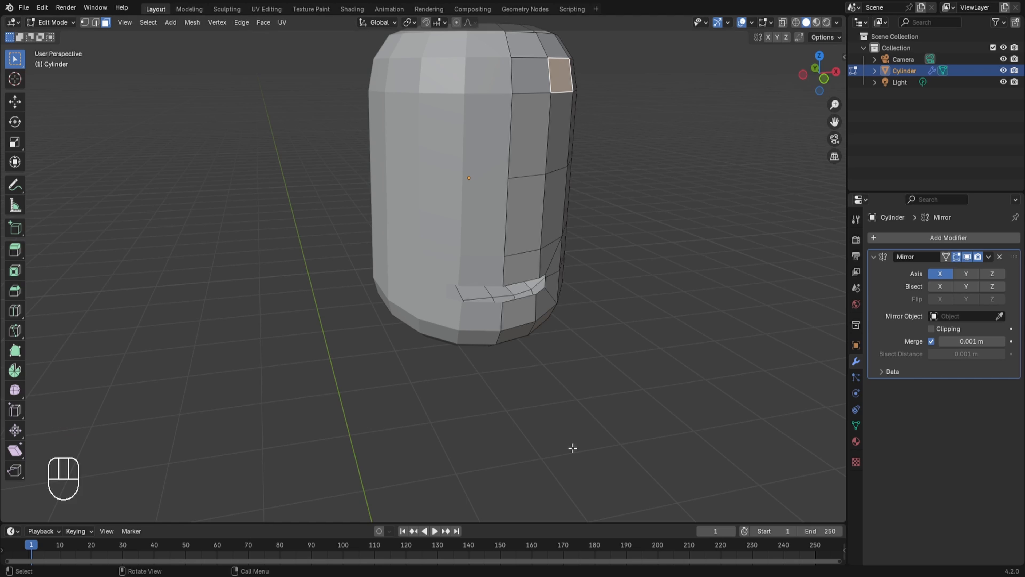
Enable Clipping on the Mirror modifier and try moving a vertex on the mirror seam.
{"action": "key", "text": "1"}
{"action": "left_click", "coordinate": [506, 249]}
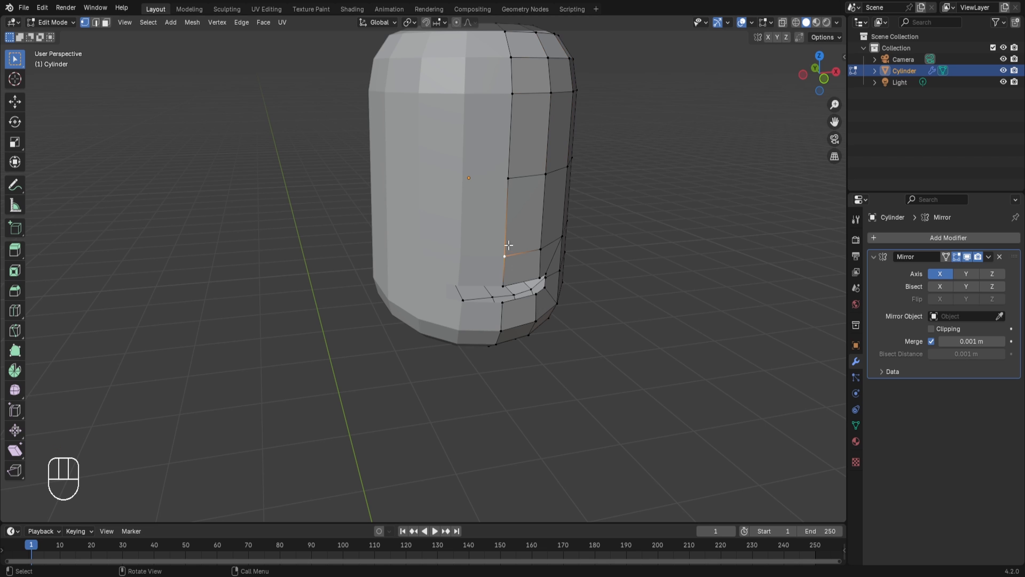
{"action": "key", "text": "g"}
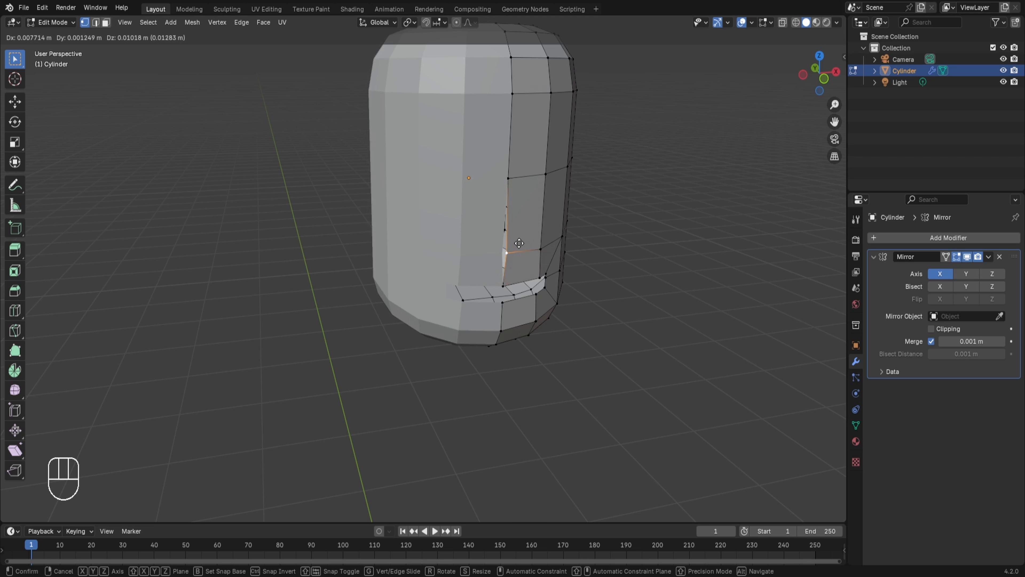
{"action": "right_click", "coordinate": [530, 244]}
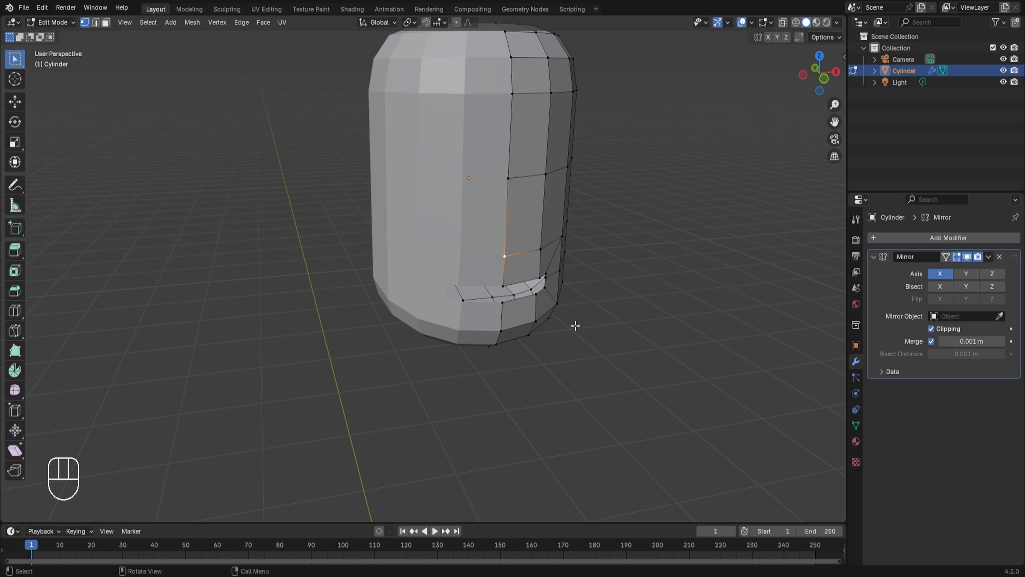
{"action": "key", "text": "g"}
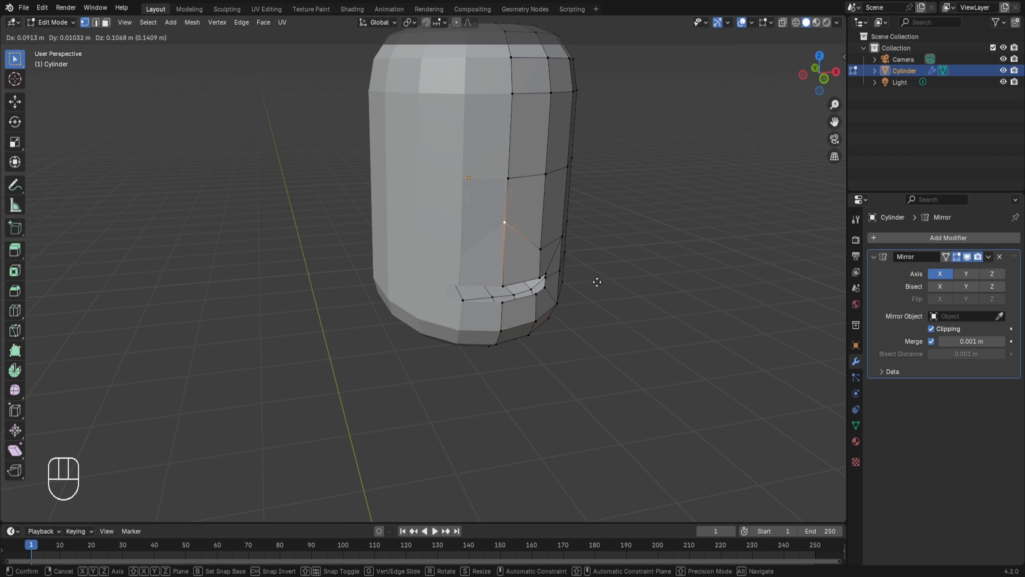
{"action": "right_click", "coordinate": [599, 336]}
In front view, narrow the slot at the centre seam by moving its upper vertex down and its lower vertex up about 0.014 m along Z.
{"action": "key", "text": "KP_1"}
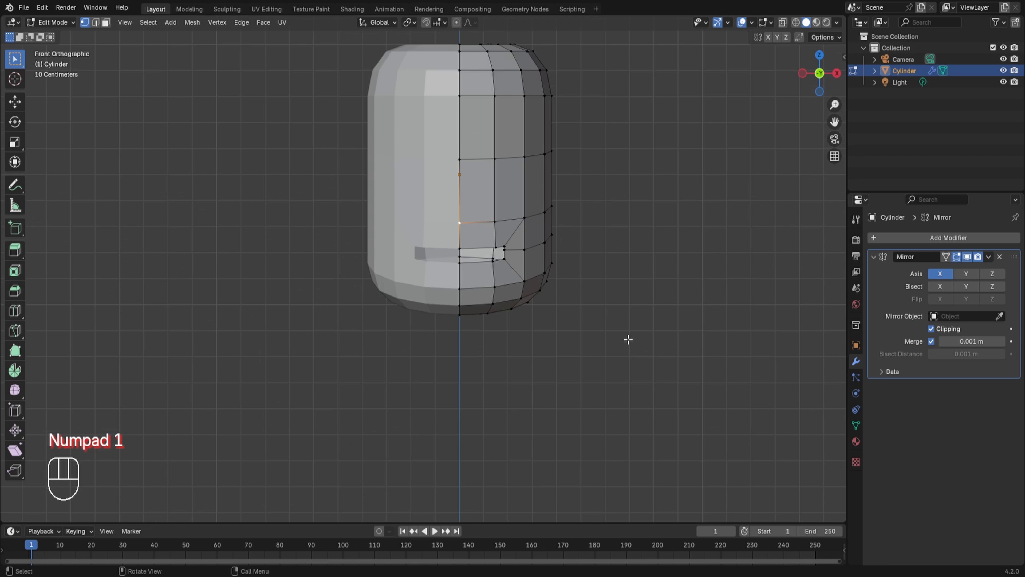
{"action": "scroll", "coordinate": [609, 367], "scroll_direction": "up", "scroll_amount": 4}
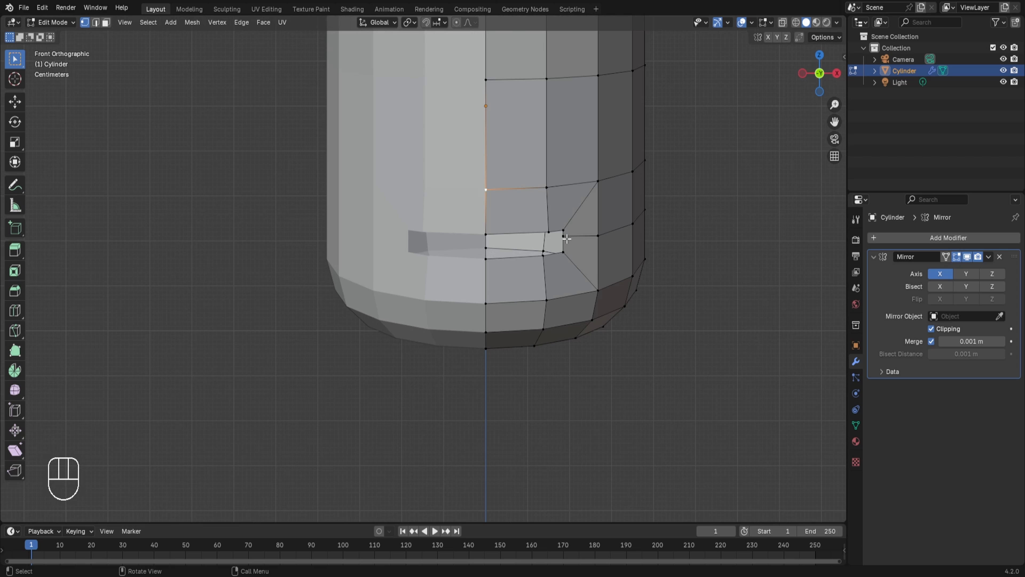
{"action": "middle_click_drag", "start_coordinate": [584, 110], "coordinate": [585, 221], "text": "shift"}
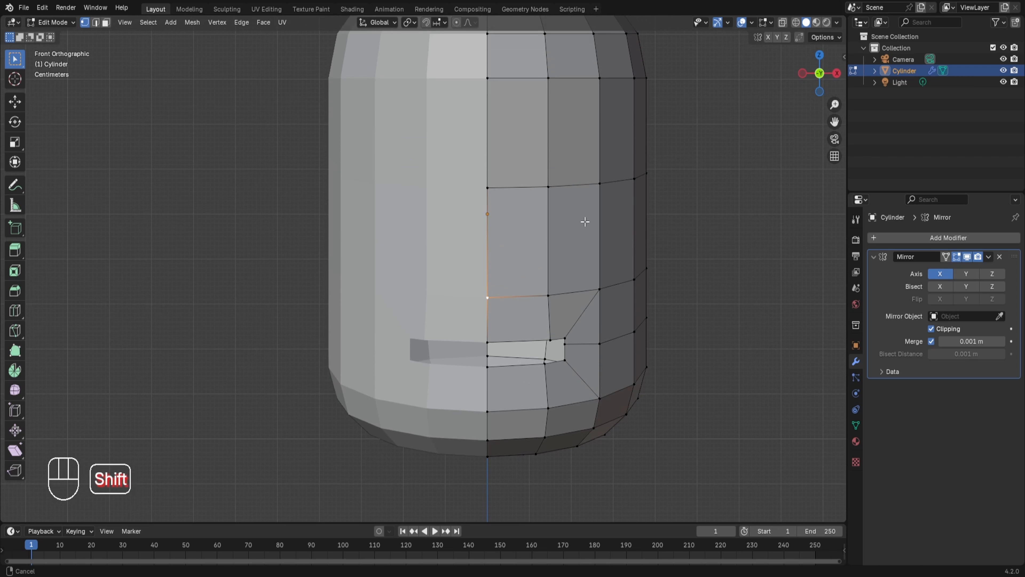
{"action": "left_click", "coordinate": [488, 342]}
{"action": "key", "text": "g"}
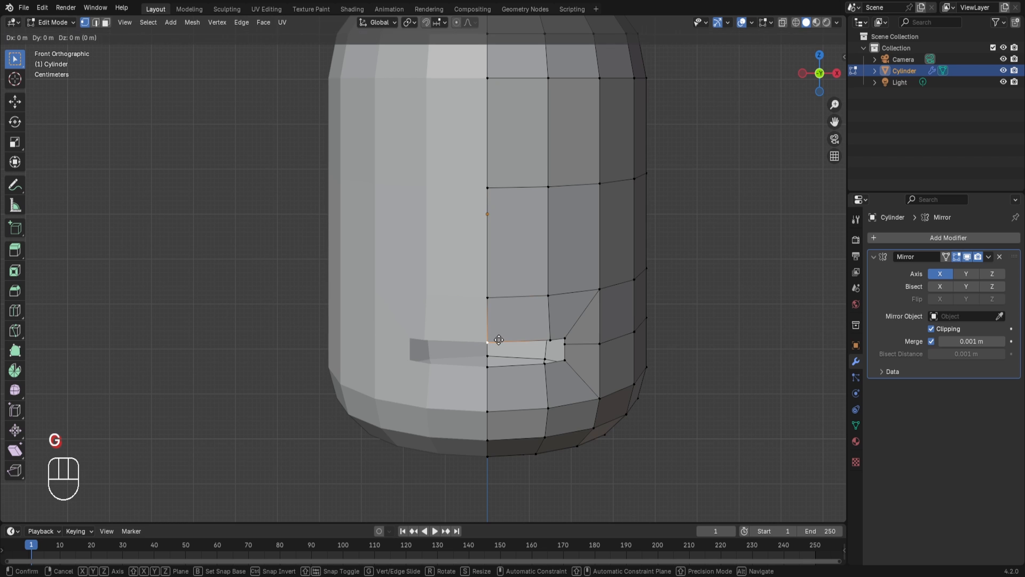
{"action": "key", "text": "z"}
{"action": "left_click", "coordinate": [485, 370]}
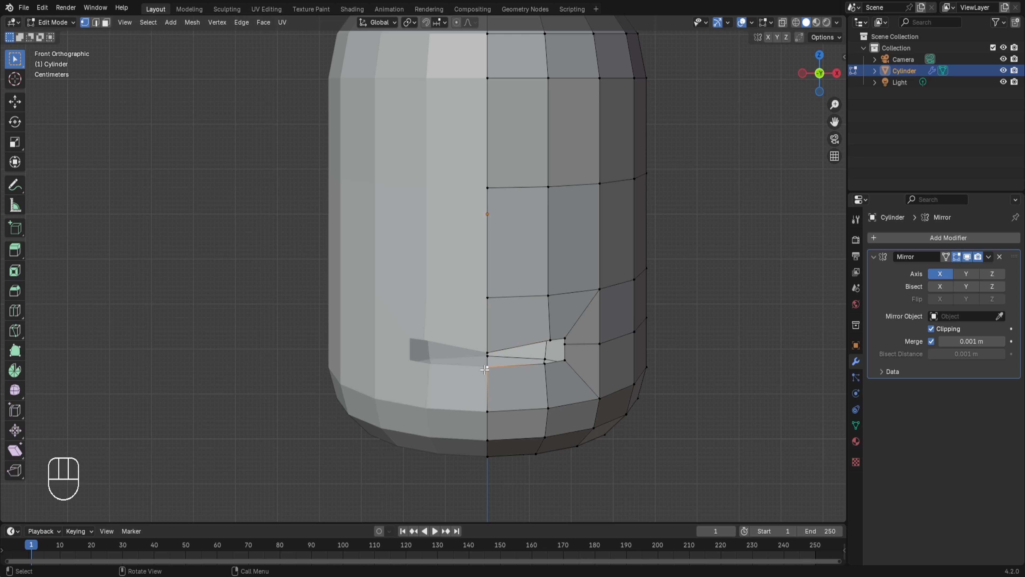
{"action": "key", "text": "g"}
{"action": "key", "text": "z"}
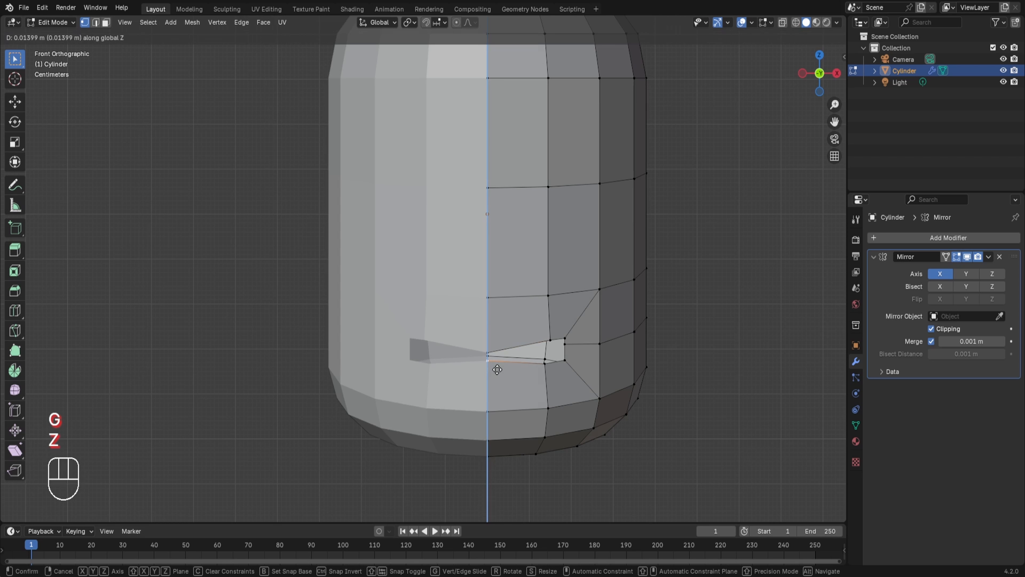
{"action": "left_click", "coordinate": [497, 369]}
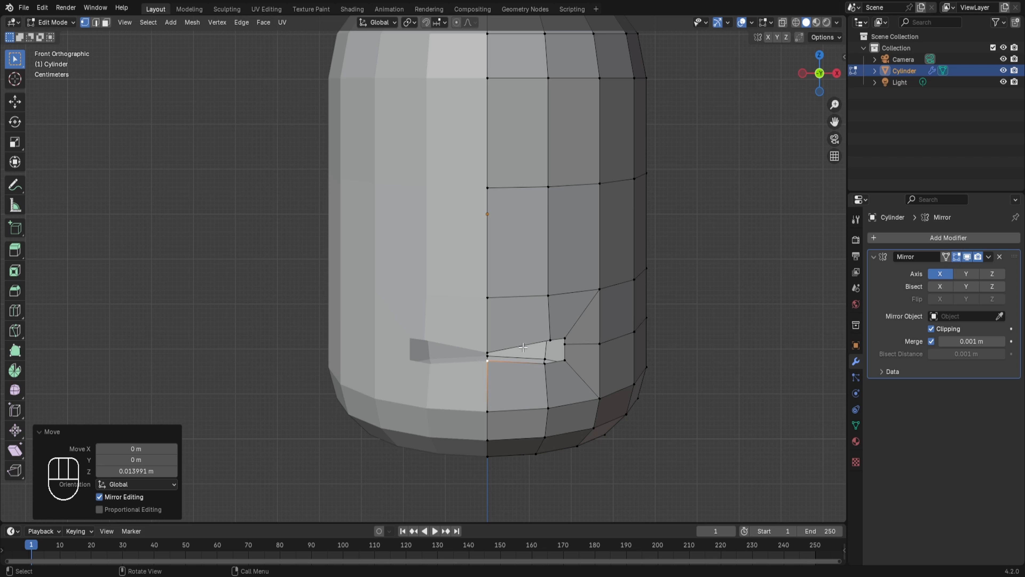
Narrow the slot at the next vertex column by lowering the upper vertex and raising the lower one about 0.017 m.
{"action": "left_click", "coordinate": [550, 341]}
{"action": "key", "text": "g"}
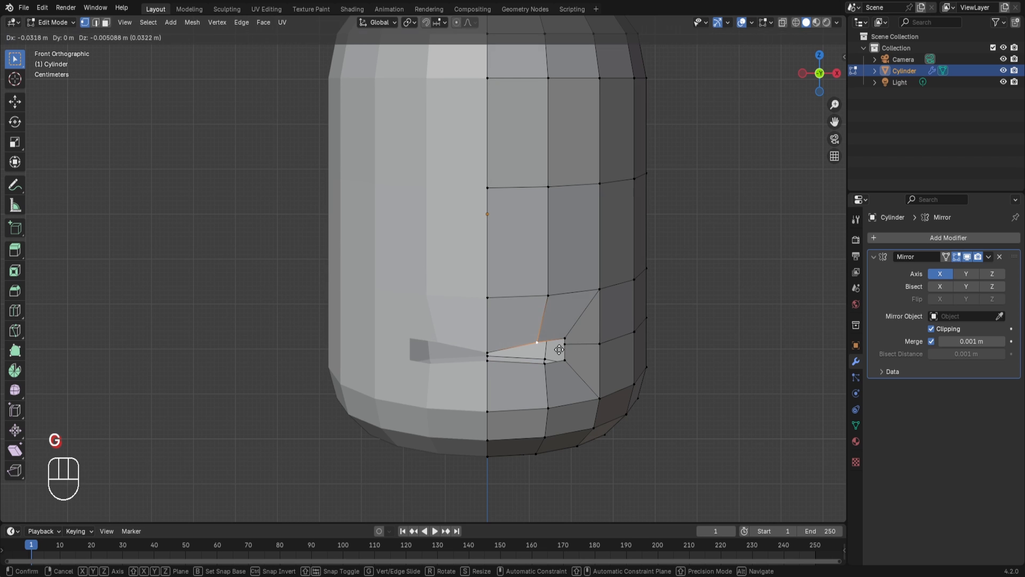
{"action": "left_click", "coordinate": [546, 342]}
{"action": "key", "text": "g"}
{"action": "left_click", "coordinate": [543, 347]}
{"action": "left_click", "coordinate": [545, 362]}
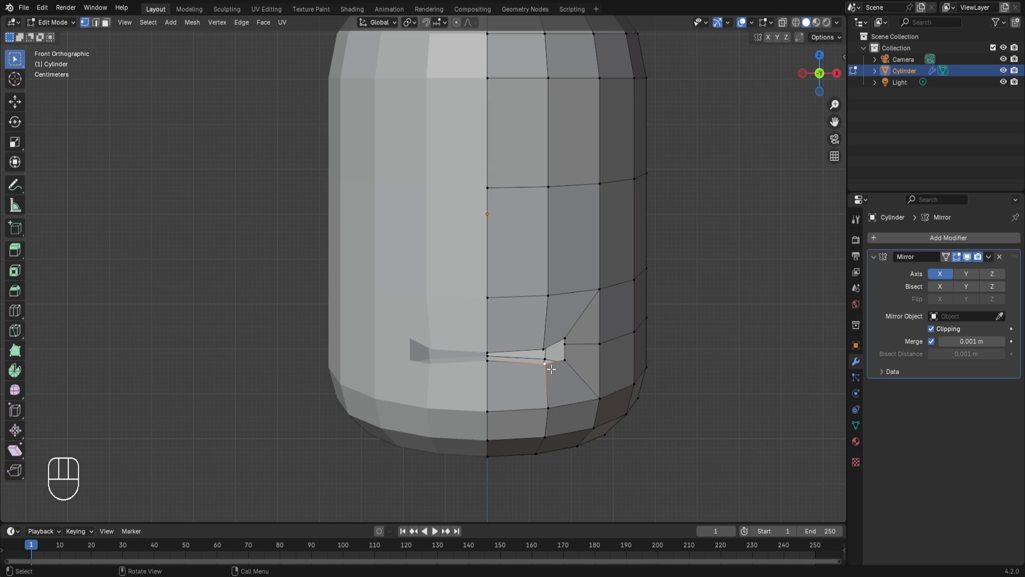
{"action": "key", "text": "g"}
{"action": "left_click", "coordinate": [552, 361]}
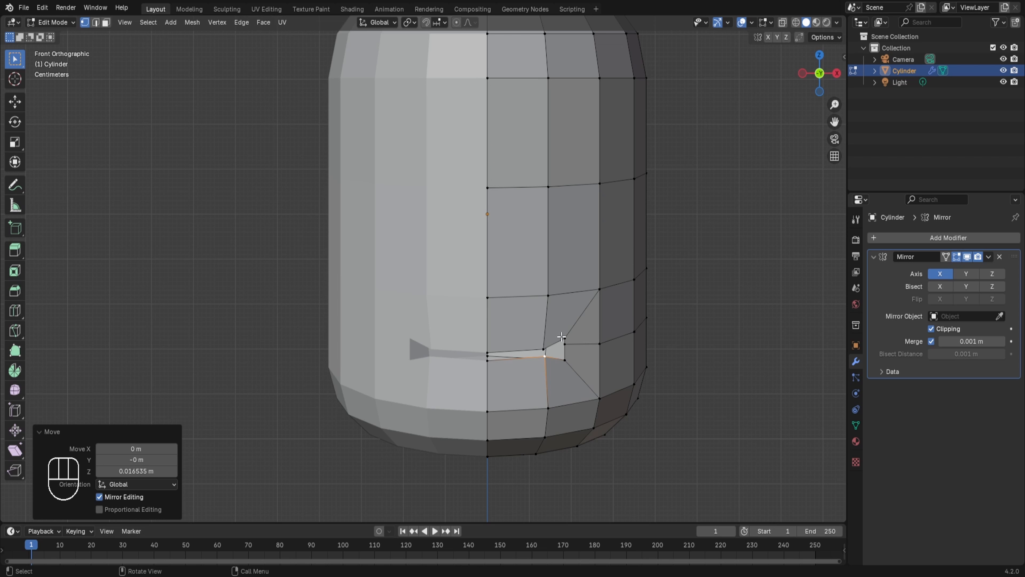
Taper the slot's outer end by moving its upper and lower corner vertices inward about 0.019 m and 0.018 m and lowering the vertex between them.
{"action": "left_click", "coordinate": [564, 337]}
{"action": "key", "text": "g"}
{"action": "left_click", "coordinate": [567, 344]}
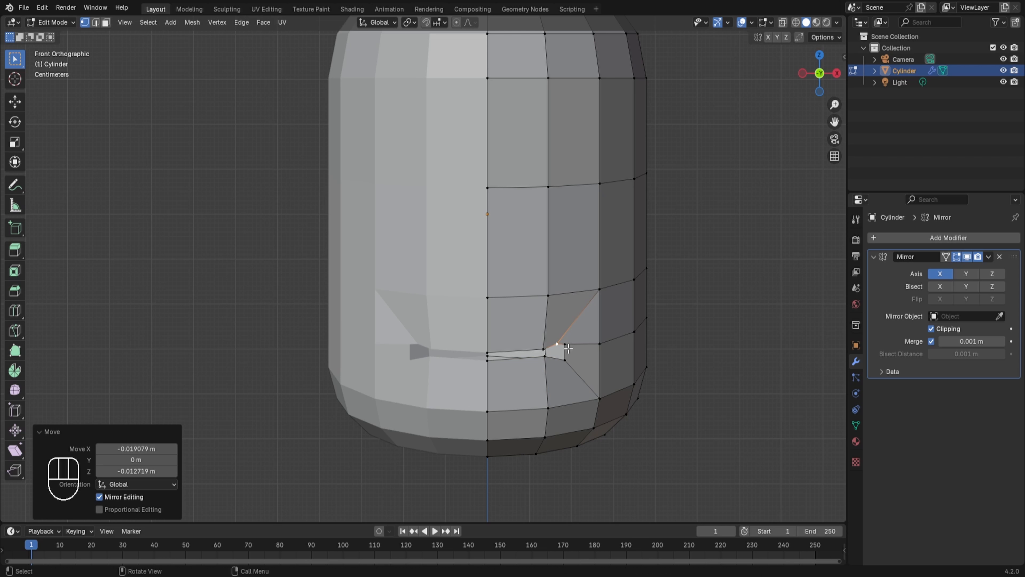
{"action": "left_click", "coordinate": [565, 345]}
{"action": "key", "text": "g"}
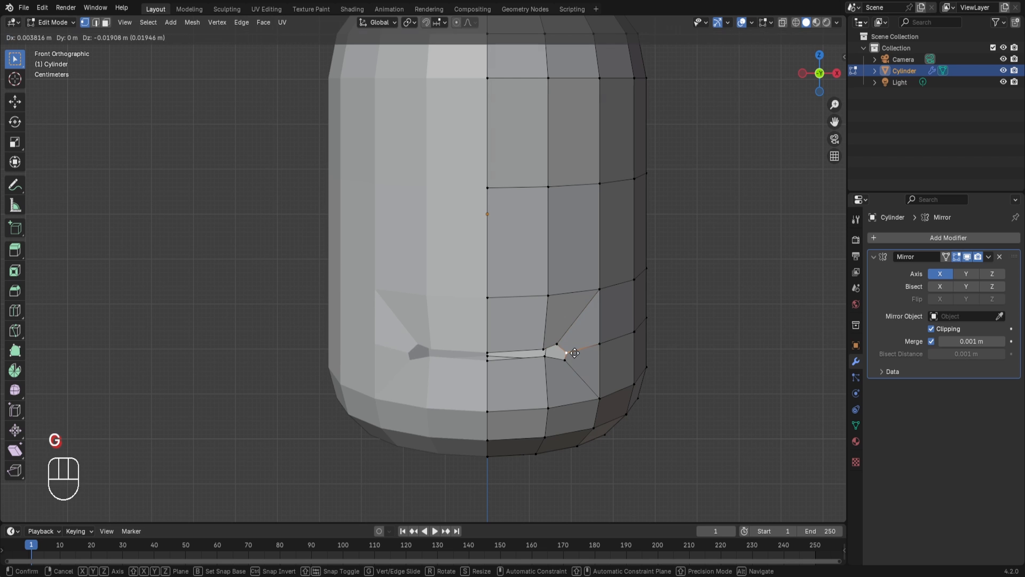
{"action": "left_click", "coordinate": [564, 363]}
{"action": "left_click", "coordinate": [565, 362]}
{"action": "key", "text": "g"}
{"action": "left_click", "coordinate": [575, 369]}
Flatten the slot's outer end by raising the lower corner vertex and lowering the upper corner vertex along Z.
{"action": "middle_click_drag", "start_coordinate": [684, 415], "coordinate": [674, 332], "text": "ctrl"}
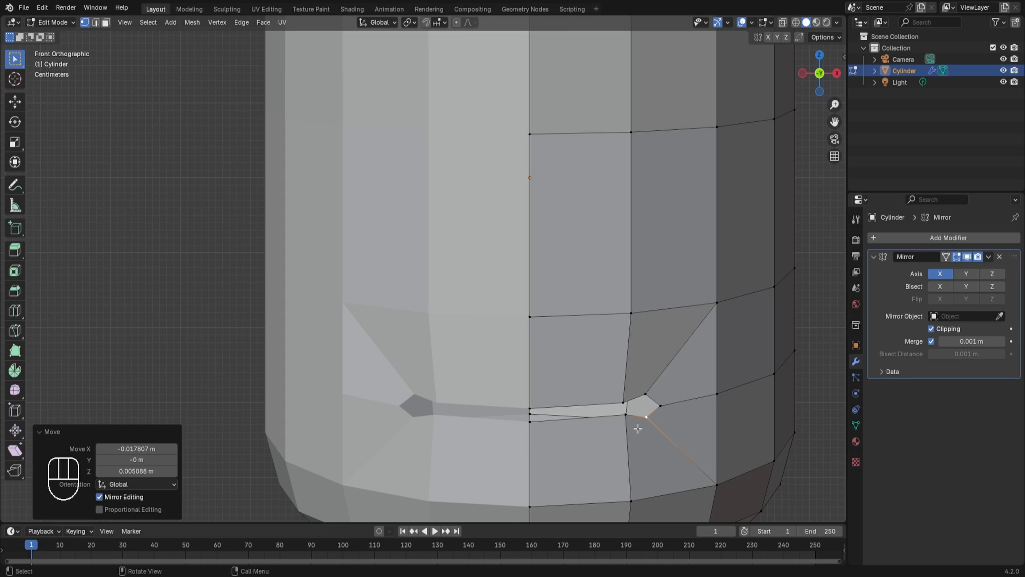
{"action": "scroll", "coordinate": [704, 428], "scroll_direction": "up", "scroll_amount": 1}
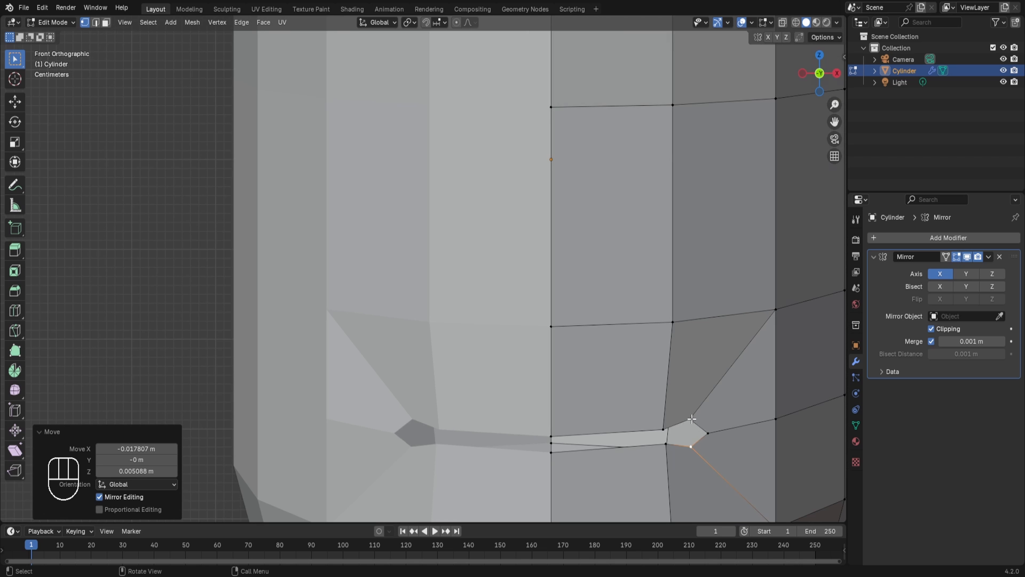
{"action": "key", "text": "g"}
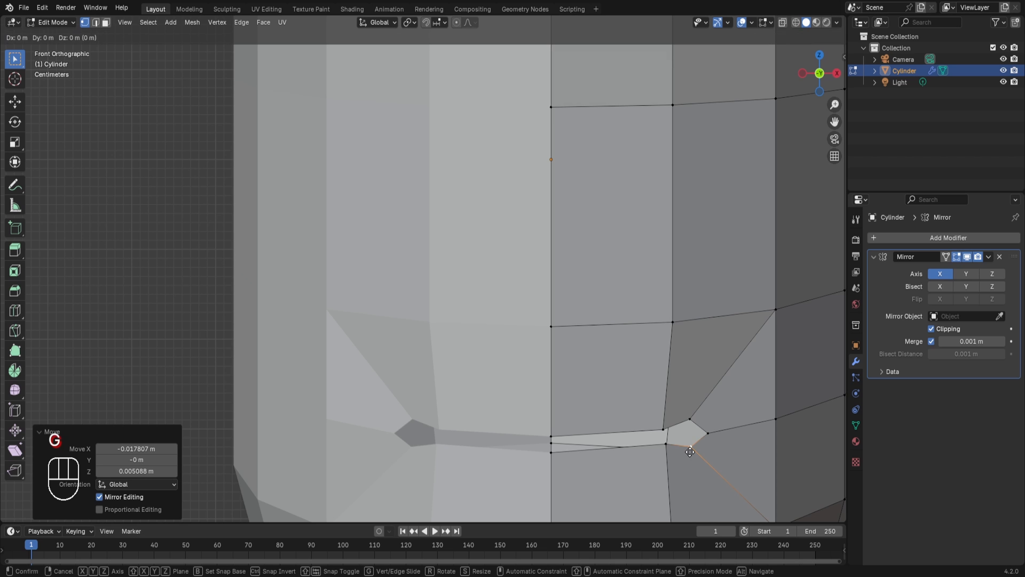
{"action": "key", "text": "z"}
{"action": "left_click", "coordinate": [689, 445]}
{"action": "left_click", "coordinate": [685, 418]}
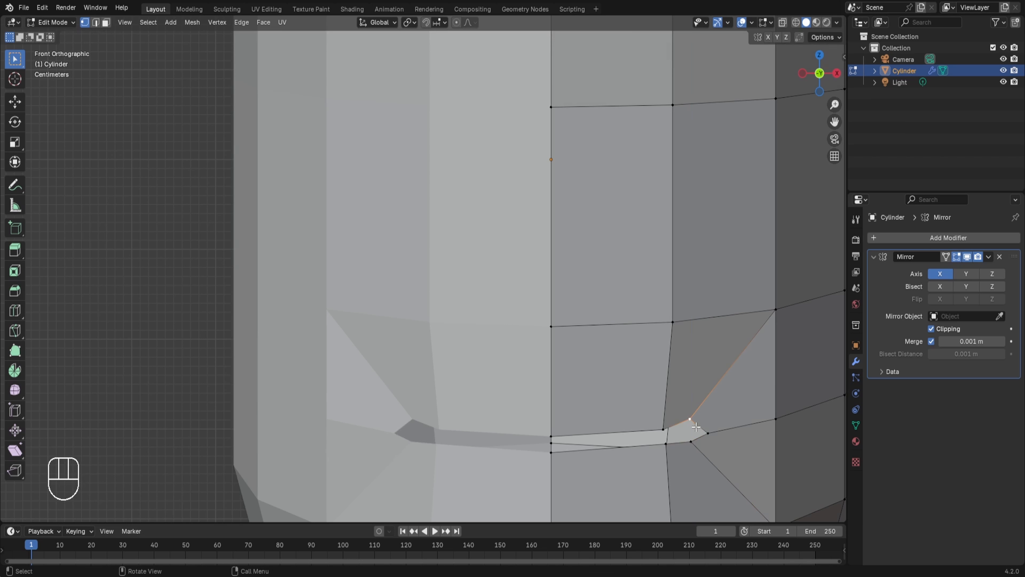
{"action": "key", "text": "g"}
{"action": "key", "text": "z"}
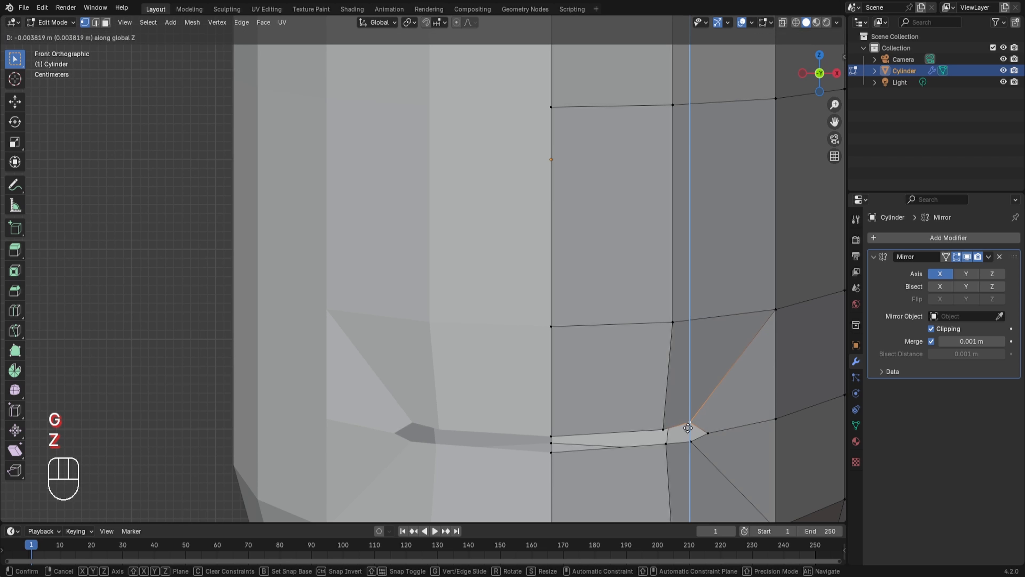
{"action": "left_click", "coordinate": [688, 427]}
Move the upper slot vertex next to the outer corner about 0.0045 m outward along X.
{"action": "left_click", "coordinate": [663, 429]}
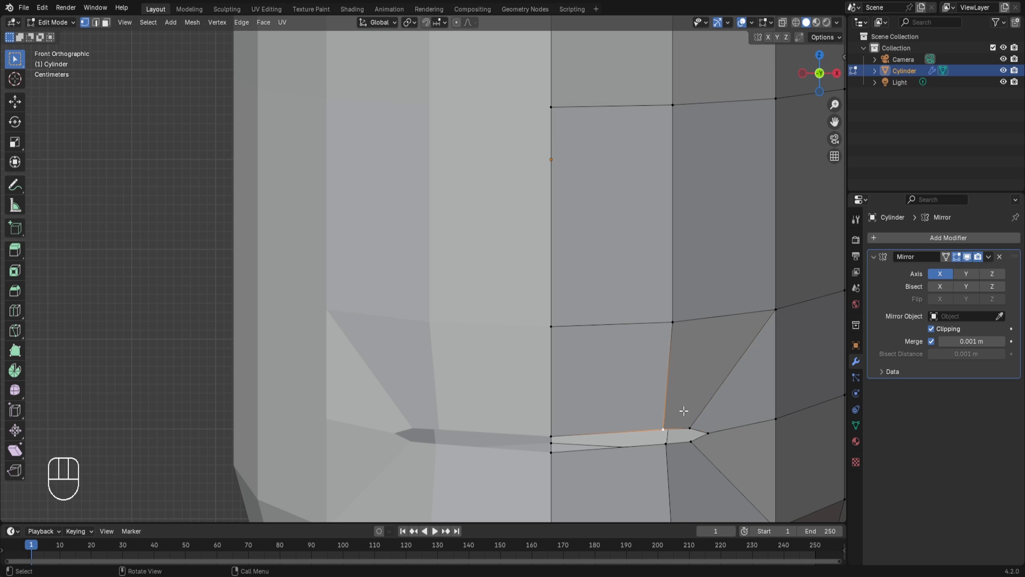
{"action": "key", "text": "g"}
{"action": "key", "text": "x"}
{"action": "left_click", "coordinate": [681, 399]}
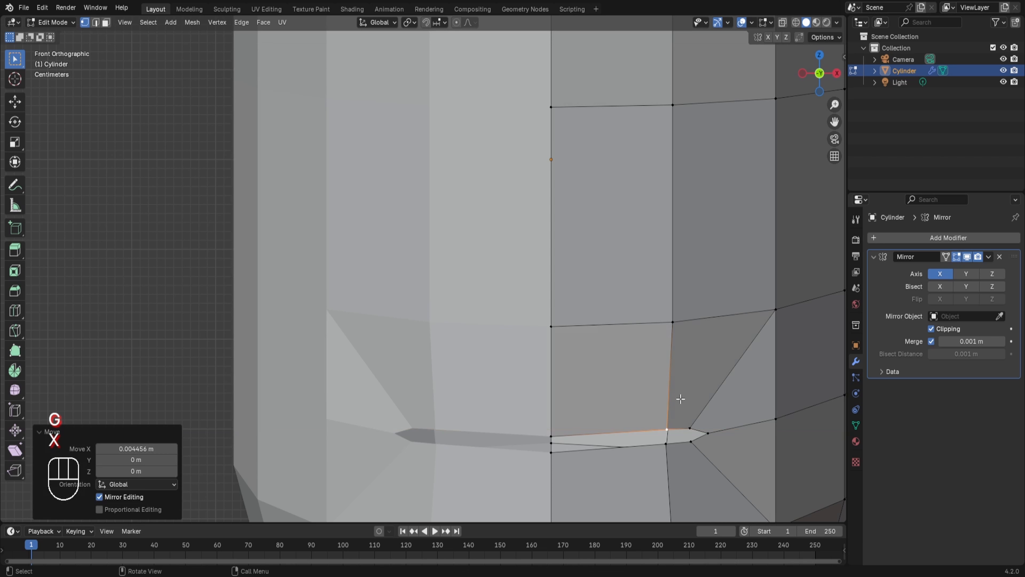
In right side view, move the slot's outermost end vertex backward along Y to form a pointed corner.
{"action": "scroll", "coordinate": [675, 343], "scroll_direction": "down", "scroll_amount": 1}
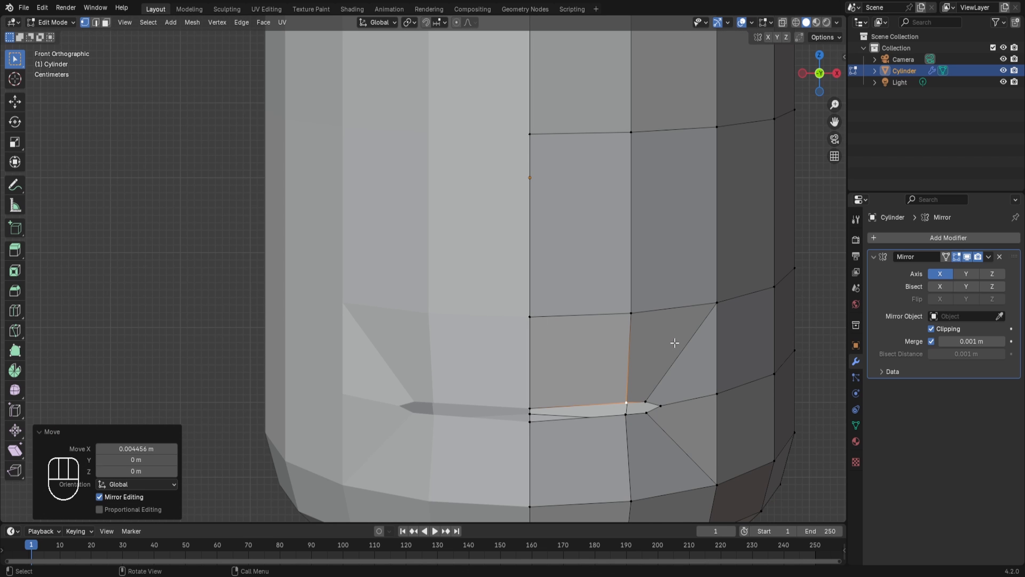
{"action": "key", "text": "KP_3"}
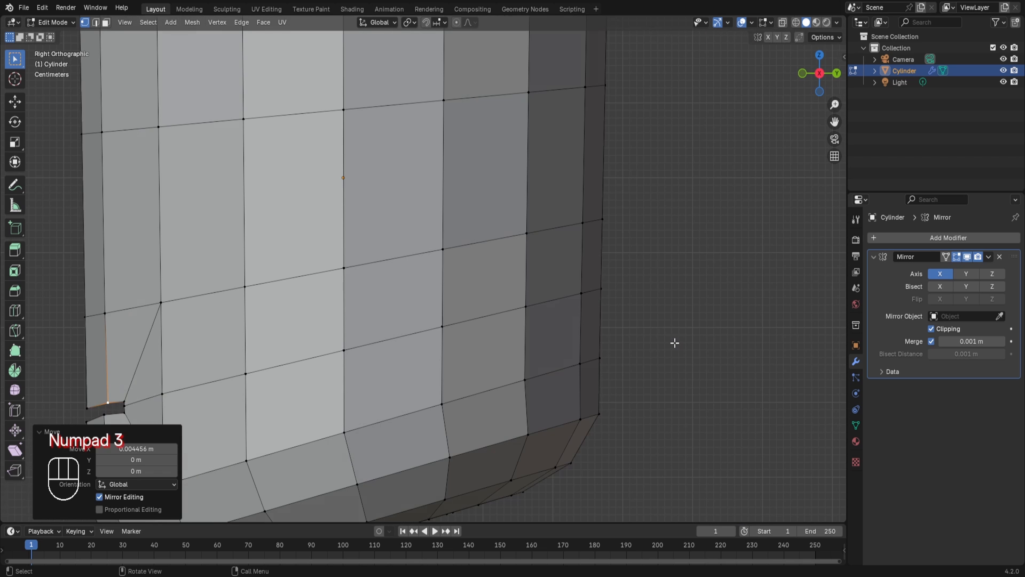
{"action": "middle_click_drag", "start_coordinate": [674, 343], "coordinate": [480, 284], "text": "shift"}
{"action": "scroll", "coordinate": [480, 284], "scroll_direction": "up", "scroll_amount": 3}
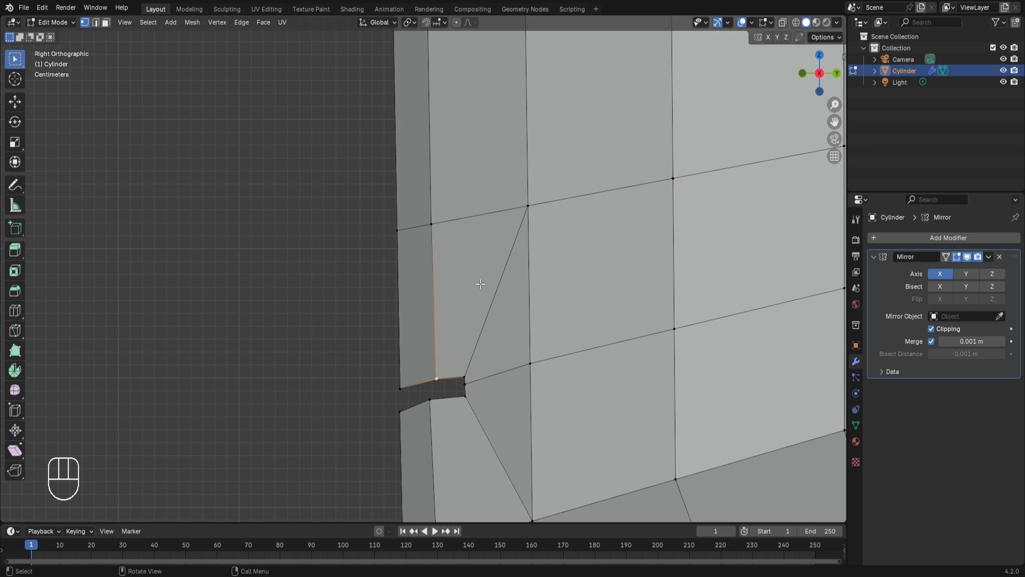
{"action": "left_click", "coordinate": [466, 383]}
{"action": "key", "text": "g"}
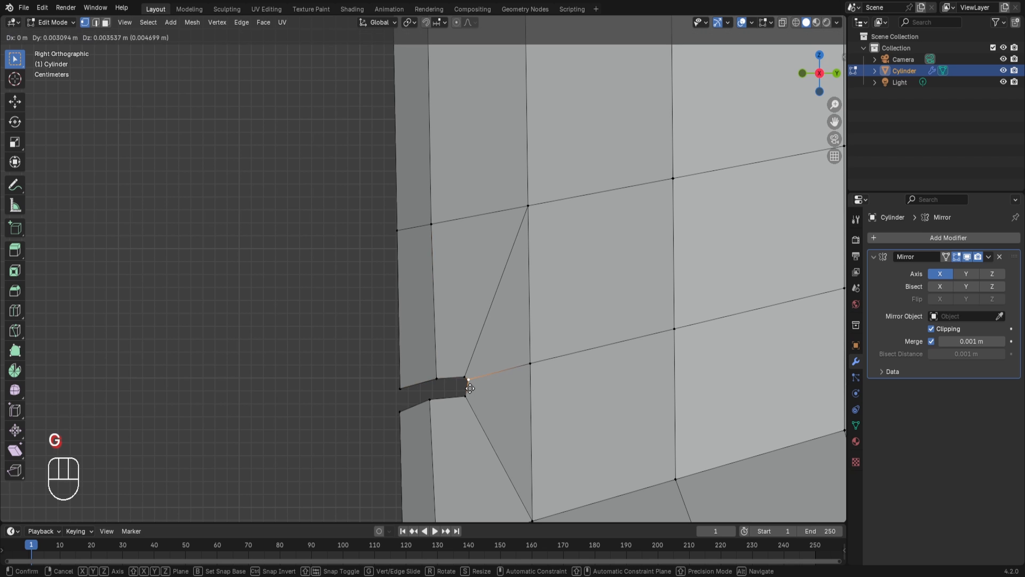
{"action": "key", "text": "y"}
{"action": "left_click", "coordinate": [479, 389]}
Move the lower slot vertex beside the front centre vertex about 0.008 m backward along Y.
{"action": "left_click", "coordinate": [430, 400]}
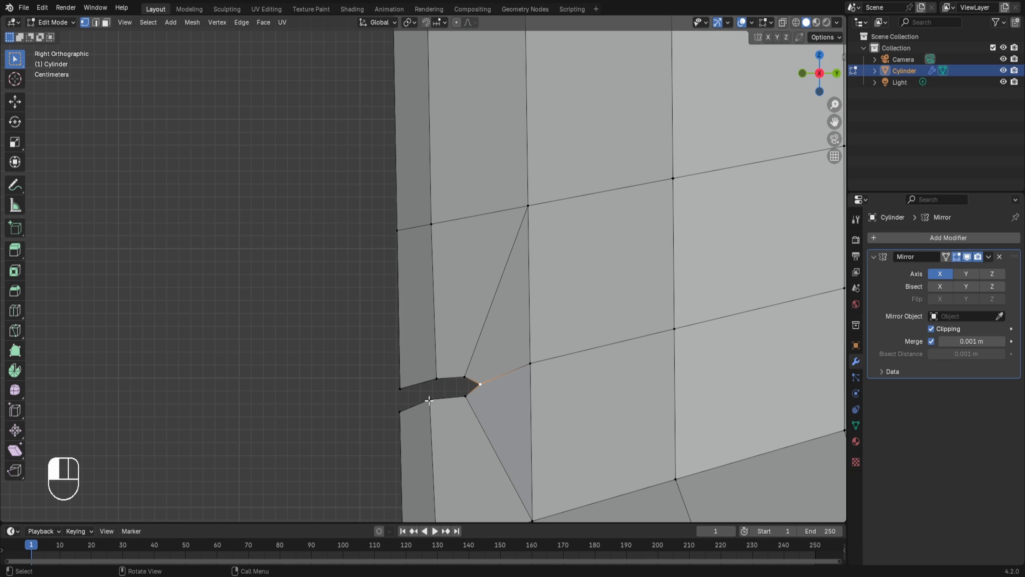
{"action": "key", "text": "g"}
{"action": "key", "text": "y"}
{"action": "left_click", "coordinate": [398, 414]}
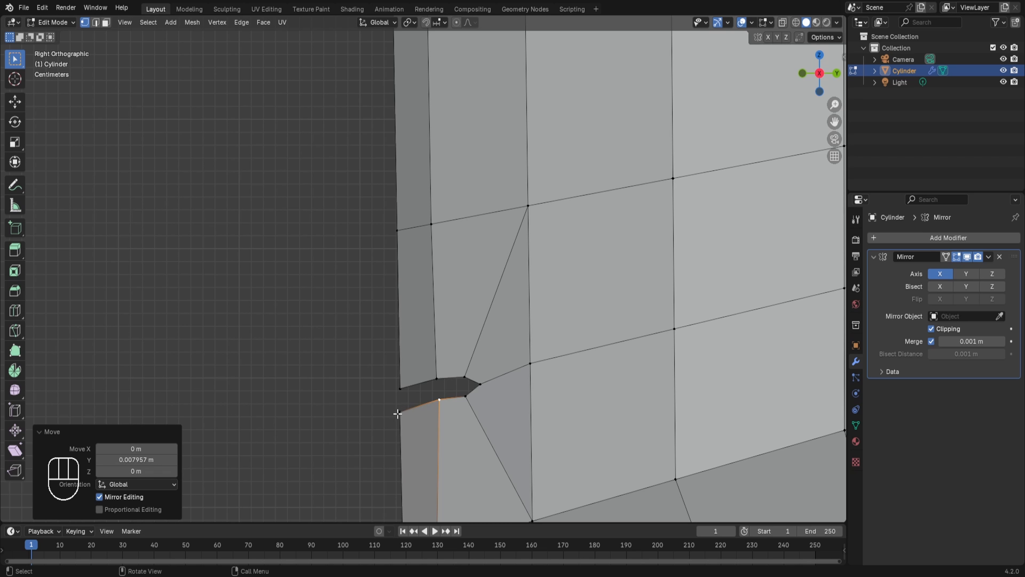
Raise the slot's lower front centre vertex slightly along Z, and its upper front centre vertex about 0.0027 m.
{"action": "left_click", "coordinate": [397, 414]}
{"action": "key", "text": "g"}
{"action": "key", "text": "z"}
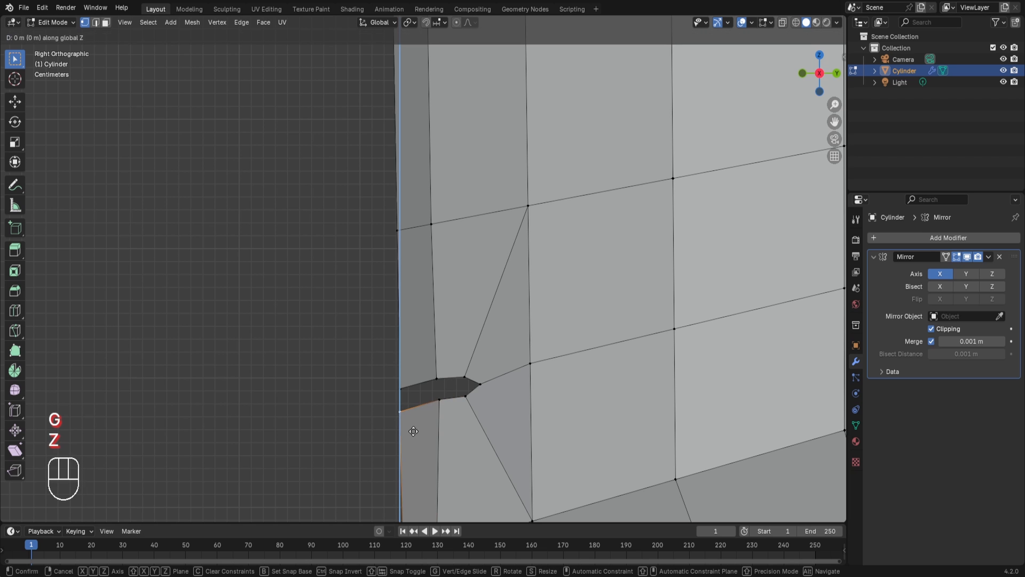
{"action": "left_click", "coordinate": [414, 423]}
{"action": "left_click", "coordinate": [400, 390]}
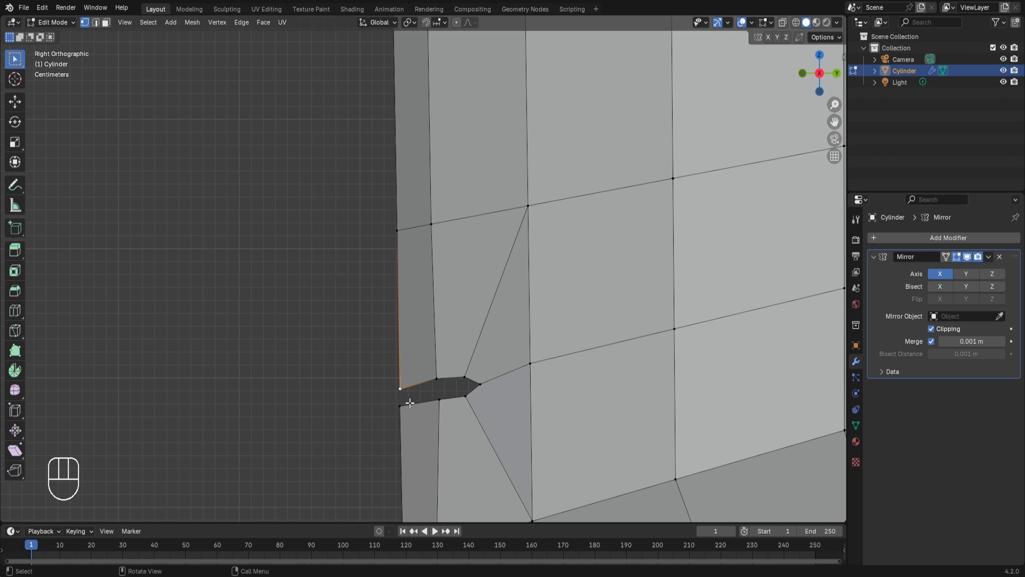
{"action": "key", "text": "g"}
{"action": "key", "text": "z"}
{"action": "left_click", "coordinate": [412, 401]}
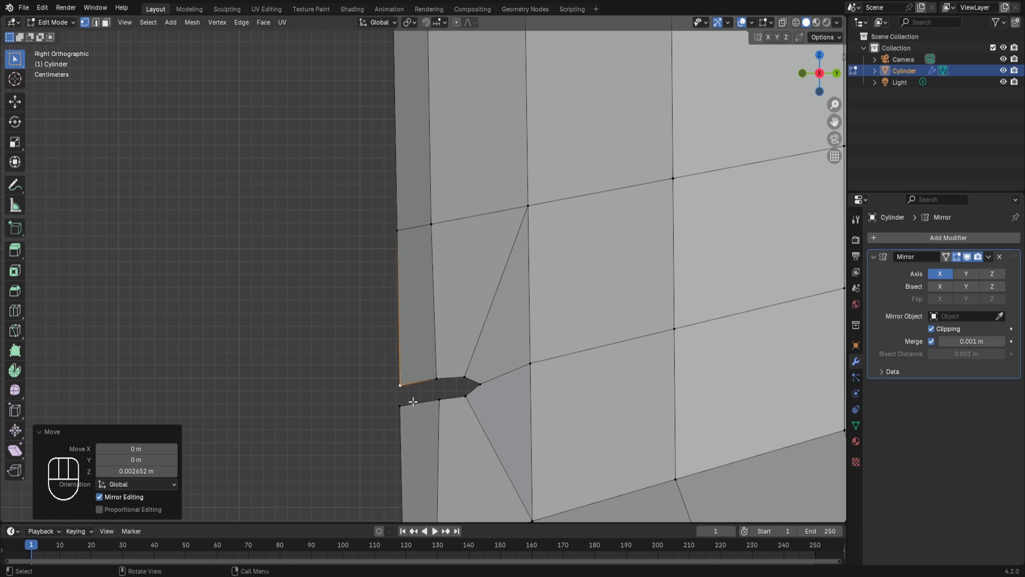
{"action": "left_click", "coordinate": [418, 379]}
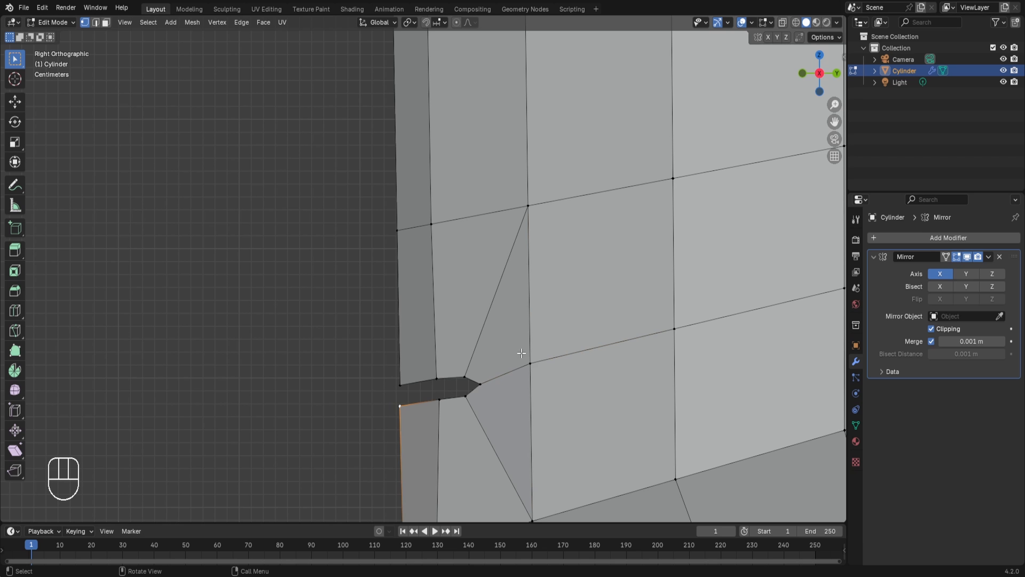
Move the side vertex directly behind the slot's pointed corner about 0.019 m backward along Y.
{"action": "left_click", "coordinate": [521, 365]}
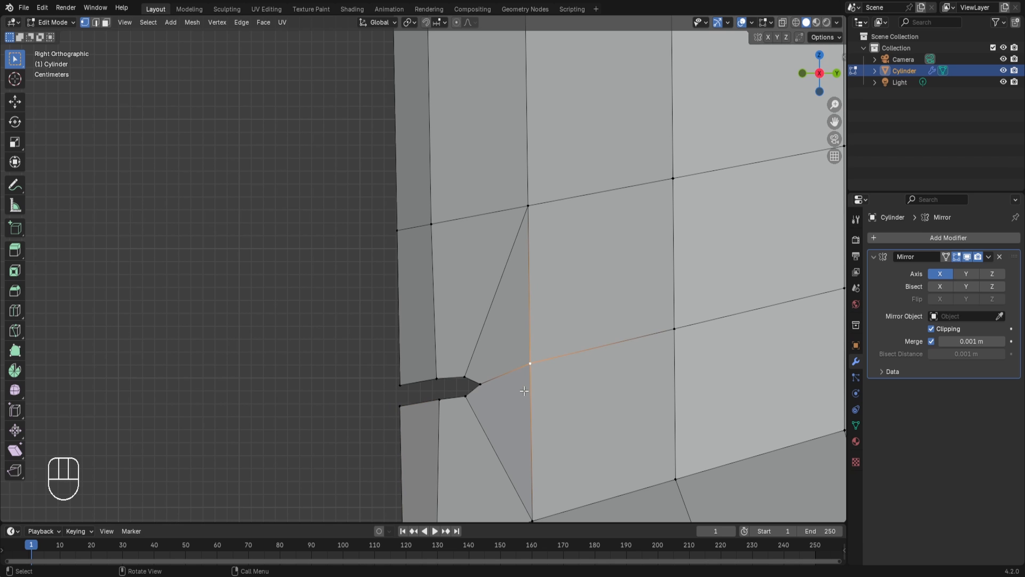
{"action": "key", "text": "g"}
{"action": "key", "text": "y"}
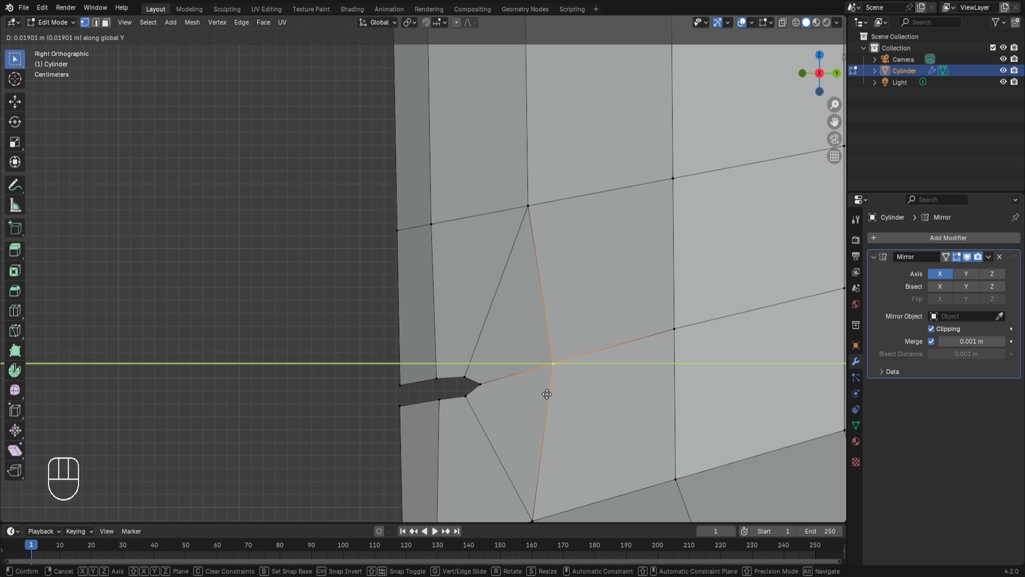
{"action": "left_click", "coordinate": [547, 393]}
{"action": "scroll", "coordinate": [566, 374], "scroll_direction": "down", "scroll_amount": 1}
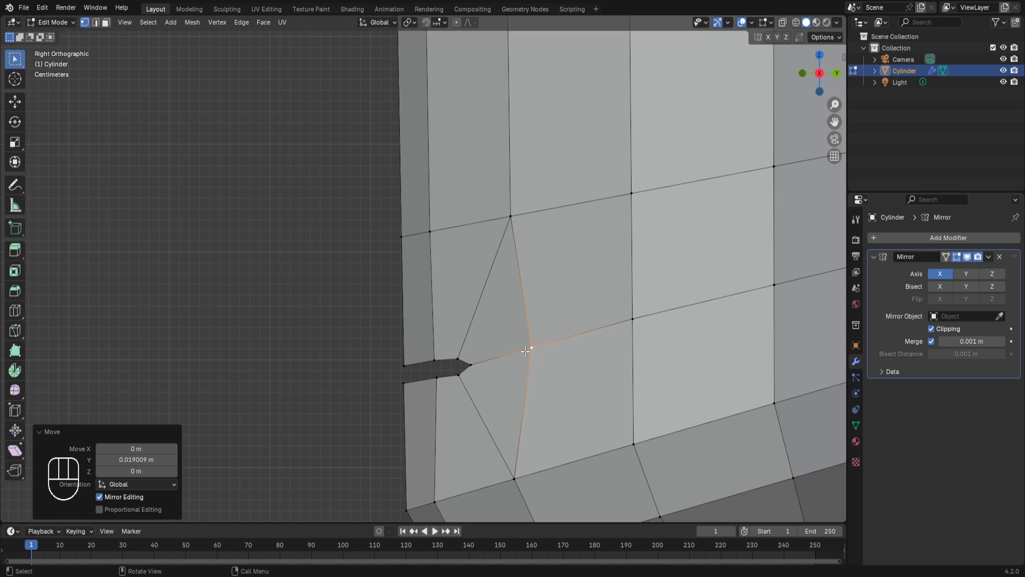
{"action": "scroll", "coordinate": [474, 342], "scroll_direction": "down", "scroll_amount": 1}
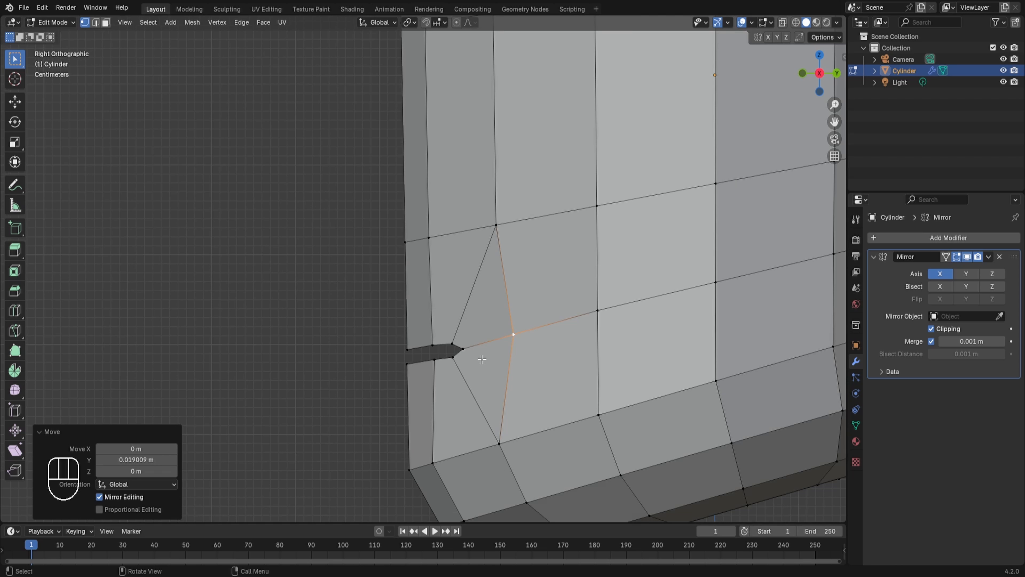
Add one centred loop cut through the ring of faces surrounding the mouth slot.
{"action": "middle_click_drag", "start_coordinate": [553, 326], "coordinate": [591, 296]}
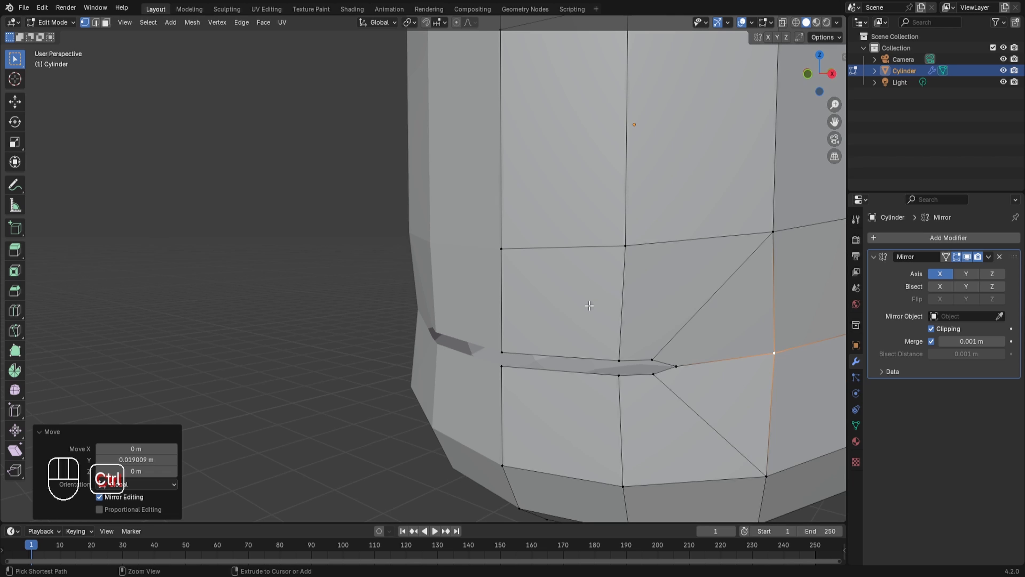
{"action": "key", "text": "ctrl+r"}
{"action": "left_click", "coordinate": [617, 301]}
{"action": "right_click", "coordinate": [616, 301]}
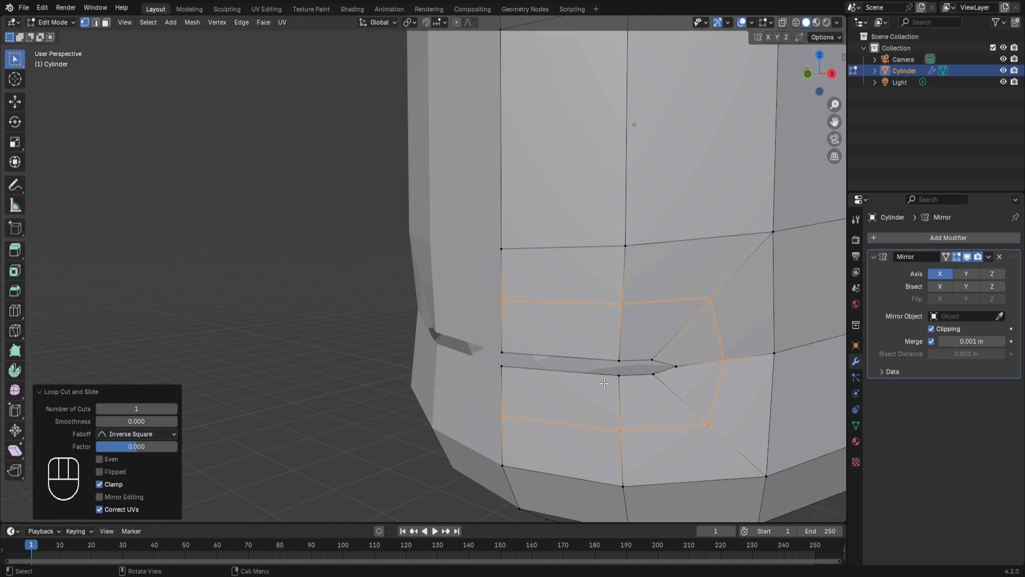
In front view, move the new loop's vertex beside the mouth corner about 0.0107 m outward along X.
{"action": "key", "text": "KP_1"}
{"action": "left_click", "coordinate": [701, 343]}
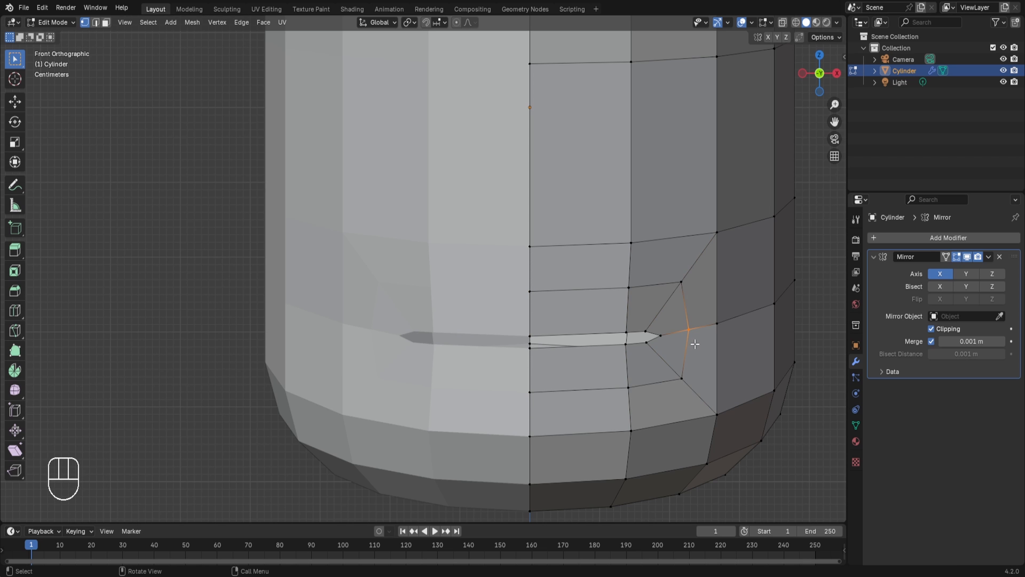
{"action": "key", "text": "g"}
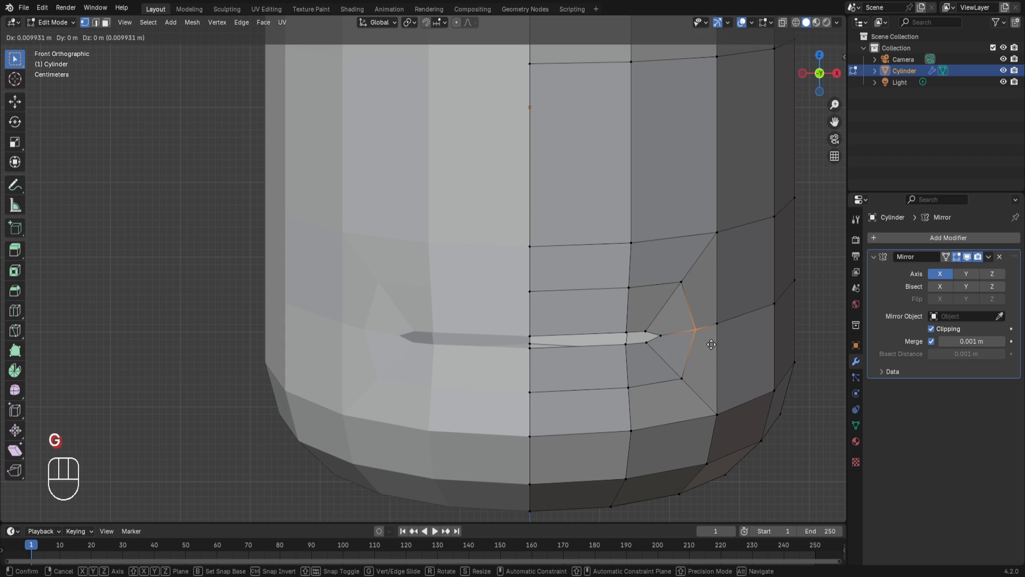
{"action": "left_click", "coordinate": [711, 344]}
{"action": "key", "text": "KP_3"}
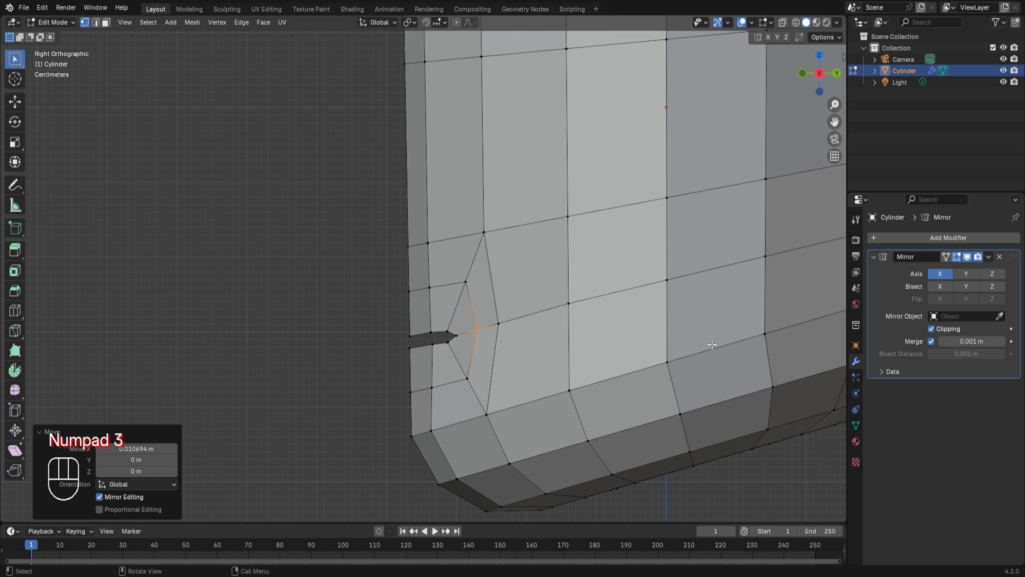
{"action": "middle_click_drag", "start_coordinate": [493, 175], "coordinate": [586, 191]}
{"action": "scroll", "coordinate": [601, 204], "scroll_direction": "down", "scroll_amount": 1}
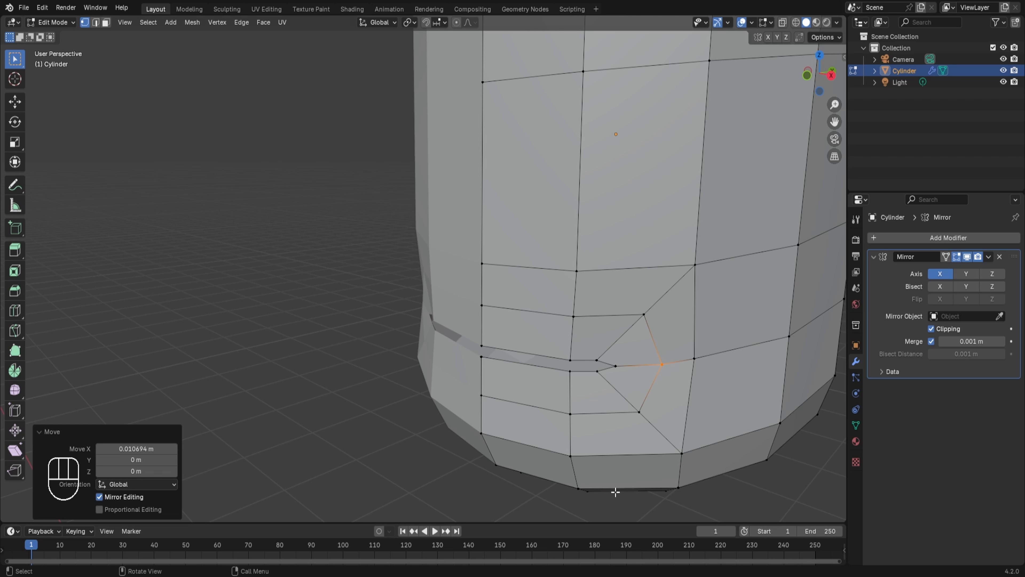
{"action": "scroll", "coordinate": [582, 312], "scroll_direction": "down", "scroll_amount": 1}
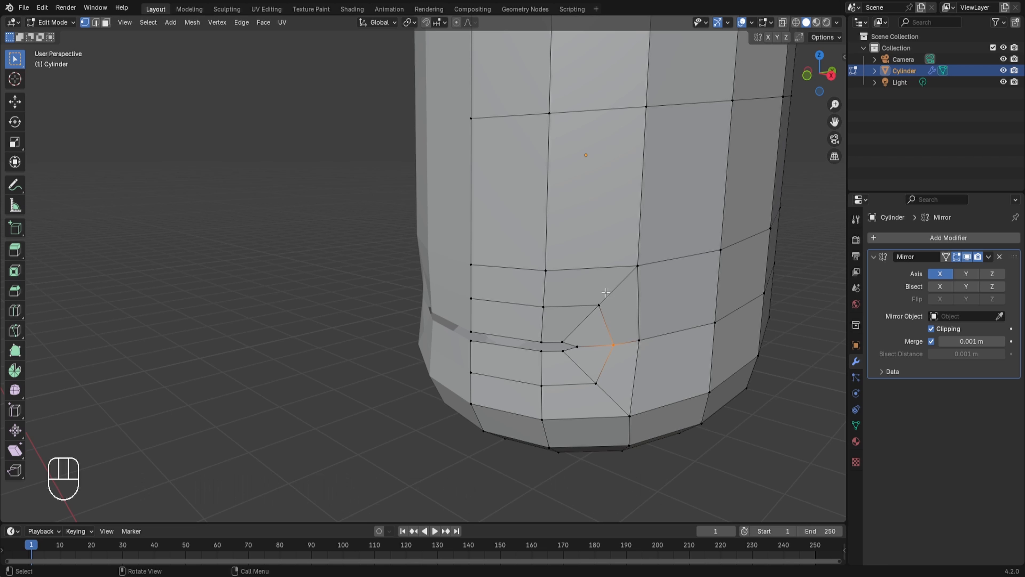
Return the head to Object Mode and switch to the Select Box tool.
{"action": "key", "text": "Tab"}
{"action": "scroll", "coordinate": [605, 292], "scroll_direction": "down", "scroll_amount": 1}
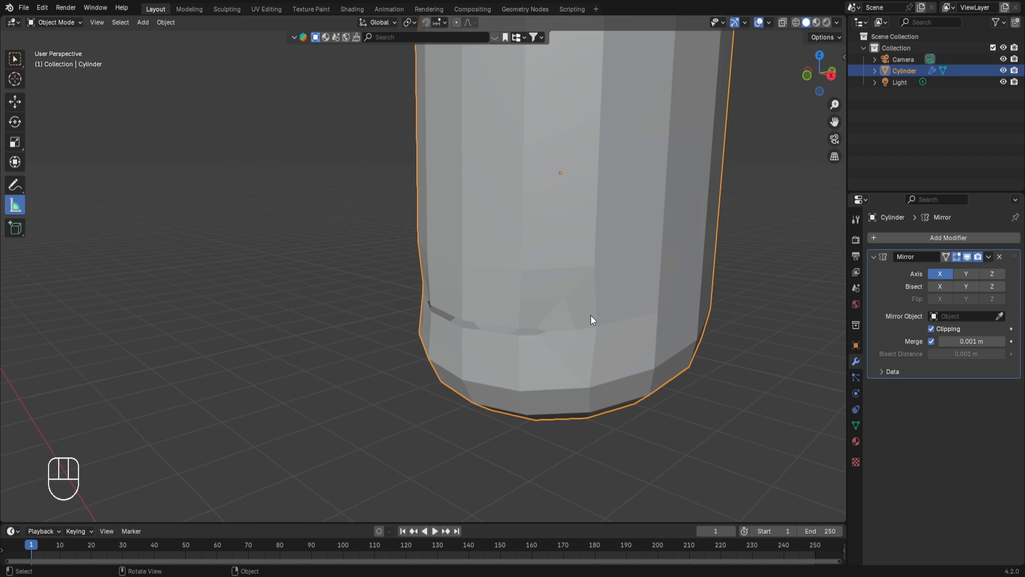
{"action": "scroll", "coordinate": [591, 319], "scroll_direction": "down", "scroll_amount": 1}
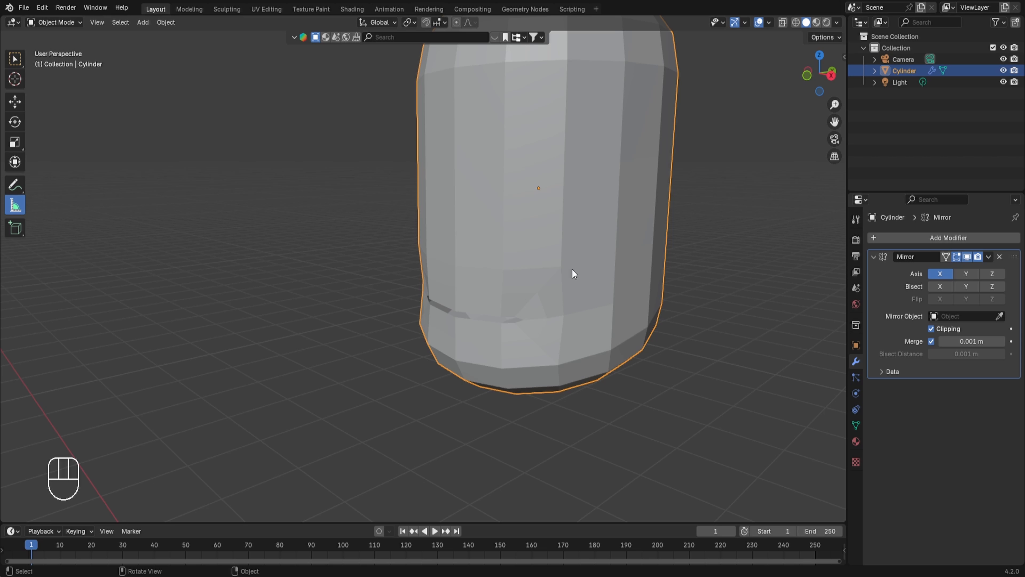
{"action": "scroll", "coordinate": [572, 269], "scroll_direction": "down", "scroll_amount": 1}
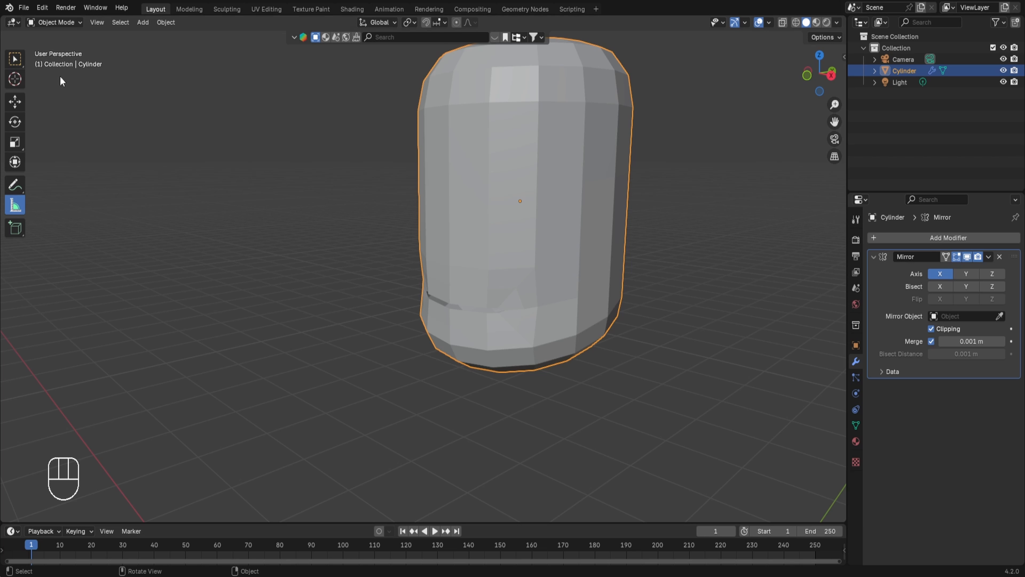
{"action": "left_click", "coordinate": [15, 59]}
{"action": "scroll", "coordinate": [714, 359], "scroll_direction": "down", "scroll_amount": 4}
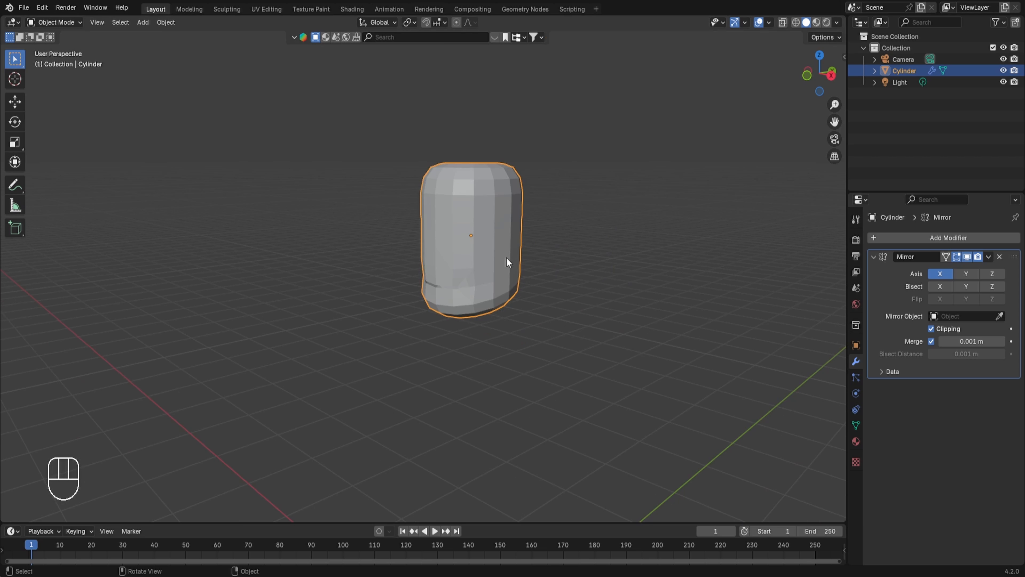
{"action": "scroll", "coordinate": [505, 275], "scroll_direction": "down", "scroll_amount": 3}
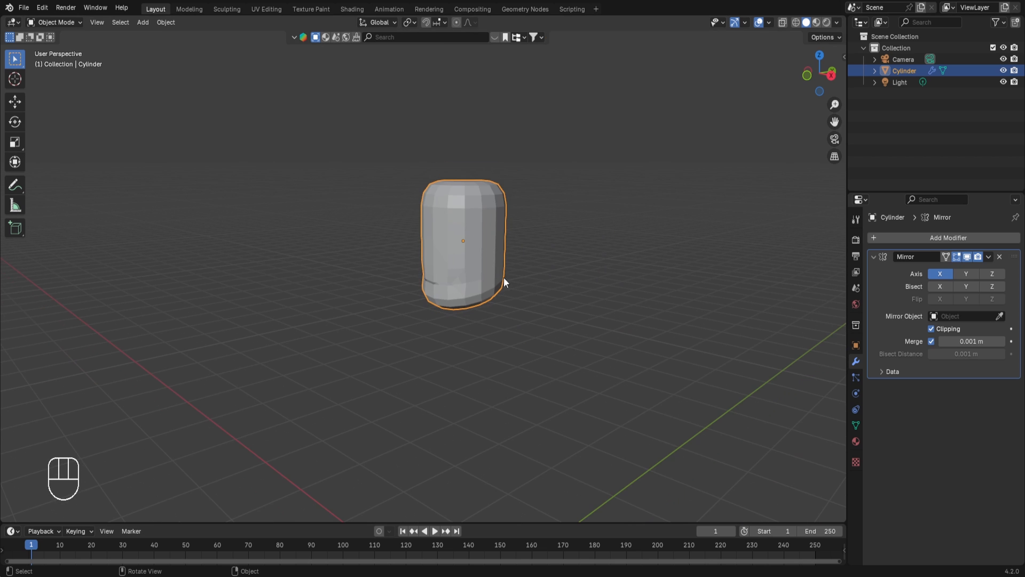
Add a 2 m mesh cube at the world origin.
{"action": "key", "text": "shift+a"}
{"action": "mouse_move", "coordinate": [485, 286]}
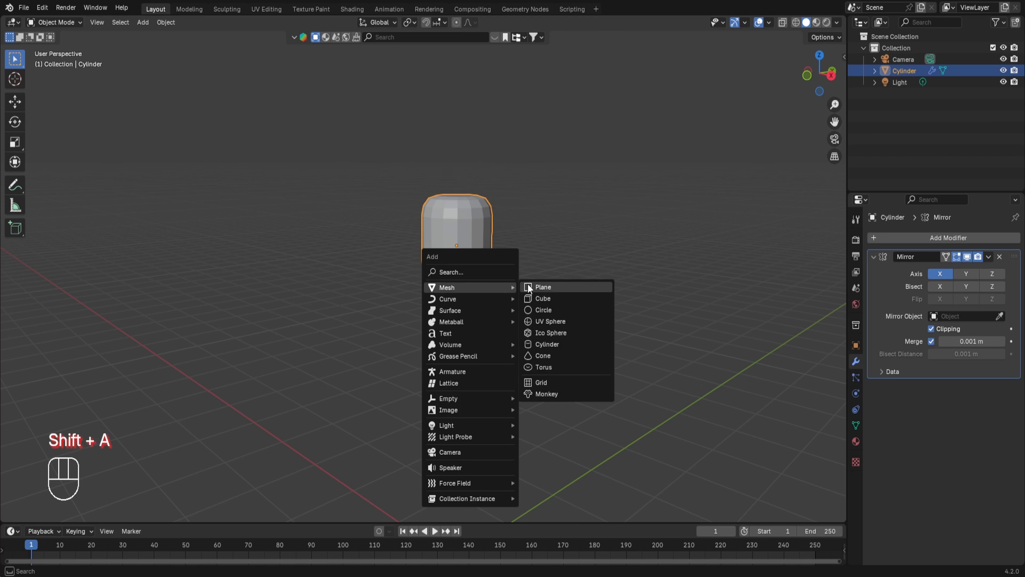
{"action": "left_click", "coordinate": [536, 297]}
{"action": "middle_click_drag", "start_coordinate": [537, 297], "coordinate": [570, 273]}
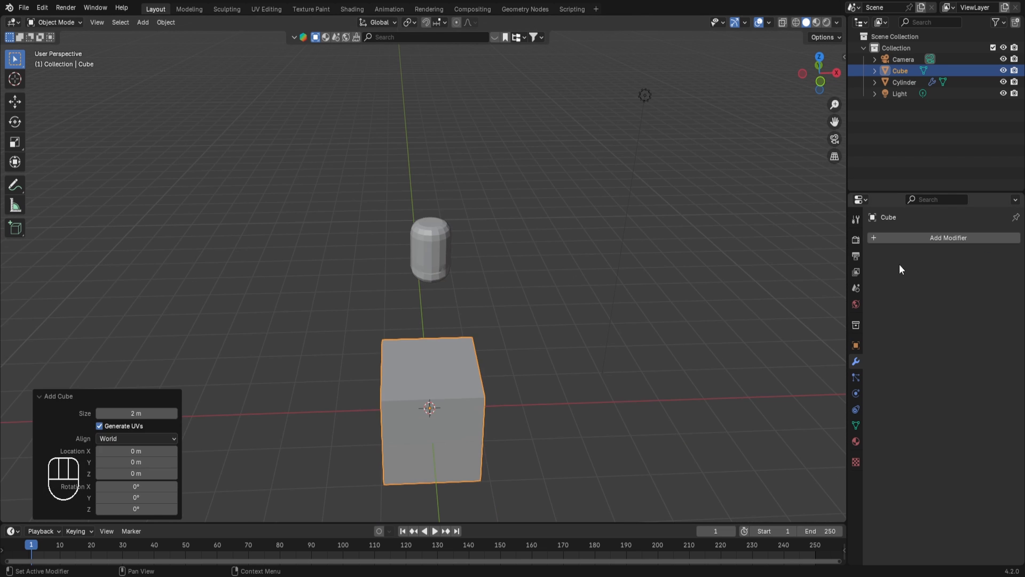
Add a Subdivision Surface modifier with viewport level 1 to the cube and apply it.
{"action": "left_click", "coordinate": [924, 238]}
{"action": "mouse_move", "coordinate": [886, 276]}
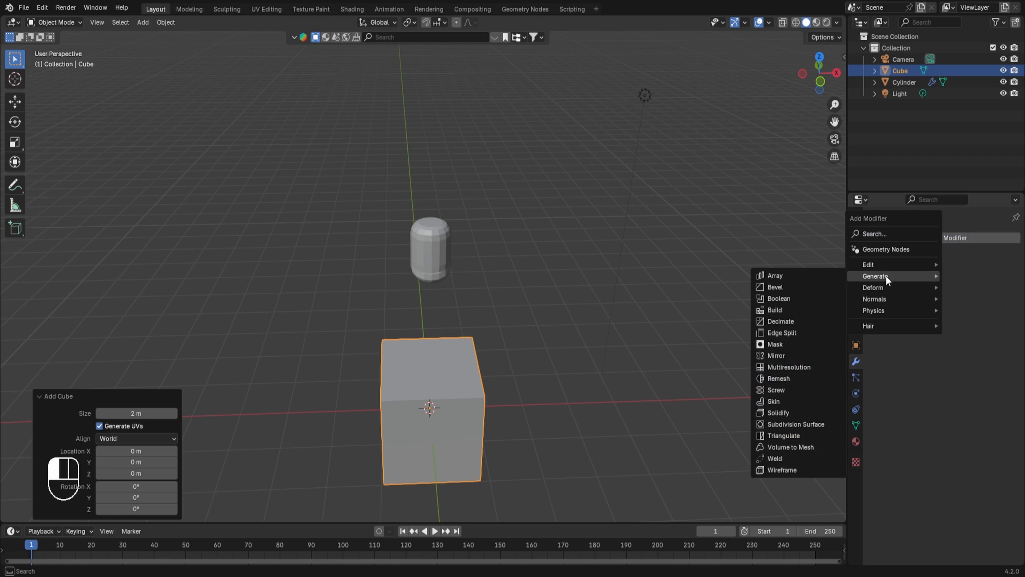
{"action": "left_click", "coordinate": [798, 423]}
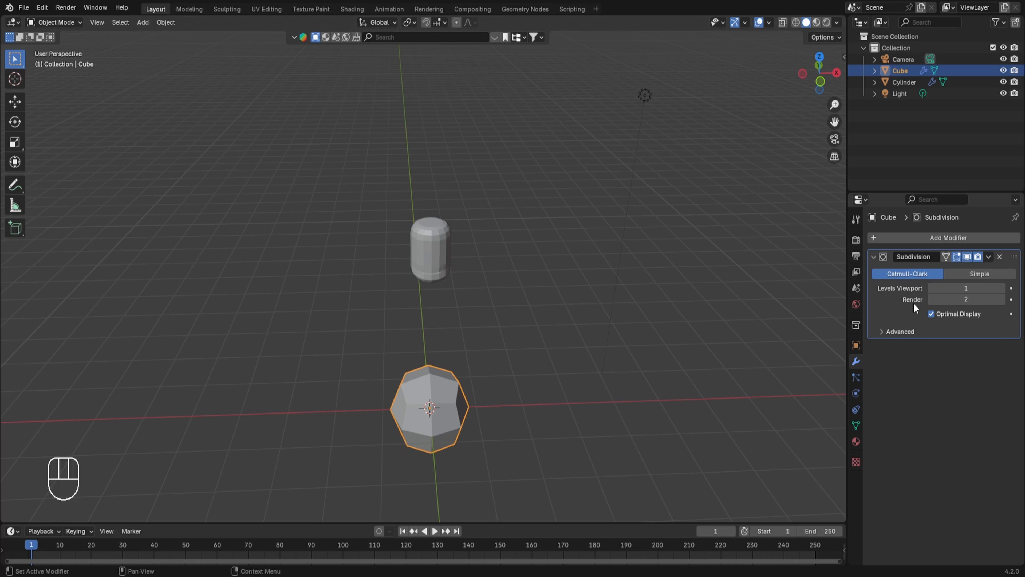
{"action": "left_click", "coordinate": [989, 257]}
{"action": "left_click", "coordinate": [940, 270]}
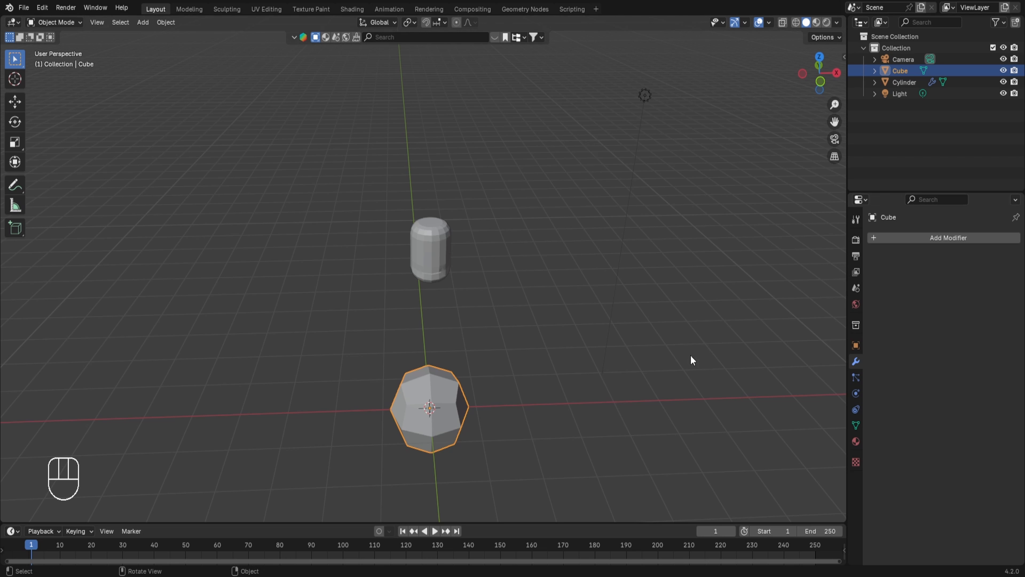
In right side view, scale the whole rounded cube mesh to about 0.303 in Edit Mode.
{"action": "key", "text": "KP_3"}
{"action": "scroll", "coordinate": [689, 360], "scroll_direction": "up", "scroll_amount": 3}
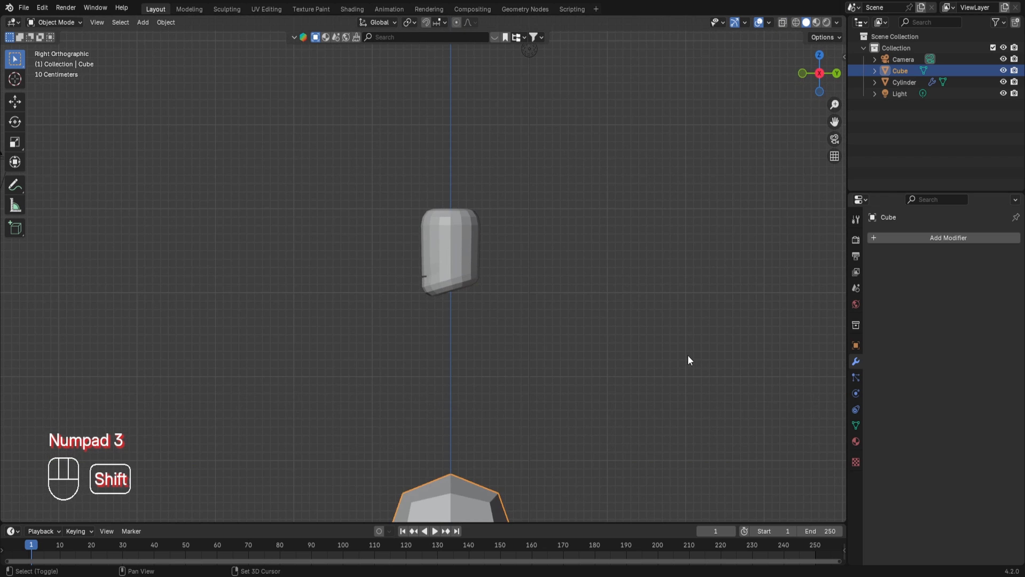
{"action": "middle_click_drag", "start_coordinate": [688, 359], "coordinate": [673, 236], "text": "shift"}
{"action": "key", "text": "Tab"}
{"action": "key", "text": "s"}
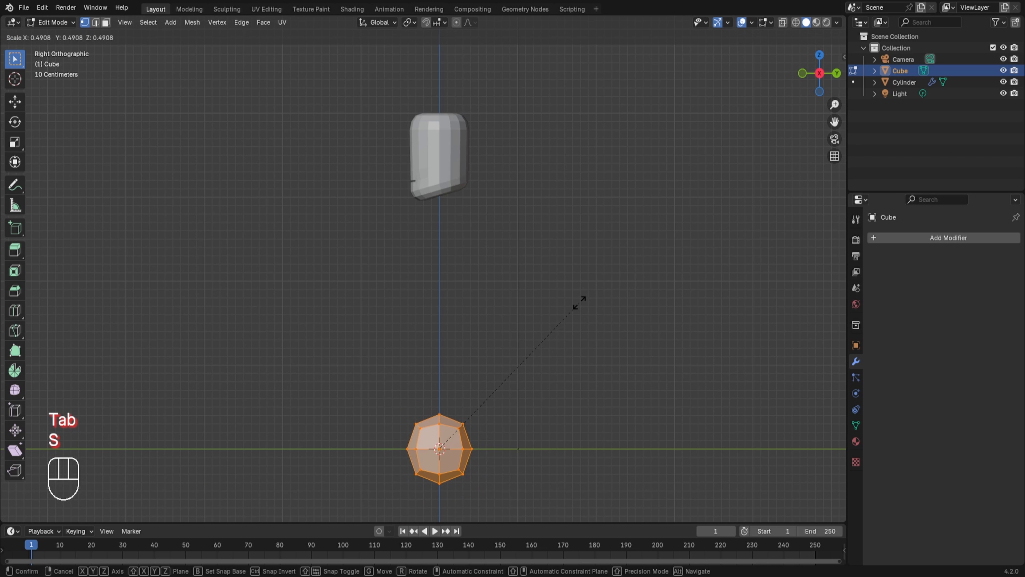
{"action": "left_click", "coordinate": [535, 370]}
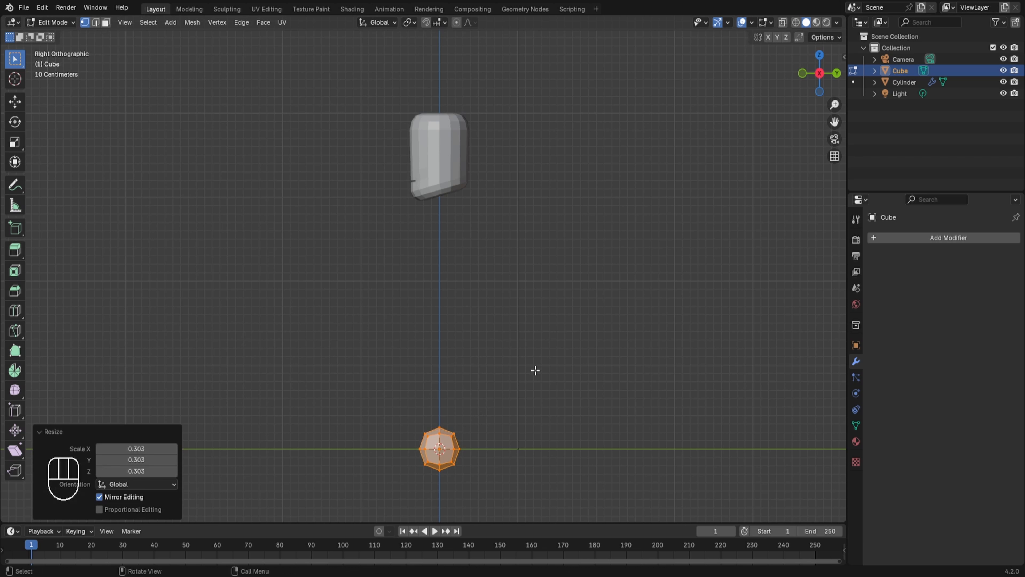
In Object Mode, move the rounded cube about -0.613 m along Y and 3.378 m along Z, in front of the head.
{"action": "key", "text": "Tab"}
{"action": "key", "text": "g"}
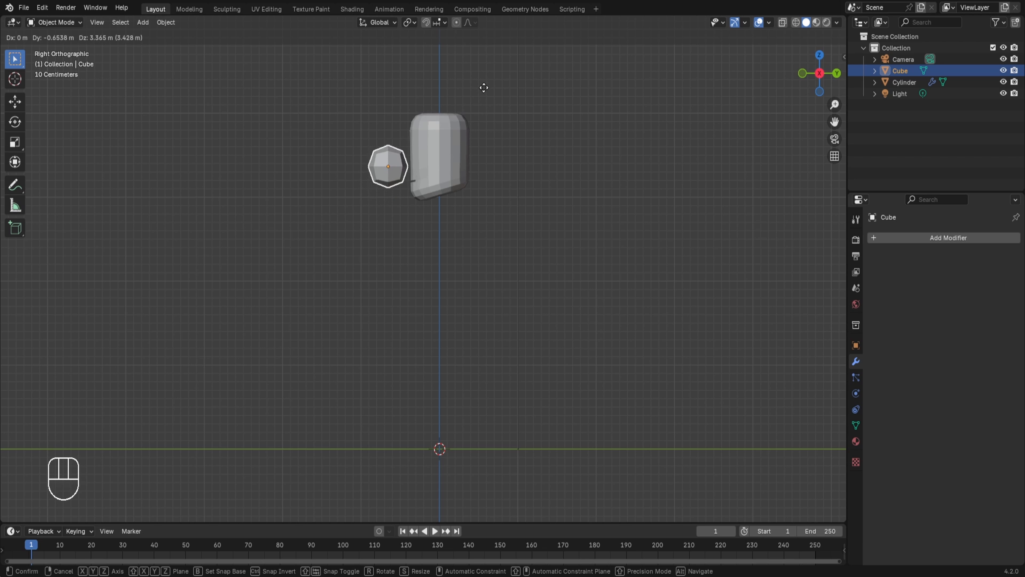
{"action": "left_click", "coordinate": [483, 89]}
{"action": "scroll", "coordinate": [481, 243], "scroll_direction": "up", "scroll_amount": 2}
{"action": "middle_click_drag", "start_coordinate": [524, 190], "coordinate": [543, 384], "text": "shift"}
{"action": "scroll", "coordinate": [538, 396], "scroll_direction": "up", "scroll_amount": 1}
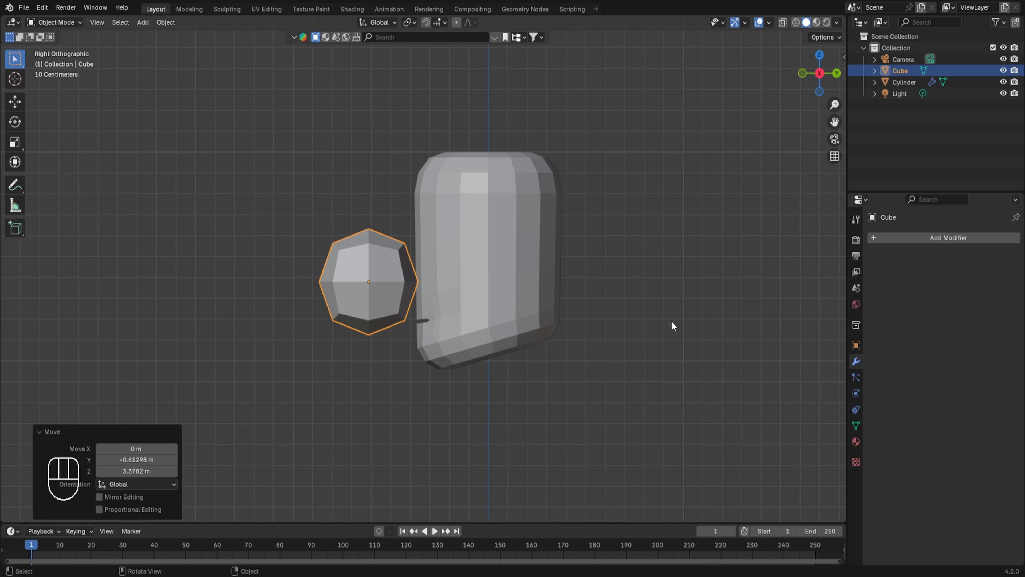
Scale the rounded cube's mesh down in Edit Mode to roughly a third of its size and return to Object Mode.
{"action": "key", "text": "Tab"}
{"action": "key", "text": "s"}
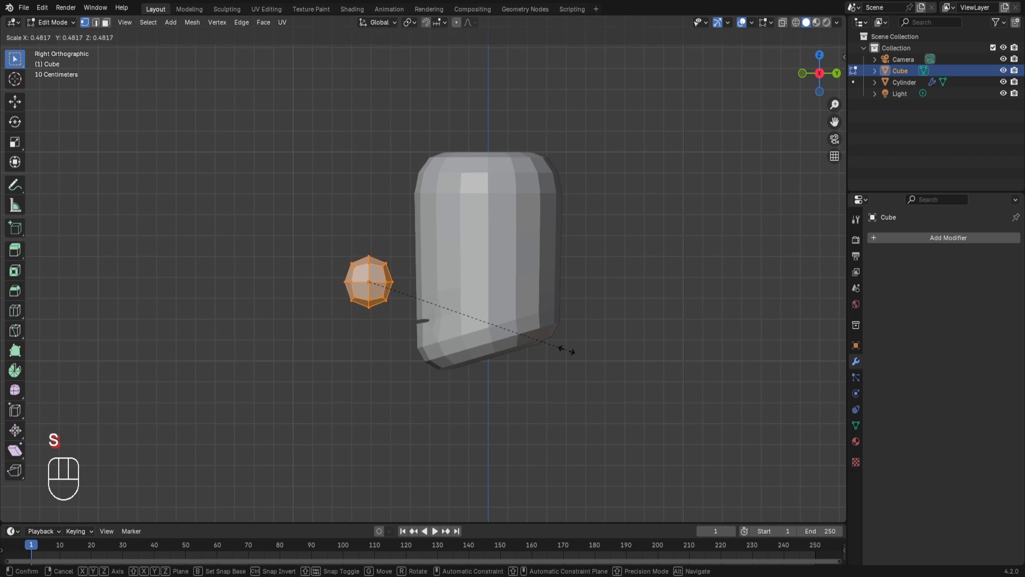
{"action": "left_click", "coordinate": [567, 350]}
{"action": "scroll", "coordinate": [681, 265], "scroll_direction": "up", "scroll_amount": 1}
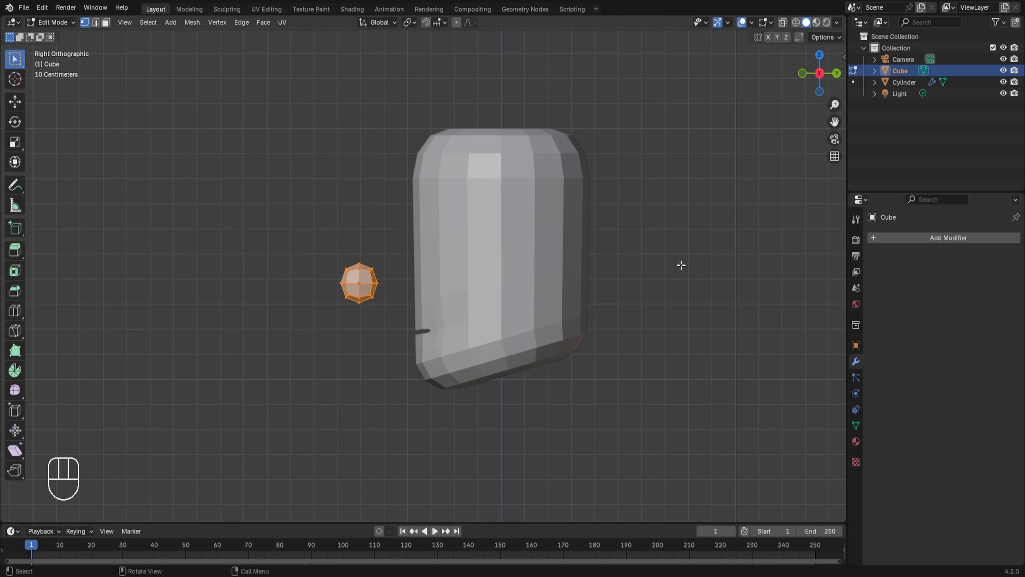
{"action": "key", "text": "Tab"}
Move the small sphere about 0.15 m along Y against the face above the mouth and switch to front view.
{"action": "scroll", "coordinate": [680, 268], "scroll_direction": "up", "scroll_amount": 1}
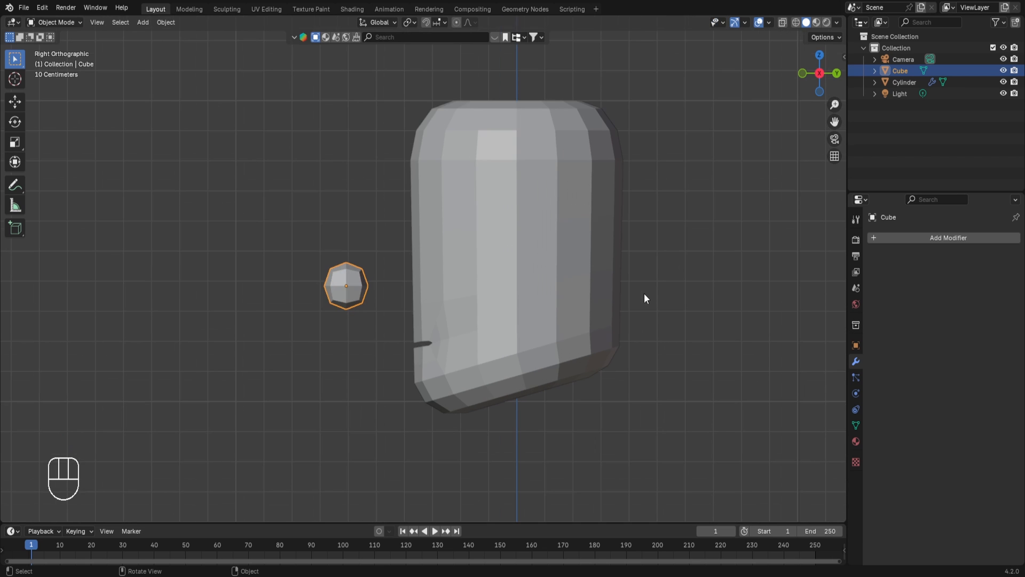
{"action": "key", "text": "g"}
{"action": "key", "text": "y"}
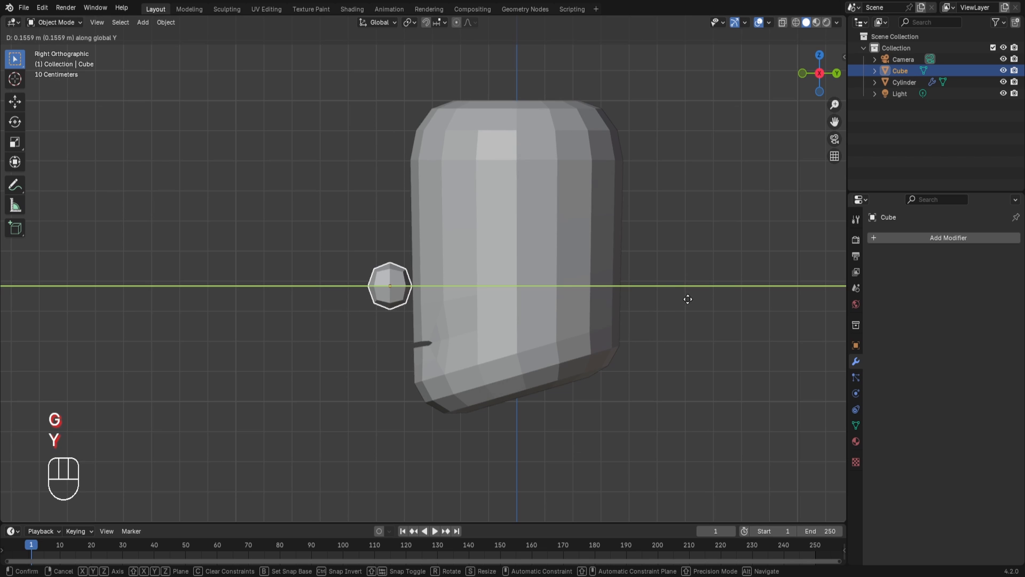
{"action": "left_click", "coordinate": [686, 300]}
{"action": "key", "text": "KP_1"}
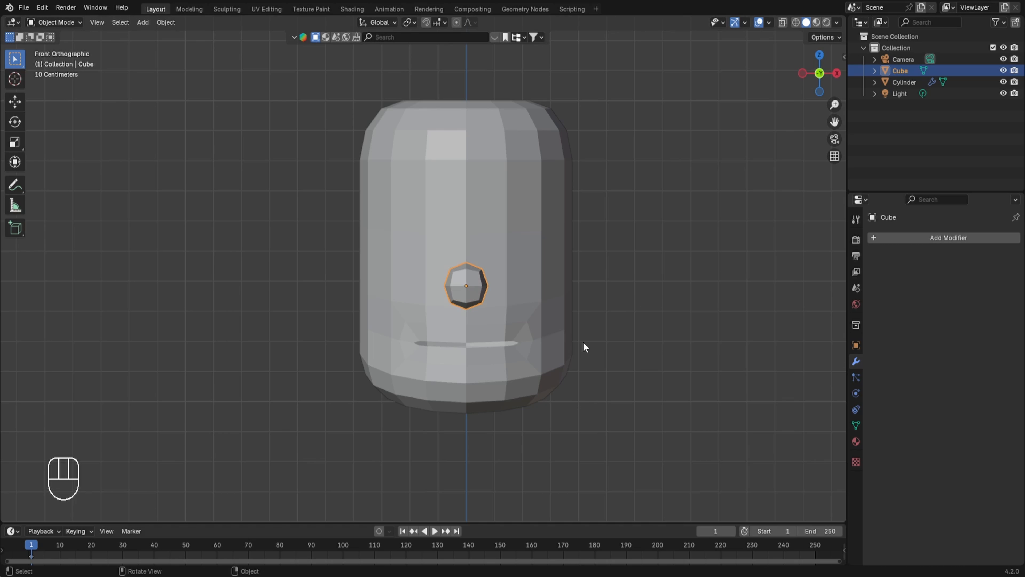
Duplicate the nose sphere up and to its right as an eye and stretch its mesh about 1.44 times along Z.
{"action": "key", "text": "shift+d"}
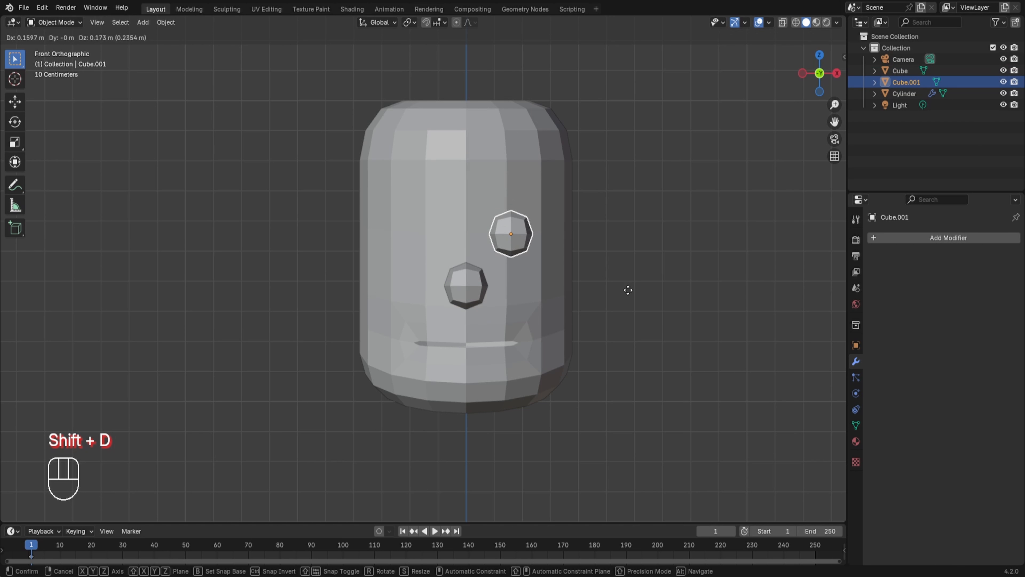
{"action": "left_click", "coordinate": [628, 286]}
{"action": "key", "text": "Tab"}
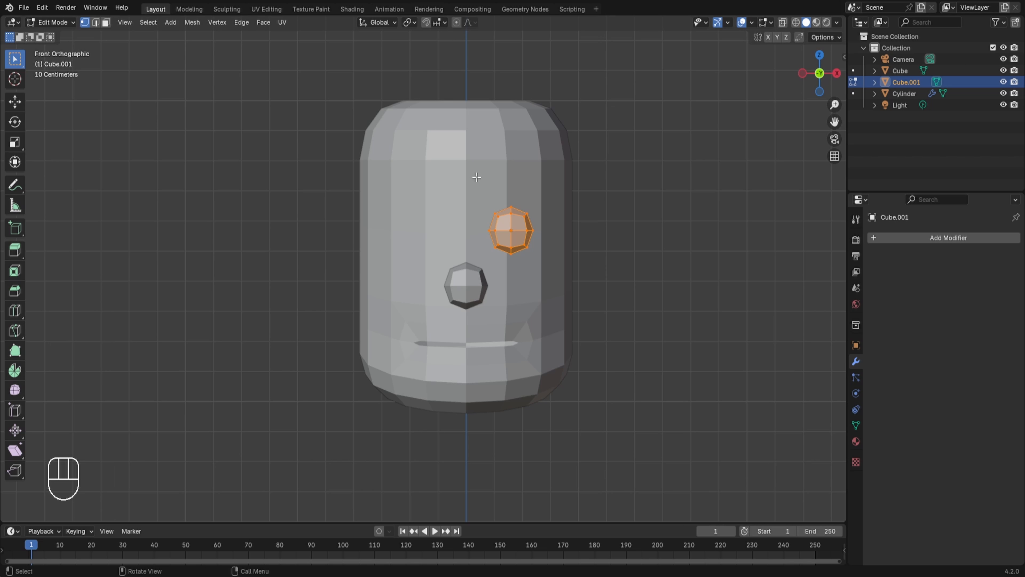
{"action": "scroll", "coordinate": [569, 255], "scroll_direction": "up", "scroll_amount": 1}
{"action": "key", "text": "s"}
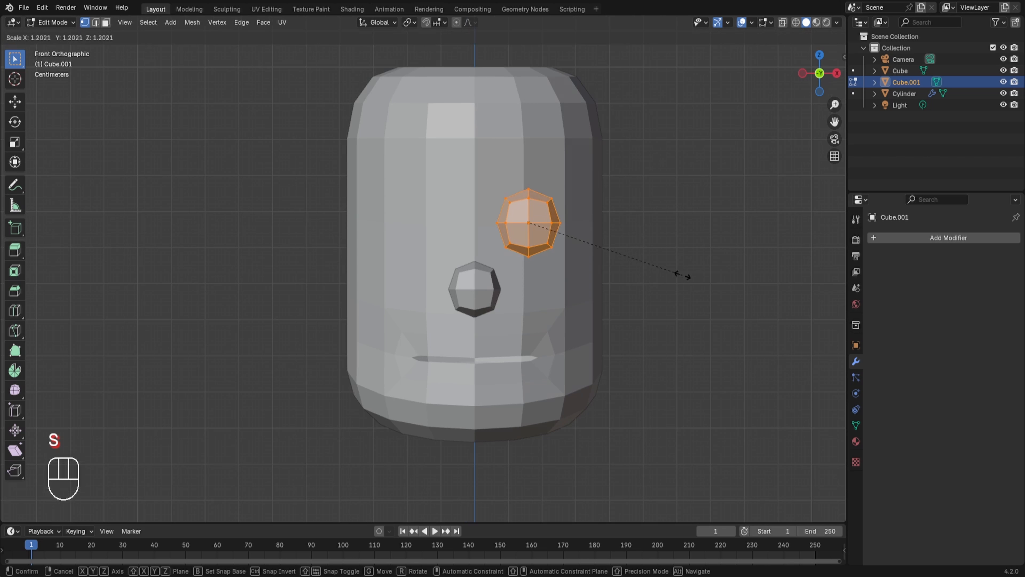
{"action": "key", "text": "z"}
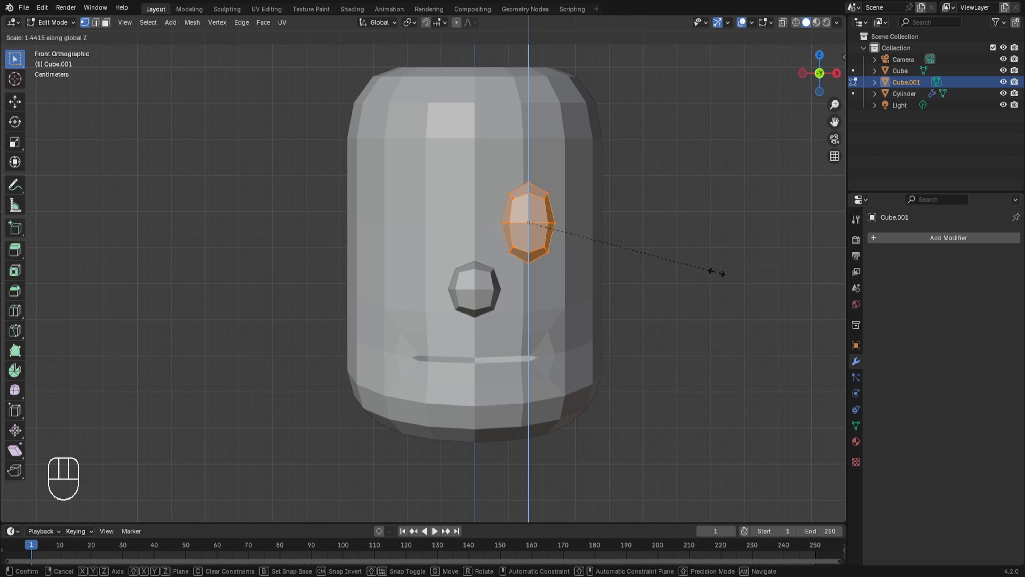
{"action": "left_click", "coordinate": [717, 274]}
In right side view, move the eye object about 0.04 m along Y toward the face in Object Mode.
{"action": "key", "text": "KP_3"}
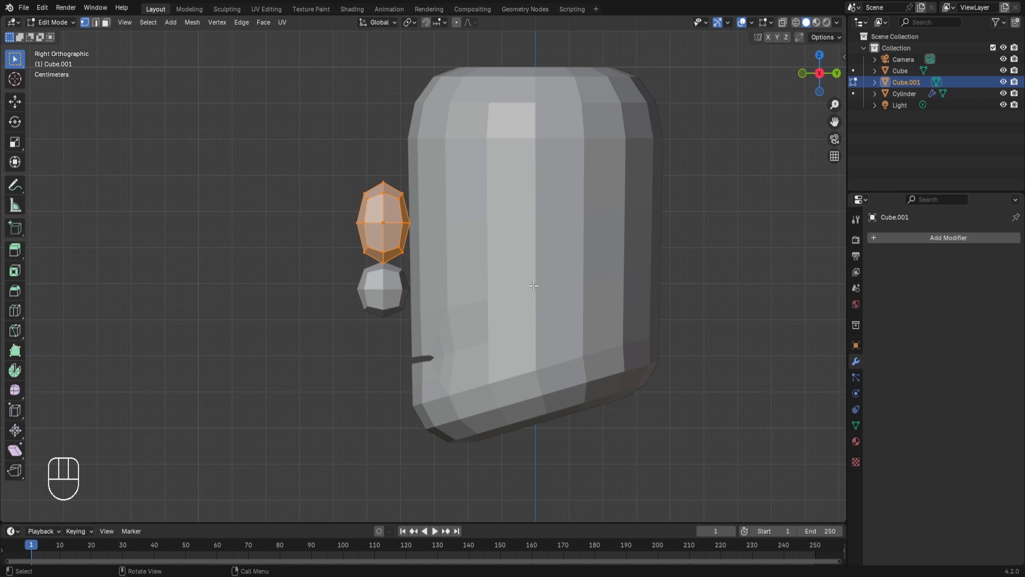
{"action": "key", "text": "Tab"}
{"action": "key", "text": "g"}
{"action": "key", "text": "y"}
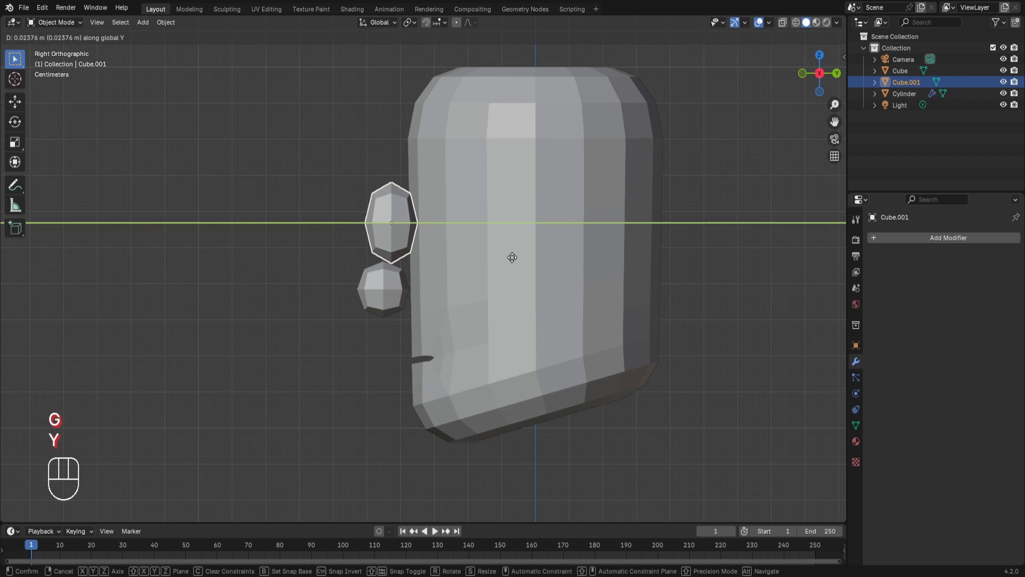
{"action": "left_click", "coordinate": [515, 257]}
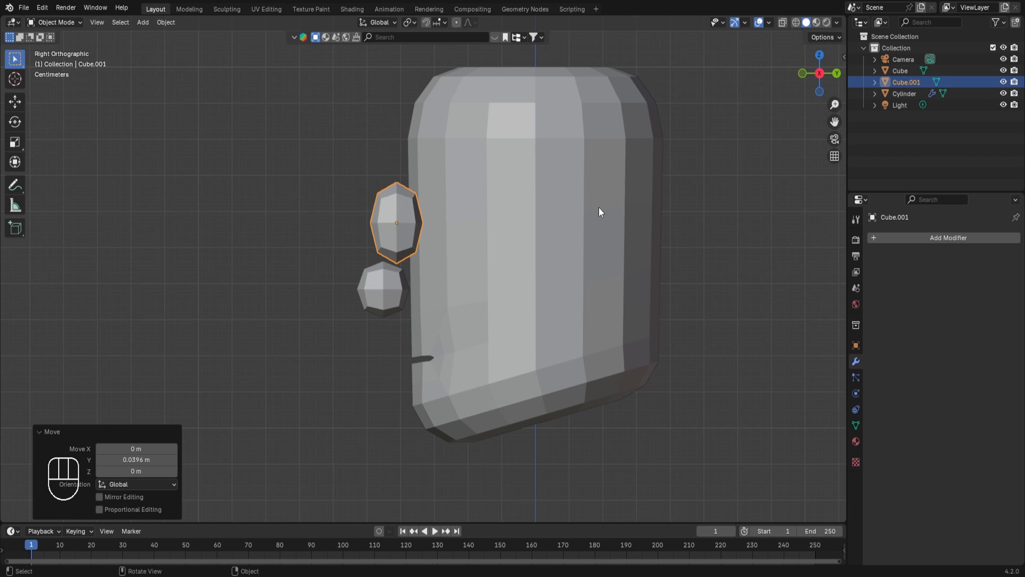
Flatten the eye's mesh along Y to roughly 0.8 in Edit Mode and return to Object Mode.
{"action": "key", "text": "Tab"}
{"action": "key", "text": "s"}
{"action": "key", "text": "y"}
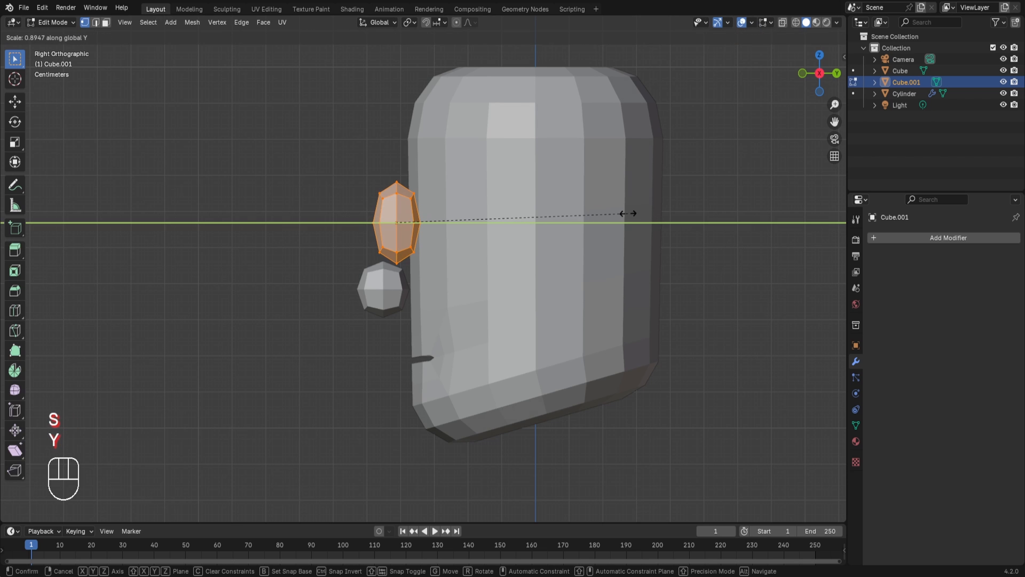
{"action": "left_click", "coordinate": [591, 214]}
{"action": "key", "text": "Tab"}
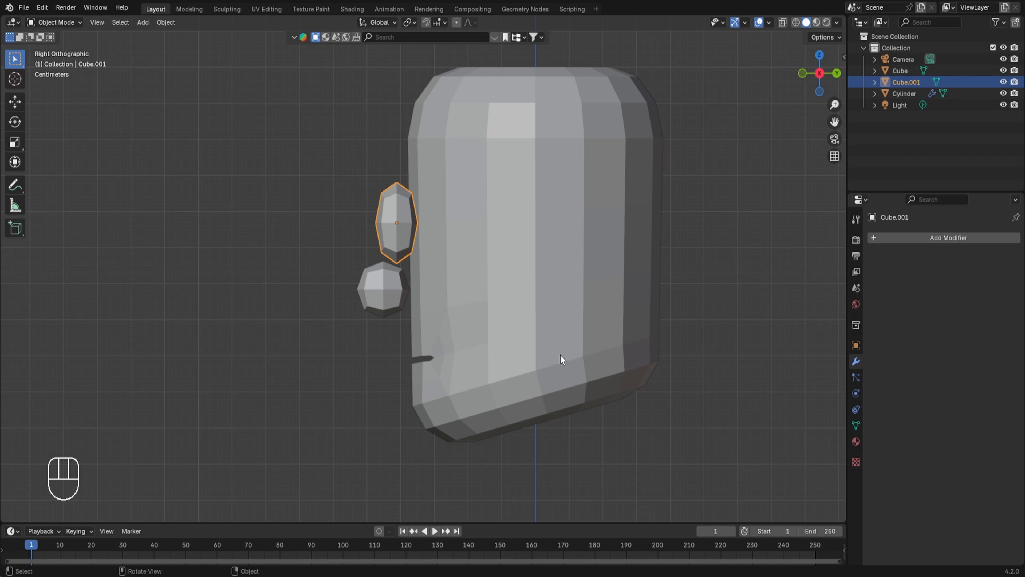
In top view, rotate the eye's mesh slightly around Z in Edit Mode to follow the head's curve.
{"action": "key", "text": "KP_7"}
{"action": "key", "text": "Tab"}
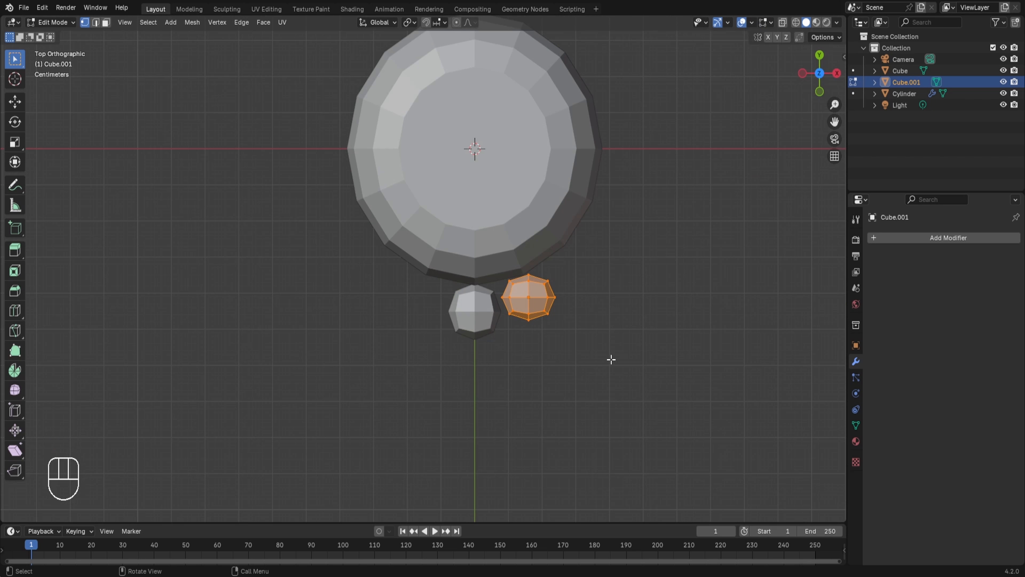
{"action": "key", "text": "r"}
{"action": "key", "text": "z"}
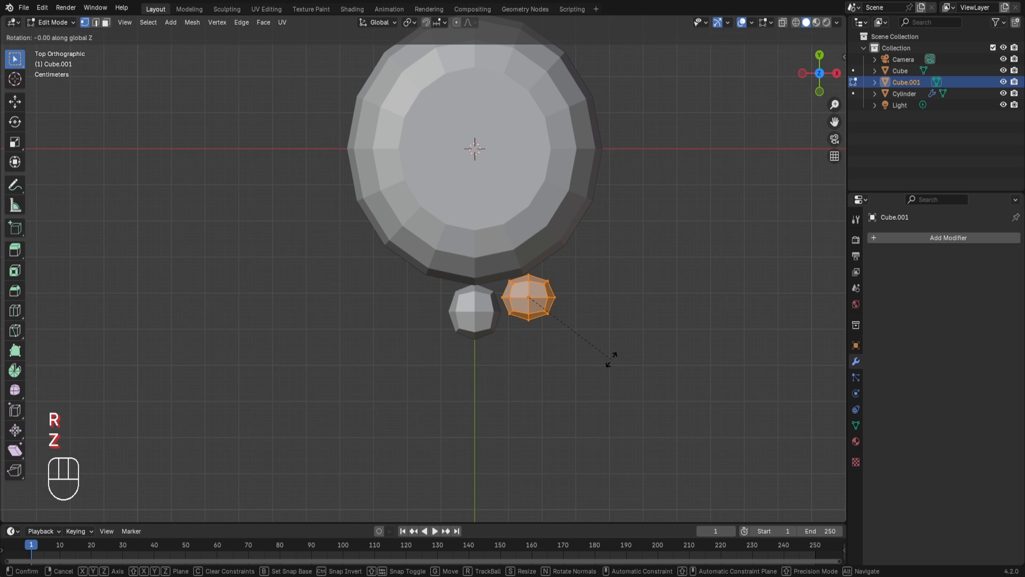
{"action": "left_click", "coordinate": [561, 359]}
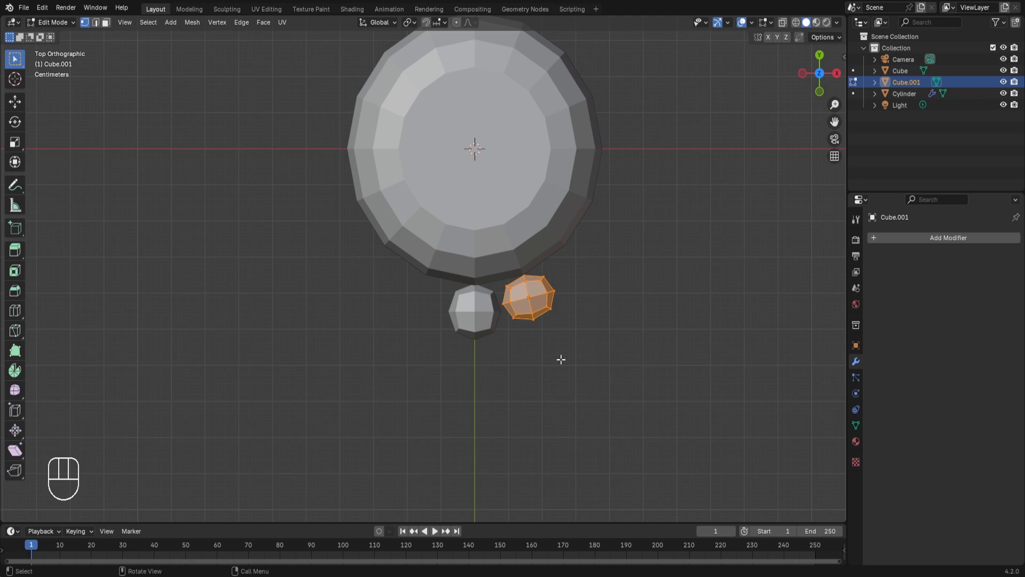
In Object Mode, move the eye about -0.013 m along X and 0.036 m along Y against the head, and switch to front view.
{"action": "key", "text": "Tab"}
{"action": "key", "text": "g"}
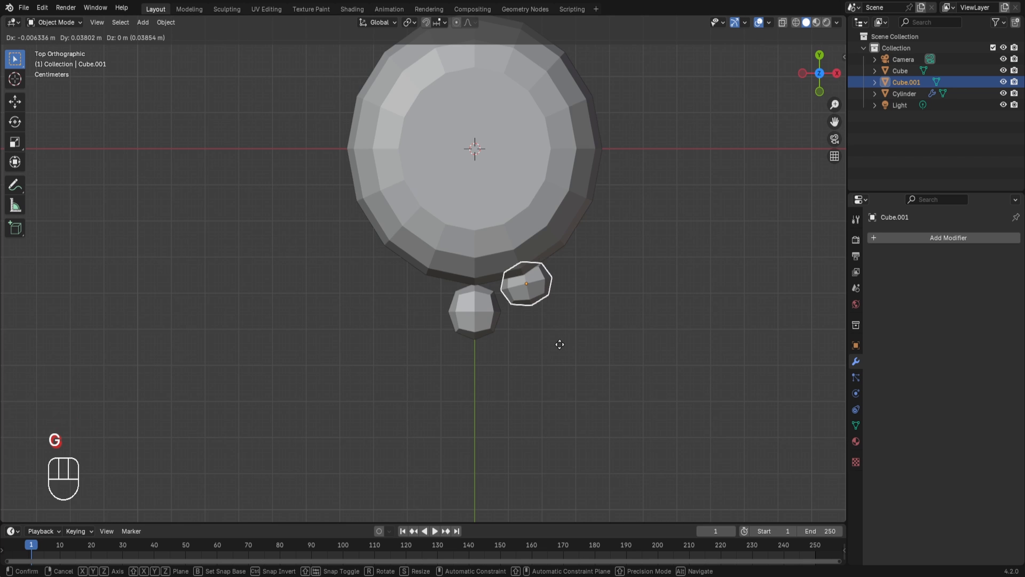
{"action": "left_click", "coordinate": [559, 346]}
{"action": "key", "text": "KP_1"}
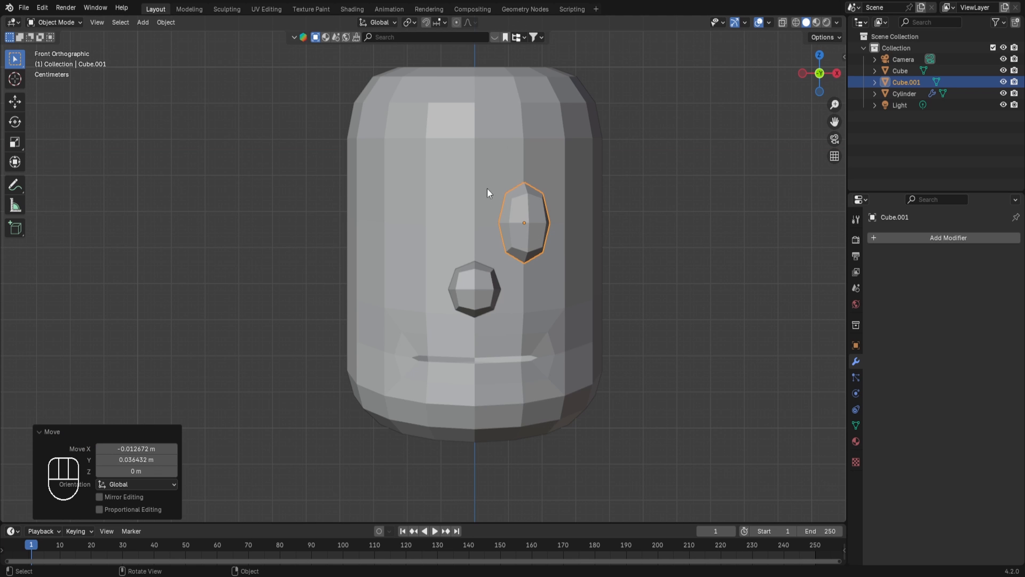
Add a mesh cube for the eyebrow and scale its mesh to about 0.102 in Edit Mode.
{"action": "scroll", "coordinate": [506, 231], "scroll_direction": "down", "scroll_amount": 1}
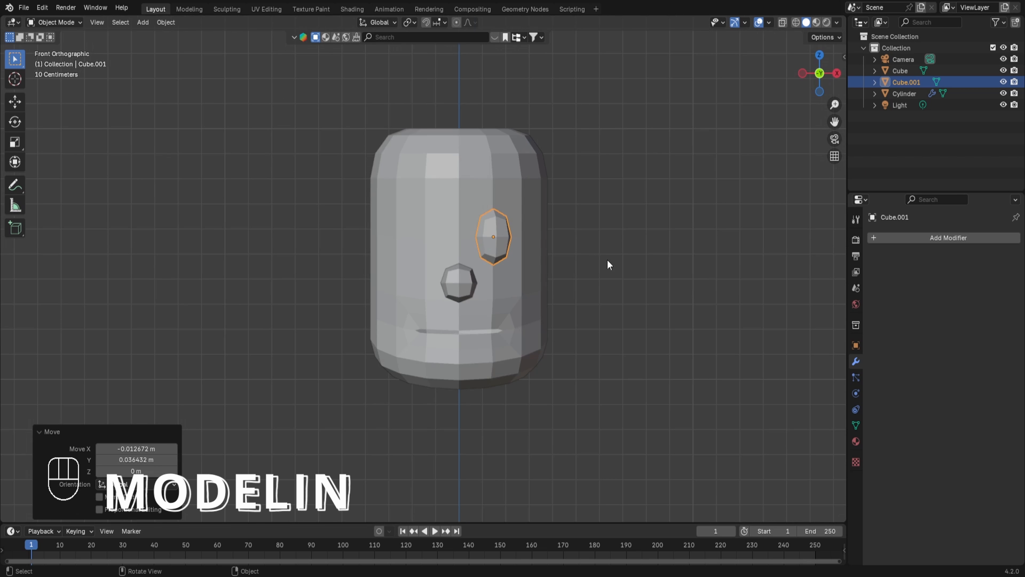
{"action": "scroll", "coordinate": [607, 260], "scroll_direction": "down", "scroll_amount": 5}
{"action": "scroll", "coordinate": [610, 265], "scroll_direction": "down", "scroll_amount": 5}
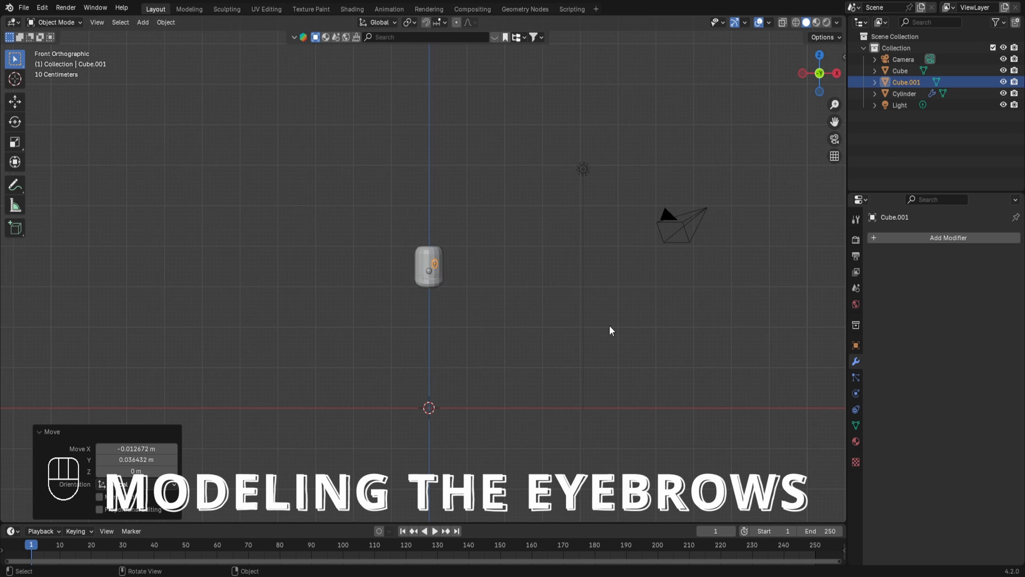
{"action": "key", "text": "shift+a"}
{"action": "mouse_move", "coordinate": [485, 202]}
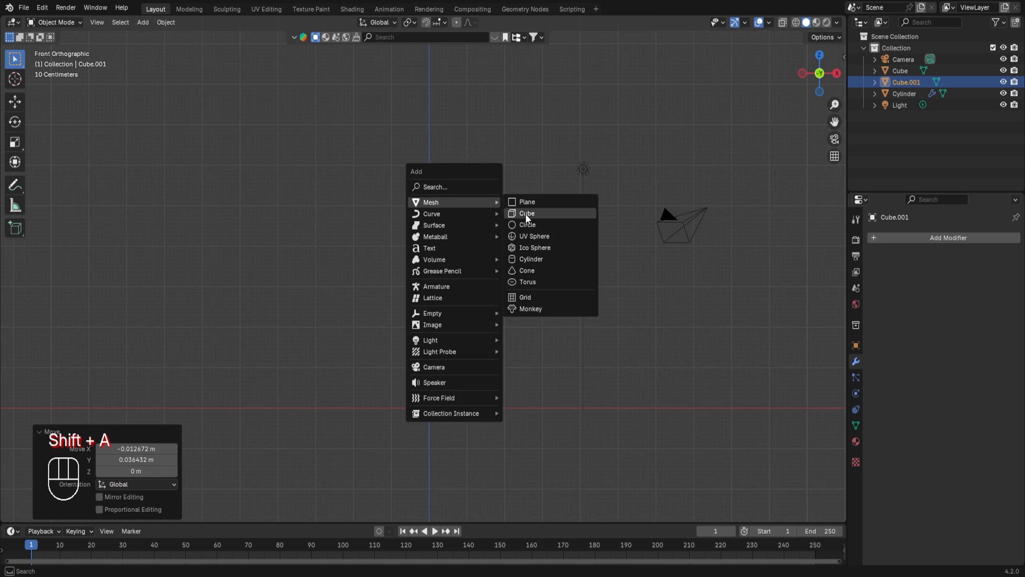
{"action": "left_click", "coordinate": [525, 215]}
{"action": "key", "text": "Tab"}
{"action": "key", "text": "s"}
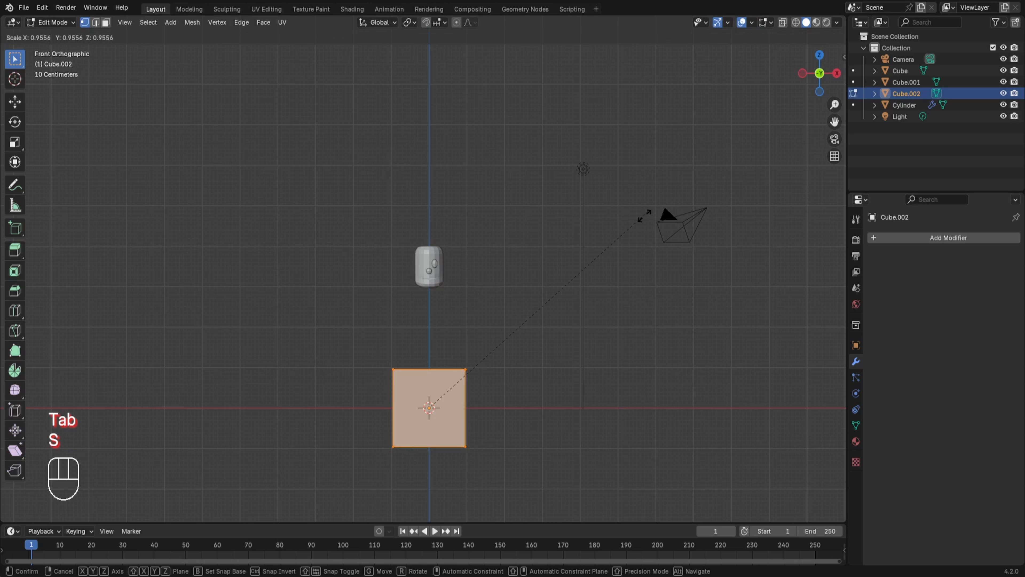
{"action": "left_click", "coordinate": [444, 387]}
In Object Mode, move the eyebrow cube about 0.155 m along X and 3.784 m along Z, above the eye.
{"action": "scroll", "coordinate": [553, 338], "scroll_direction": "up", "scroll_amount": 3}
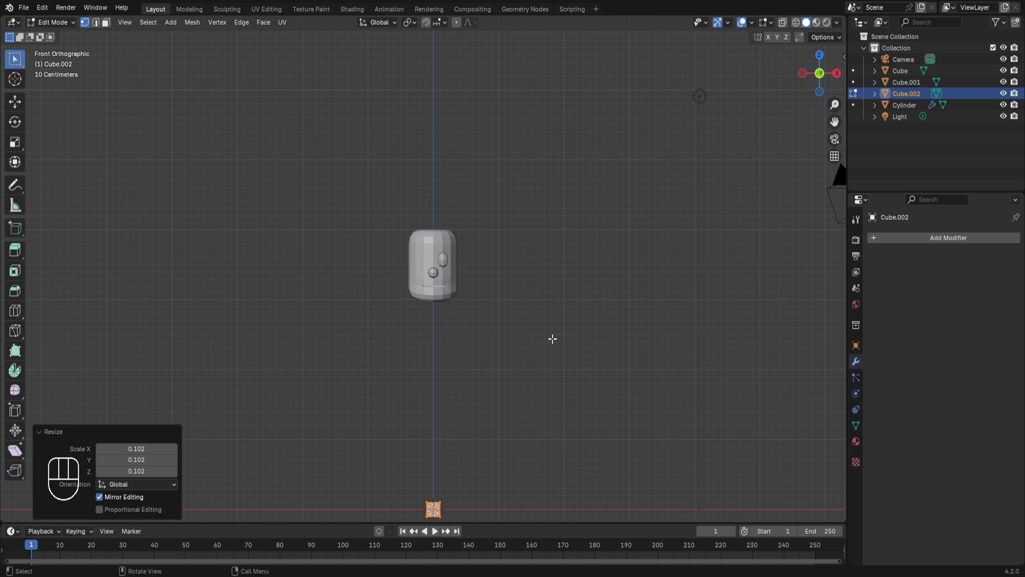
{"action": "key", "text": "Tab"}
{"action": "key", "text": "g"}
{"action": "key", "text": "g"}
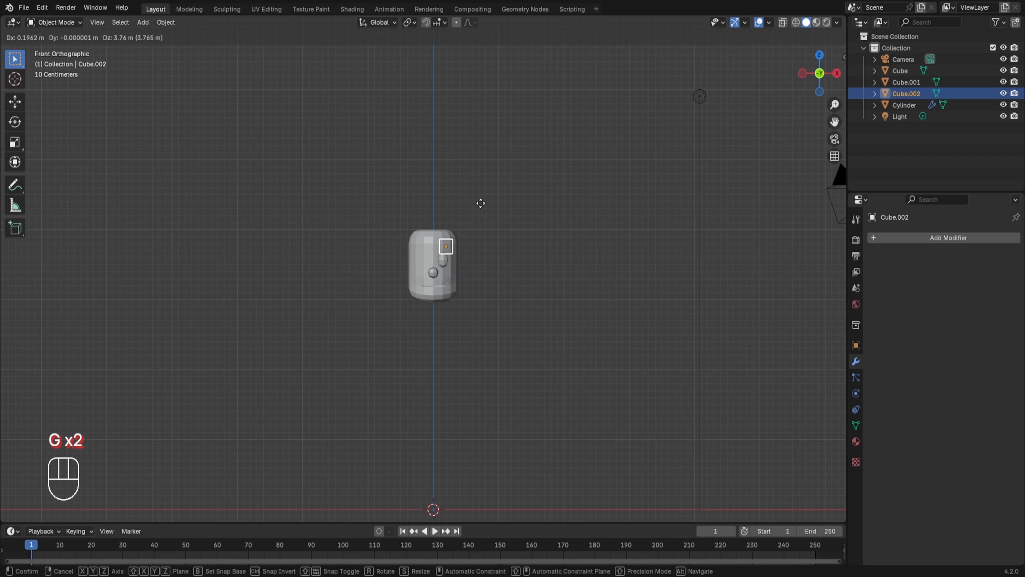
{"action": "left_click", "coordinate": [477, 204]}
{"action": "scroll", "coordinate": [567, 341], "scroll_direction": "up", "scroll_amount": 5}
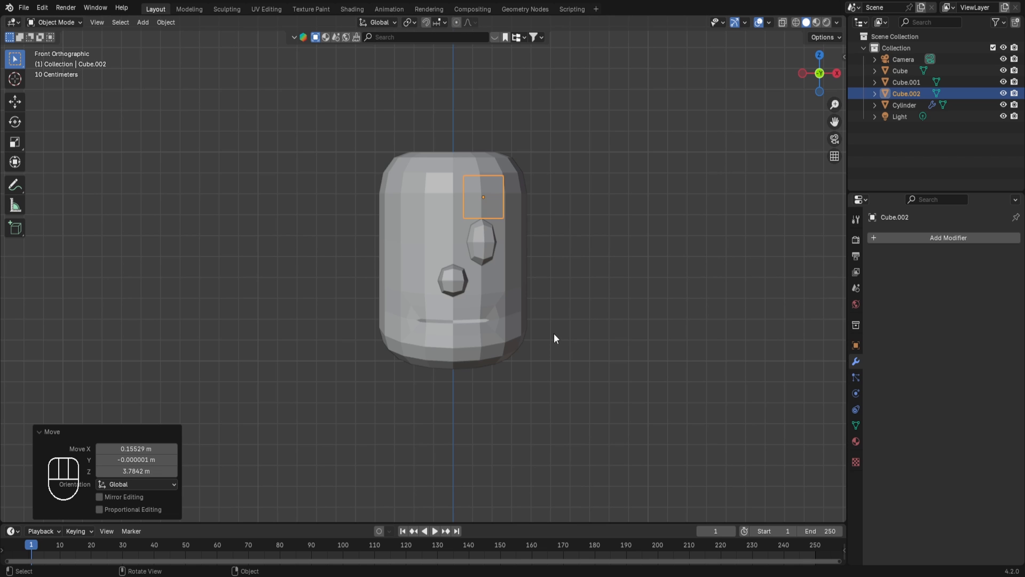
In right side view, move the eyebrow cube about -0.389 m along Y to the front of the head.
{"action": "key", "text": "KP_3"}
{"action": "key", "text": "g"}
{"action": "key", "text": "y"}
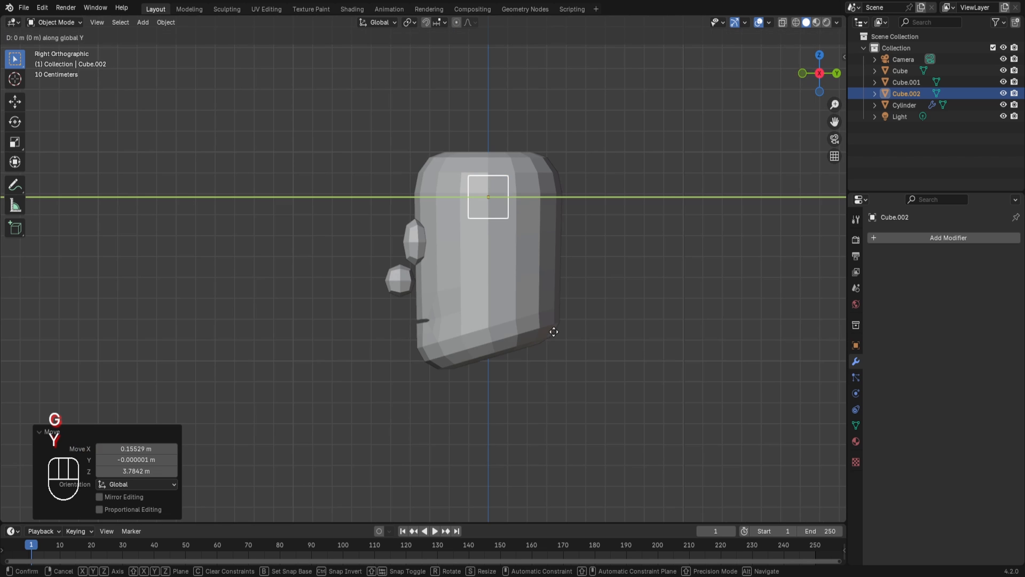
{"action": "left_click", "coordinate": [478, 333]}
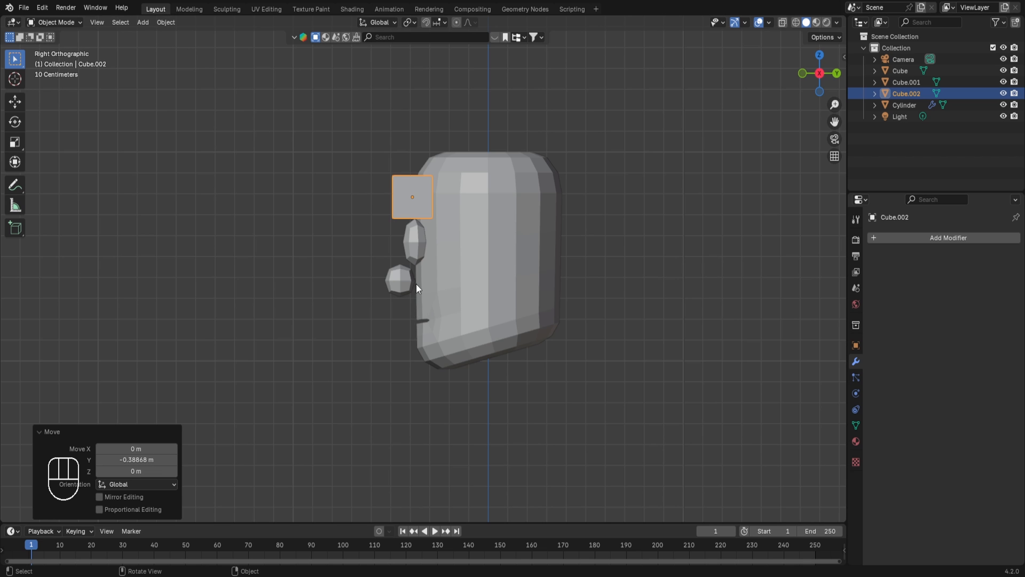
Thin the eyebrow cube's mesh into a narrow bar in Edit Mode, scaling it about 0.197 along Z and 0.185 along Y.
{"action": "middle_click_drag", "start_coordinate": [417, 287], "coordinate": [445, 281]}
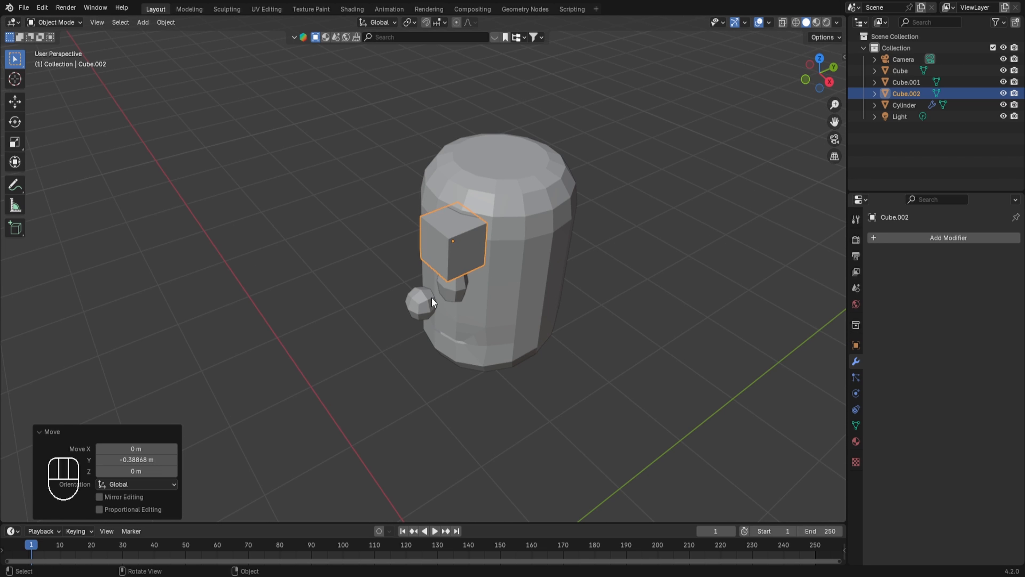
{"action": "key", "text": "Tab"}
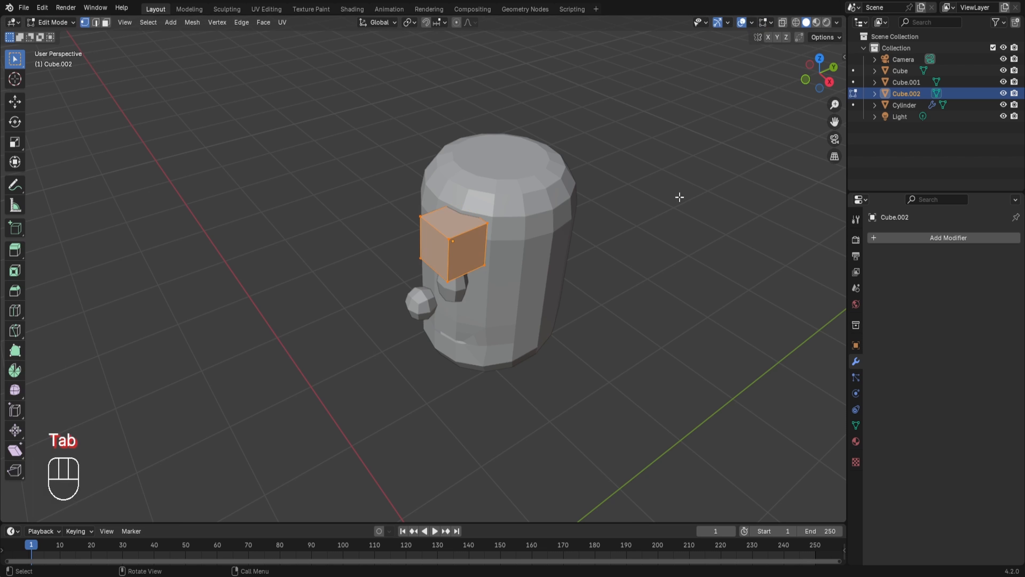
{"action": "key", "text": "s"}
{"action": "key", "text": "z"}
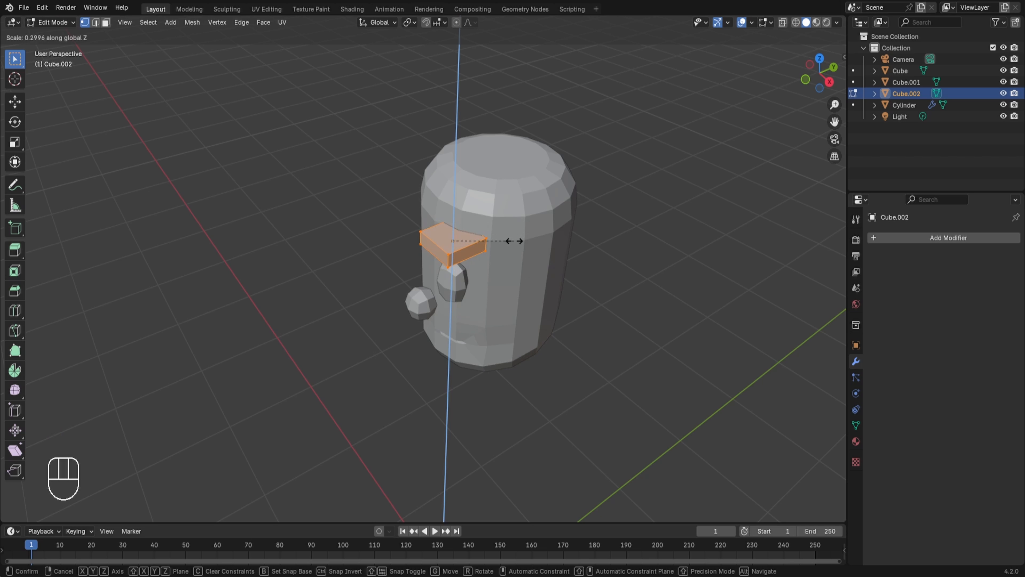
{"action": "left_click", "coordinate": [518, 284]}
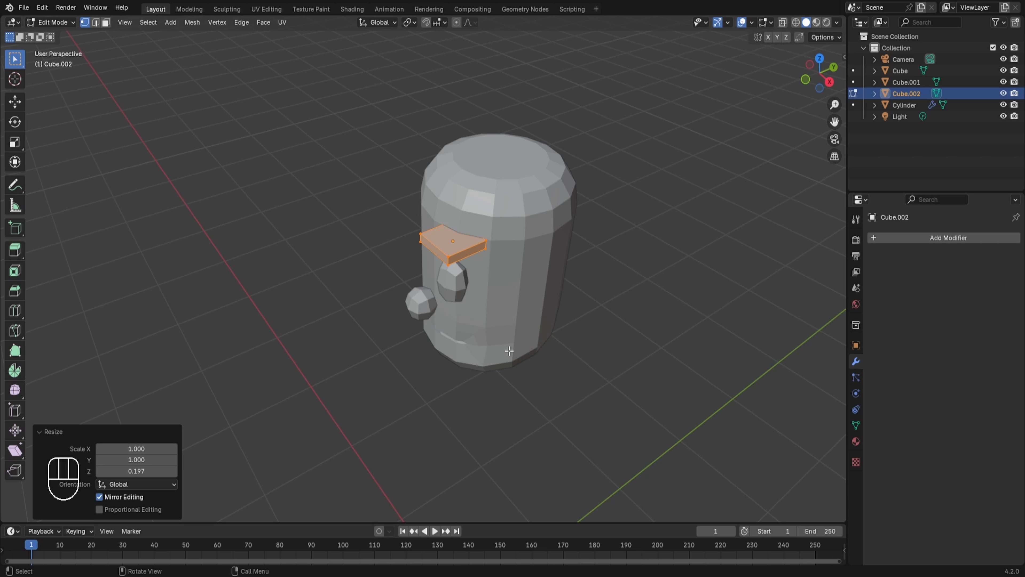
{"action": "key", "text": "s"}
{"action": "key", "text": "y"}
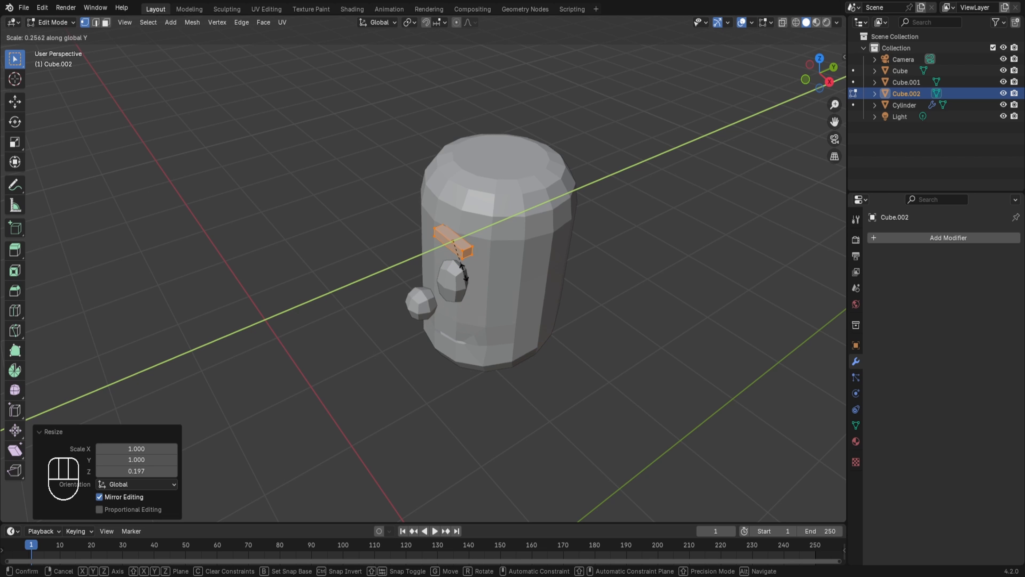
{"action": "left_click", "coordinate": [464, 274]}
In front view, lower the eyebrow bar about 0.052 m along Z in Object Mode, closer to the eye.
{"action": "key", "text": "KP_1"}
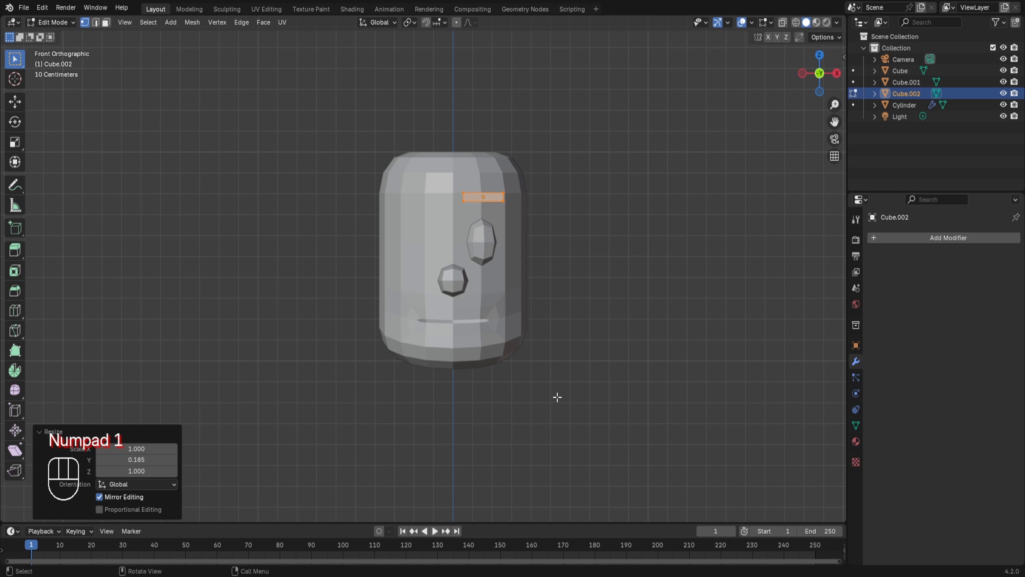
{"action": "key", "text": "Tab"}
{"action": "key", "text": "Tab"}
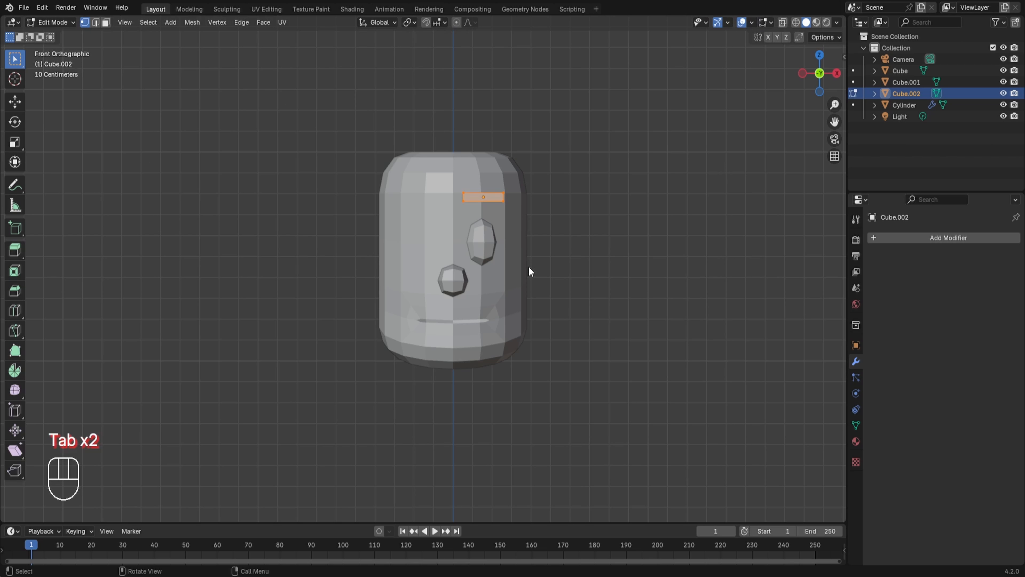
{"action": "key", "text": "Tab"}
{"action": "key", "text": "g"}
{"action": "key", "text": "z"}
{"action": "left_click", "coordinate": [528, 279]}
{"action": "scroll", "coordinate": [602, 330], "scroll_direction": "up", "scroll_amount": 1}
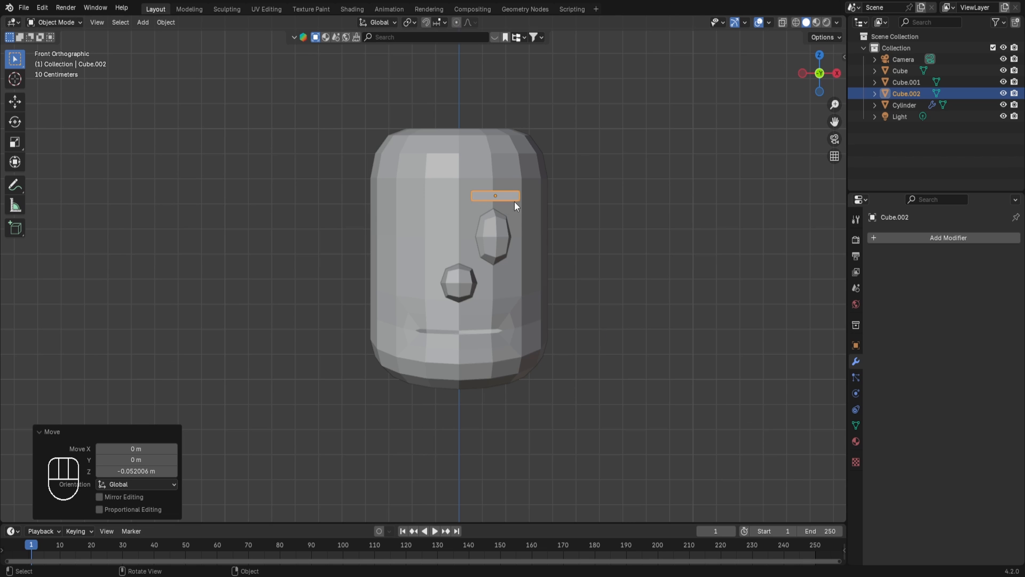
Shorten the eyebrow bar's mesh along X to about 0.802 in Edit Mode.
{"action": "key", "text": "Tab"}
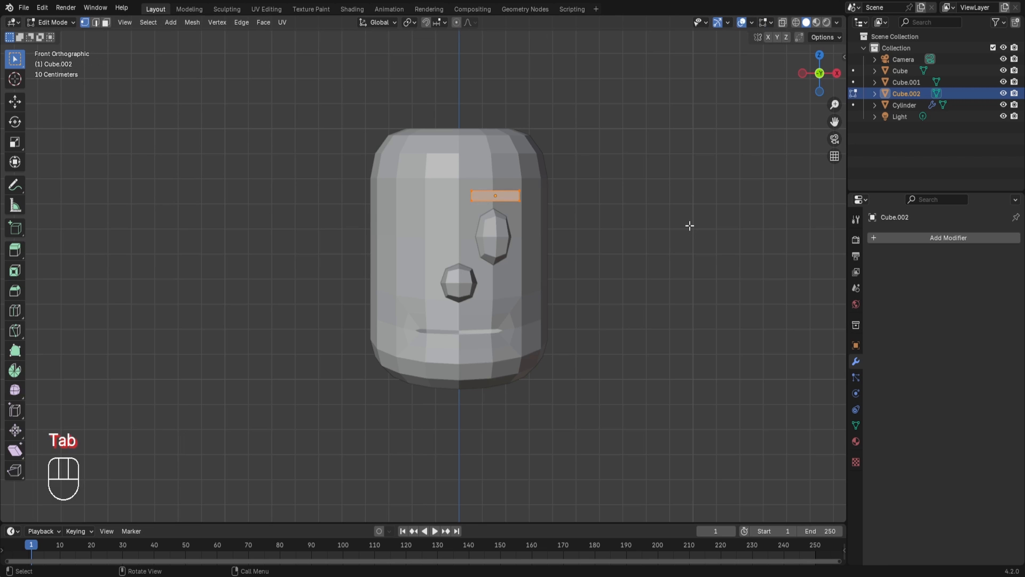
{"action": "key", "text": "s"}
{"action": "key", "text": "x"}
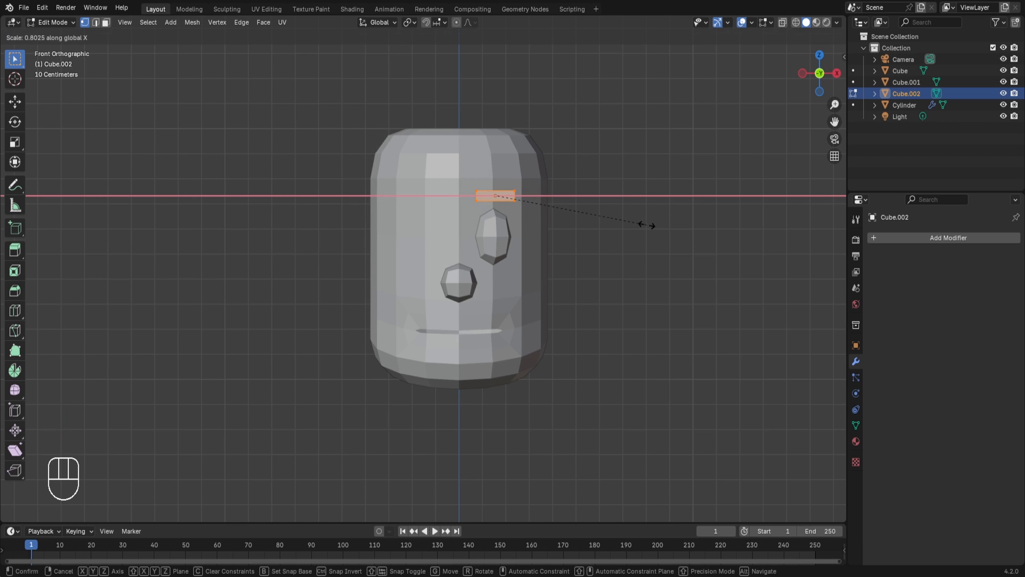
{"action": "left_click", "coordinate": [644, 225]}
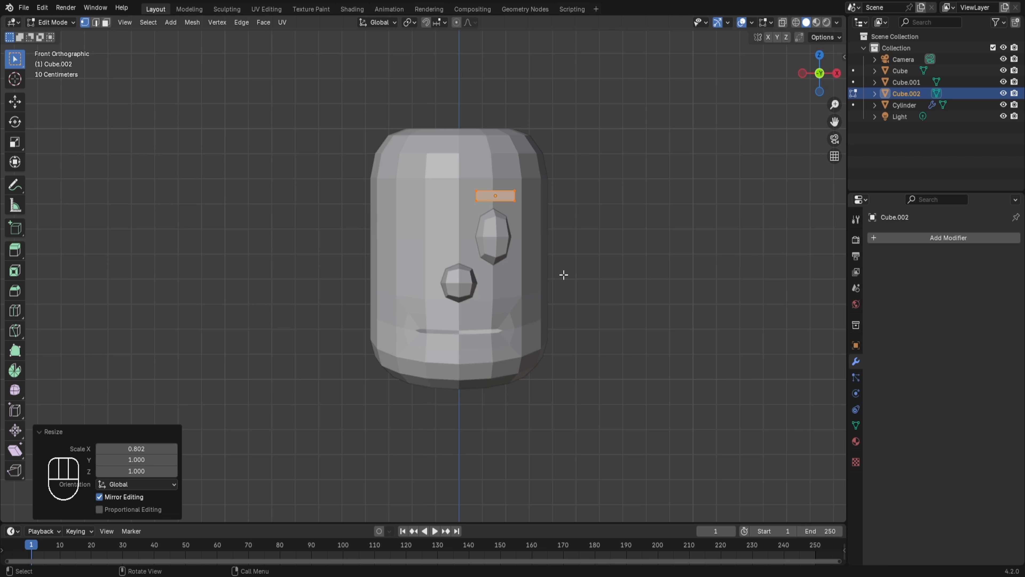
In top view, rotate the eyebrow bar's mesh about Z to follow the head, and move the object about -0.016 m in X and 0.032 m in Y.
{"action": "key", "text": "KP_7"}
{"action": "key", "text": "r"}
{"action": "key", "text": "z"}
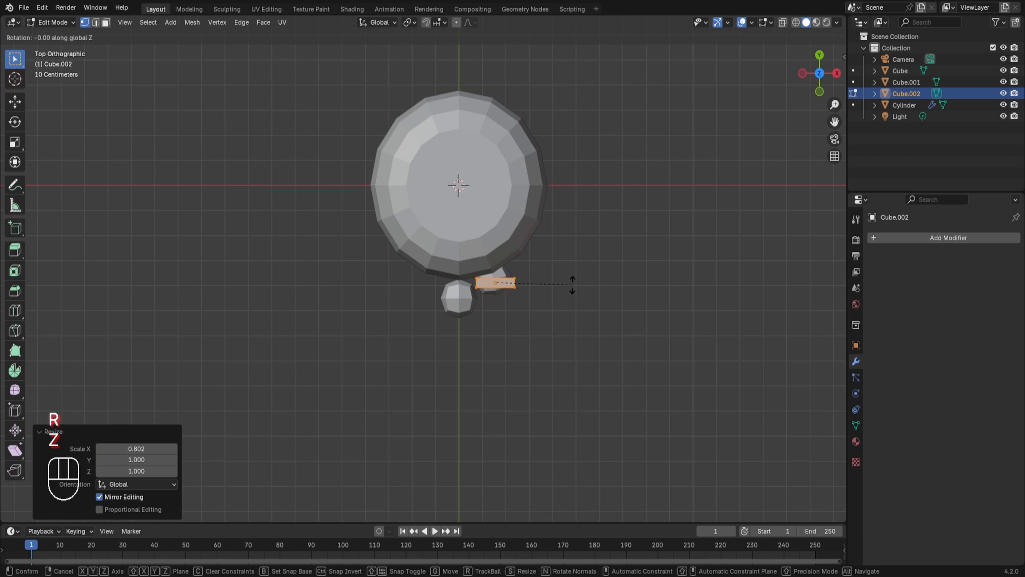
{"action": "left_click", "coordinate": [560, 261]}
{"action": "key", "text": "Tab"}
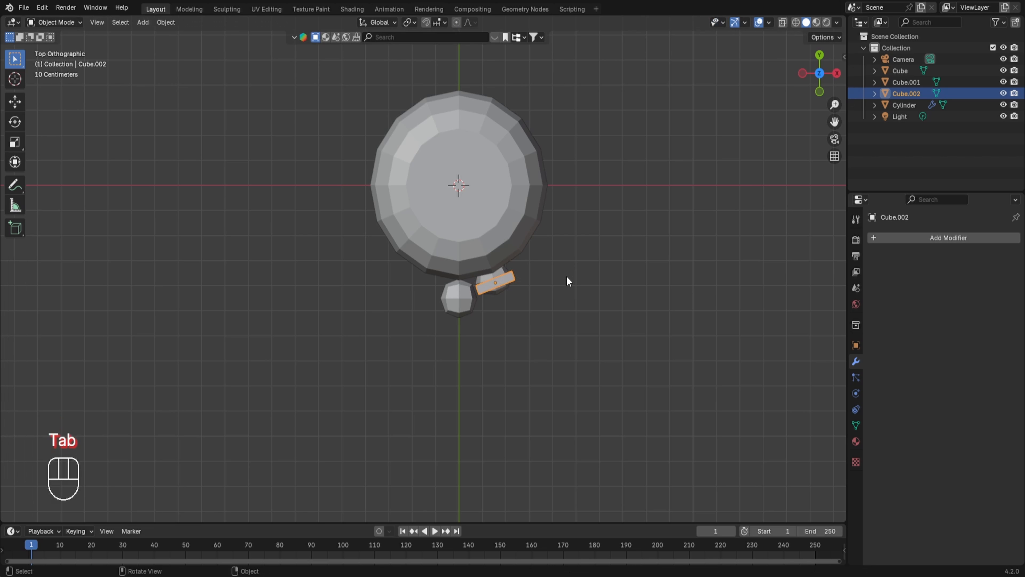
{"action": "key", "text": "g"}
{"action": "left_click", "coordinate": [557, 281]}
In front view, add three evenly spaced vertical loop cuts across the eyebrow bar in Edit Mode.
{"action": "key", "text": "KP_1"}
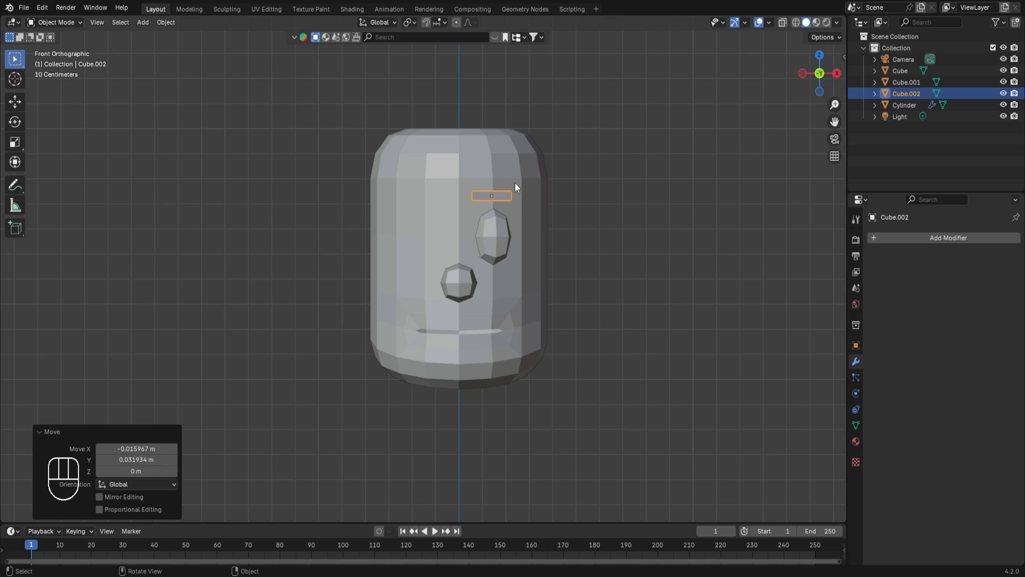
{"action": "key", "text": "Tab"}
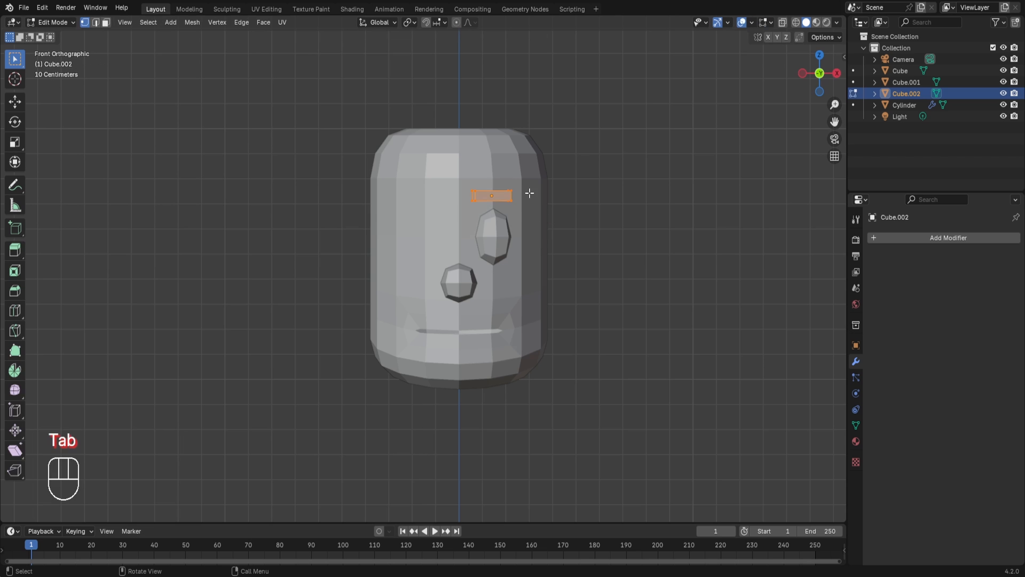
{"action": "scroll", "coordinate": [524, 225], "scroll_direction": "up", "scroll_amount": 2}
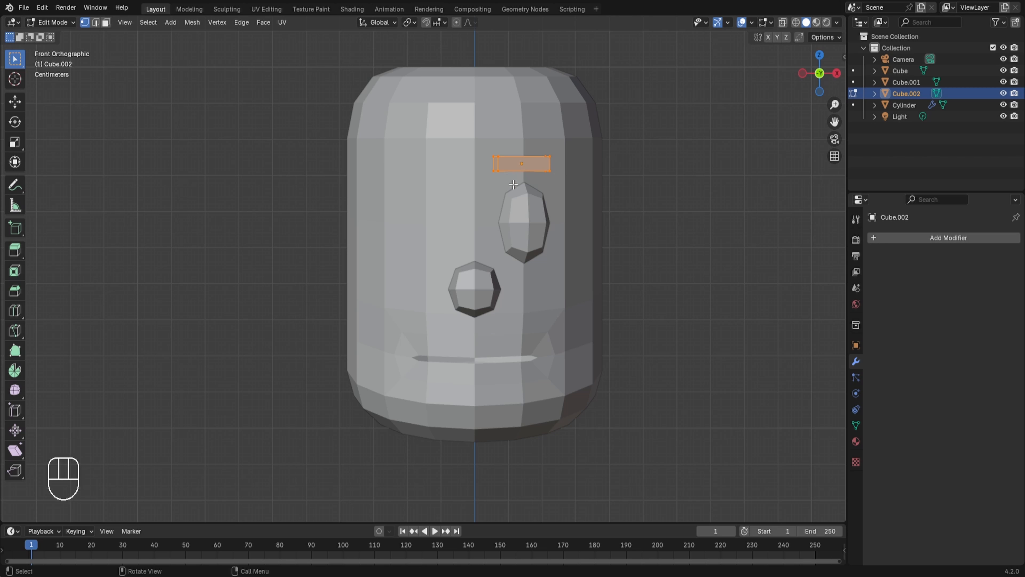
{"action": "key", "text": "ctrl+r"}
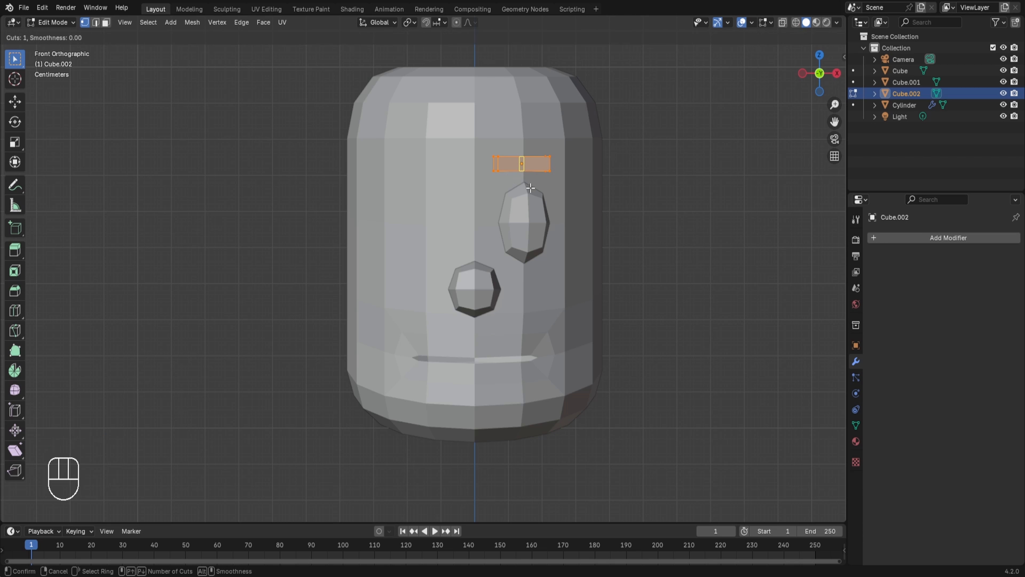
{"action": "scroll", "coordinate": [530, 188], "scroll_direction": "up", "scroll_amount": 3}
{"action": "scroll", "coordinate": [530, 188], "scroll_direction": "down", "scroll_amount": 1}
{"action": "left_click", "coordinate": [529, 189]}
{"action": "right_click", "coordinate": [529, 190]}
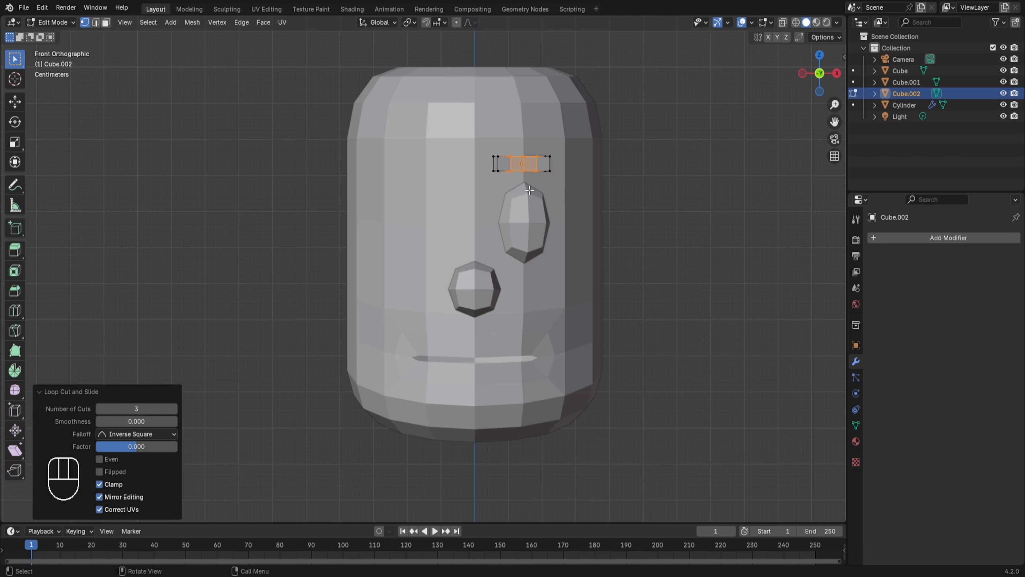
Arch the eyebrow by raising its middle loops about 0.045 m along Z with smooth proportional editing, influence size about 0.063 m.
{"action": "key", "text": "g"}
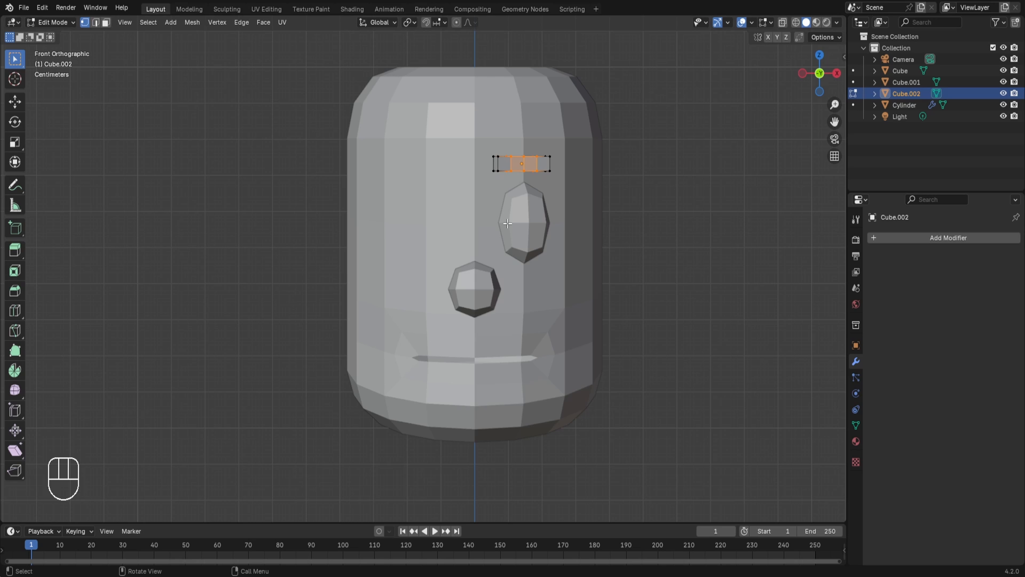
{"action": "key", "text": "o"}
{"action": "scroll", "coordinate": [526, 169], "scroll_direction": "up", "scroll_amount": 2}
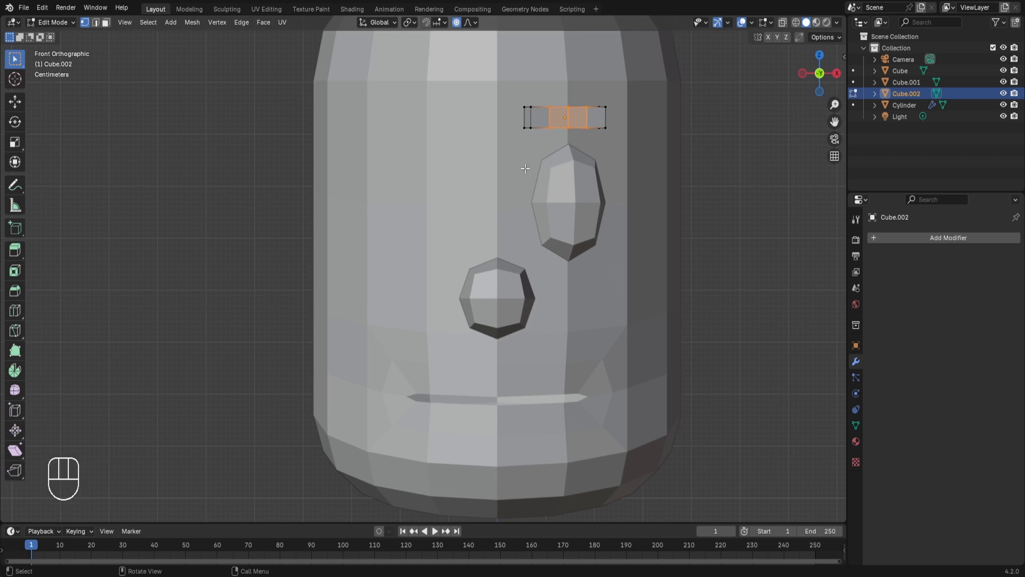
{"action": "middle_click_drag", "start_coordinate": [525, 169], "coordinate": [516, 233], "text": "shift"}
{"action": "key", "text": "g"}
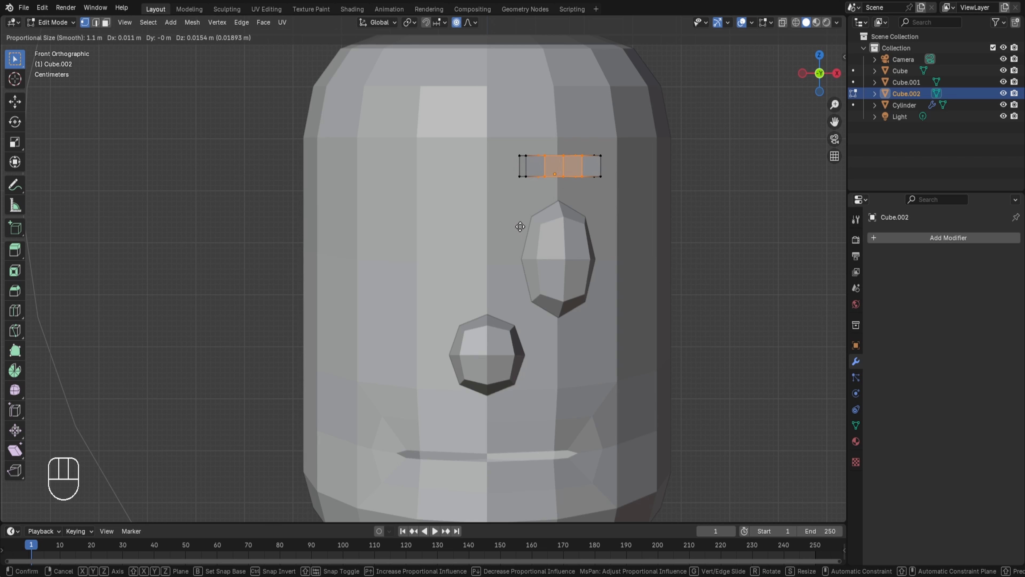
{"action": "scroll", "coordinate": [520, 226], "scroll_direction": "up", "scroll_amount": 13}
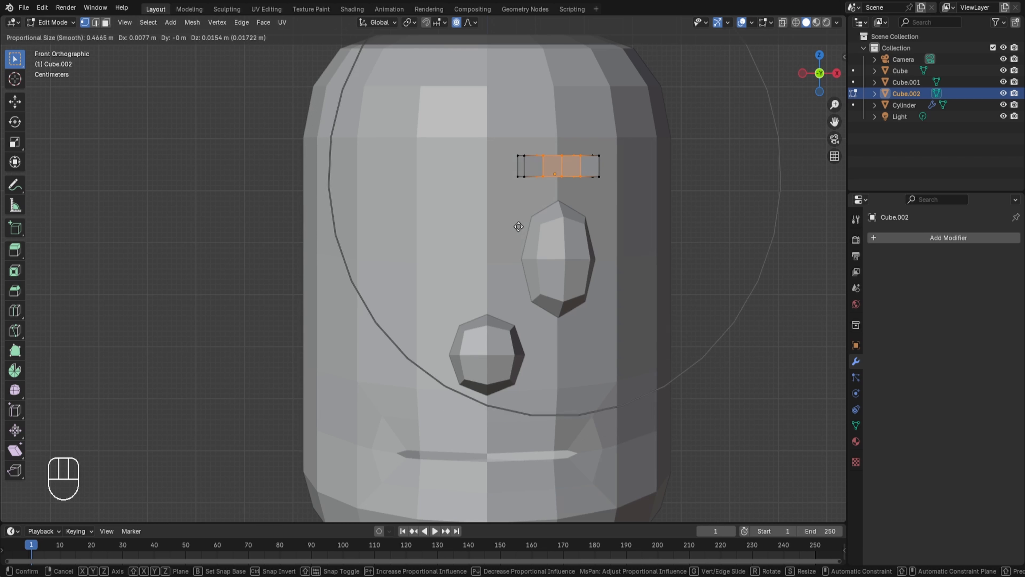
{"action": "scroll", "coordinate": [518, 227], "scroll_direction": "up", "scroll_amount": 13}
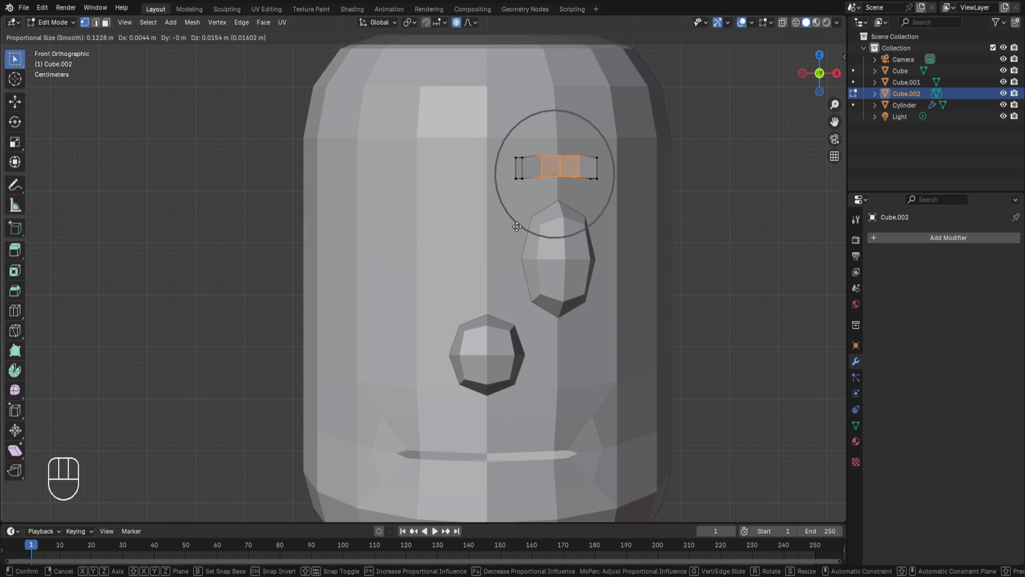
{"action": "scroll", "coordinate": [517, 227], "scroll_direction": "up", "scroll_amount": 2}
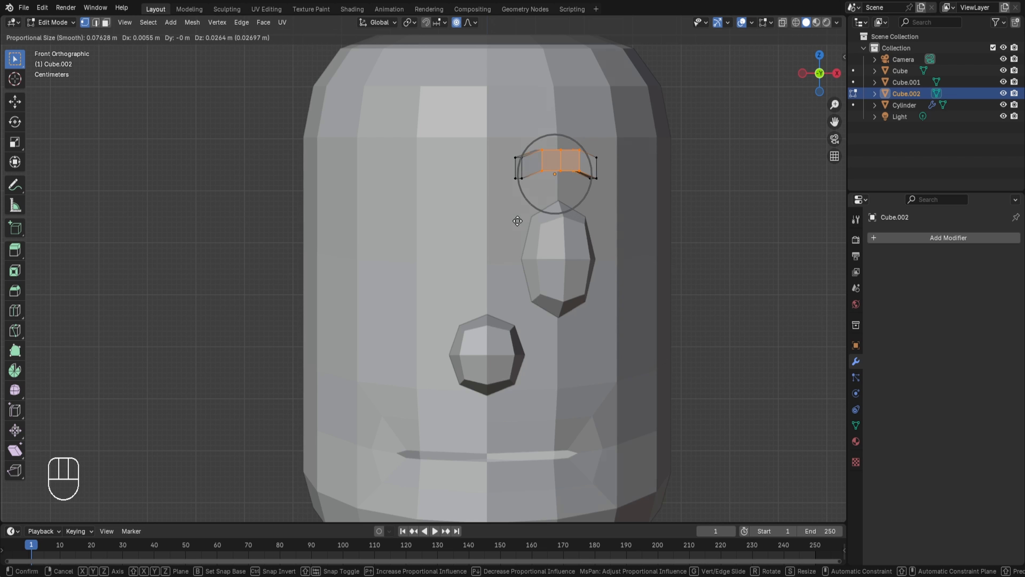
{"action": "scroll", "coordinate": [519, 221], "scroll_direction": "up", "scroll_amount": 2}
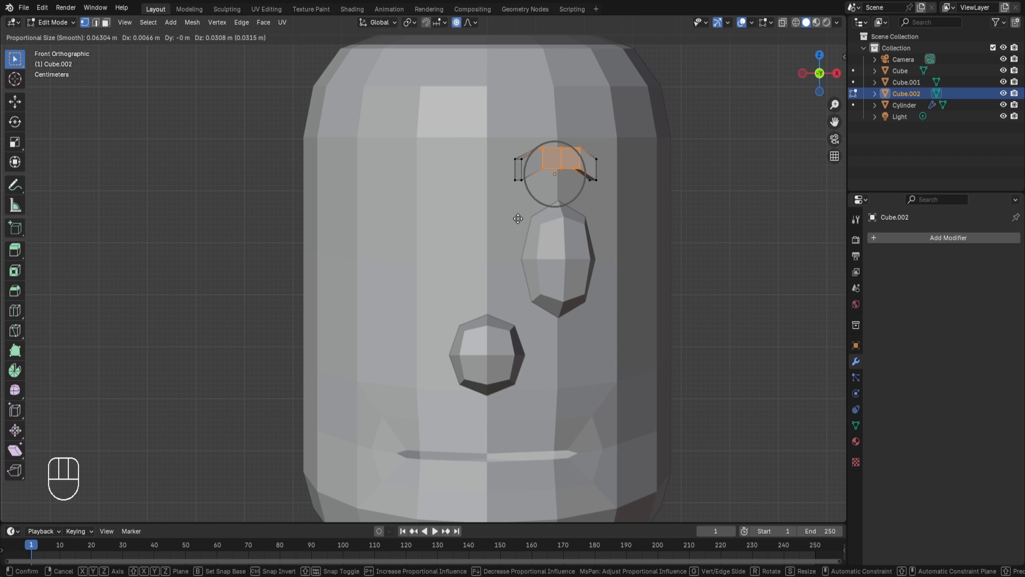
{"action": "key", "text": "z"}
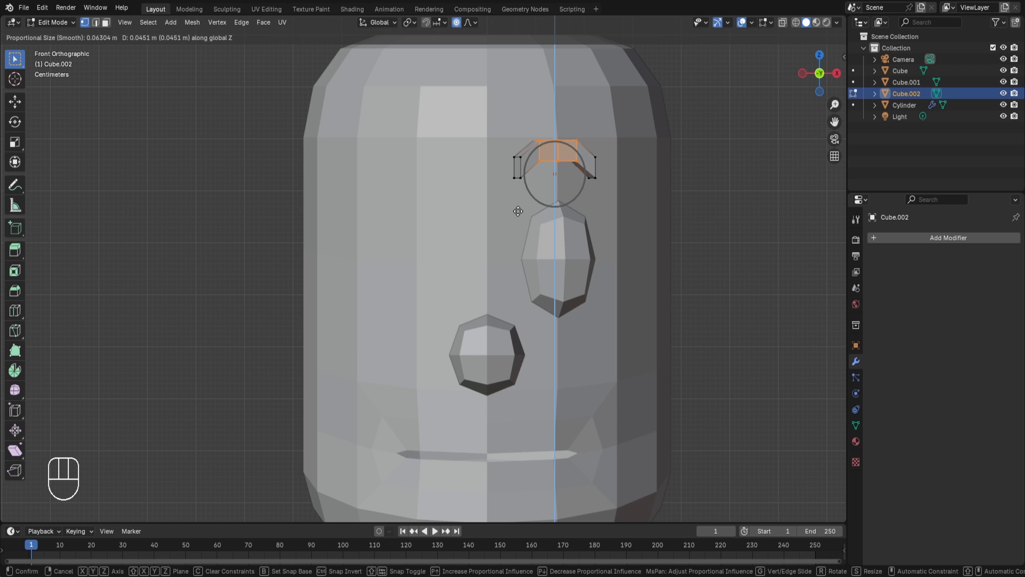
{"action": "left_click", "coordinate": [518, 211]}
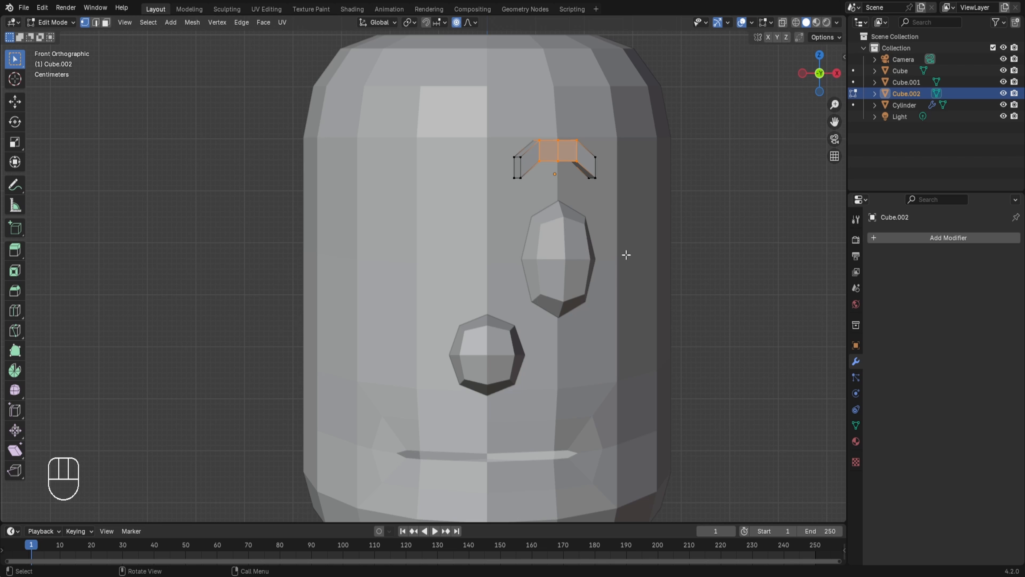
Turn off proportional editing and lower the whole eyebrow mesh about 0.04 m along Z toward the eye.
{"action": "key", "text": "a"}
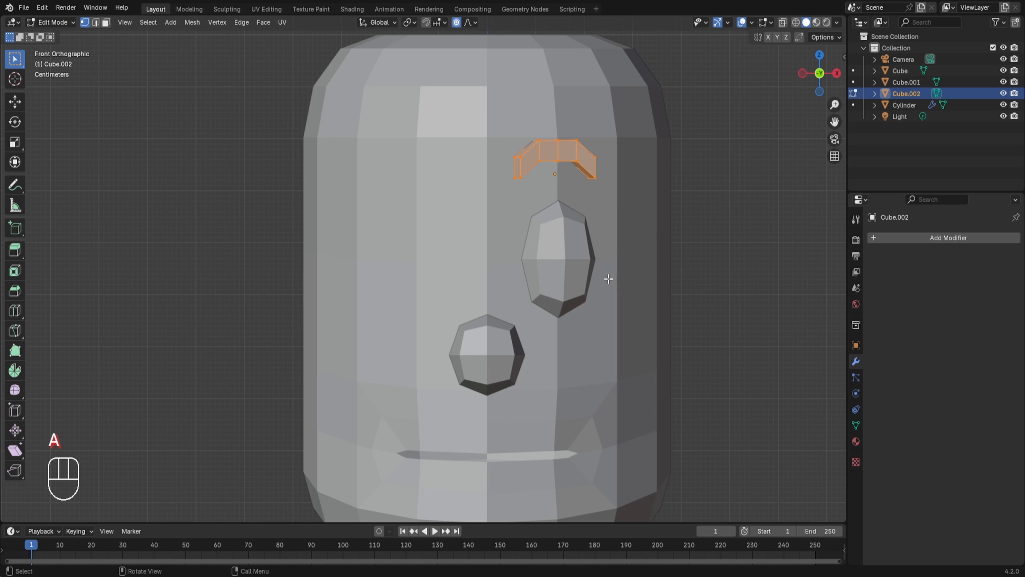
{"action": "key", "text": "o"}
{"action": "key", "text": "g"}
{"action": "key", "text": "z"}
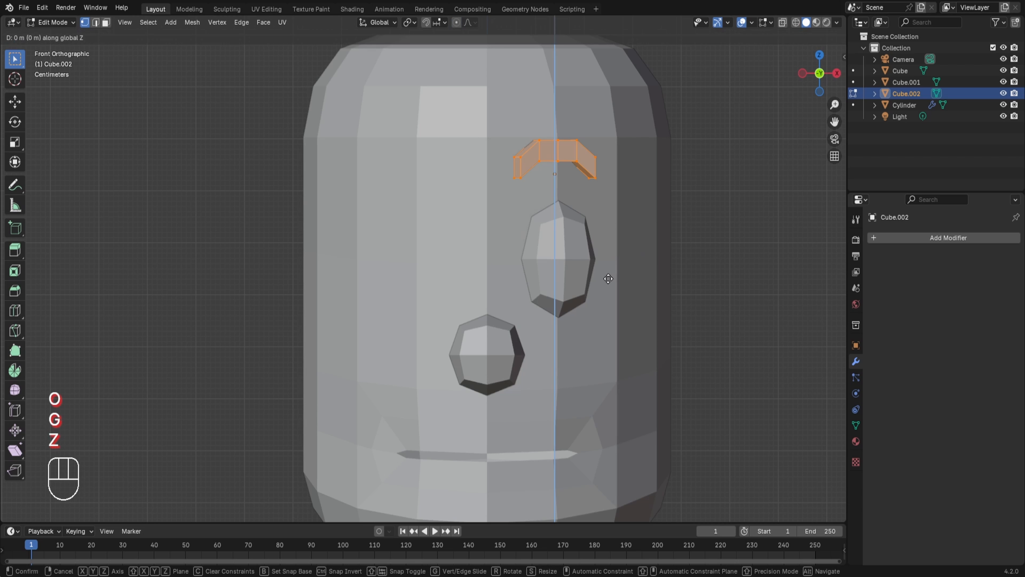
{"action": "left_click", "coordinate": [610, 298]}
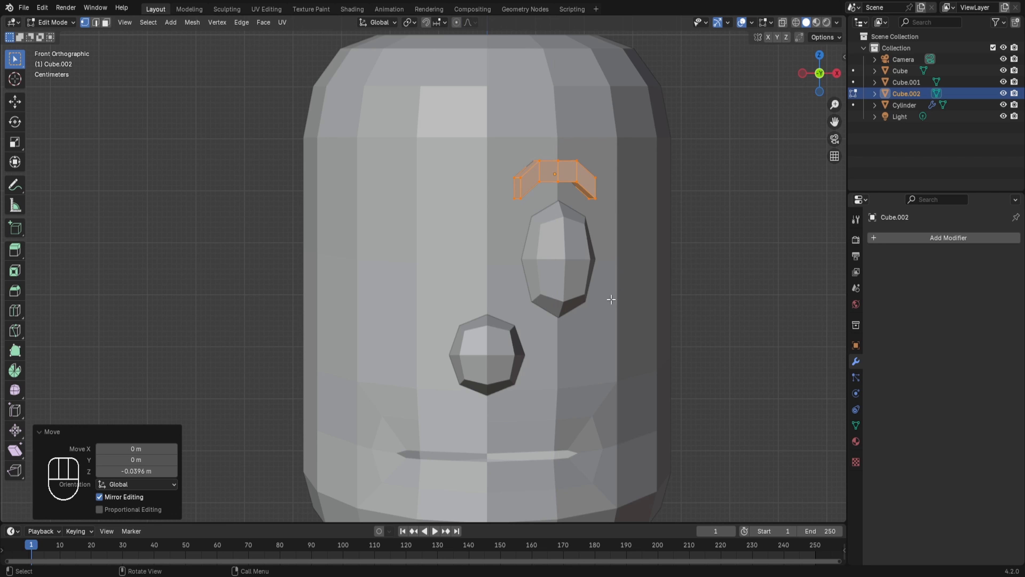
Rotate the eyebrow mesh about 1.29° around Z and return to Object Mode.
{"action": "key", "text": "r"}
{"action": "key", "text": "z"}
{"action": "left_click", "coordinate": [531, 319]}
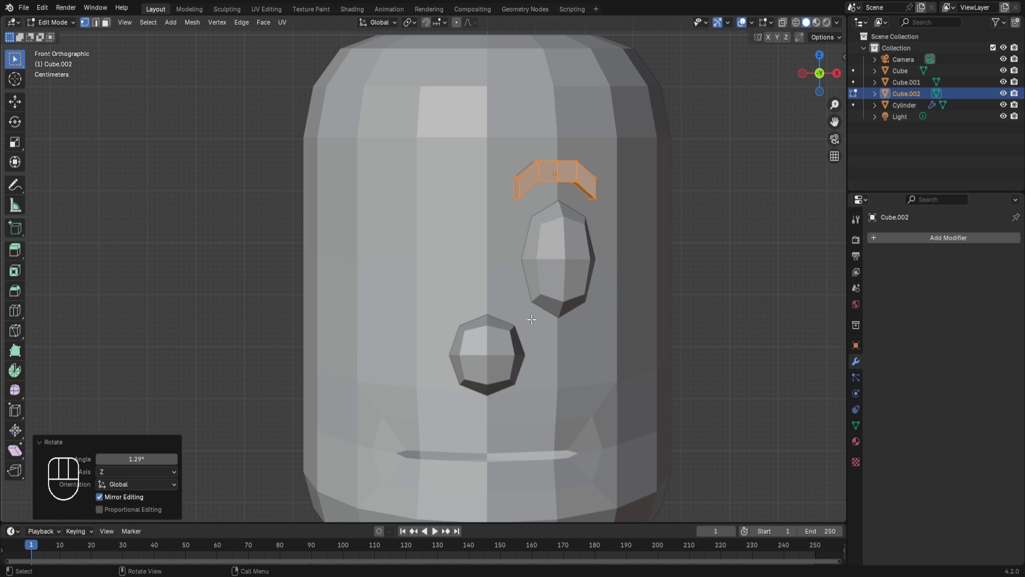
{"action": "key", "text": "Tab"}
Delete the faces on the nose's negative-X half in Edit Mode, using X-ray to select through the mesh.
{"action": "scroll", "coordinate": [531, 320], "scroll_direction": "down", "scroll_amount": 4}
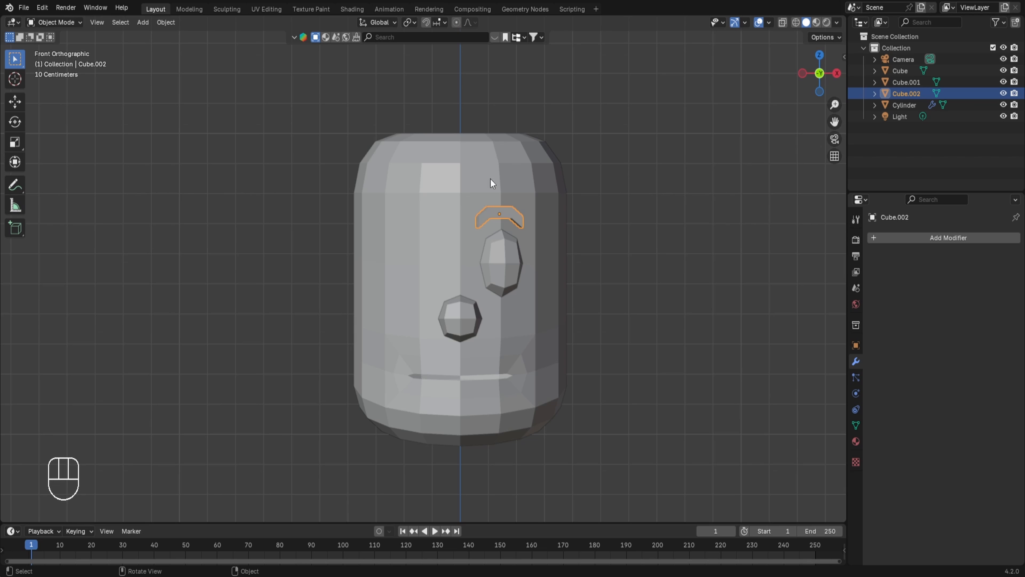
{"action": "scroll", "coordinate": [489, 268], "scroll_direction": "up", "scroll_amount": 2}
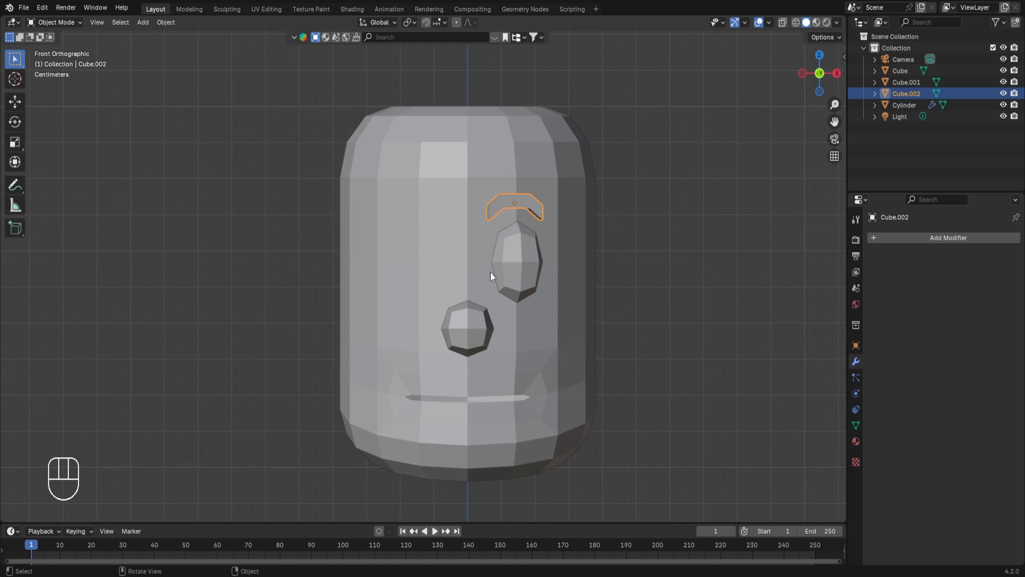
{"action": "left_click", "coordinate": [470, 328]}
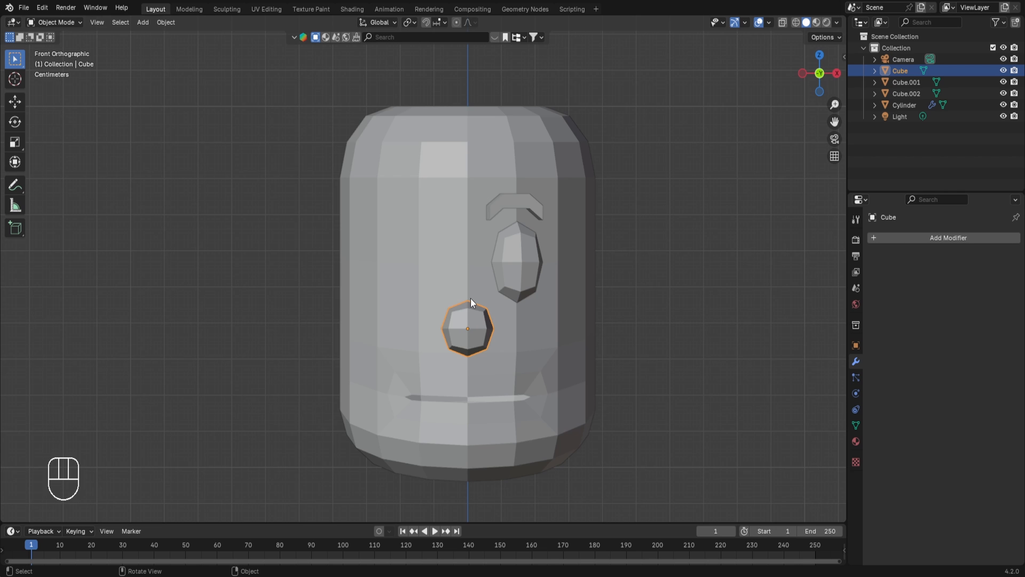
{"action": "key", "text": "Tab"}
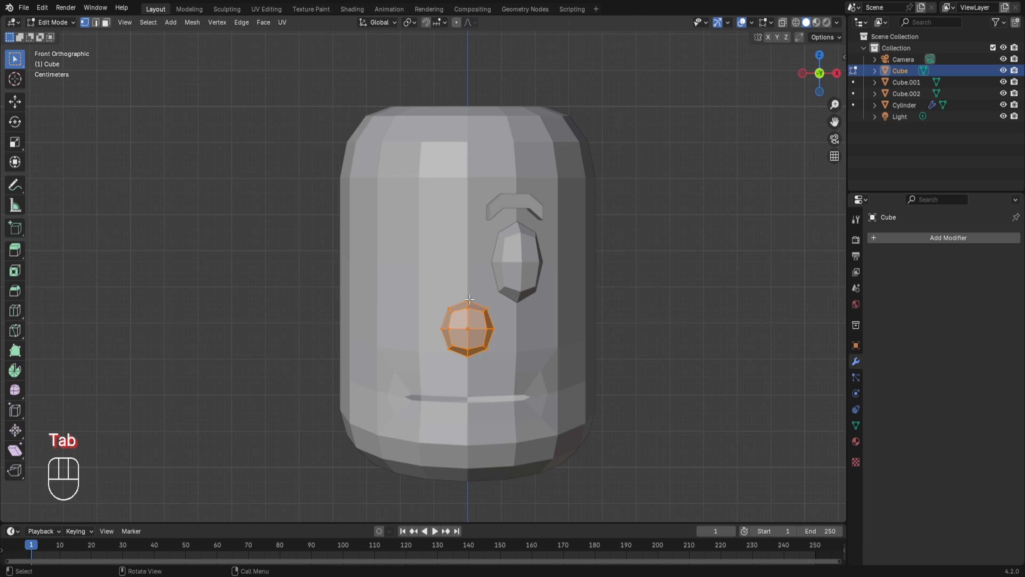
{"action": "key", "text": "alt+z"}
{"action": "left_click_drag", "start_coordinate": [433, 265], "coordinate": [473, 389]}
{"action": "key", "text": "x"}
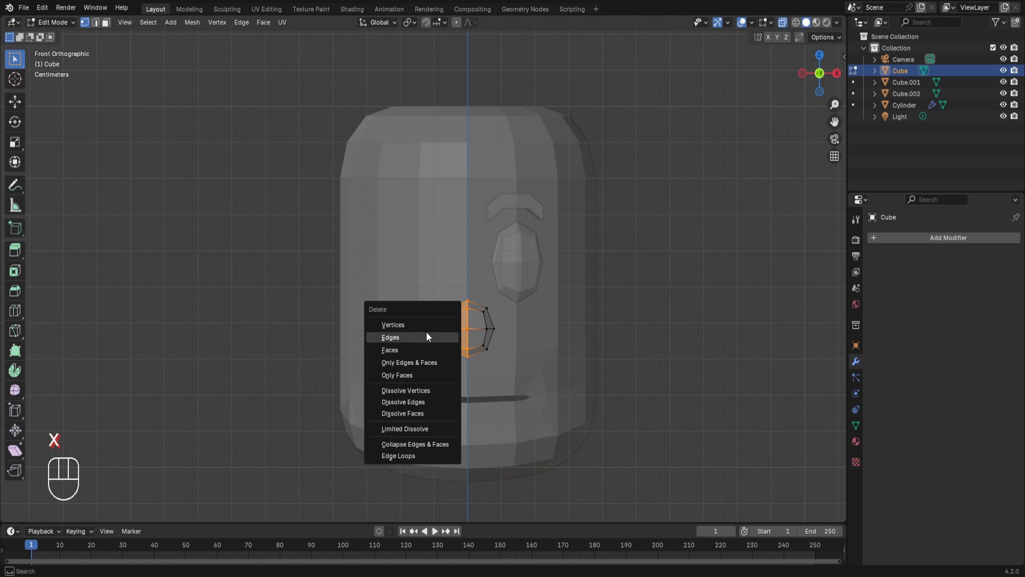
{"action": "left_click", "coordinate": [406, 348]}
{"action": "key", "text": "Tab"}
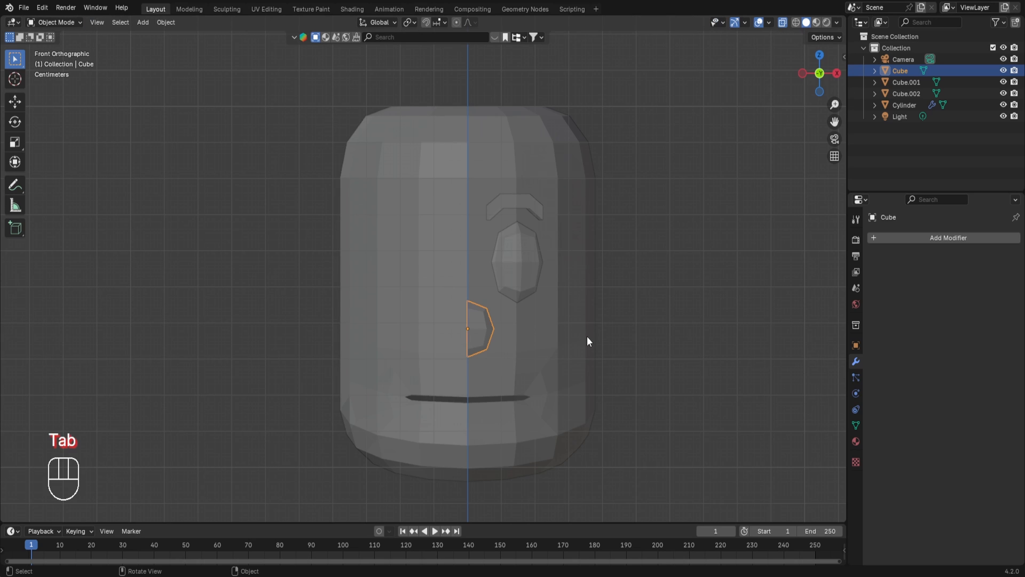
{"action": "key", "text": "alt+z"}
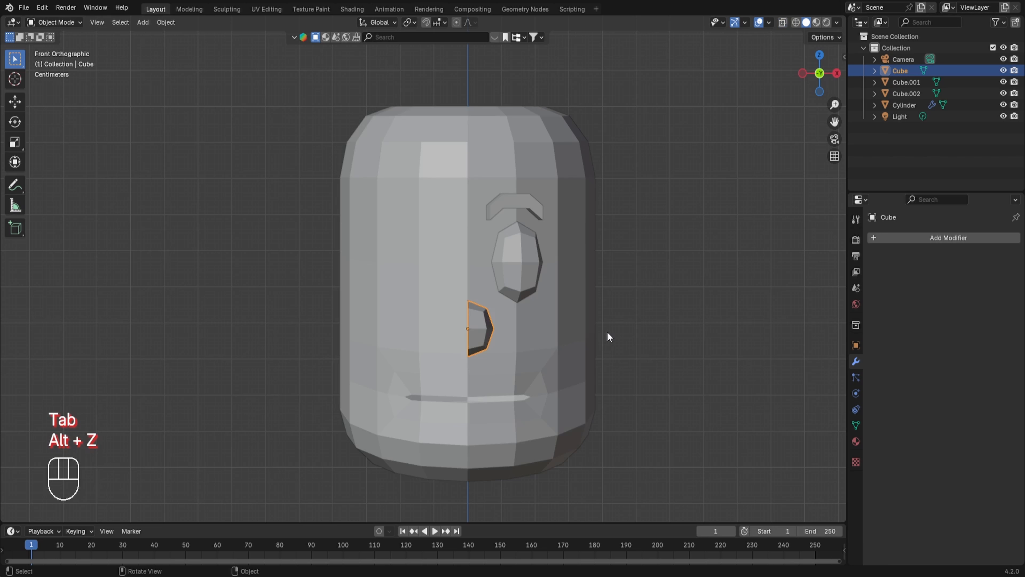
Join the half nose, the eye and the eyebrow into the head cylinder so they share its Mirror modifier.
{"action": "middle_click_drag", "start_coordinate": [613, 285], "coordinate": [588, 319]}
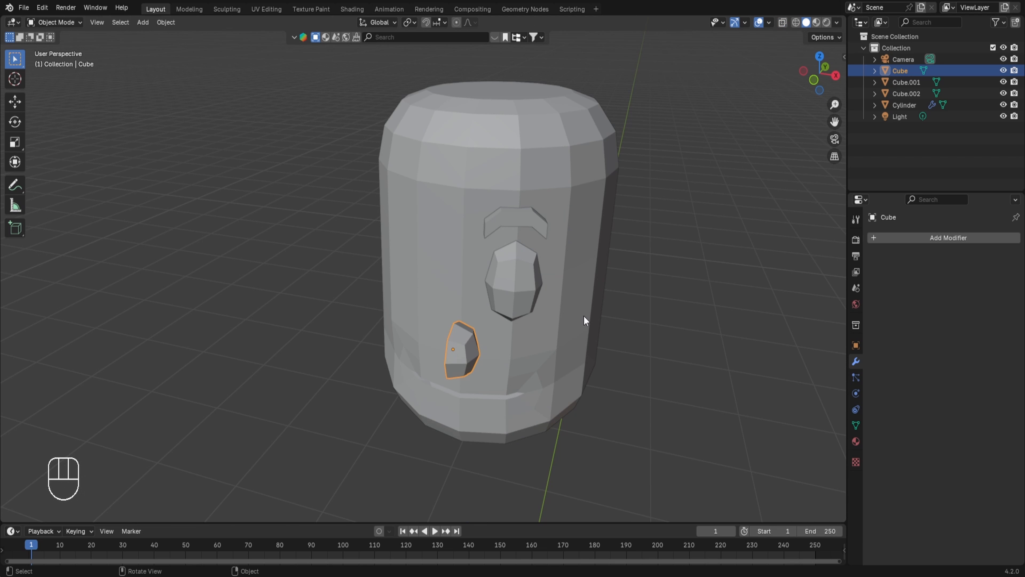
{"action": "key", "text": "shift"}
{"action": "left_click", "coordinate": [511, 269], "text": "shift"}
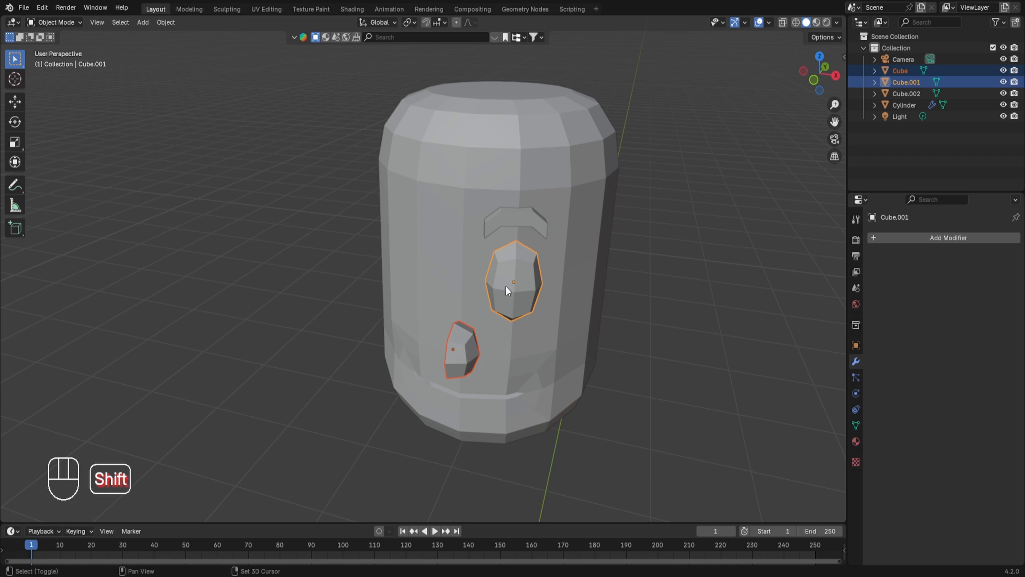
{"action": "left_click", "coordinate": [524, 219], "text": "shift"}
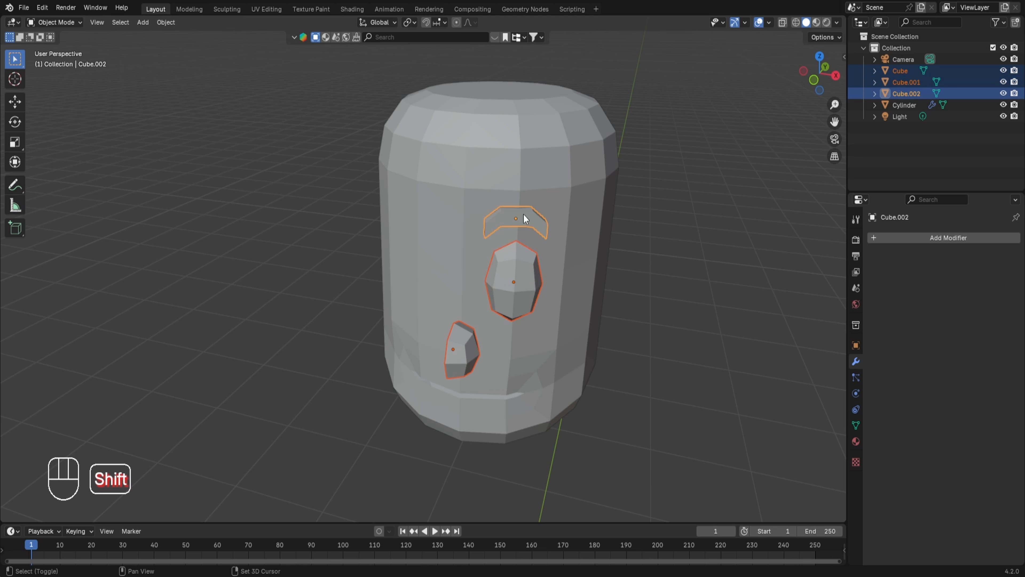
{"action": "left_click", "coordinate": [537, 142], "text": "shift"}
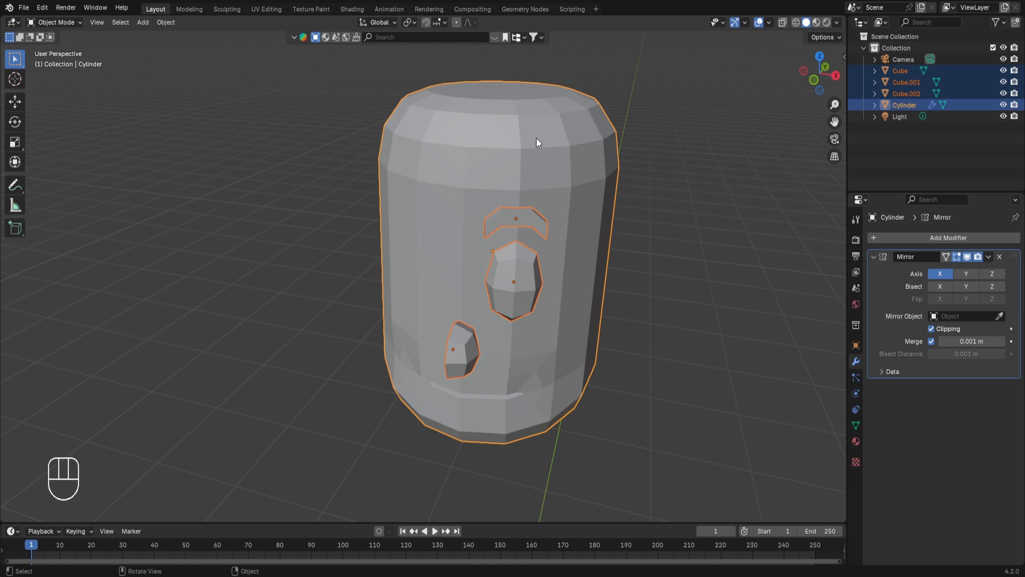
{"action": "key", "text": "ctrl+j"}
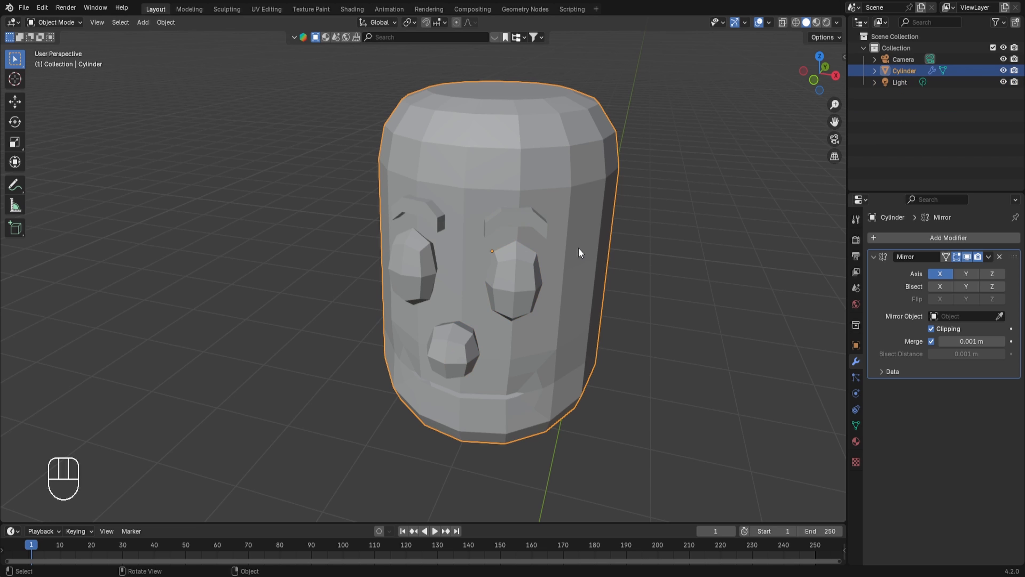
Add a Subdivision Surface modifier to the head, try viewport level 2, and set it back to 1.
{"action": "middle_click_drag", "start_coordinate": [547, 304], "coordinate": [605, 296]}
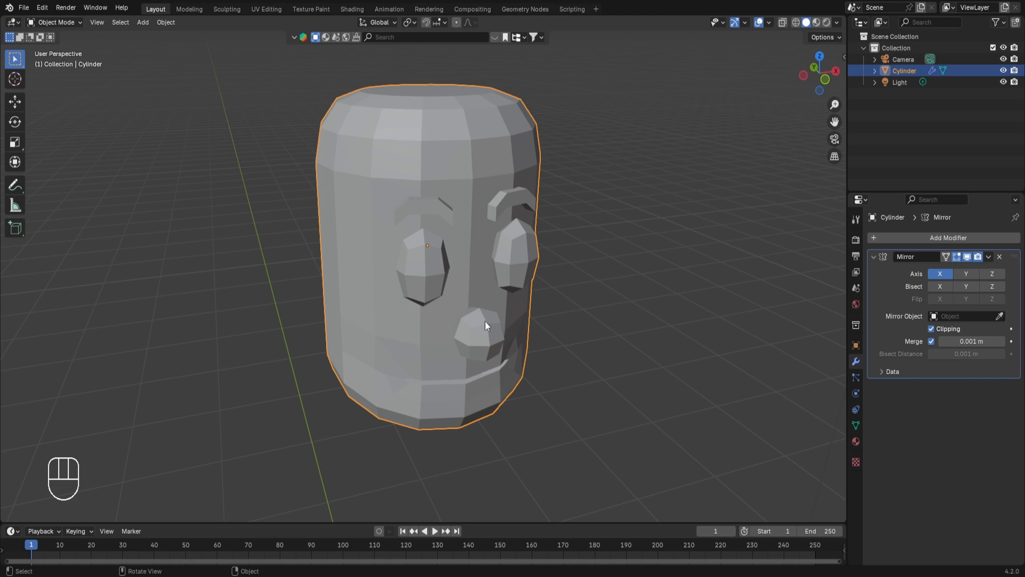
{"action": "middle_click_drag", "start_coordinate": [523, 328], "coordinate": [436, 301]}
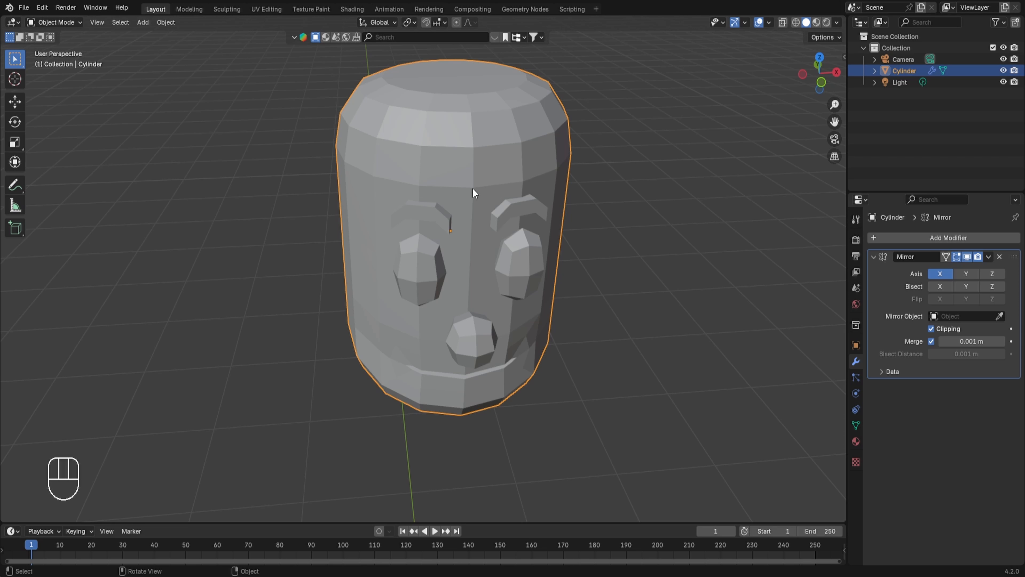
{"action": "left_click", "coordinate": [935, 234]}
{"action": "mouse_move", "coordinate": [908, 278]}
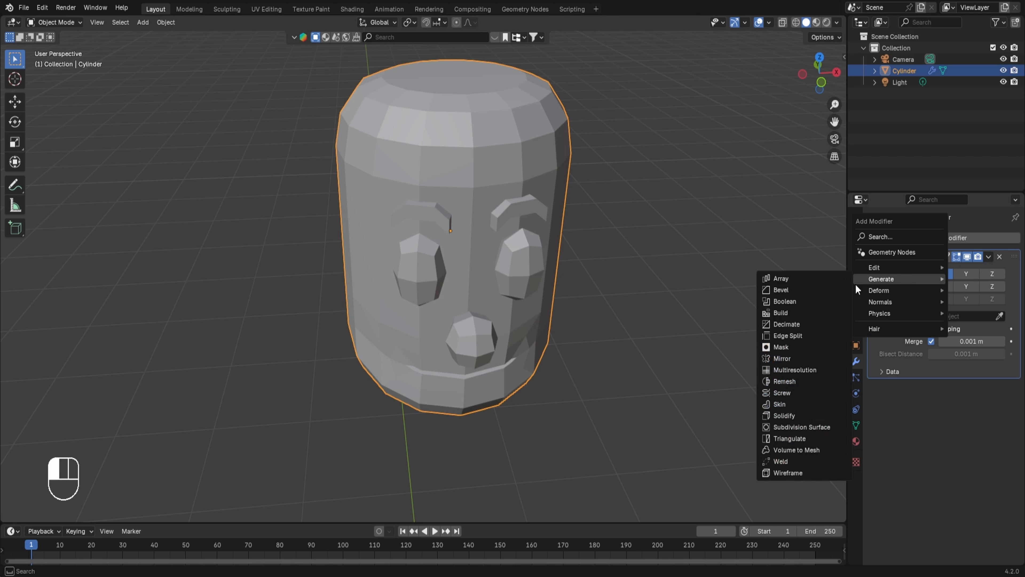
{"action": "left_click", "coordinate": [809, 425]}
{"action": "mouse_move", "coordinate": [480, 351]}
{"action": "middle_mouse_down"}
{"action": "mouse_move", "coordinate": [447, 348]}
{"action": "mouse_move", "coordinate": [478, 356]}
{"action": "middle_mouse_up"}
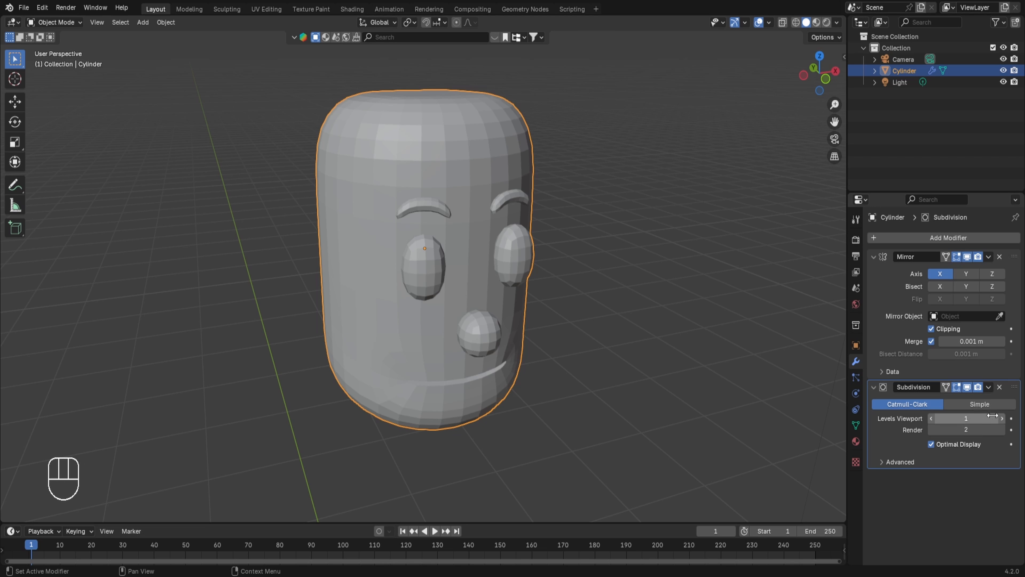
{"action": "left_click", "coordinate": [1002, 418]}
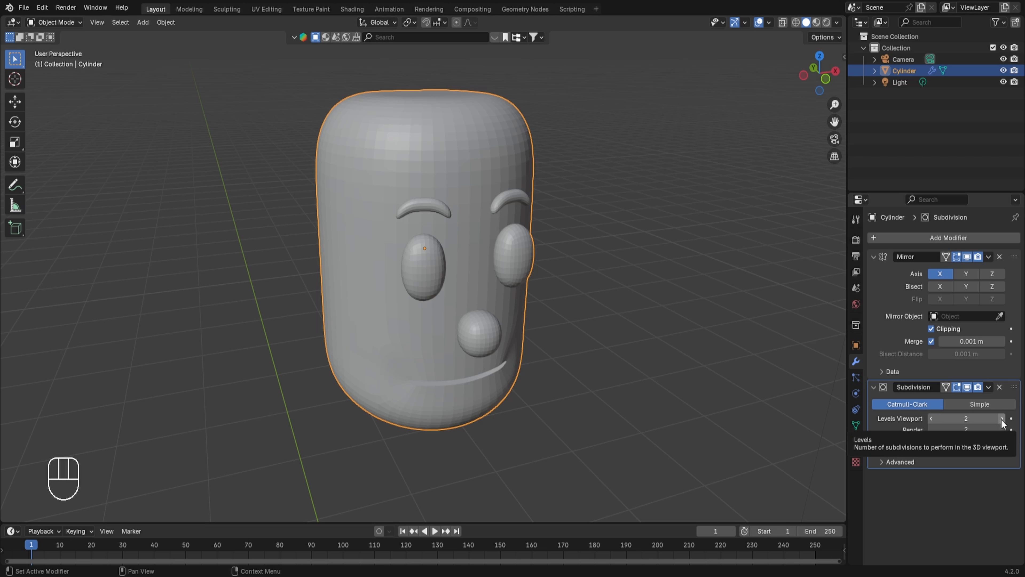
{"action": "left_click", "coordinate": [932, 418]}
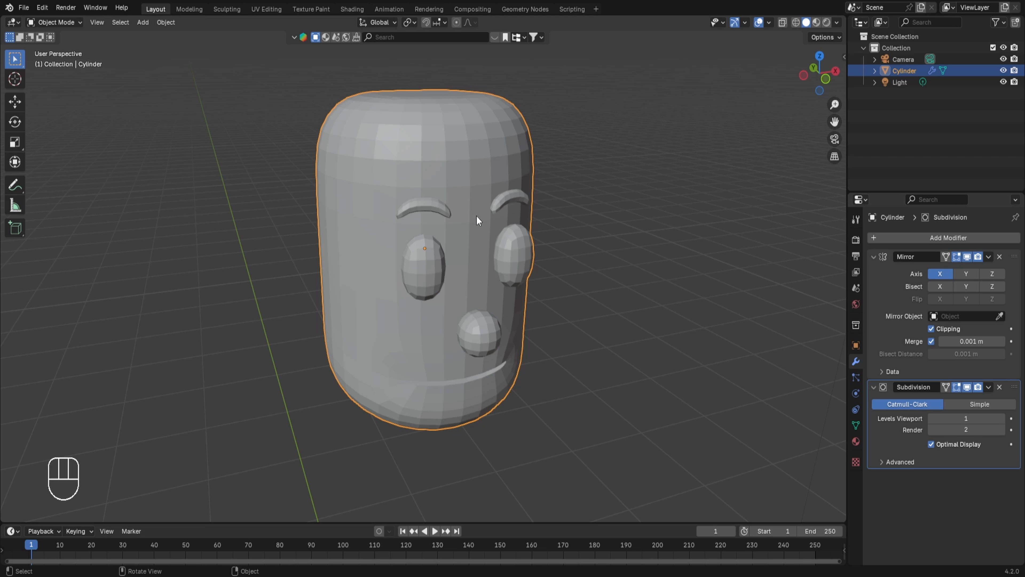
In Edit Mode, select the linked eyebrow mesh and scale it by about 1.374 along Z.
{"action": "key", "text": "Tab"}
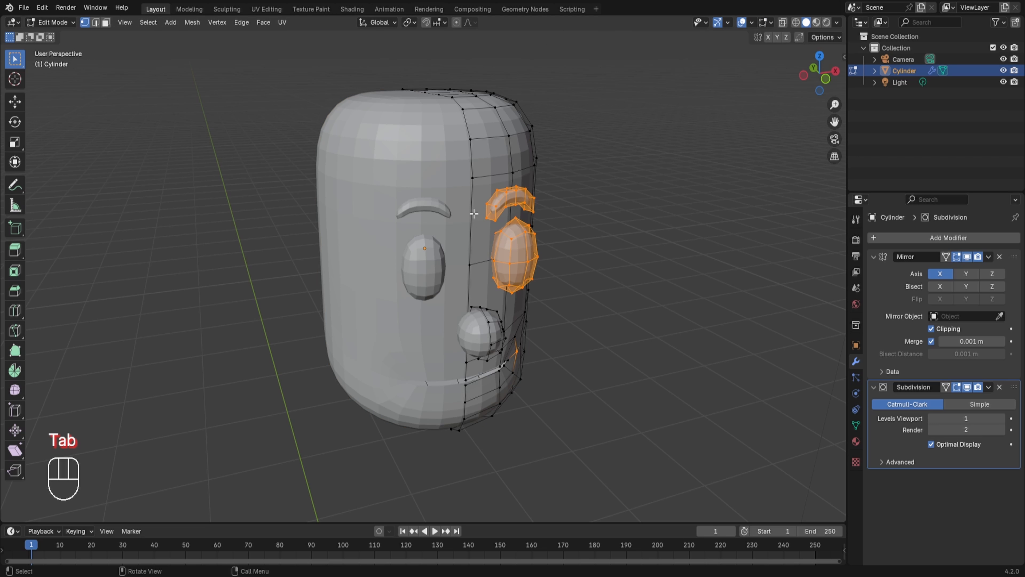
{"action": "key", "text": "KP_1"}
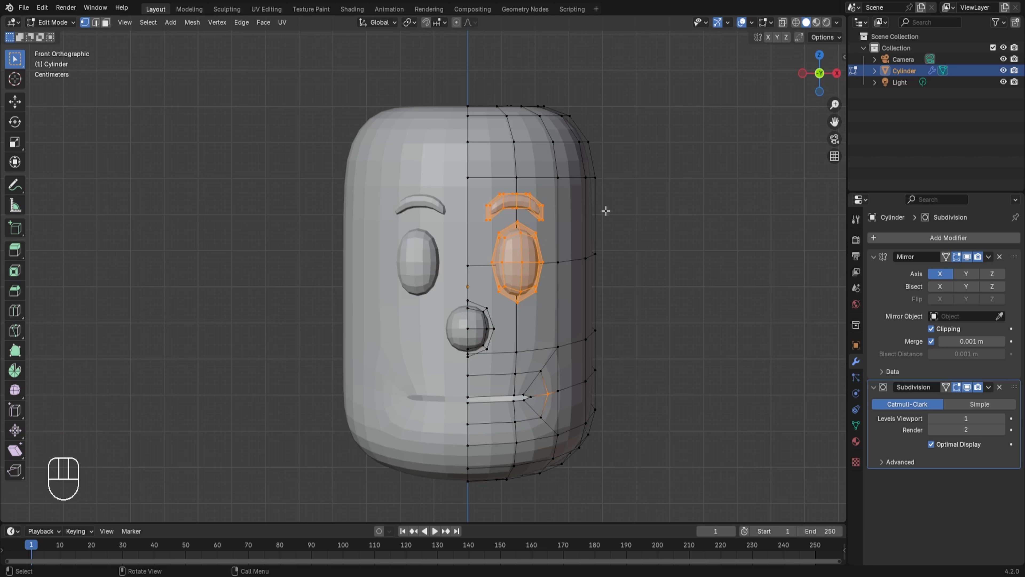
{"action": "left_click", "coordinate": [645, 193]}
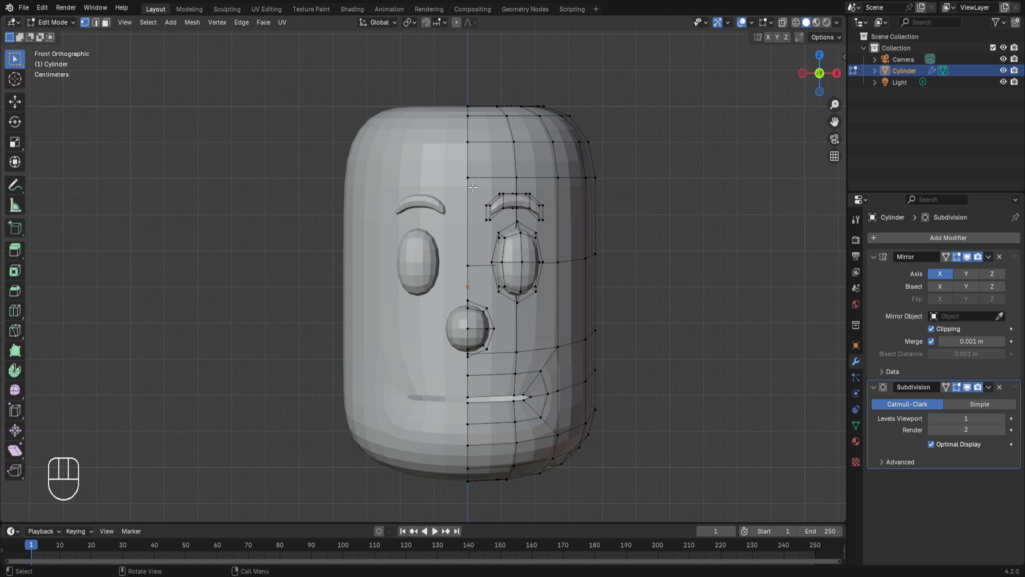
{"action": "key", "text": "l"}
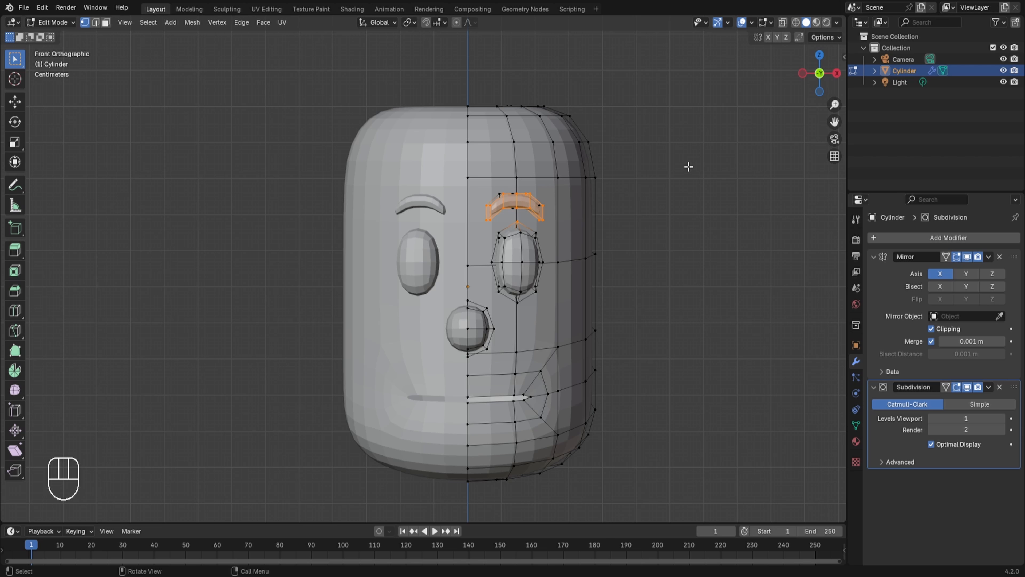
{"action": "left_click", "coordinate": [718, 162]}
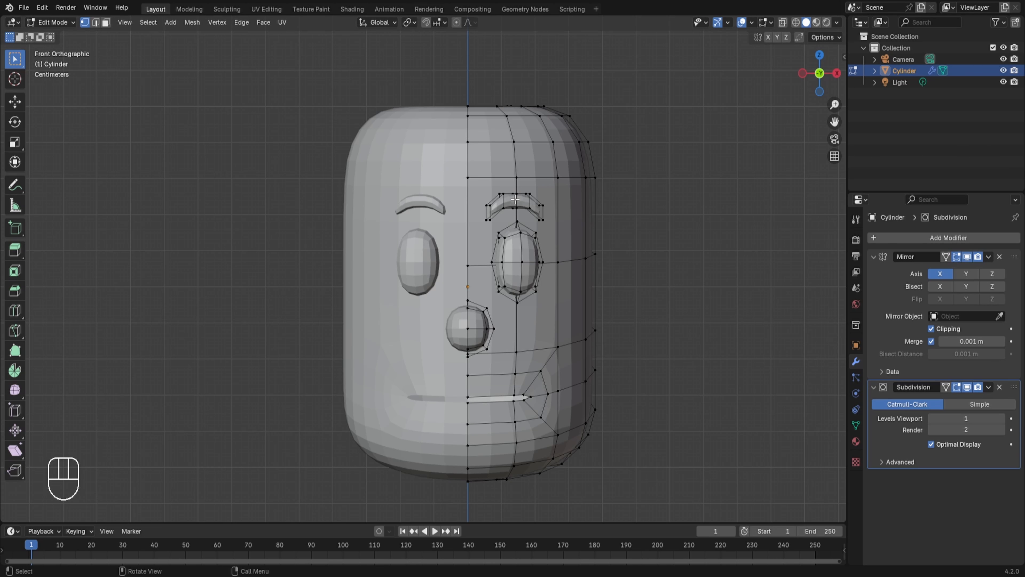
{"action": "key", "text": "l"}
{"action": "scroll", "coordinate": [503, 210], "scroll_direction": "down", "scroll_amount": 1}
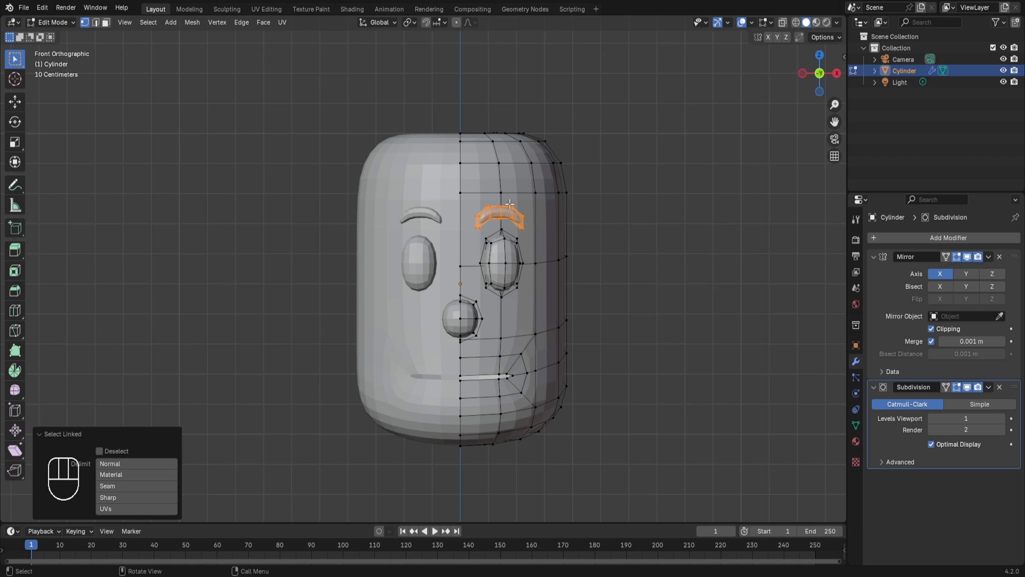
{"action": "key", "text": "s"}
{"action": "key", "text": "z"}
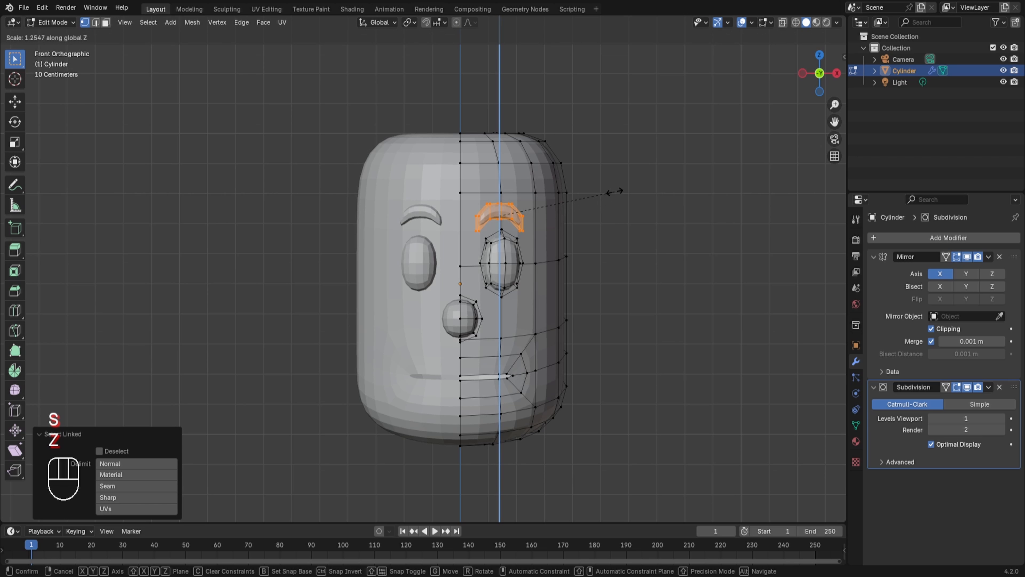
{"action": "left_click", "coordinate": [623, 186]}
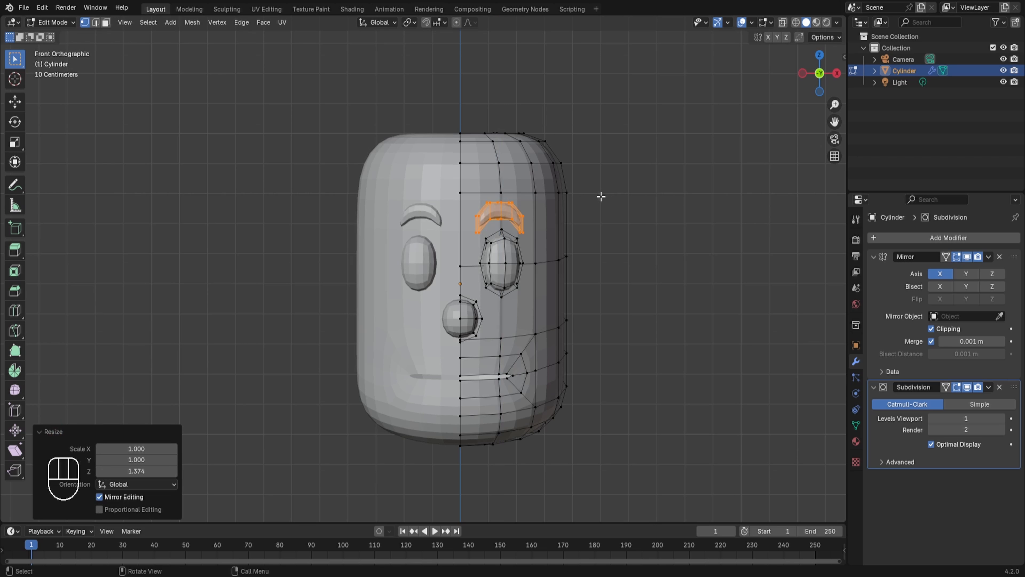
Thicken the eyebrow slightly along Y from the side view and clear the selection.
{"action": "key", "text": "KP_3"}
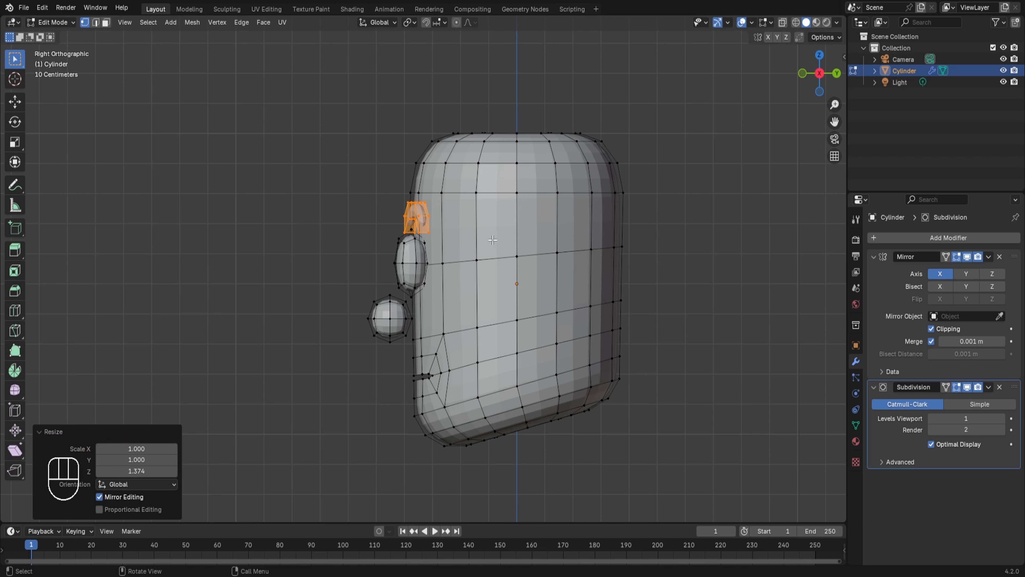
{"action": "key", "text": "s"}
{"action": "key", "text": "y"}
{"action": "left_click", "coordinate": [492, 238]}
{"action": "scroll", "coordinate": [375, 376], "scroll_direction": "up", "scroll_amount": 2}
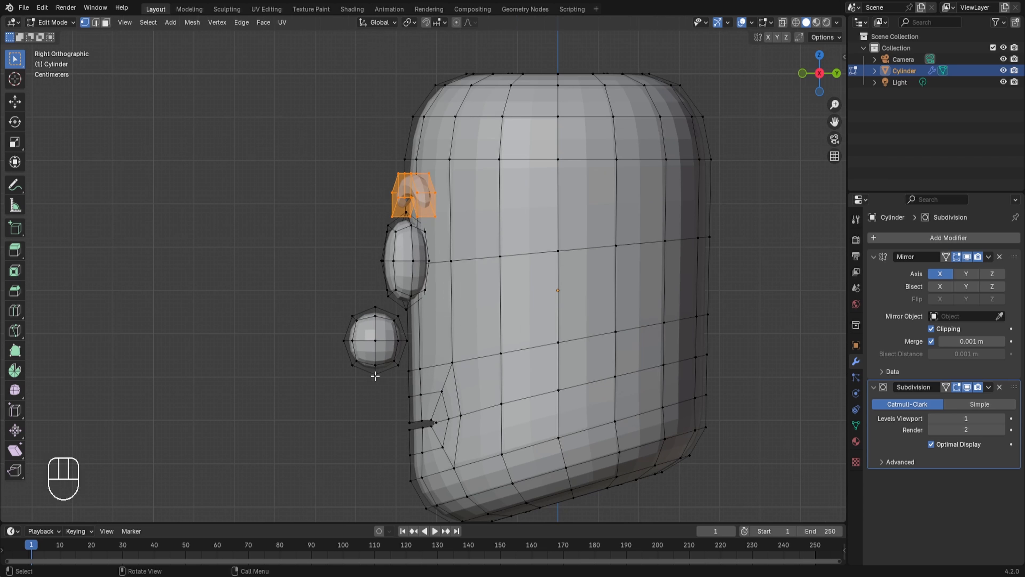
{"action": "scroll", "coordinate": [375, 376], "scroll_direction": "up", "scroll_amount": 1}
{"action": "key", "text": "alt+a"}
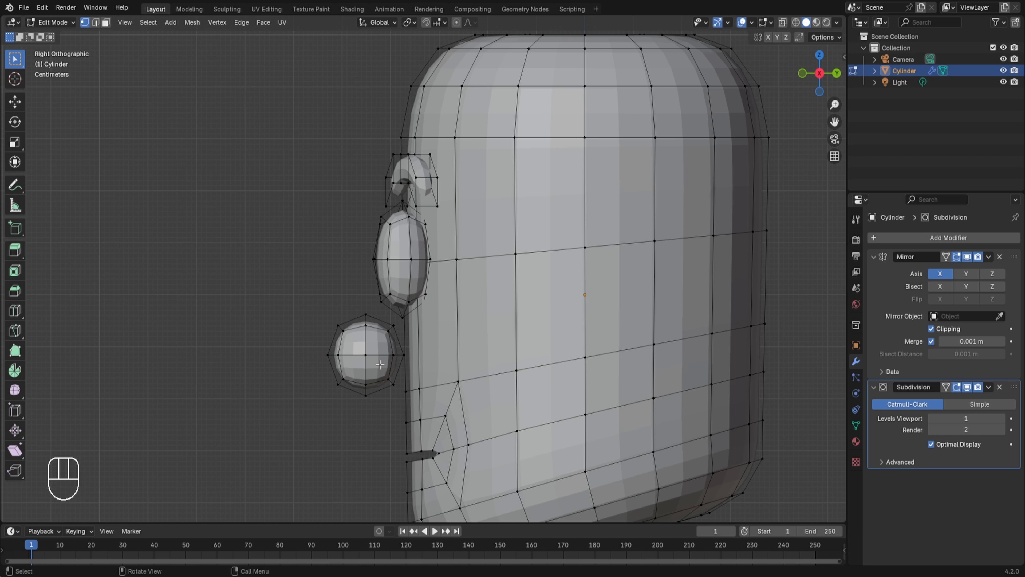
Select the linked nose mesh, move it about 0.02 m along Y toward the face, and return to Object Mode.
{"action": "key", "text": "Tab"}
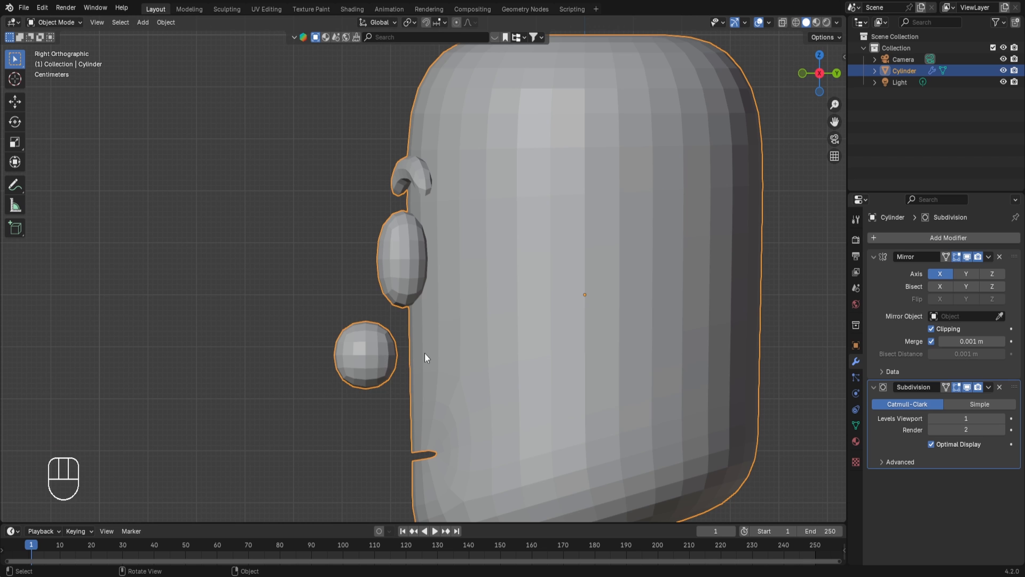
{"action": "key", "text": "Tab"}
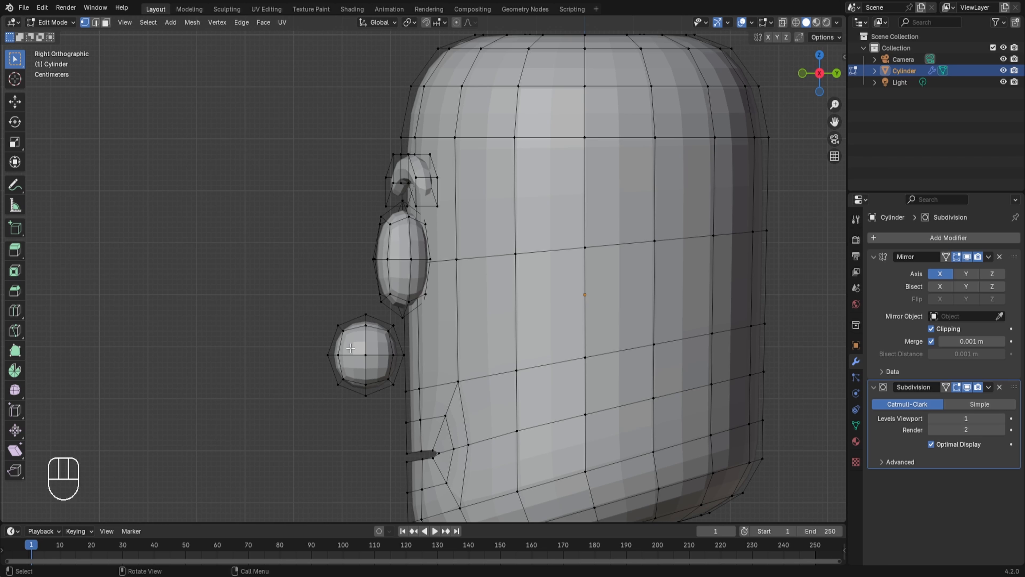
{"action": "key", "text": "l"}
{"action": "key", "text": "g"}
{"action": "key", "text": "y"}
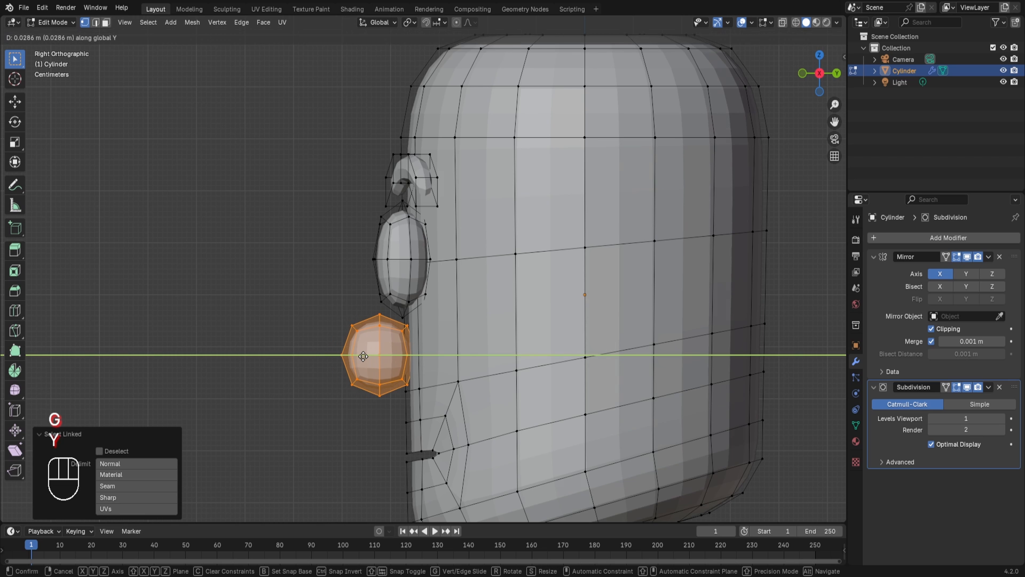
{"action": "left_click", "coordinate": [360, 364]}
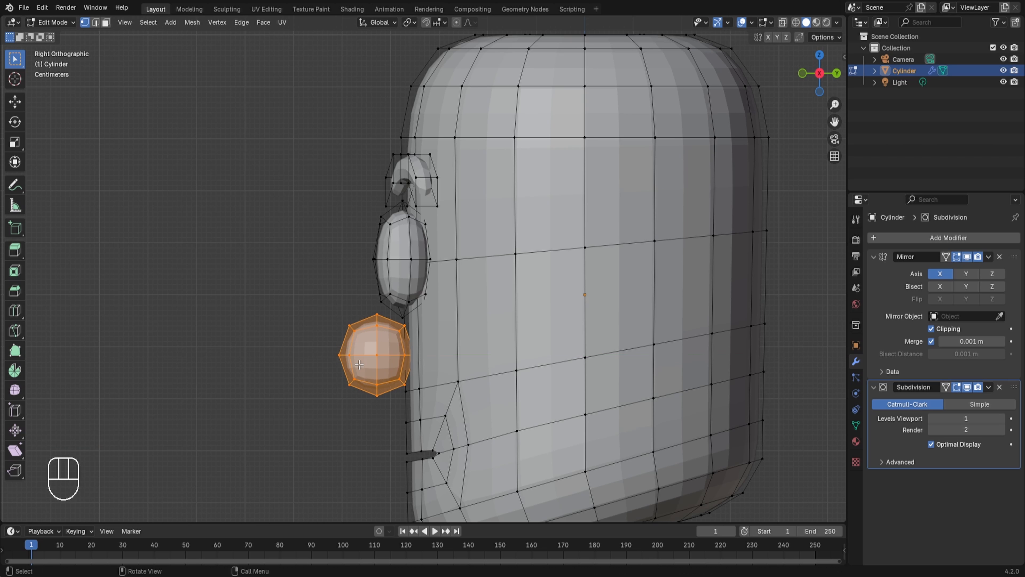
{"action": "key", "text": "Tab"}
{"action": "scroll", "coordinate": [527, 329], "scroll_direction": "down", "scroll_amount": 8}
{"action": "key", "text": "KP_1"}
{"action": "key", "text": "KP_3"}
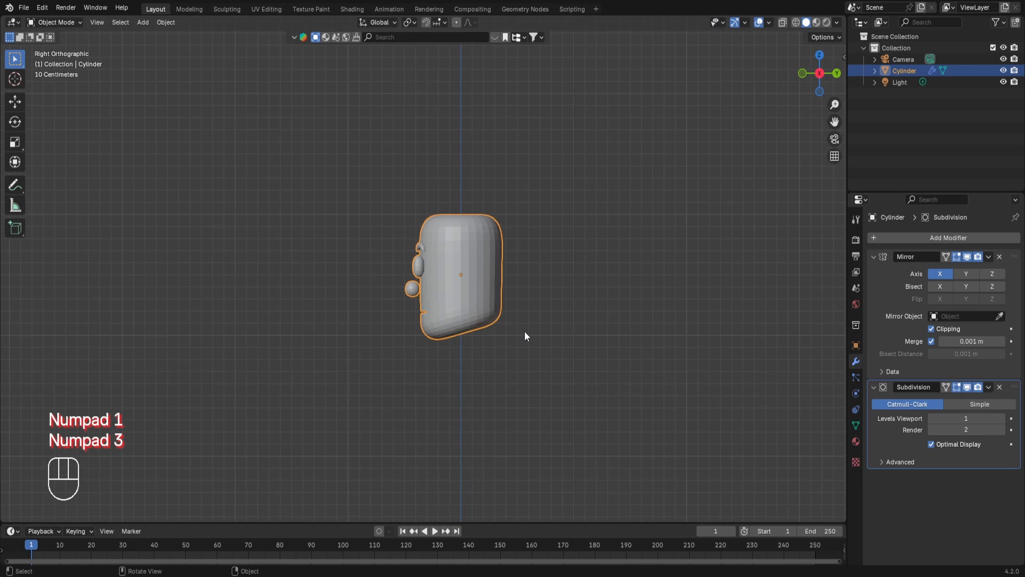
Add a cube for the ear and move it beside the head, about 1 m along X and 3.45 m along Z.
{"action": "middle_click_drag", "start_coordinate": [389, 355], "coordinate": [490, 403]}
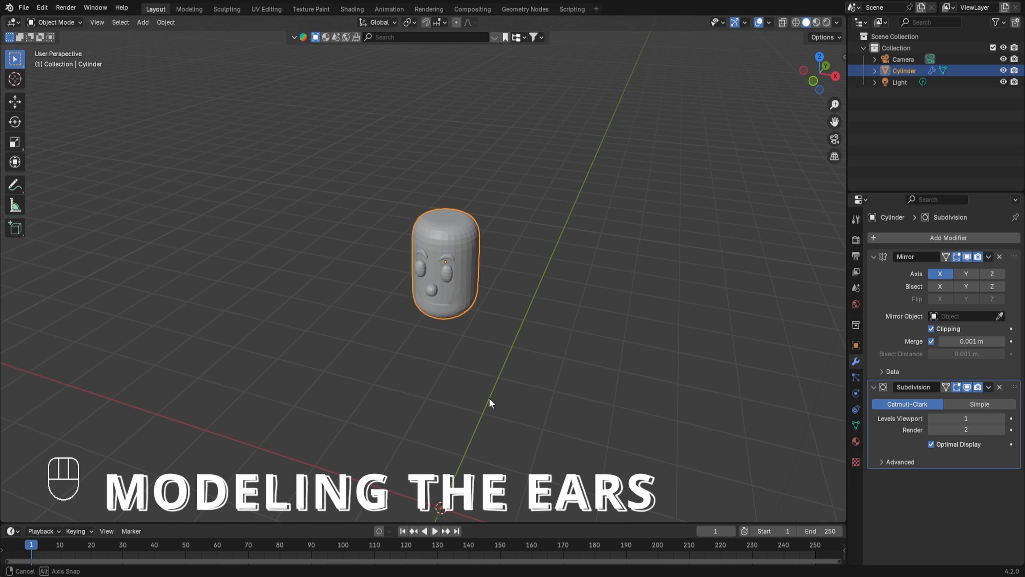
{"action": "key", "text": "KP_1"}
{"action": "scroll", "coordinate": [588, 308], "scroll_direction": "down", "scroll_amount": 3}
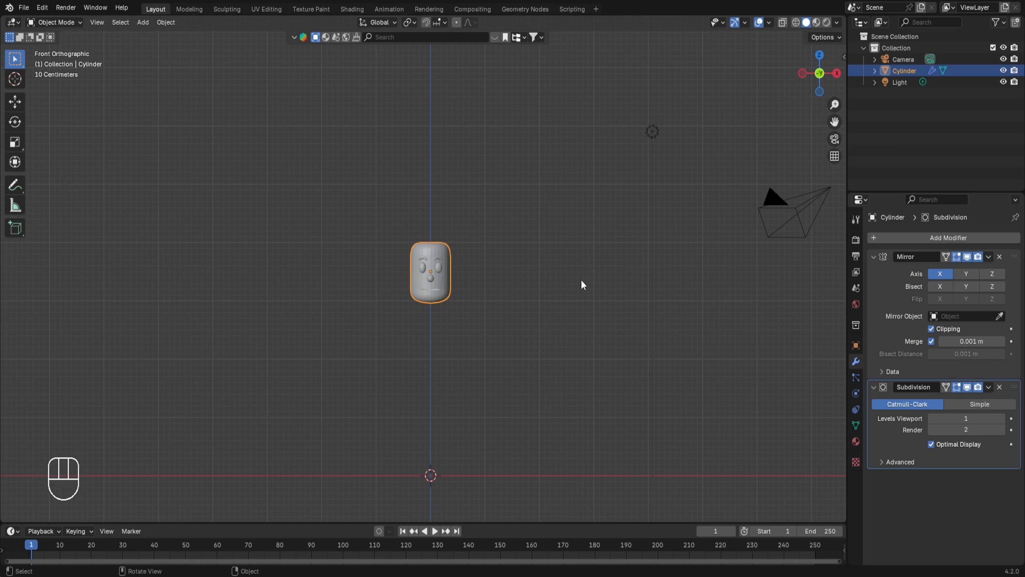
{"action": "key", "text": "shift+a"}
{"action": "mouse_move", "coordinate": [546, 234]}
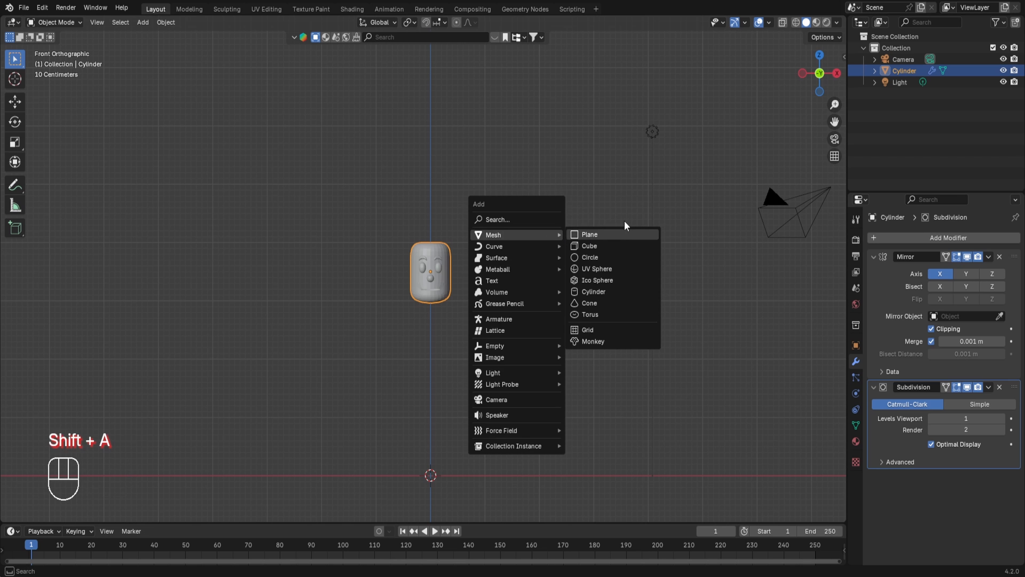
{"action": "left_click", "coordinate": [624, 246]}
{"action": "key", "text": "g"}
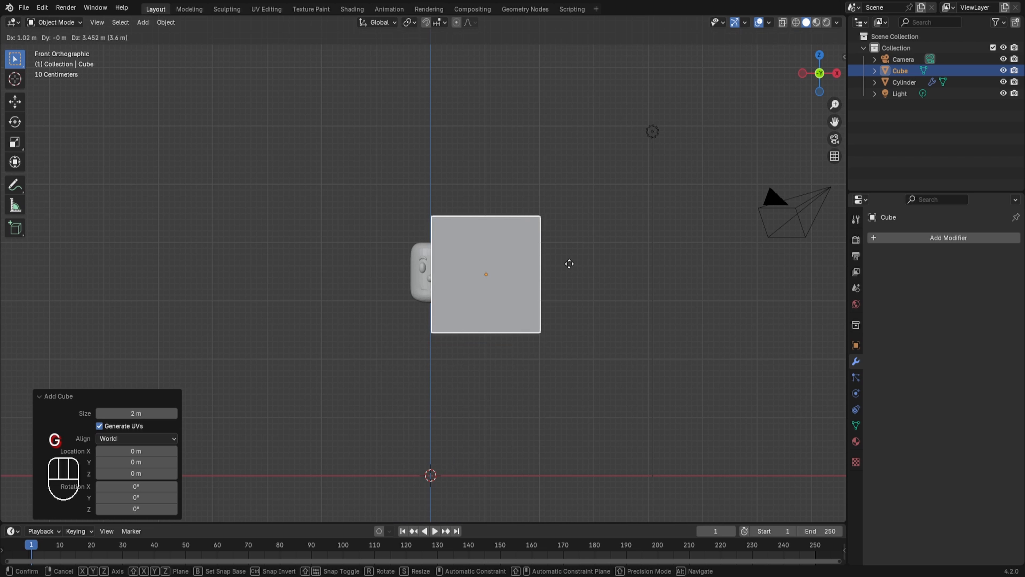
{"action": "left_click", "coordinate": [569, 263]}
Scale the cube's mesh down in Edit Mode to about a quarter of the head's height.
{"action": "key", "text": "Tab"}
{"action": "scroll", "coordinate": [647, 395], "scroll_direction": "up", "scroll_amount": 5}
{"action": "key", "text": "s"}
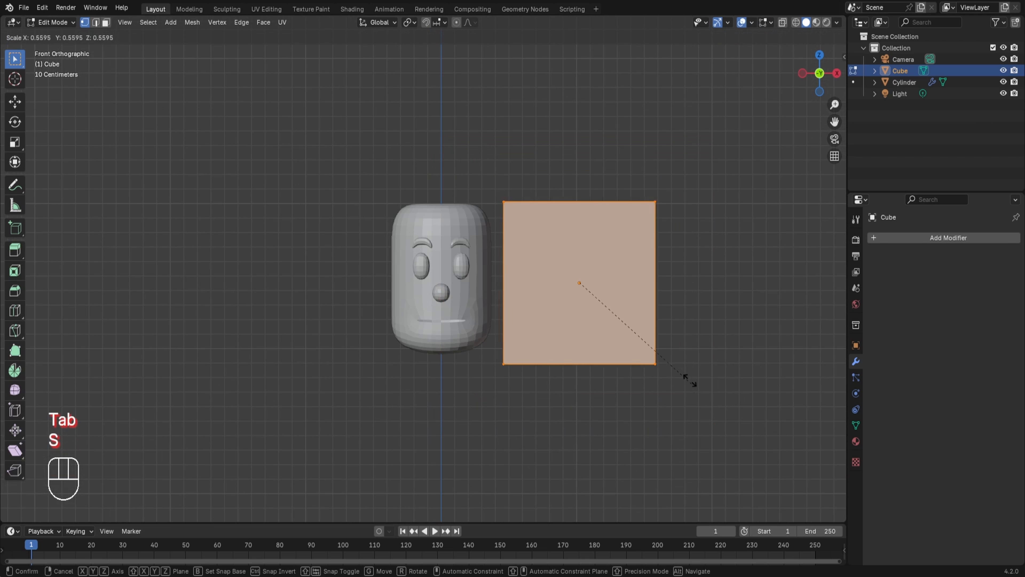
{"action": "left_click", "coordinate": [611, 311]}
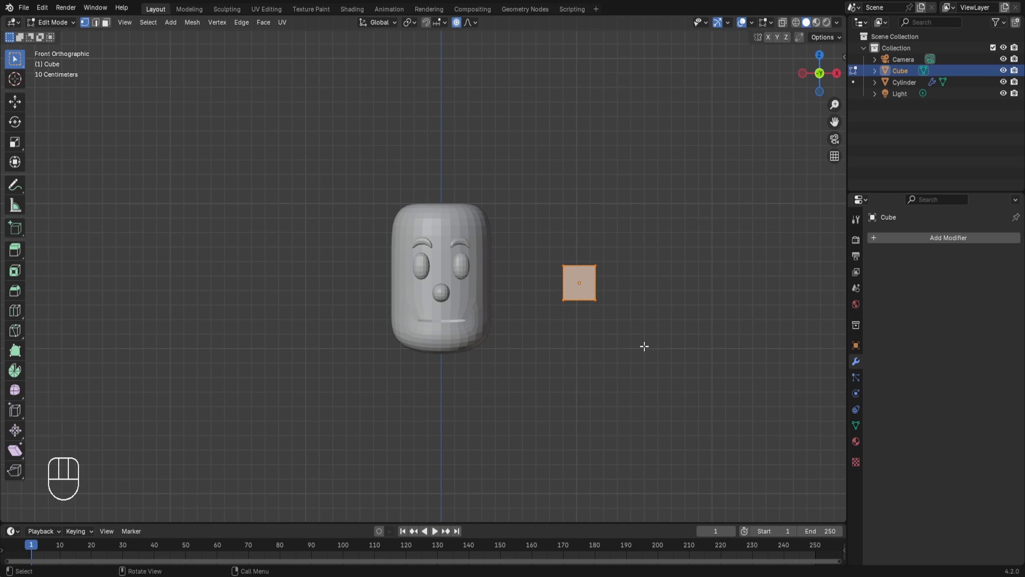
Move the cube object against the head's side, about -0.58 m along X and -0.03 m along Z.
{"action": "scroll", "coordinate": [643, 346], "scroll_direction": "up", "scroll_amount": 2}
{"action": "key", "text": "Tab"}
{"action": "key", "text": "g"}
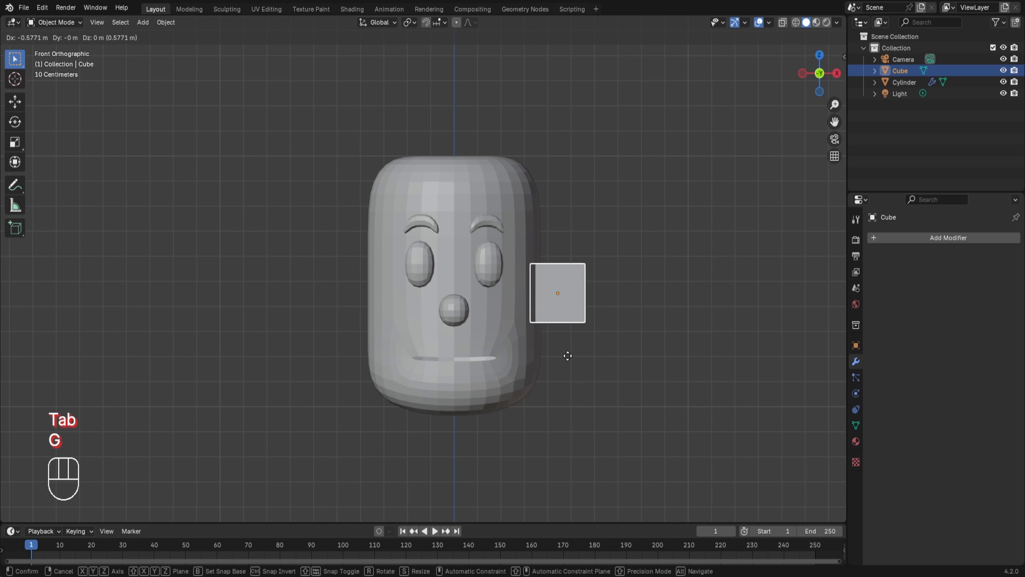
{"action": "left_click", "coordinate": [564, 360]}
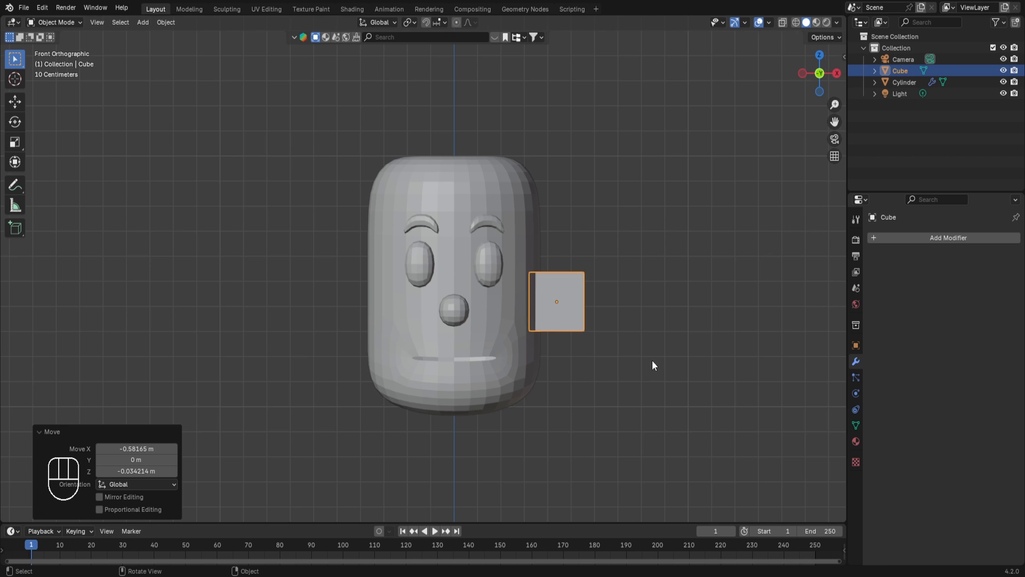
Scale the cube's mesh uniformly by about 0.782 in Edit Mode.
{"action": "key", "text": "Tab"}
{"action": "scroll", "coordinate": [710, 215], "scroll_direction": "up", "scroll_amount": 1}
{"action": "key", "text": "s"}
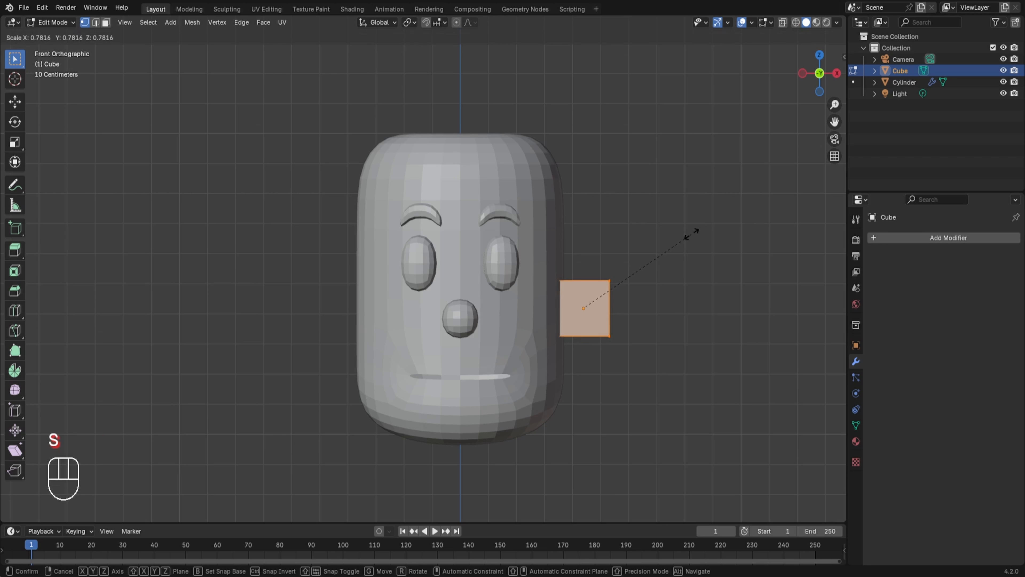
{"action": "left_click", "coordinate": [689, 235]}
Flatten the cube's mesh along Y by a factor of about 0.382.
{"action": "key", "text": "KP_3"}
{"action": "key", "text": "s"}
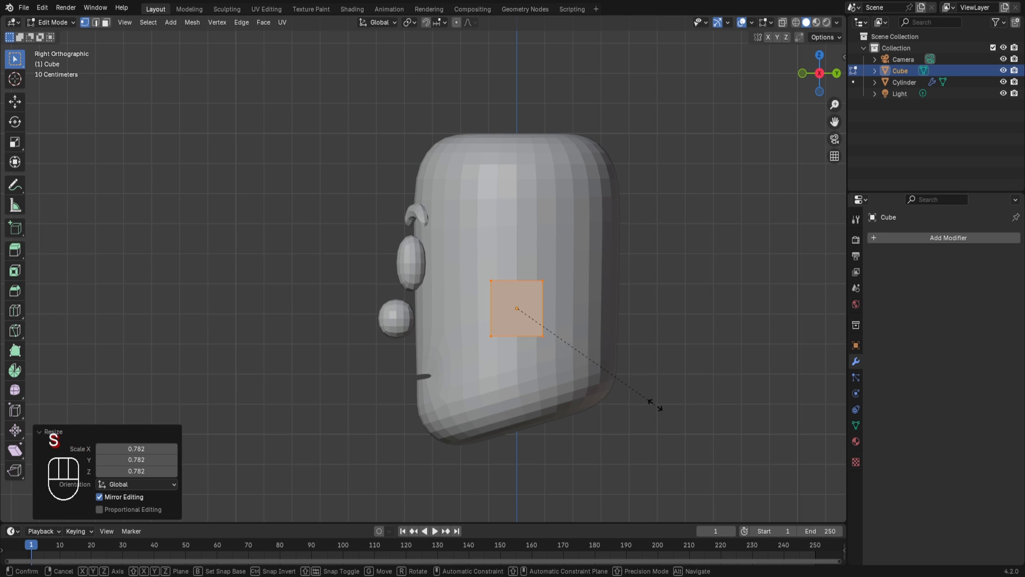
{"action": "key", "text": "y"}
{"action": "left_click", "coordinate": [555, 365]}
Cut the ear cube with one centred vertical and one centred horizontal edge loop in front view.
{"action": "key", "text": "KP_1"}
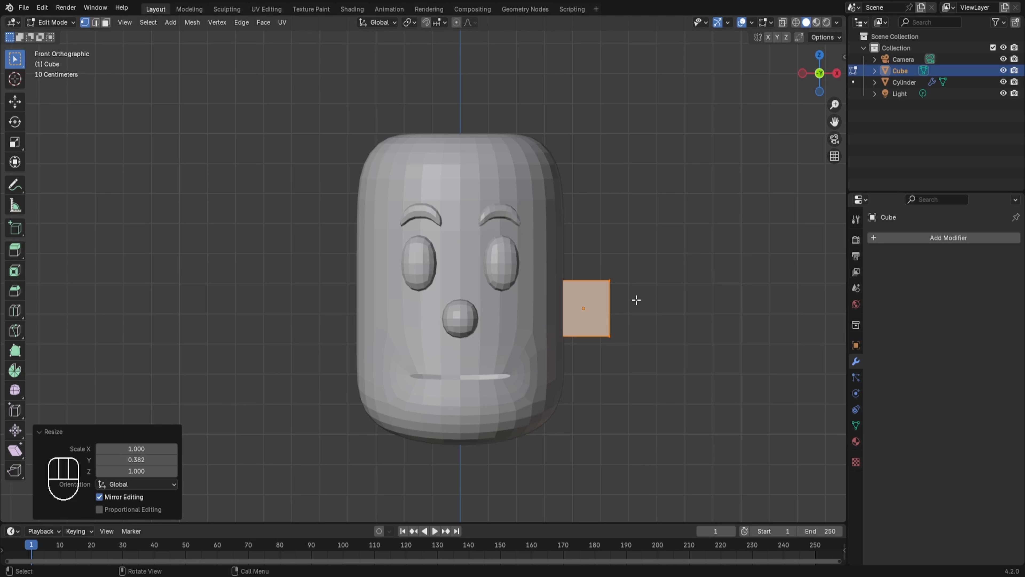
{"action": "scroll", "coordinate": [636, 301], "scroll_direction": "up", "scroll_amount": 1}
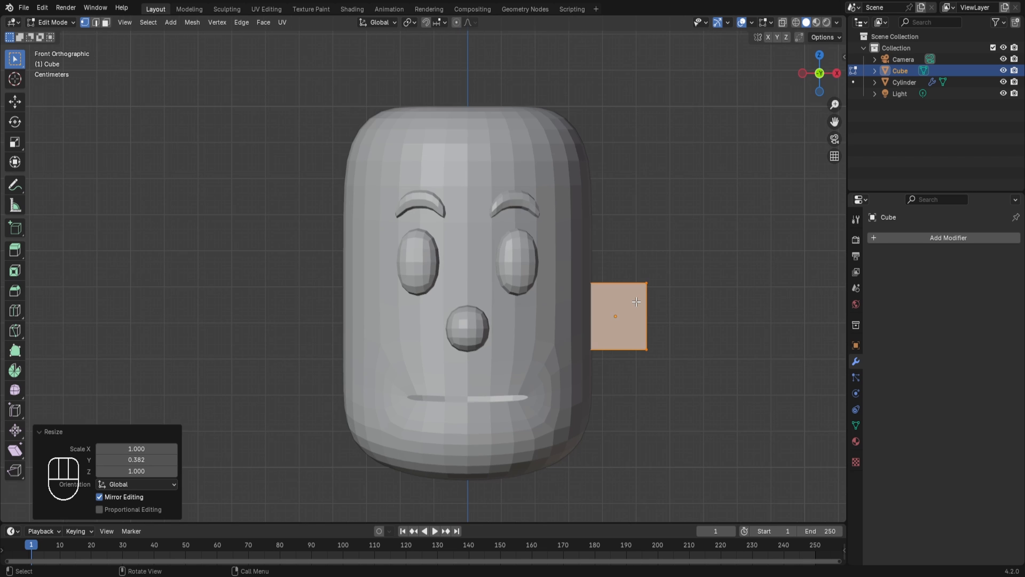
{"action": "key", "text": "ctrl+r"}
{"action": "left_click", "coordinate": [620, 286]}
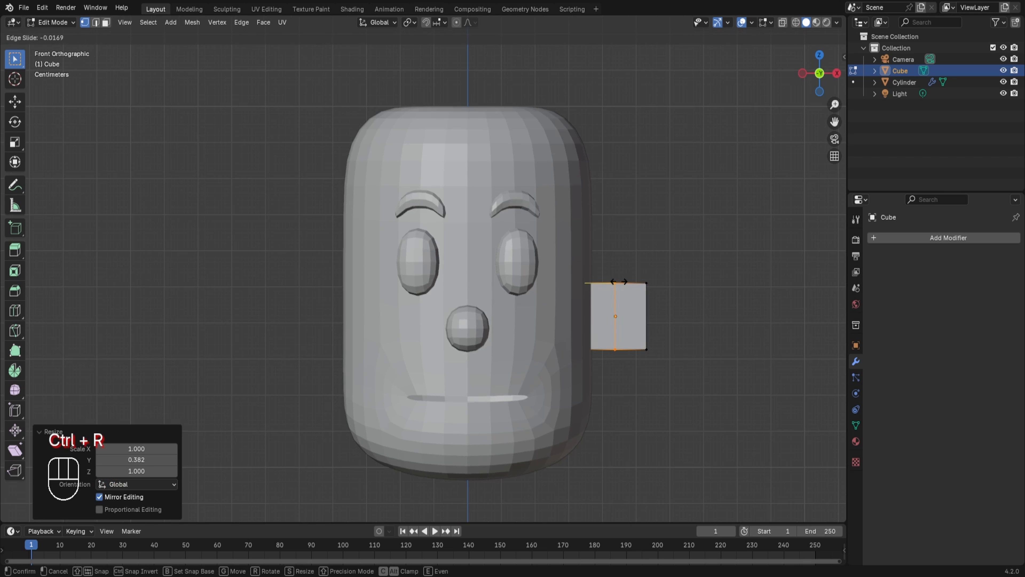
{"action": "right_click", "coordinate": [619, 285]}
{"action": "key", "text": "ctrl+r"}
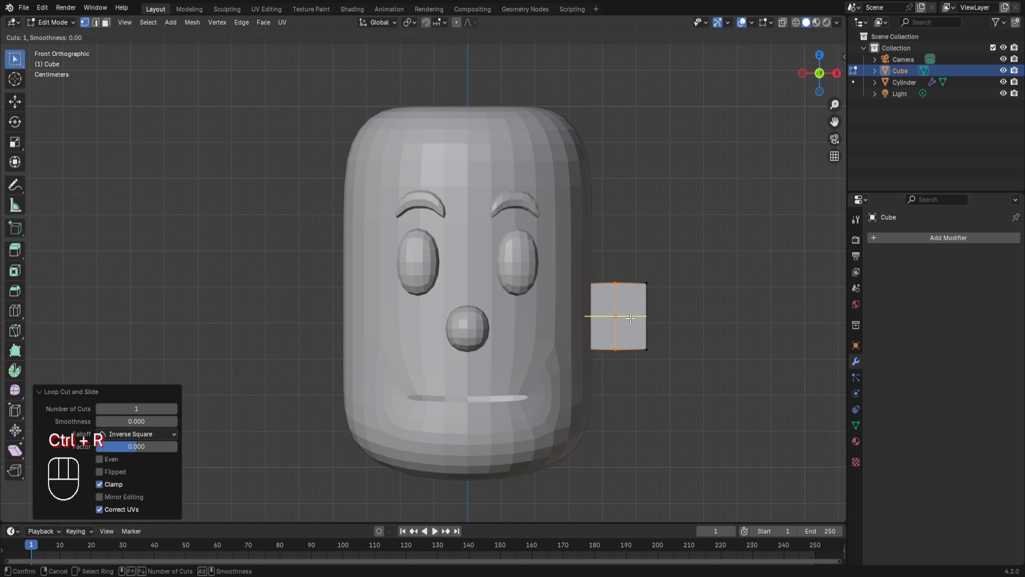
{"action": "left_click", "coordinate": [630, 318]}
{"action": "right_click", "coordinate": [636, 321]}
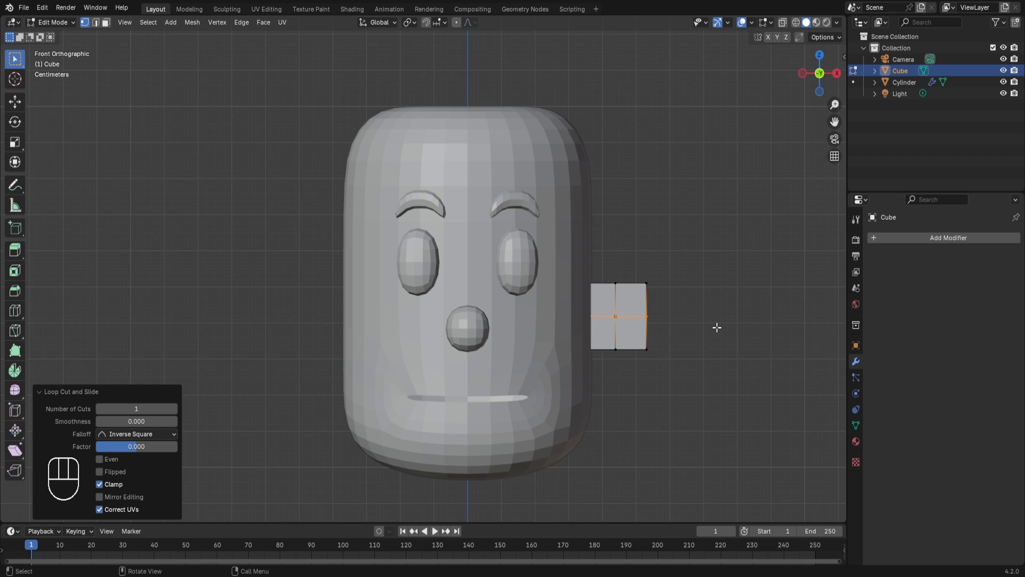
Stretch the ear's middle vertical column of vertices along Z by a factor of about 1.11.
{"action": "scroll", "coordinate": [717, 325], "scroll_direction": "up", "scroll_amount": 2}
{"action": "key", "text": "alt+z"}
{"action": "left_click_drag", "start_coordinate": [643, 262], "coordinate": [672, 402]}
{"action": "key", "text": "s"}
{"action": "key", "text": "z"}
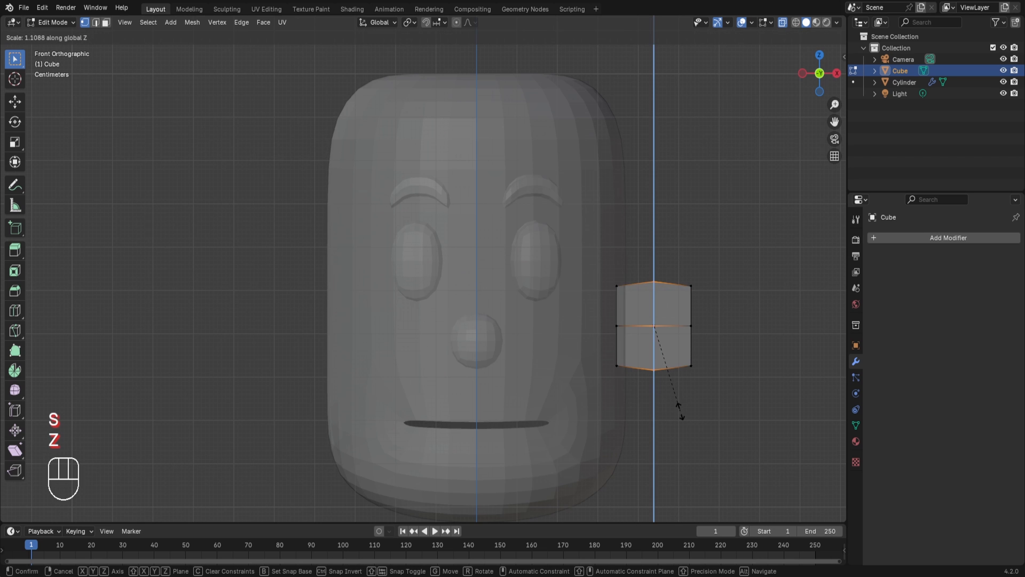
{"action": "left_click", "coordinate": [681, 416]}
Pull the ear's outer upper and lower corners about 0.029 m inward along X and scale them by about 0.935 along Z.
{"action": "left_click", "coordinate": [698, 381]}
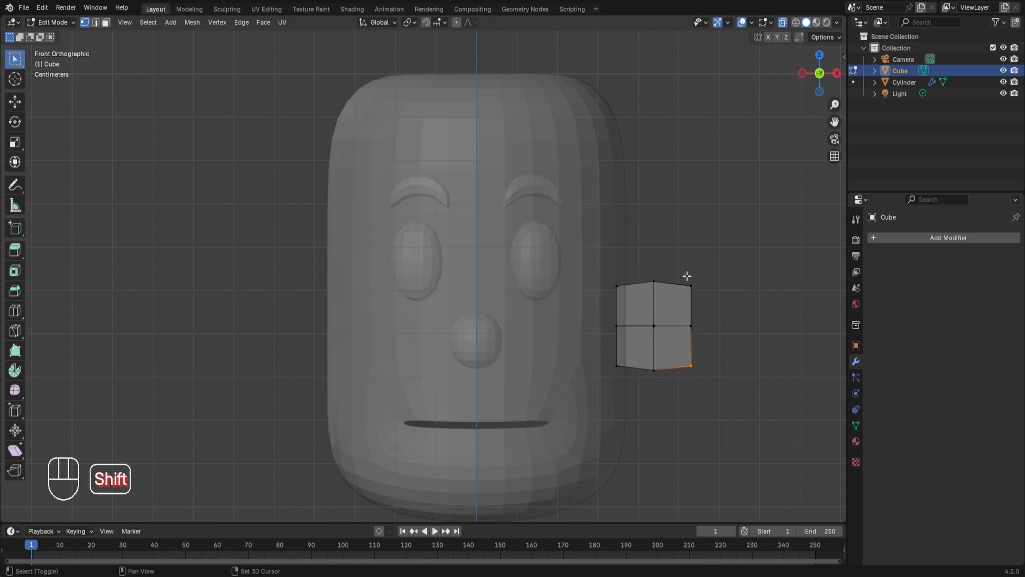
{"action": "left_click", "coordinate": [692, 286], "text": "shift"}
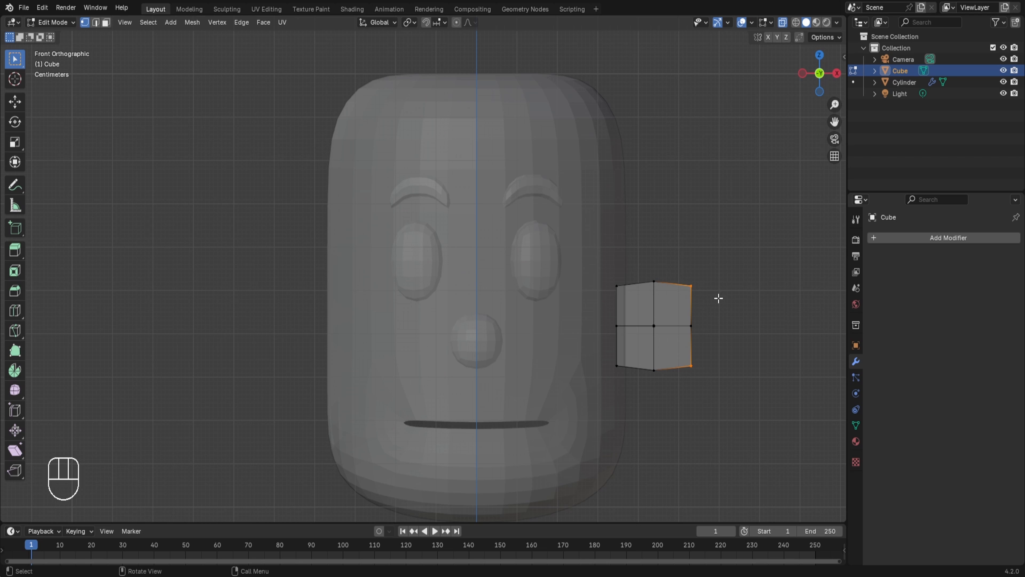
{"action": "key", "text": "g"}
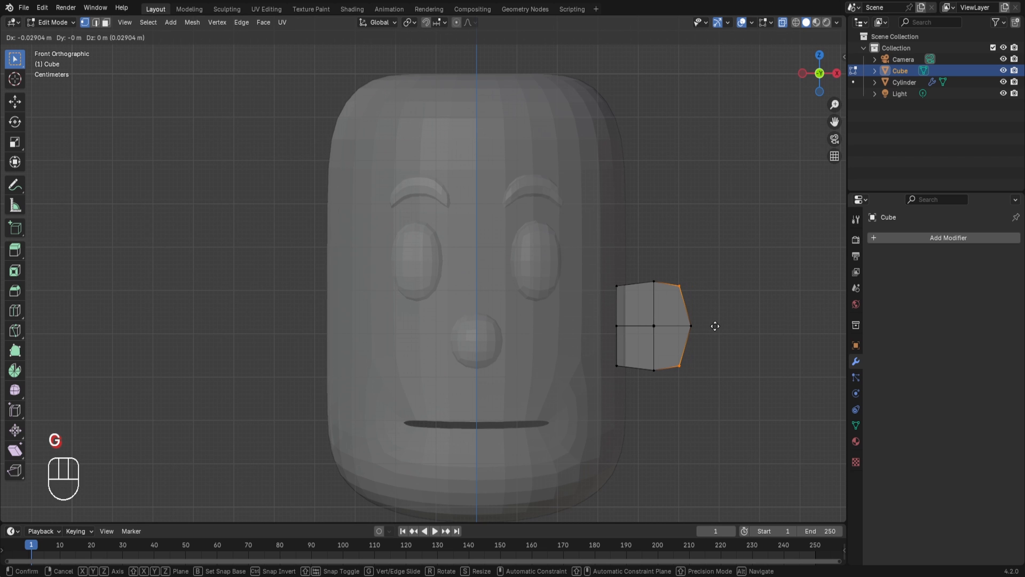
{"action": "left_click", "coordinate": [728, 296]}
{"action": "key", "text": "s"}
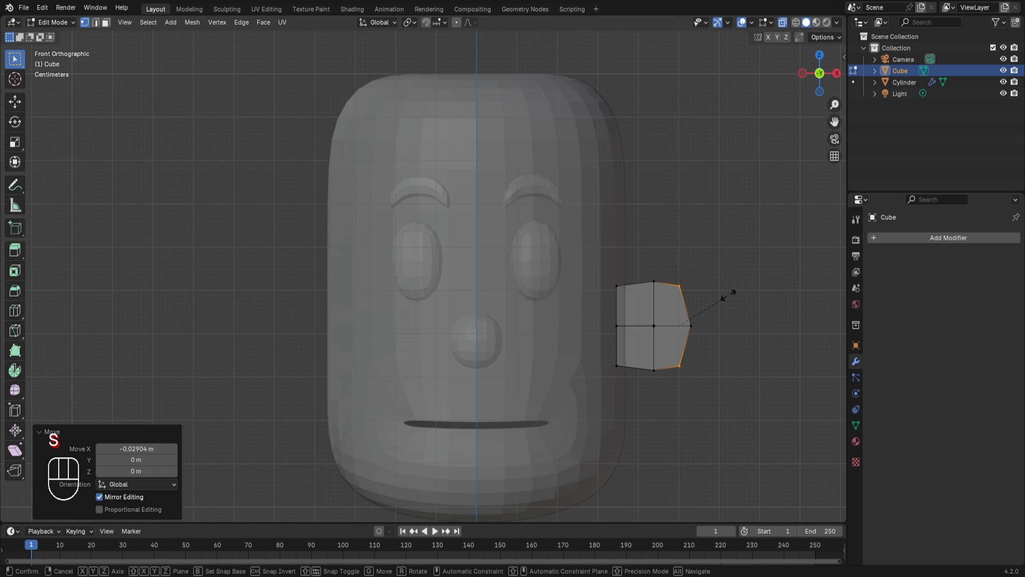
{"action": "key", "text": "z"}
{"action": "left_click", "coordinate": [724, 295]}
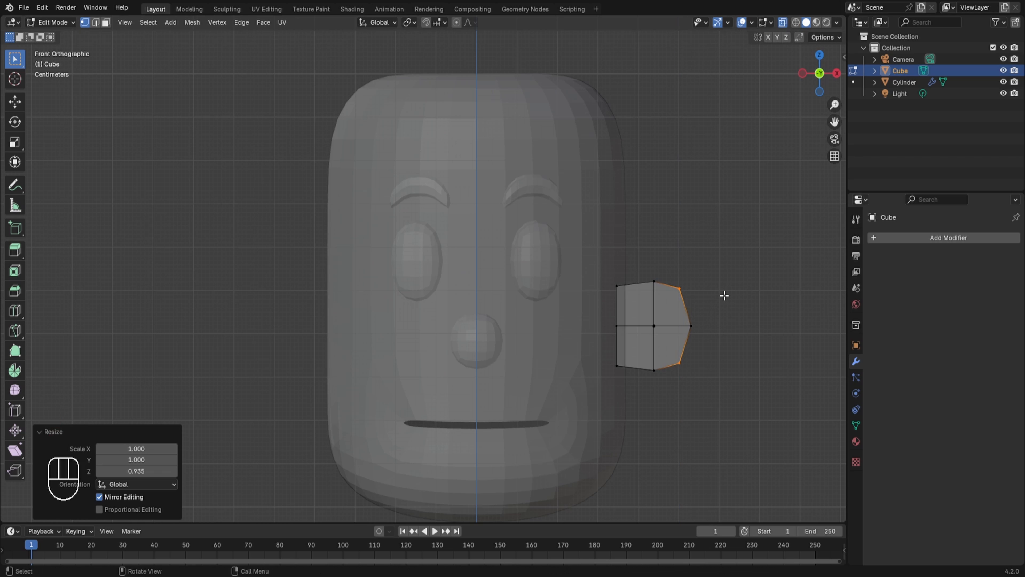
{"action": "key", "text": "alt+z"}
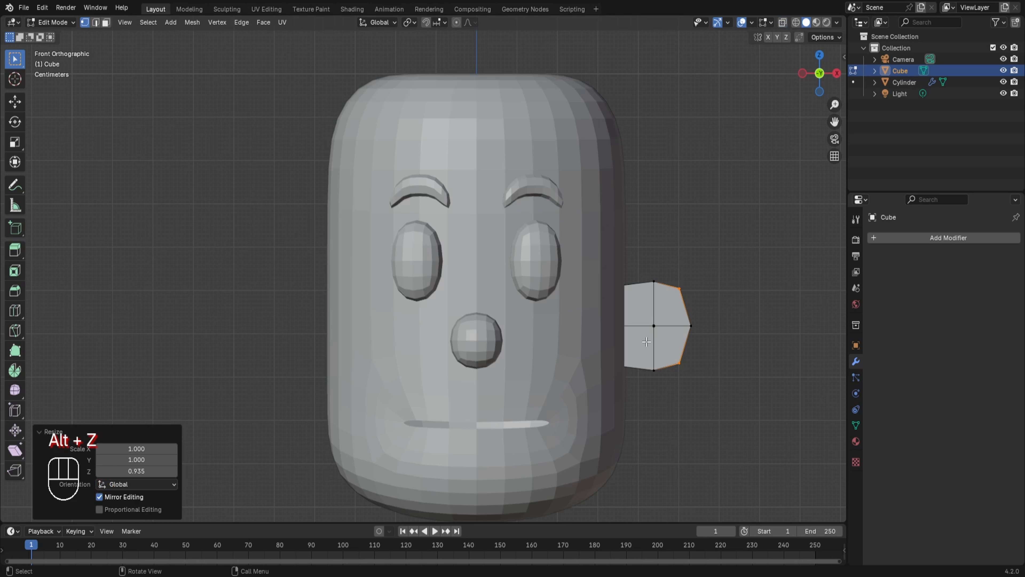
Inset the ear's four front faces together by about 0.029 m.
{"action": "key", "text": "3"}
{"action": "mouse_move", "coordinate": [674, 330]}
{"action": "middle_mouse_down"}
{"action": "mouse_move", "coordinate": [731, 298]}
{"action": "mouse_move", "coordinate": [691, 339]}
{"action": "middle_mouse_up"}
{"action": "left_click_drag", "start_coordinate": [674, 319], "coordinate": [692, 342]}
{"action": "key", "text": "i"}
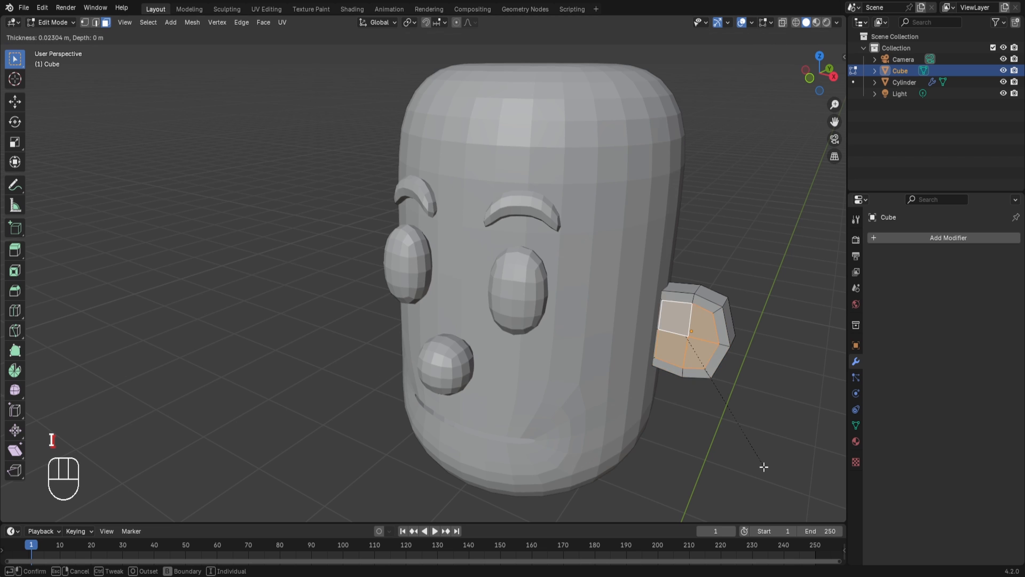
{"action": "left_click", "coordinate": [763, 466]}
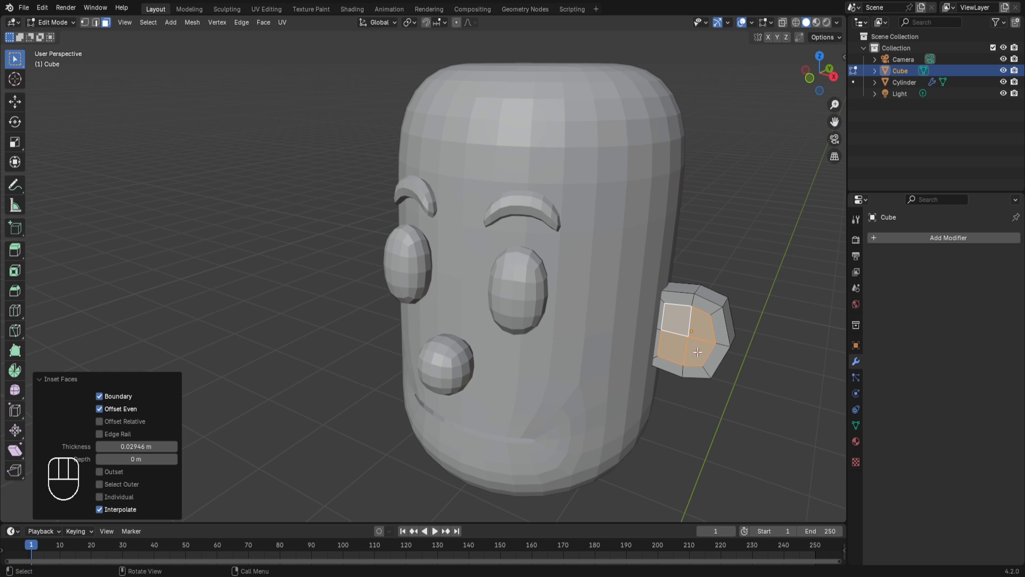
Extrude the ear's inset faces about 0.046 m inward and scale them uniformly to about 0.903.
{"action": "key", "text": "e"}
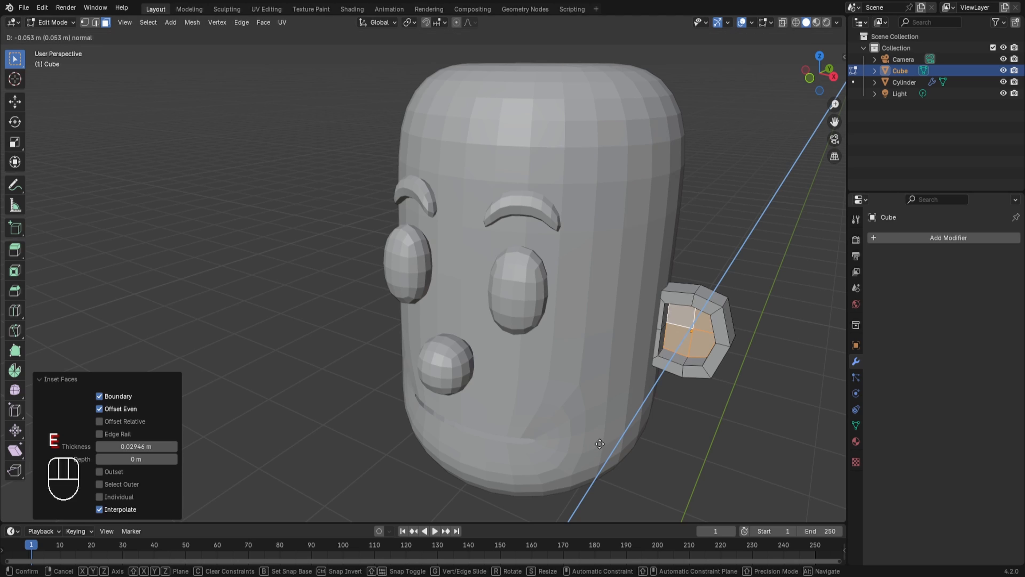
{"action": "left_click", "coordinate": [600, 443]}
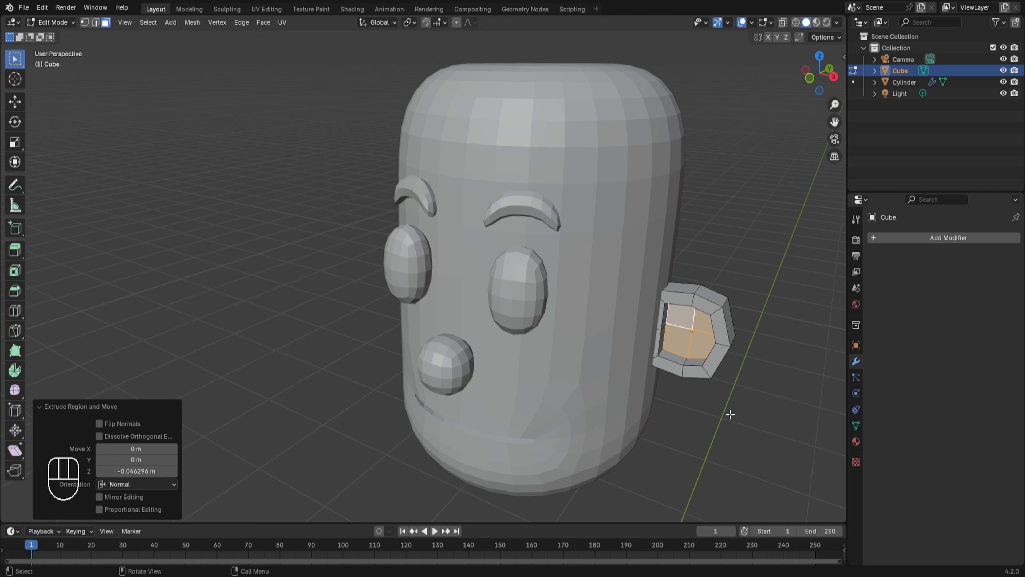
{"action": "key", "text": "s"}
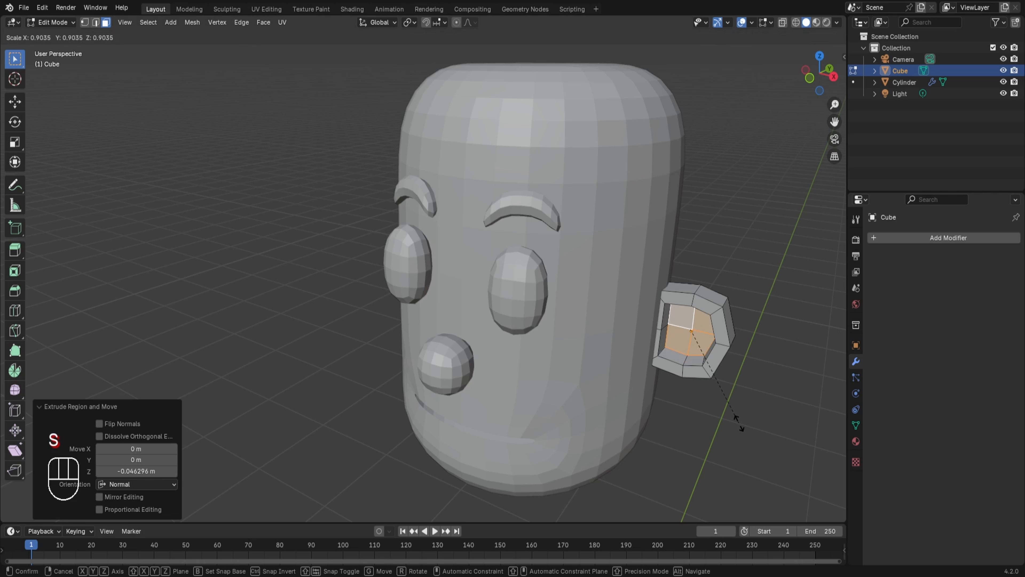
{"action": "left_click", "coordinate": [738, 422]}
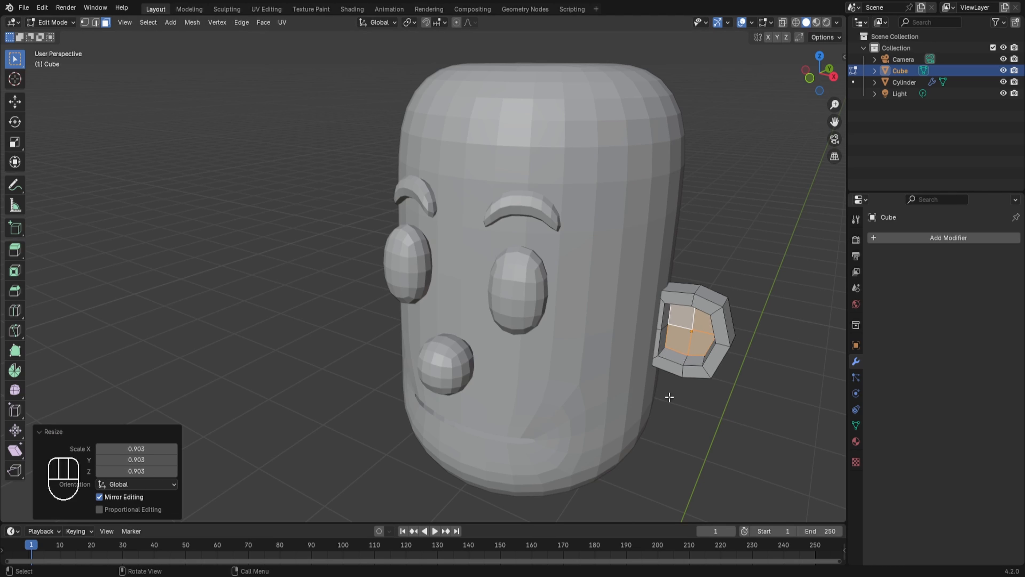
Rotate the ear's entire mesh about 7.26° around the Z axis.
{"action": "key", "text": "KP_7"}
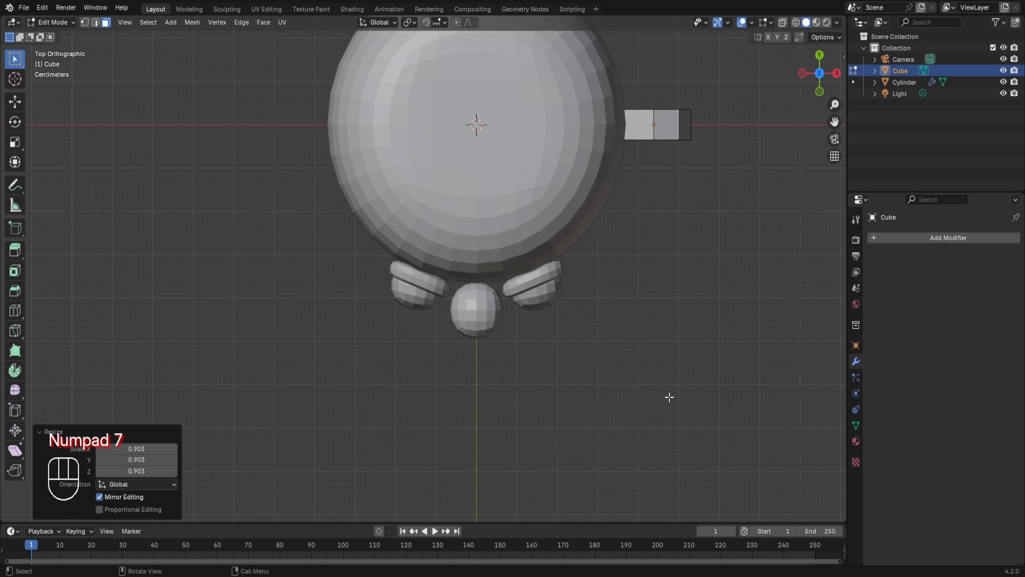
{"action": "key", "text": "a"}
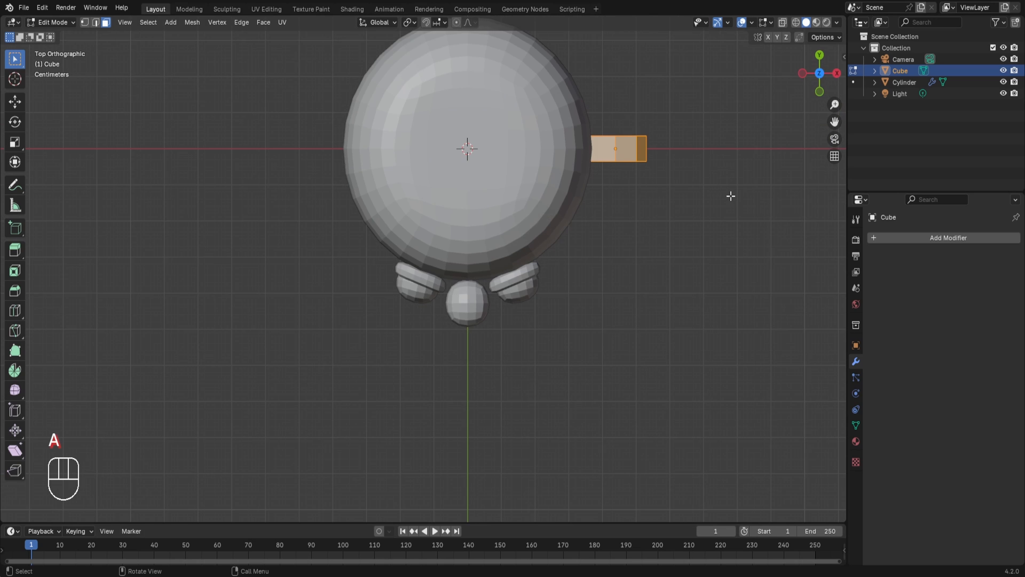
{"action": "key", "text": "r"}
{"action": "key", "text": "z"}
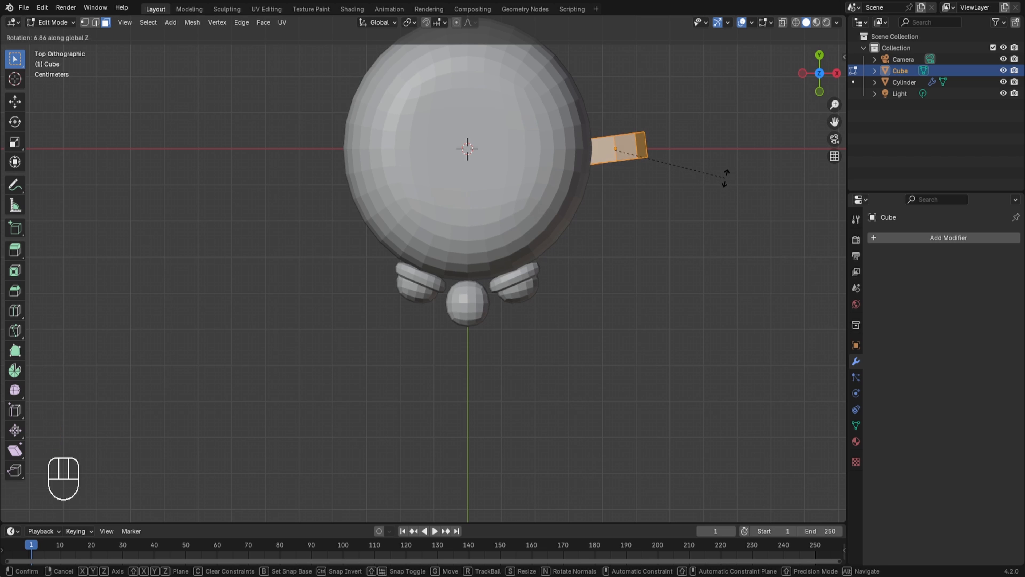
{"action": "left_click", "coordinate": [724, 177]}
Join the ear cube into the head object in Object Mode, keeping the head as the active object.
{"action": "key", "text": "KP_1"}
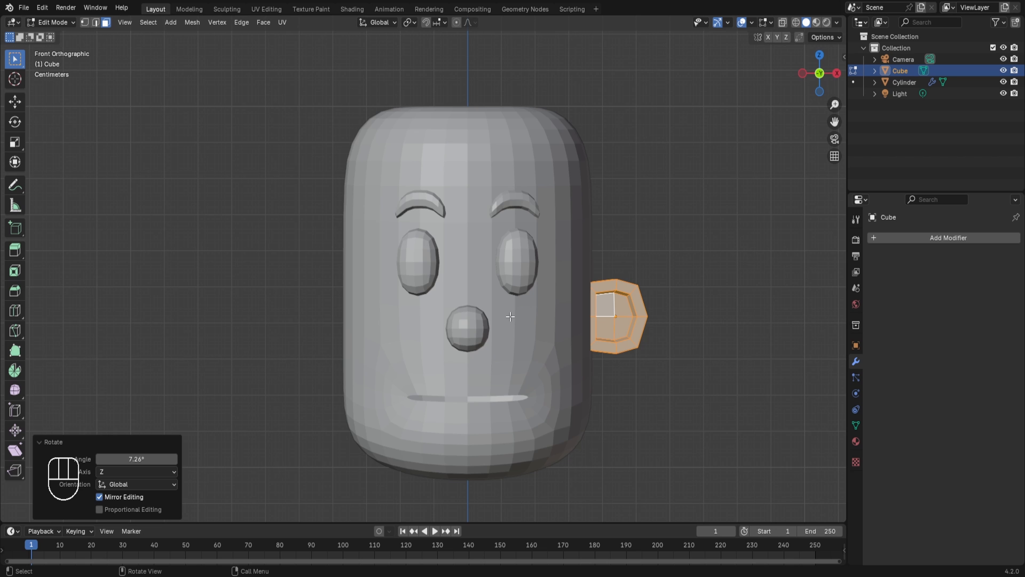
{"action": "key", "text": "Tab"}
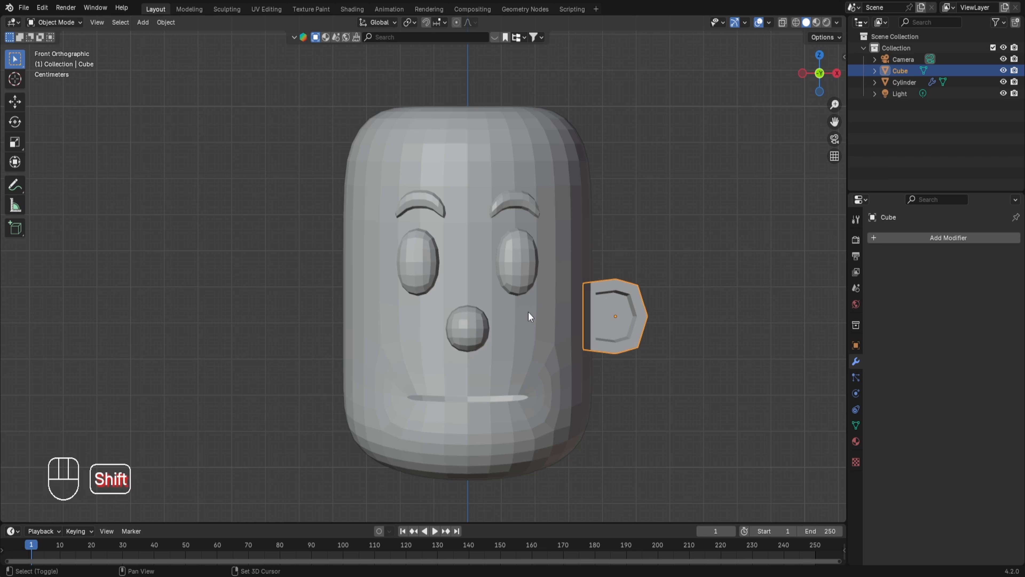
{"action": "left_click", "coordinate": [488, 288], "text": "shift"}
{"action": "key", "text": "ctrl+j"}
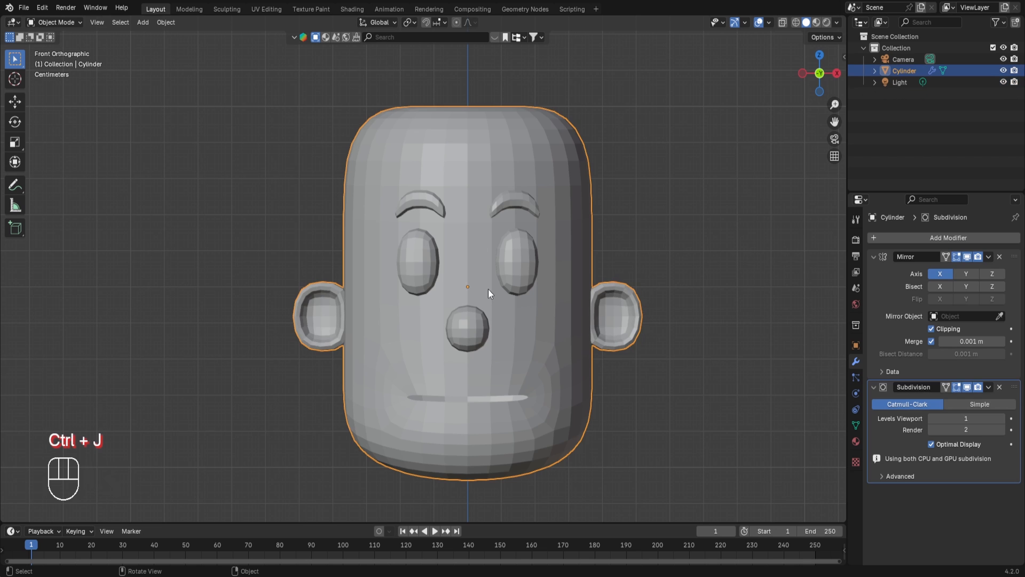
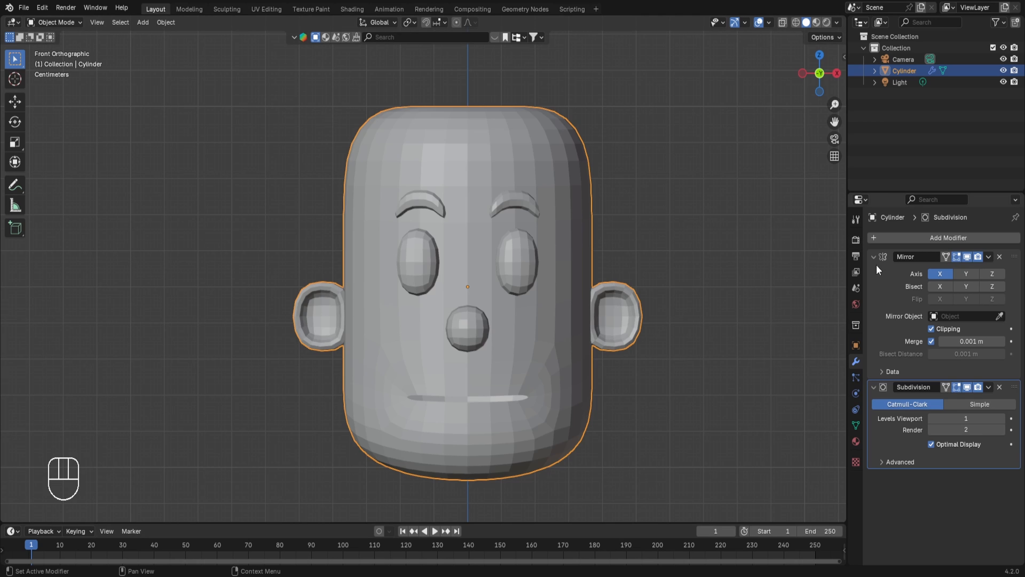
Disable the head's Mirror modifier in the viewport to expose the inside of the half head.
{"action": "left_click", "coordinate": [967, 257]}
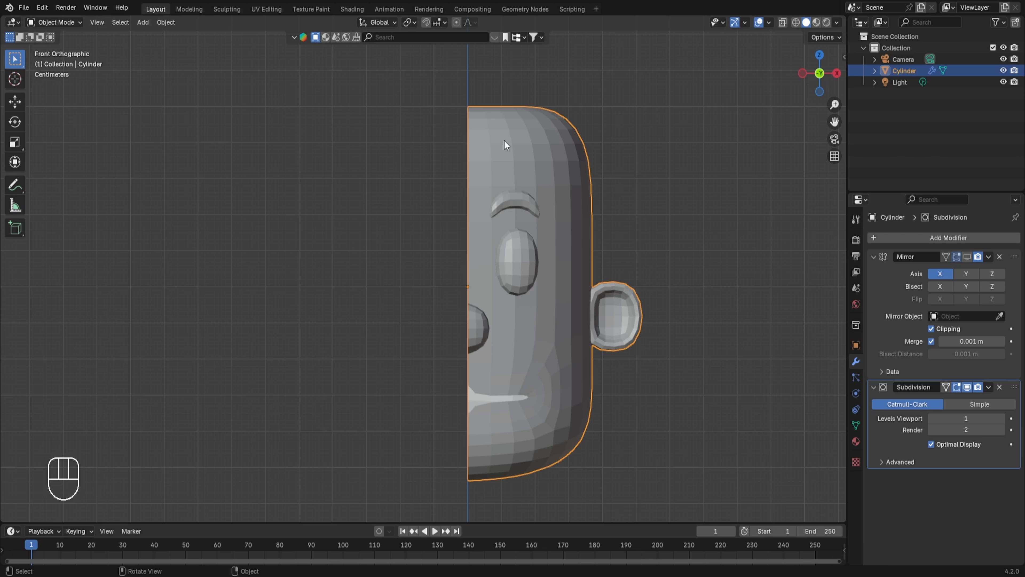
{"action": "middle_click_drag", "start_coordinate": [424, 308], "coordinate": [523, 316]}
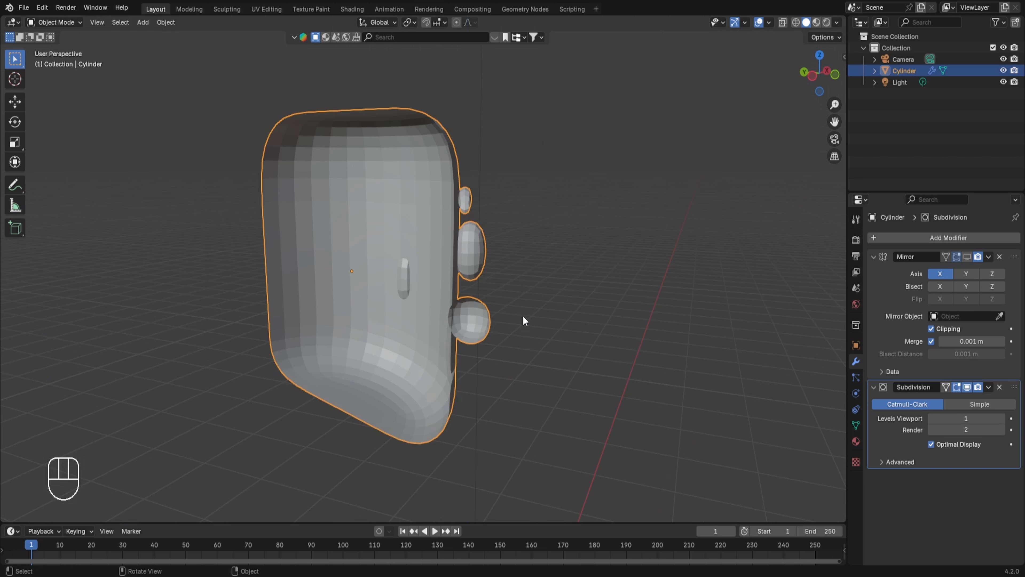
{"action": "scroll", "coordinate": [525, 311], "scroll_direction": "up", "scroll_amount": 2}
{"action": "middle_click_drag", "start_coordinate": [454, 323], "coordinate": [473, 307]}
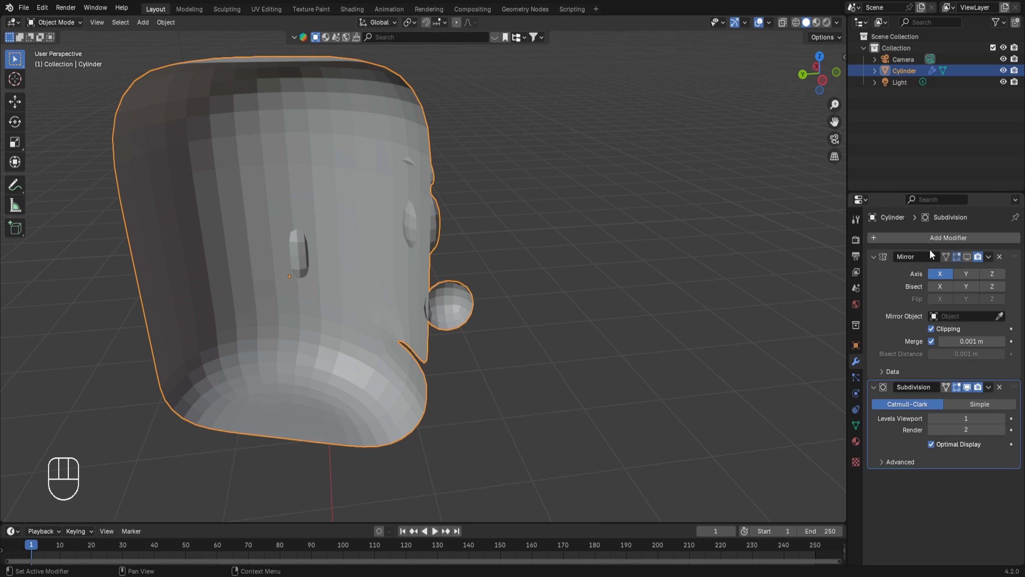
Add a Solidify modifier to the head between Mirror and Subdivision, with a thickness of 0.018 m.
{"action": "left_click", "coordinate": [932, 235]}
{"action": "mouse_move", "coordinate": [894, 278]}
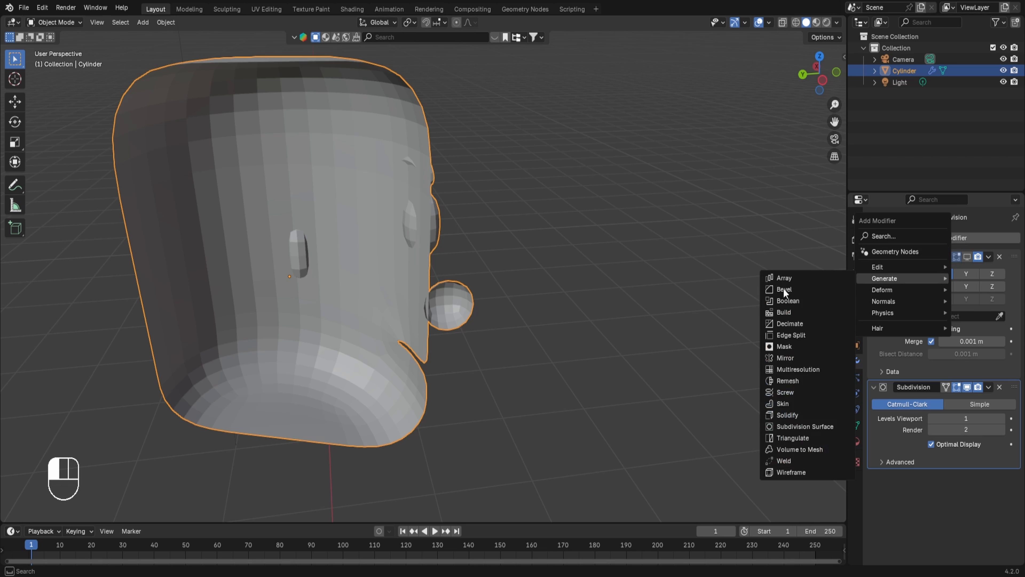
{"action": "left_click", "coordinate": [787, 415]}
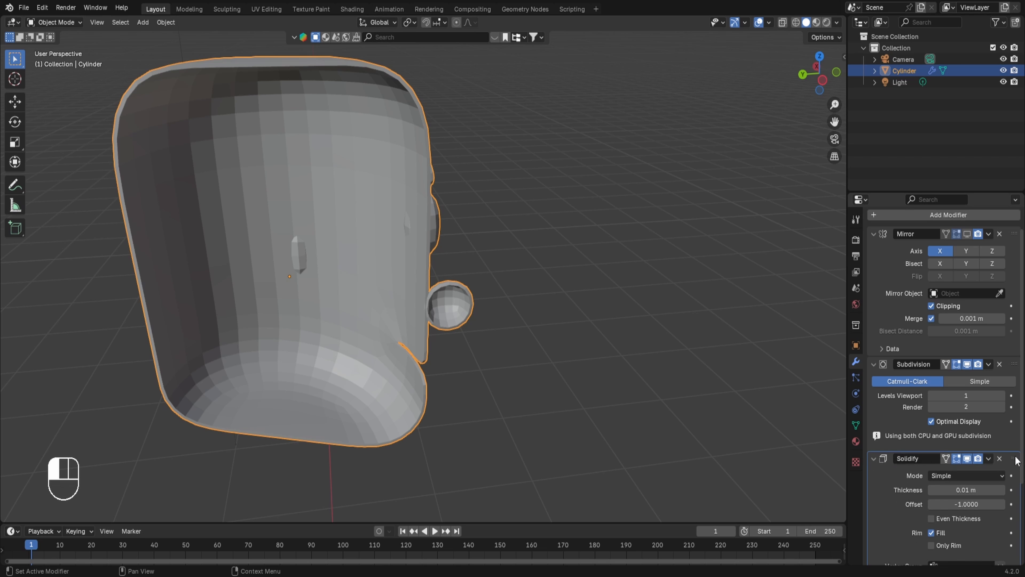
{"action": "left_click_drag", "start_coordinate": [1014, 468], "coordinate": [1014, 320]}
{"action": "left_click_drag", "start_coordinate": [966, 395], "coordinate": [985, 396], "text": "shift"}
Examine the thickened half head's interior and its mouth opening from several angles and distances.
{"action": "middle_click_drag", "start_coordinate": [589, 174], "coordinate": [654, 172]}
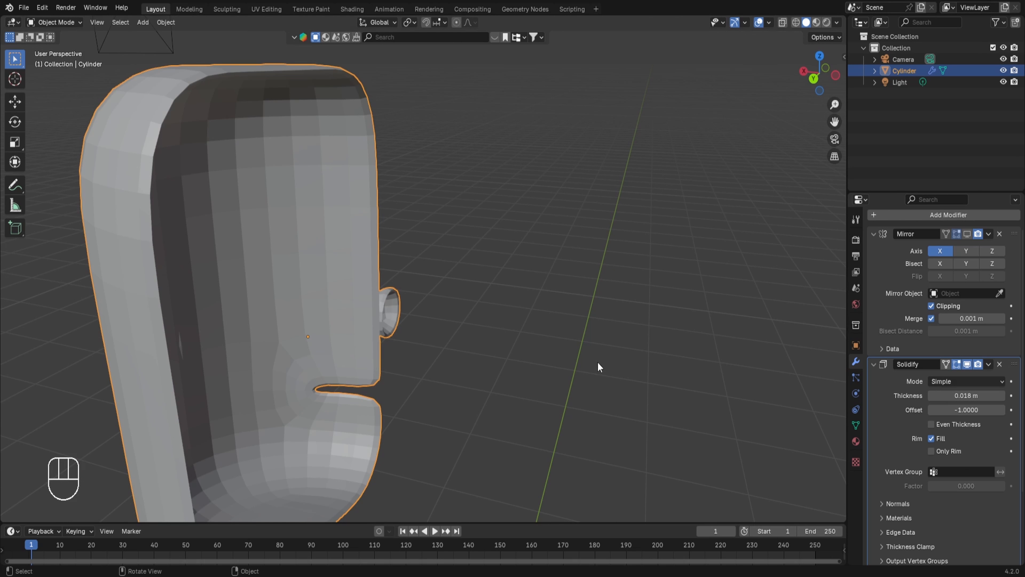
{"action": "scroll", "coordinate": [597, 362], "scroll_direction": "down", "scroll_amount": 2}
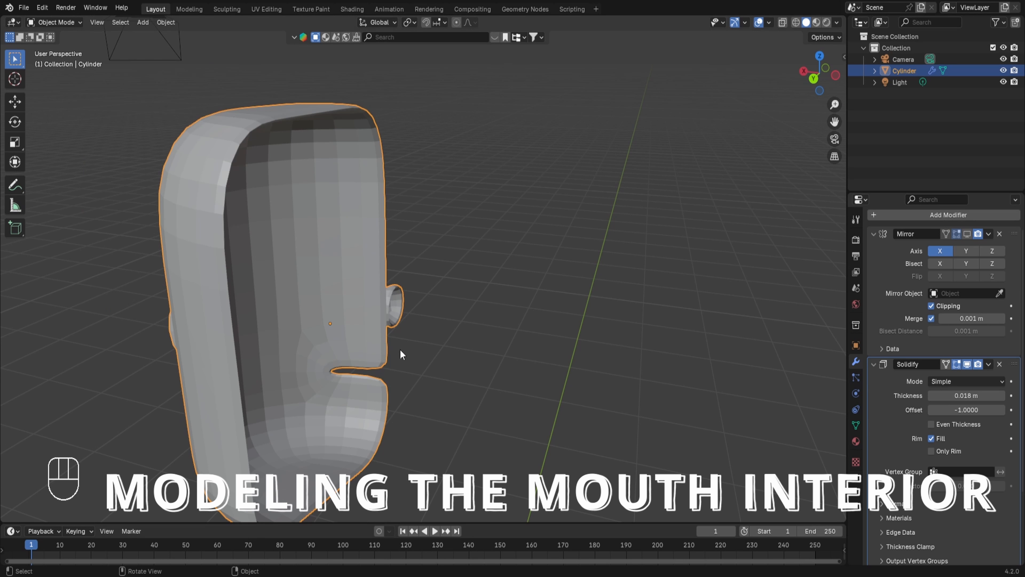
{"action": "middle_click_drag", "start_coordinate": [337, 394], "coordinate": [390, 411]}
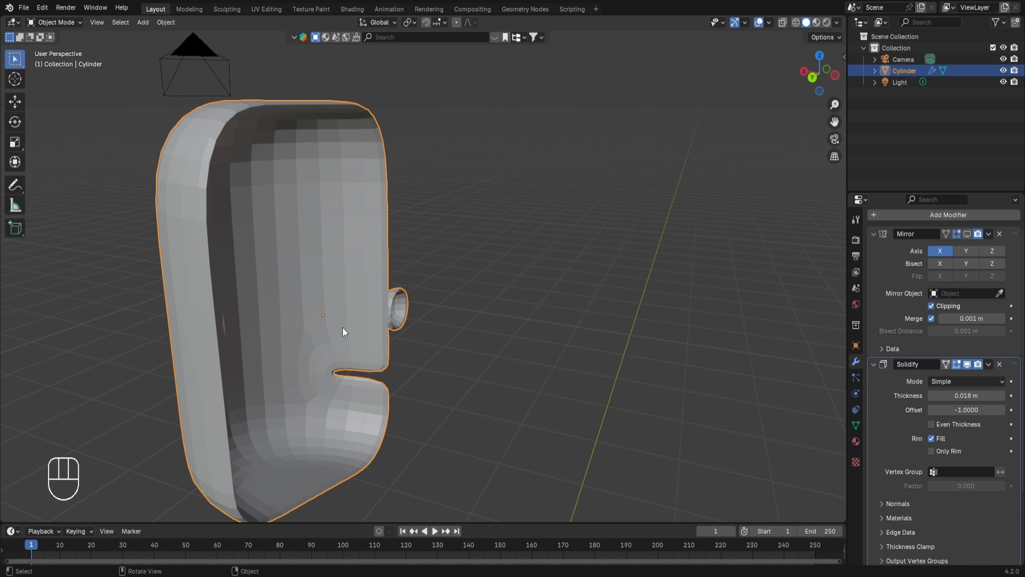
{"action": "scroll", "coordinate": [509, 368], "scroll_direction": "down", "scroll_amount": 2}
{"action": "middle_click_drag", "start_coordinate": [509, 368], "coordinate": [444, 358]}
{"action": "scroll", "coordinate": [551, 388], "scroll_direction": "down", "scroll_amount": 4}
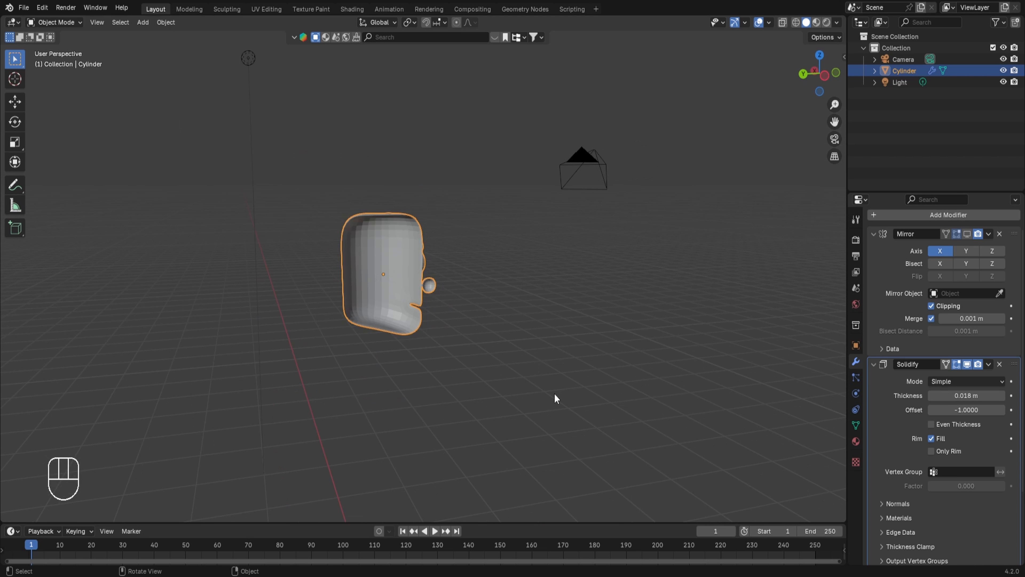
{"action": "scroll", "coordinate": [562, 374], "scroll_direction": "down", "scroll_amount": 4}
{"action": "middle_click_drag", "start_coordinate": [564, 379], "coordinate": [488, 394]}
Add a 2 m cube at the world origin and give it a Subdivision Surface modifier.
{"action": "key", "text": "shift+a"}
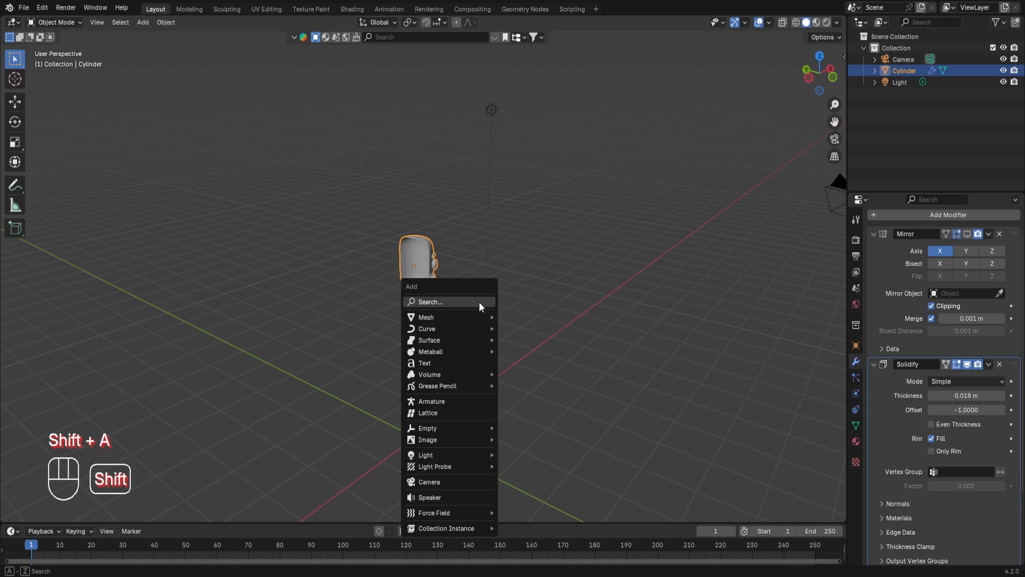
{"action": "mouse_move", "coordinate": [477, 319]}
{"action": "left_click", "coordinate": [517, 327]}
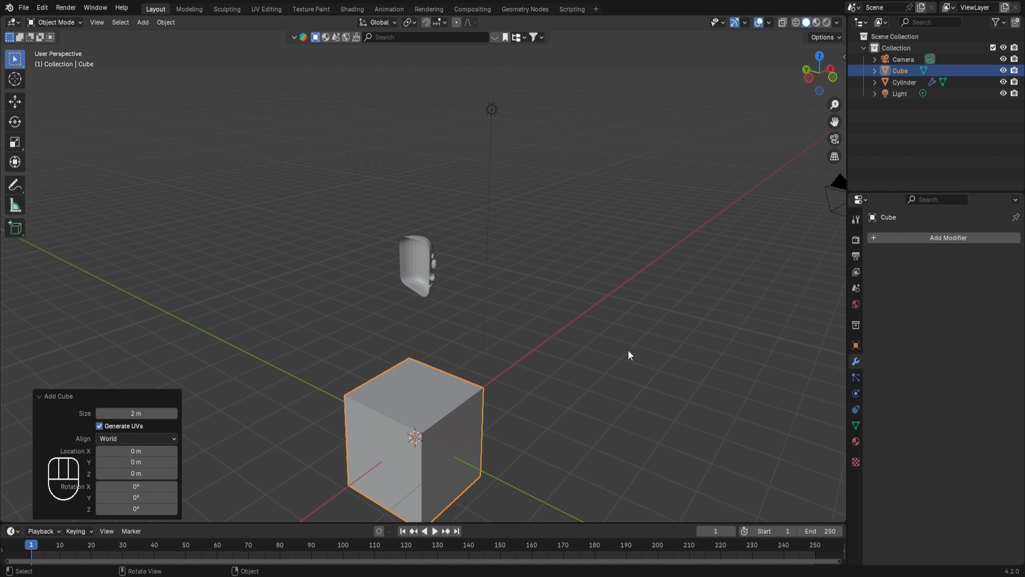
{"action": "left_click", "coordinate": [926, 238]}
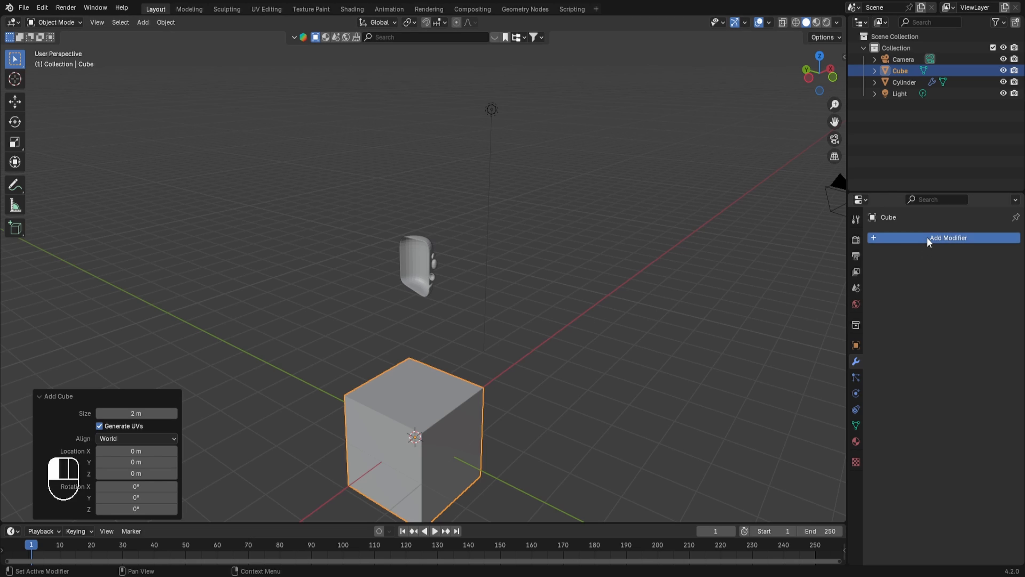
{"action": "mouse_move", "coordinate": [927, 239]}
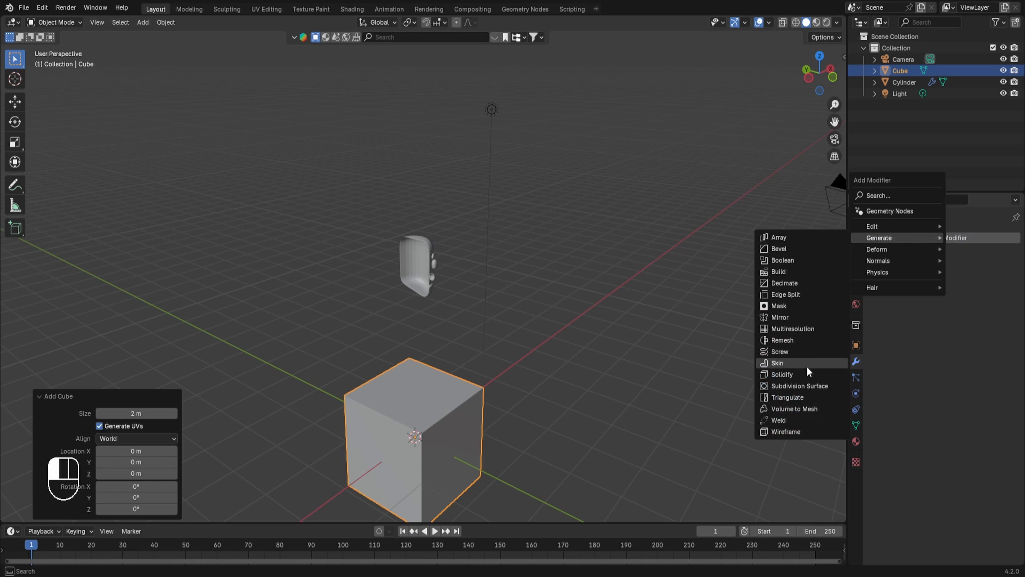
{"action": "left_click", "coordinate": [805, 386]}
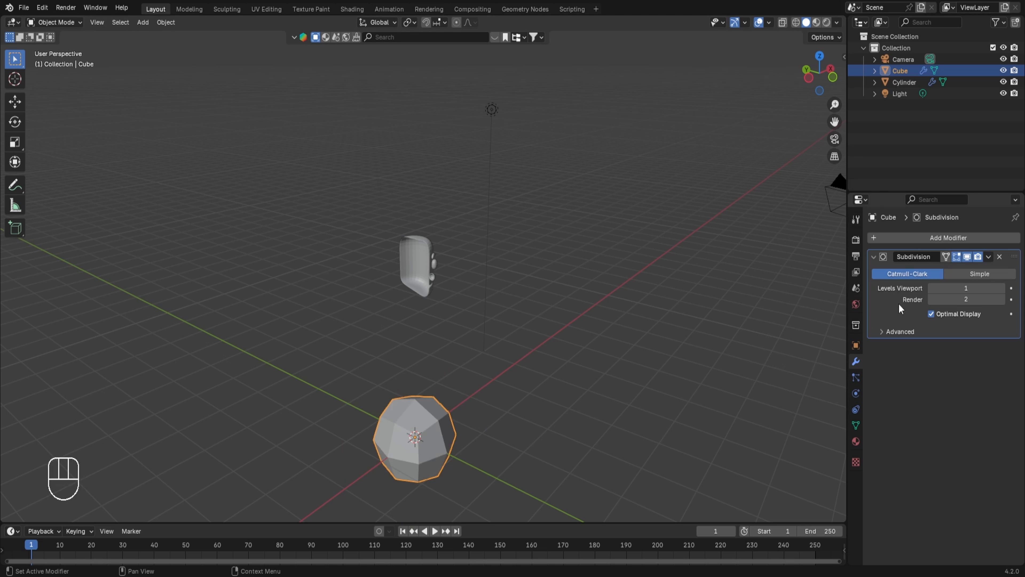
Apply the Cube's Subdivision modifier and raise the cube about 3.56 m along Z to the level of the head.
{"action": "left_click", "coordinate": [988, 257]}
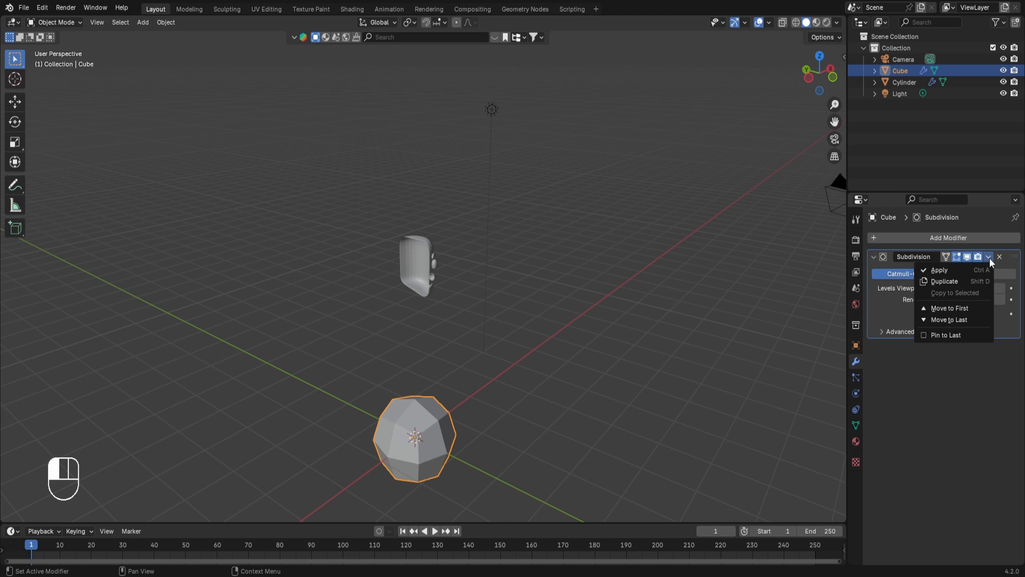
{"action": "left_click", "coordinate": [982, 270]}
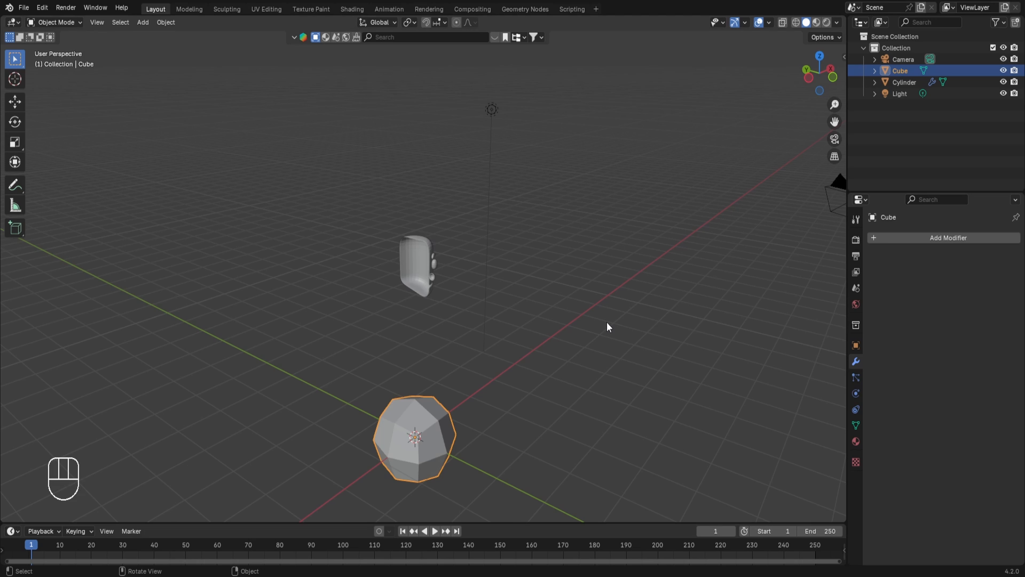
{"action": "key", "text": "KP_3"}
{"action": "key", "text": "g"}
{"action": "key", "text": "z"}
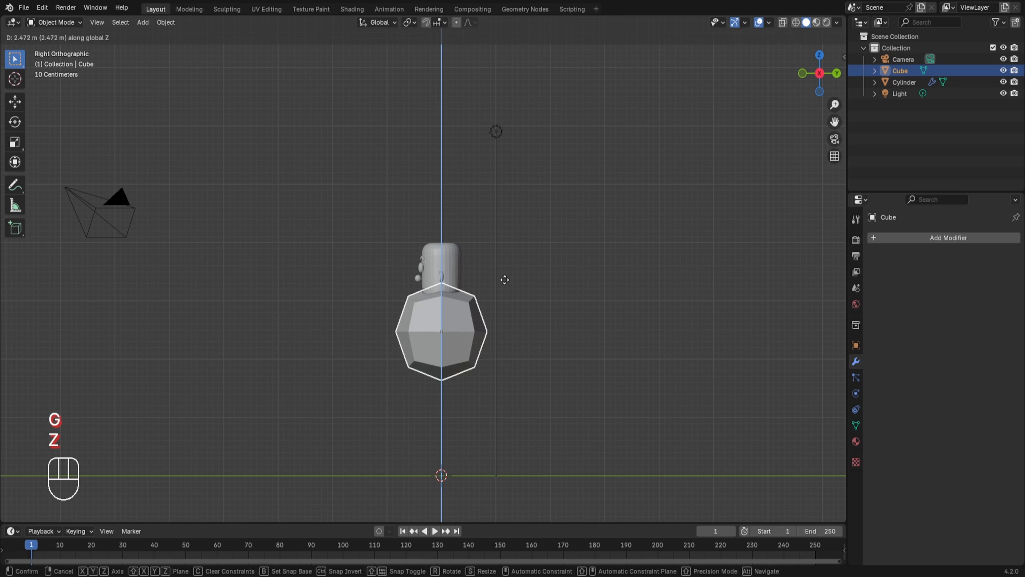
{"action": "left_click", "coordinate": [499, 218]}
{"action": "scroll", "coordinate": [639, 145], "scroll_direction": "down", "scroll_amount": 1}
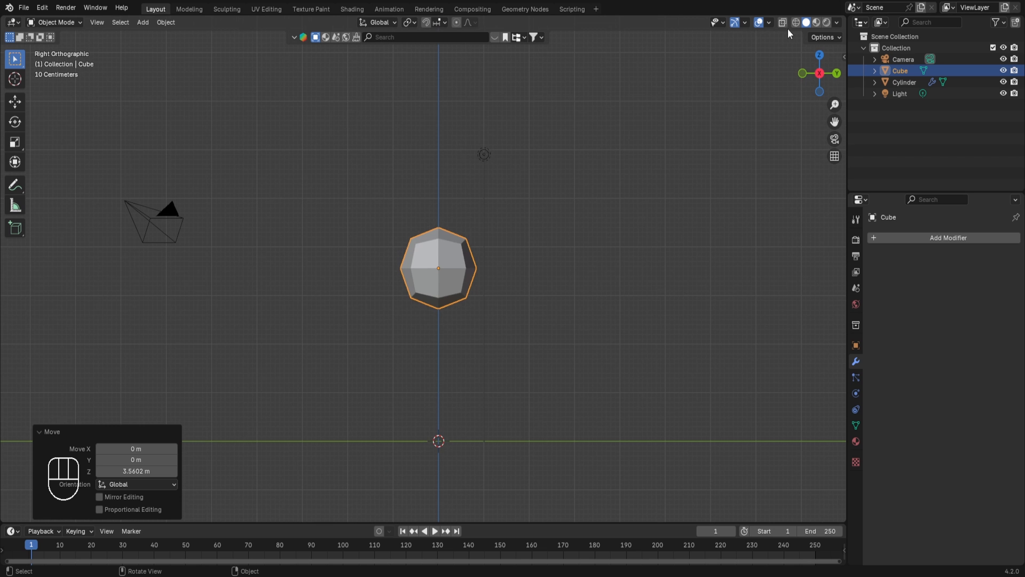
Show the scene in wireframe and scale down the Cube's whole mesh until it fits inside the head's side outline.
{"action": "left_click", "coordinate": [796, 22]}
{"action": "scroll", "coordinate": [641, 274], "scroll_direction": "up", "scroll_amount": 6}
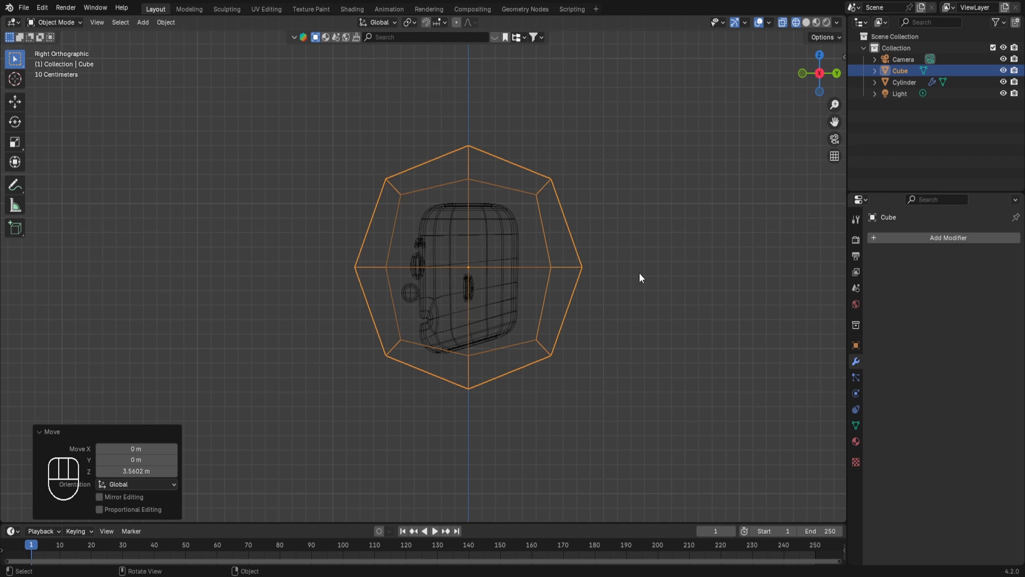
{"action": "key", "text": "Tab"}
{"action": "key", "text": "s"}
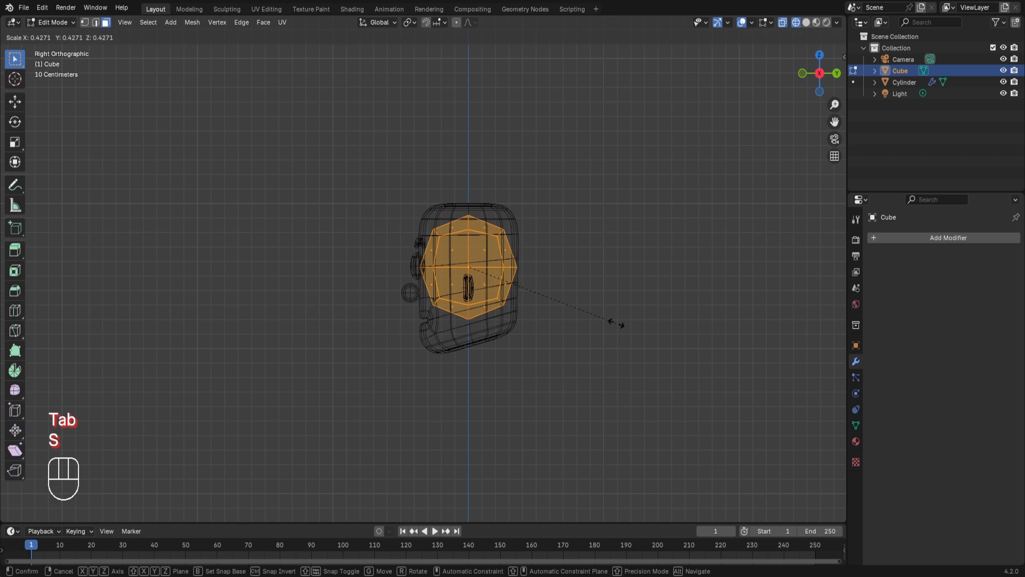
{"action": "left_click", "coordinate": [600, 302]}
{"action": "left_click", "coordinate": [605, 305]}
{"action": "scroll", "coordinate": [605, 304], "scroll_direction": "up", "scroll_amount": 2}
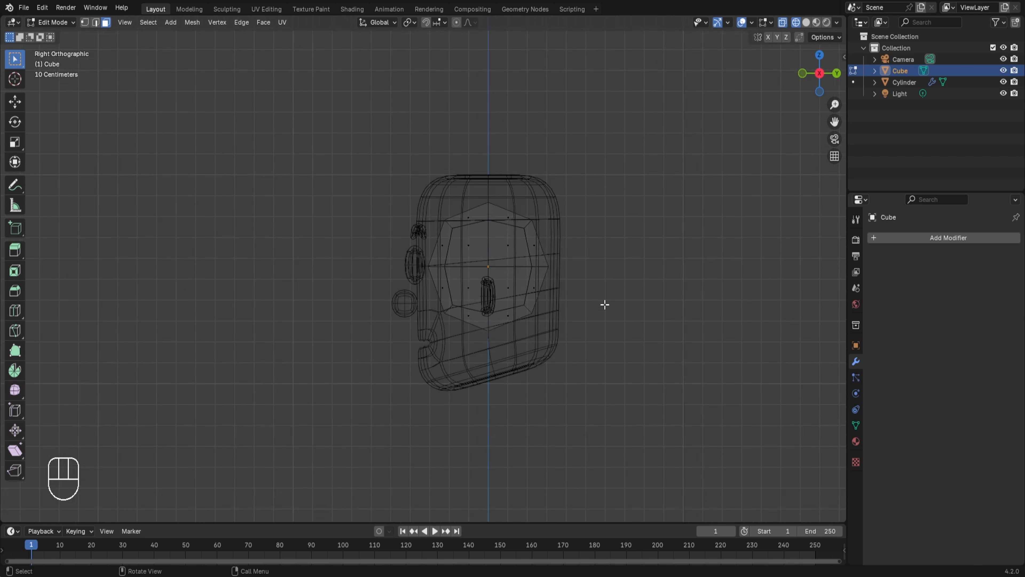
{"action": "scroll", "coordinate": [604, 305], "scroll_direction": "up", "scroll_amount": 1}
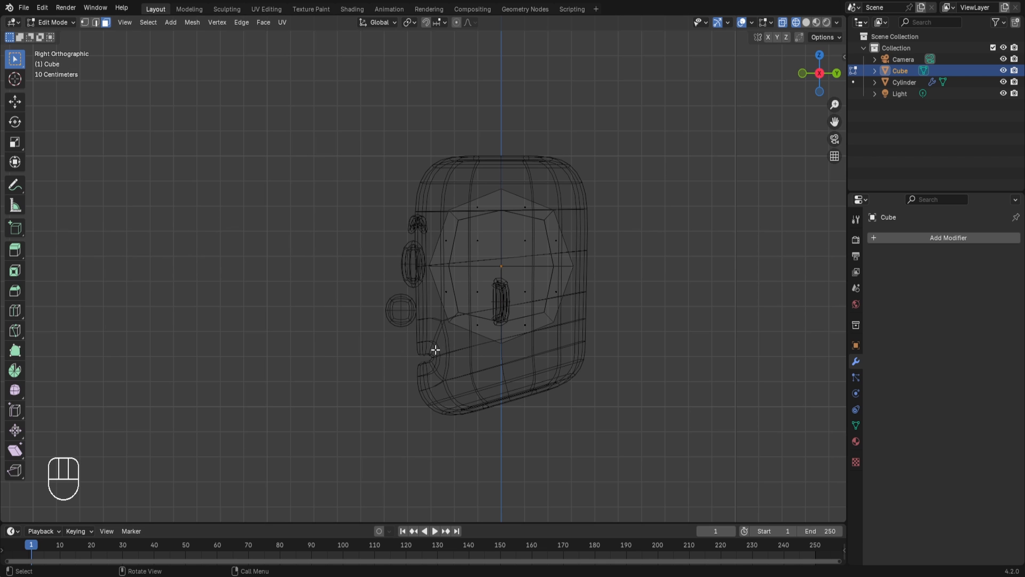
{"action": "scroll", "coordinate": [435, 350], "scroll_direction": "up", "scroll_amount": 1}
In Object Mode, move the cube about -0.27 m in Y and -0.35 m in Z so it centres on the mouth.
{"action": "key", "text": "Tab"}
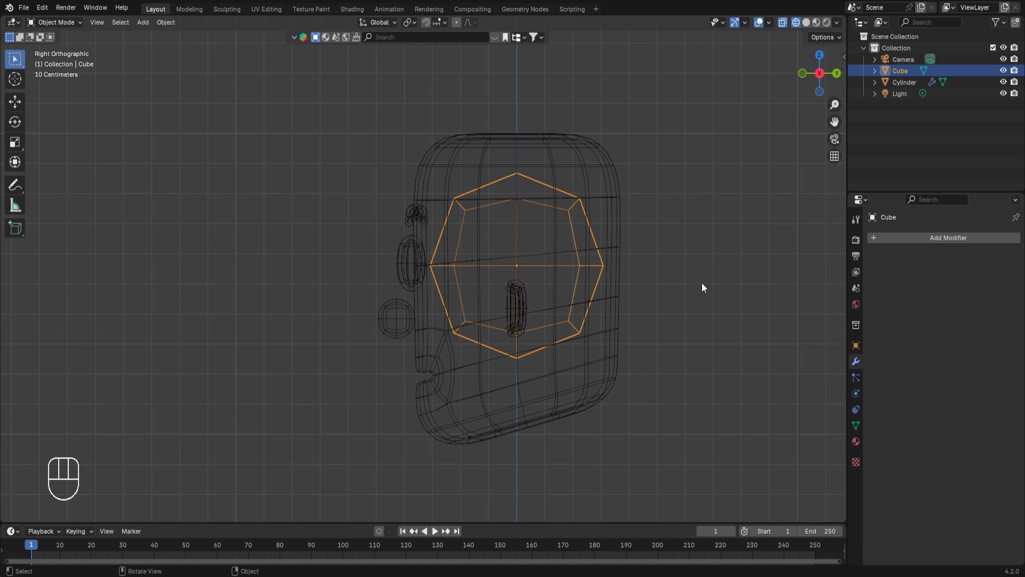
{"action": "key", "text": "g"}
{"action": "key", "text": "space"}
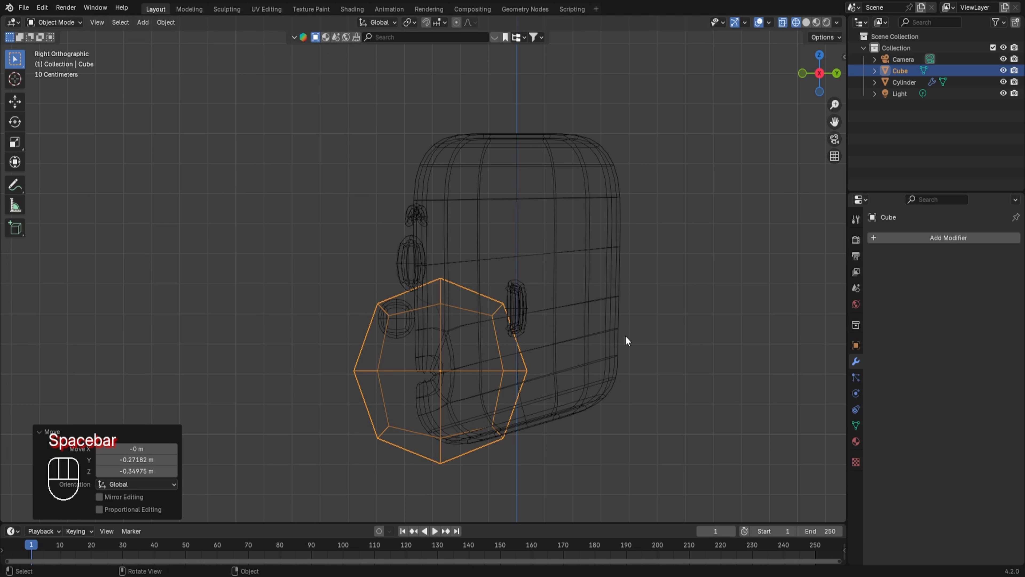
Scale all vertices of the Cube's mesh down to about half size around the mouth opening.
{"action": "key", "text": "Tab"}
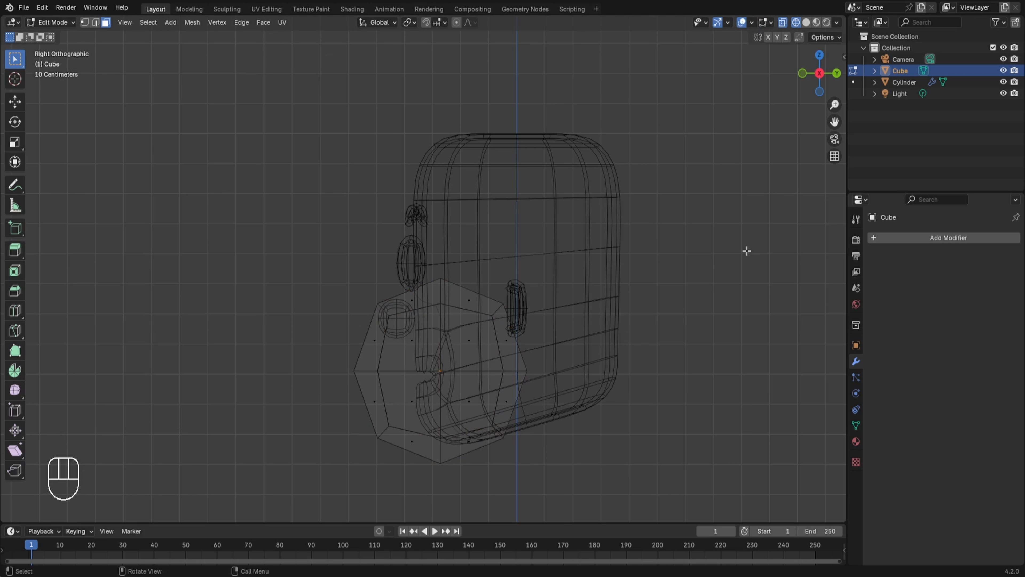
{"action": "key", "text": "1"}
{"action": "key", "text": "a"}
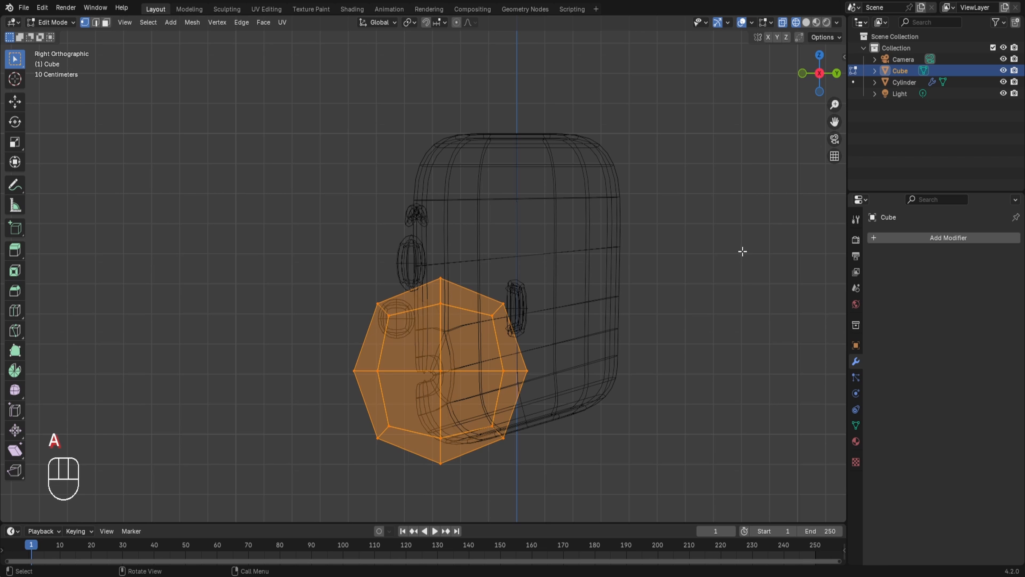
{"action": "key", "text": "s"}
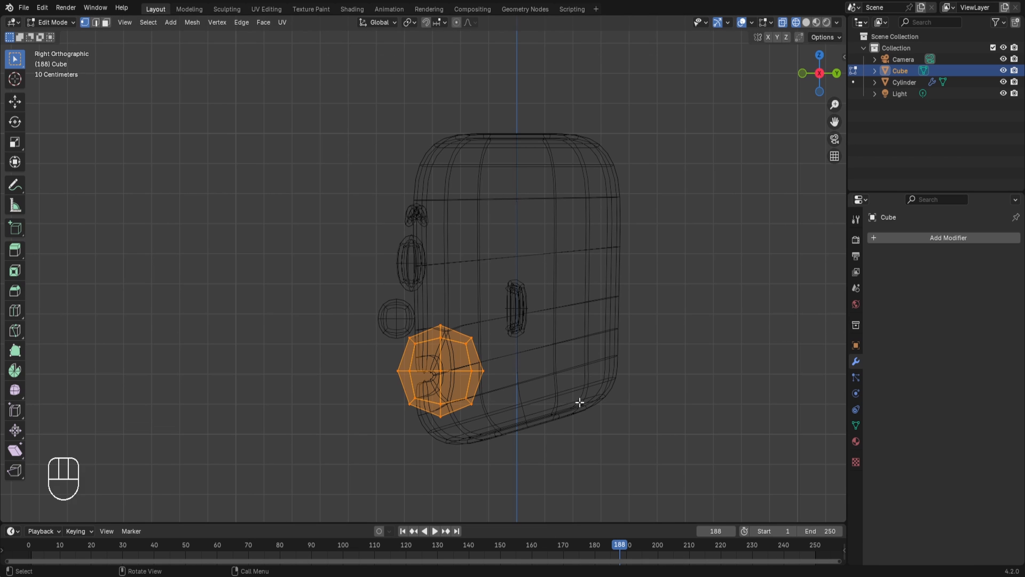
In front view, delete the half of the rounded cube that lies beyond the head's open centre plane.
{"action": "key", "text": "KP_1"}
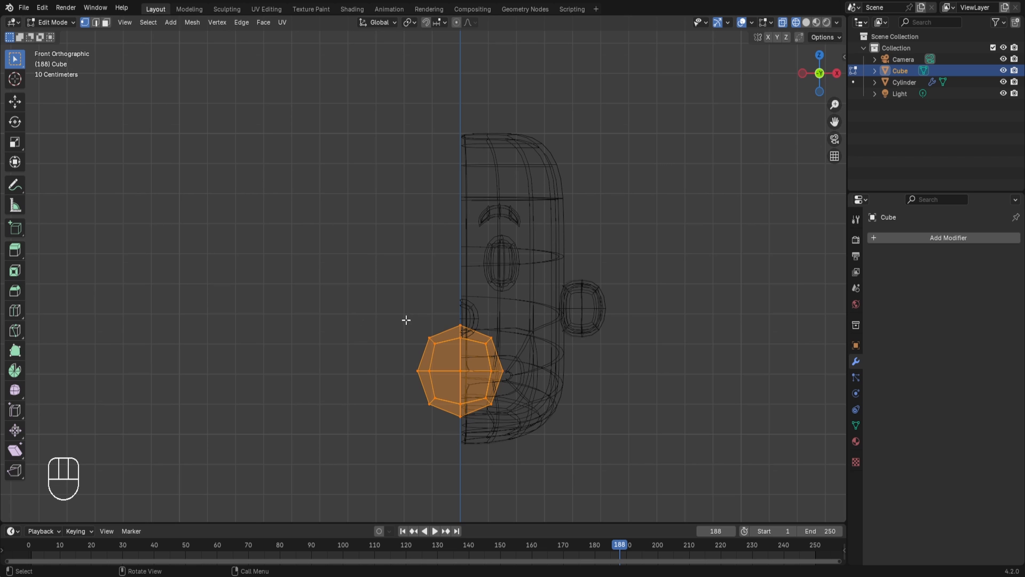
{"action": "left_click_drag", "start_coordinate": [377, 289], "coordinate": [464, 468]}
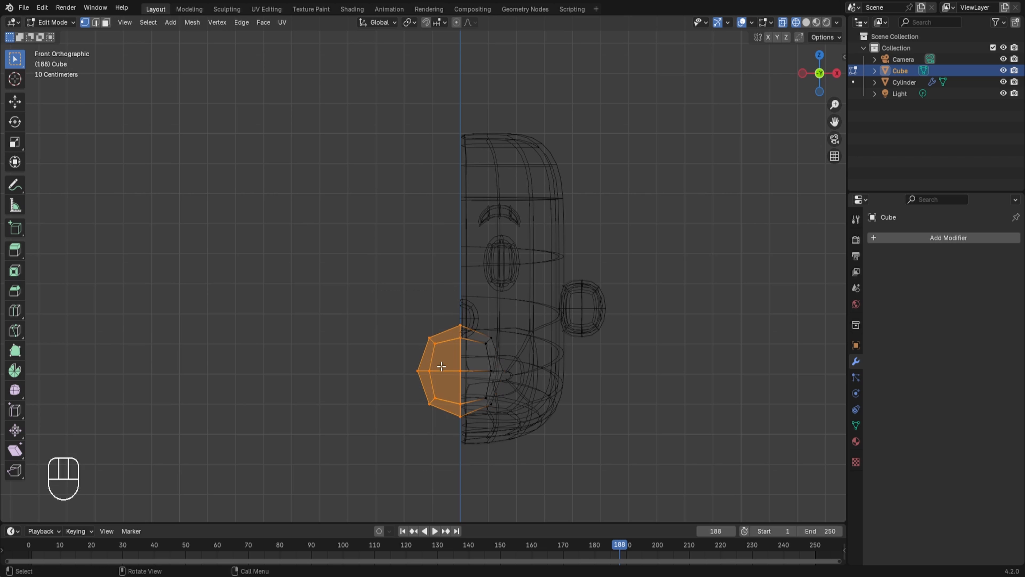
{"action": "key", "text": "x"}
{"action": "left_click", "coordinate": [403, 356]}
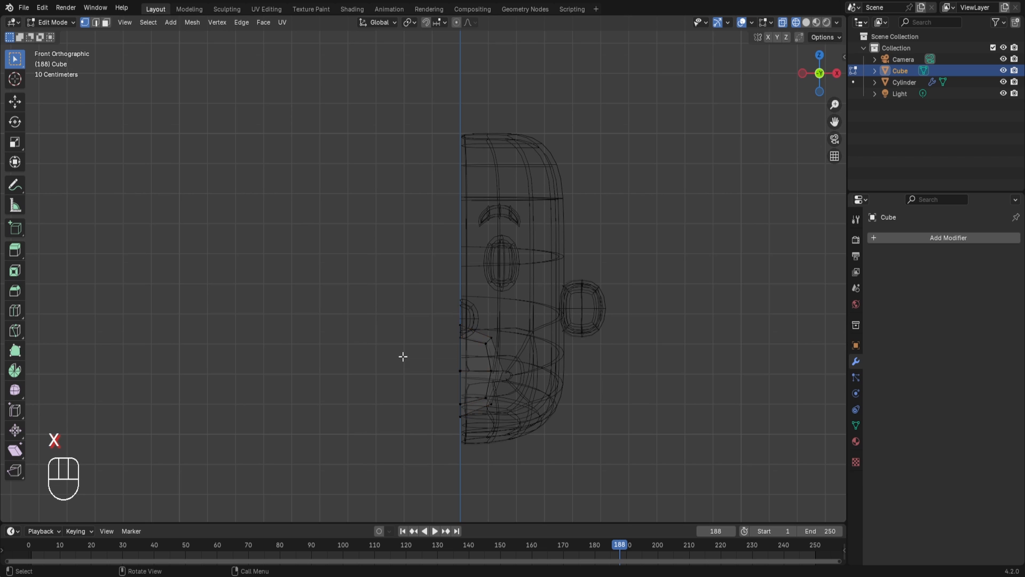
Switch to solid shading with X-ray and, in left view, delete the mouth shape's front vertices that protrude from the face.
{"action": "left_click", "coordinate": [806, 22]}
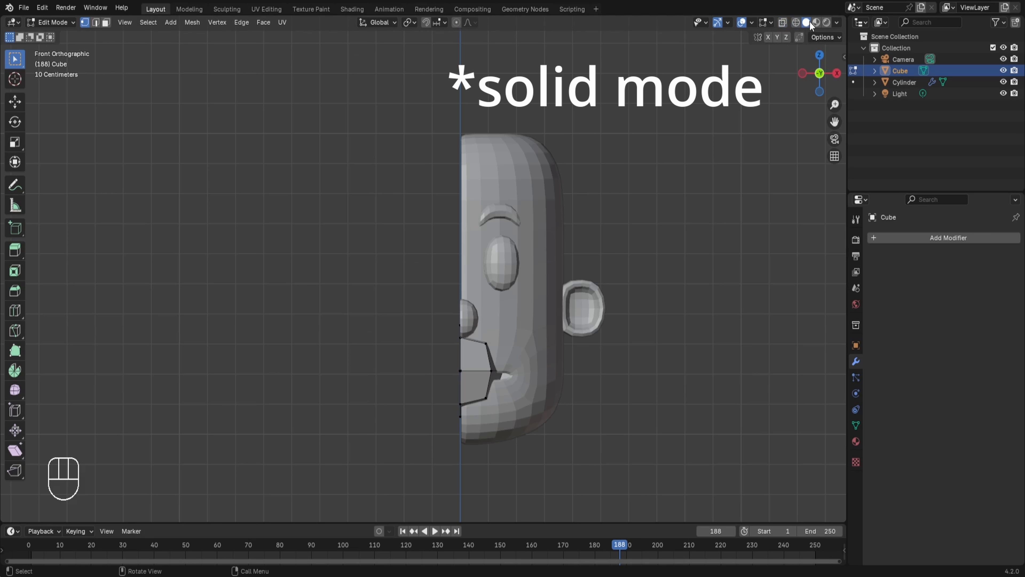
{"action": "key", "text": "KP_3"}
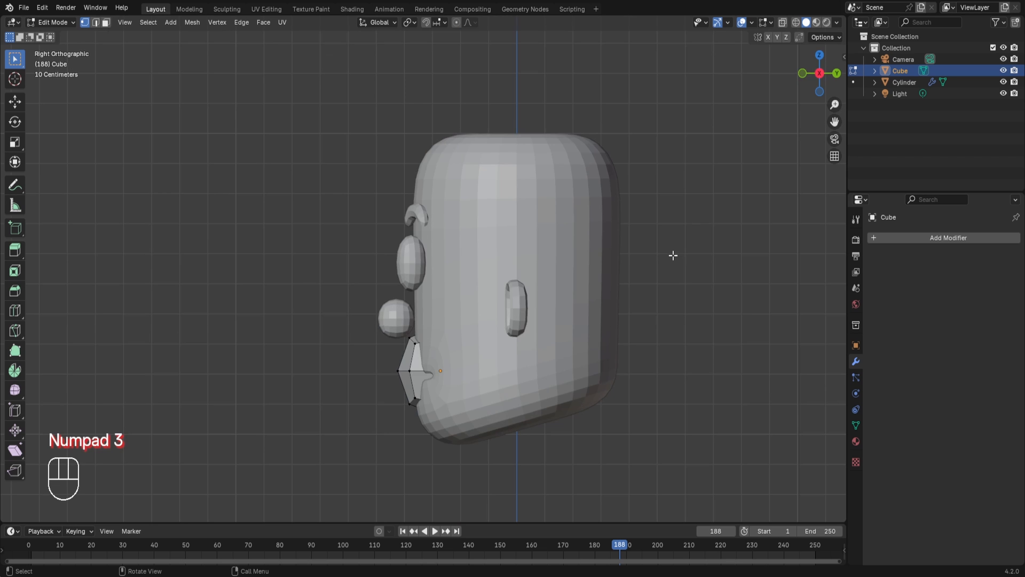
{"action": "key", "text": "ctrl+KP_3"}
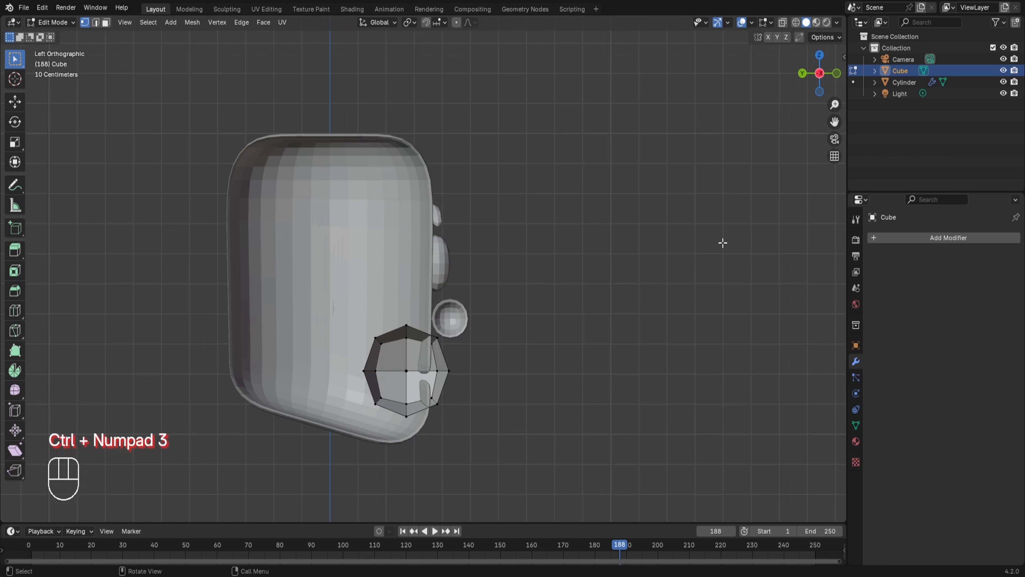
{"action": "key", "text": "alt+z"}
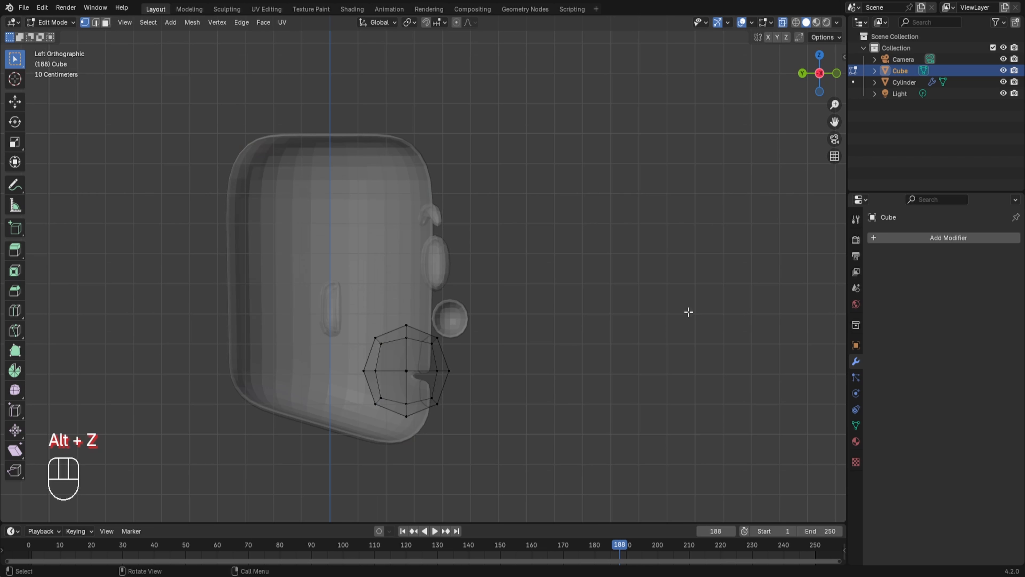
{"action": "left_click_drag", "start_coordinate": [425, 311], "coordinate": [472, 444]}
{"action": "scroll", "coordinate": [466, 369], "scroll_direction": "down", "scroll_amount": 1}
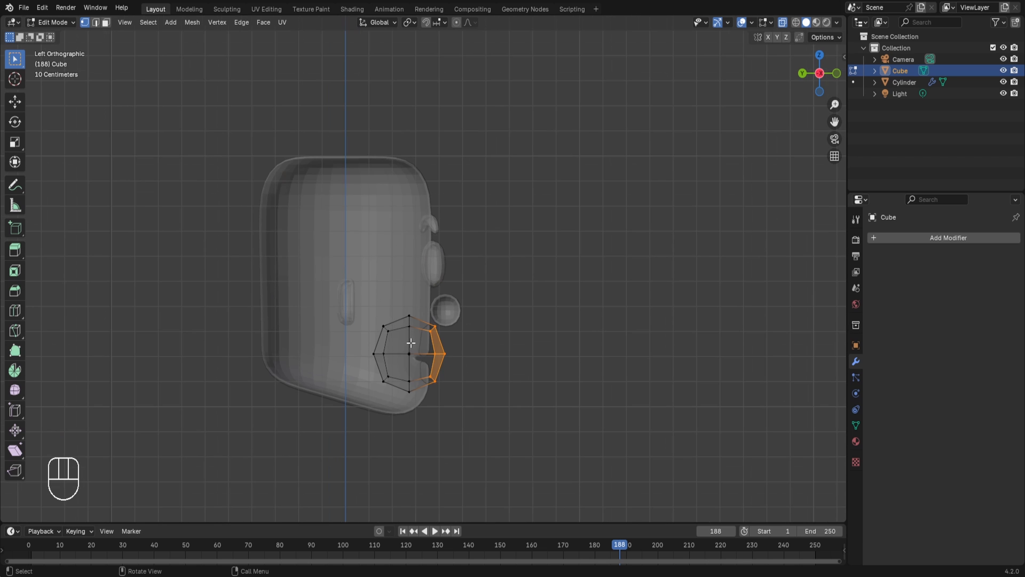
{"action": "key", "text": "x"}
{"action": "left_click", "coordinate": [385, 318]}
Extrude the mouth shape's open front edge loop about 0.03 m forward along Y.
{"action": "middle_click_drag", "start_coordinate": [385, 318], "coordinate": [442, 382]}
{"action": "scroll", "coordinate": [441, 309], "scroll_direction": "up", "scroll_amount": 4}
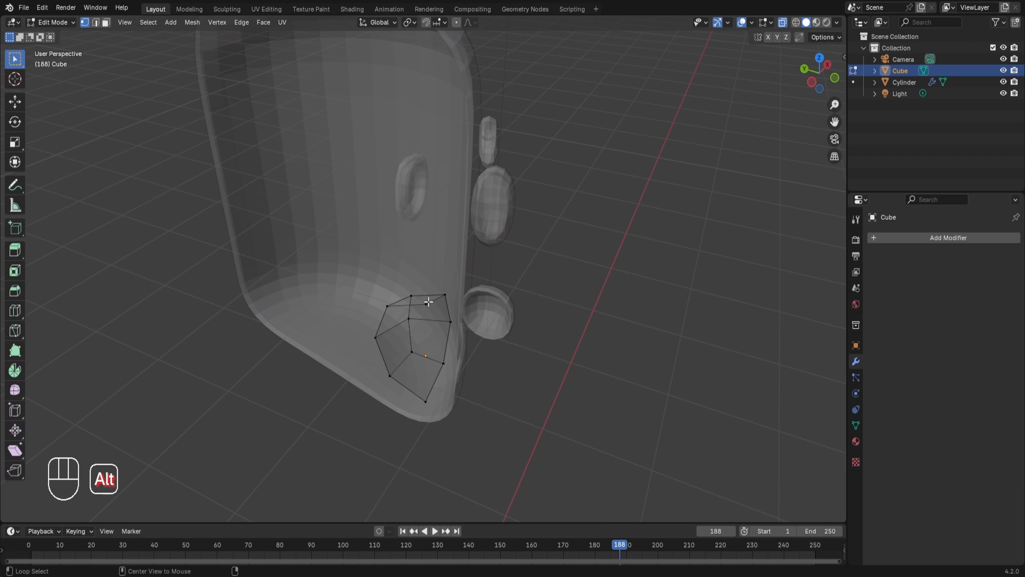
{"action": "left_click", "coordinate": [438, 313], "text": "alt"}
{"action": "key", "text": "e"}
{"action": "key", "text": "y"}
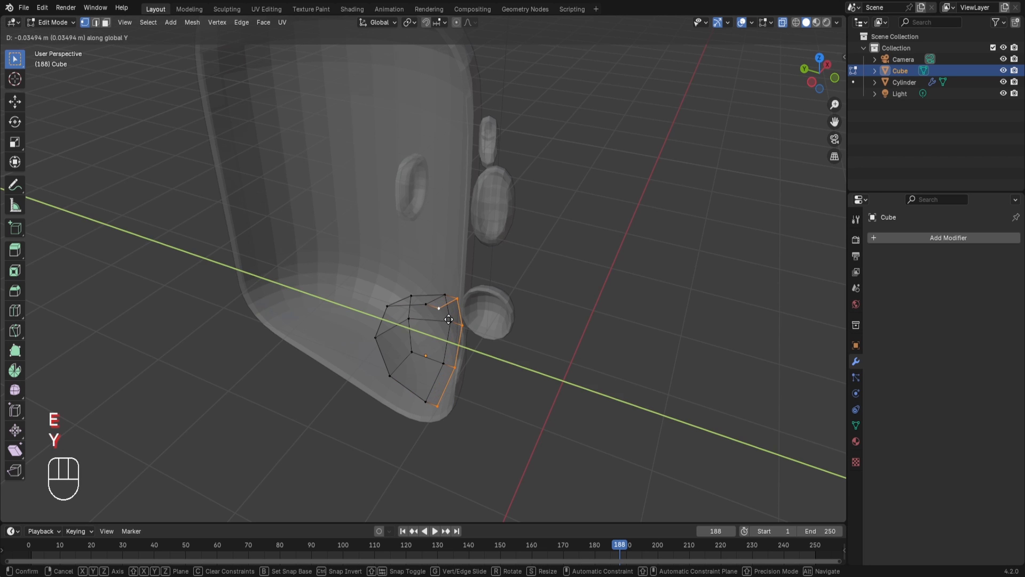
{"action": "left_click", "coordinate": [449, 320]}
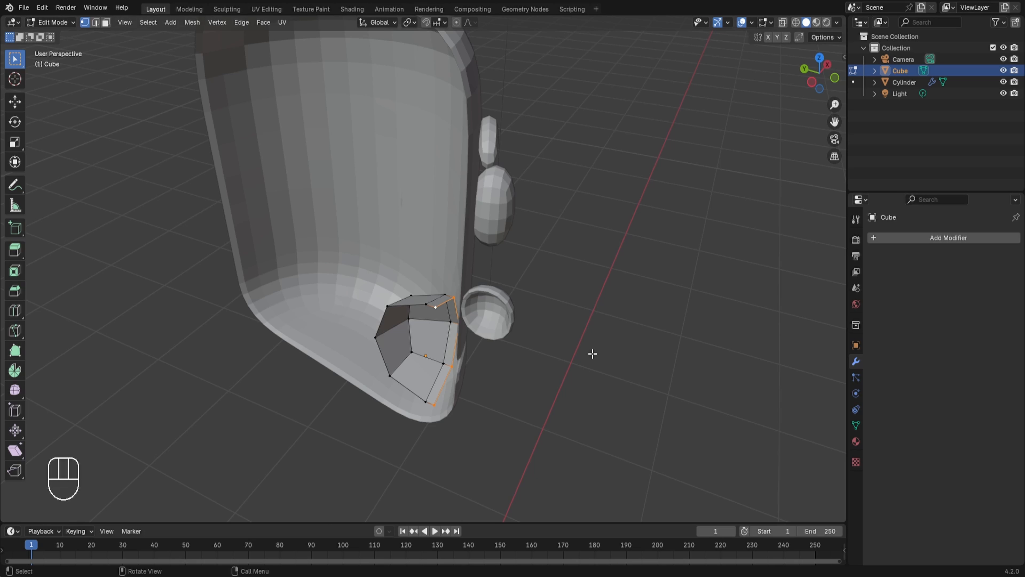
In left view, move the whole mouth mesh about 0.04 m back along Y, deeper into the head.
{"action": "key", "text": "KP_3"}
{"action": "key", "text": "ctrl+KP_3"}
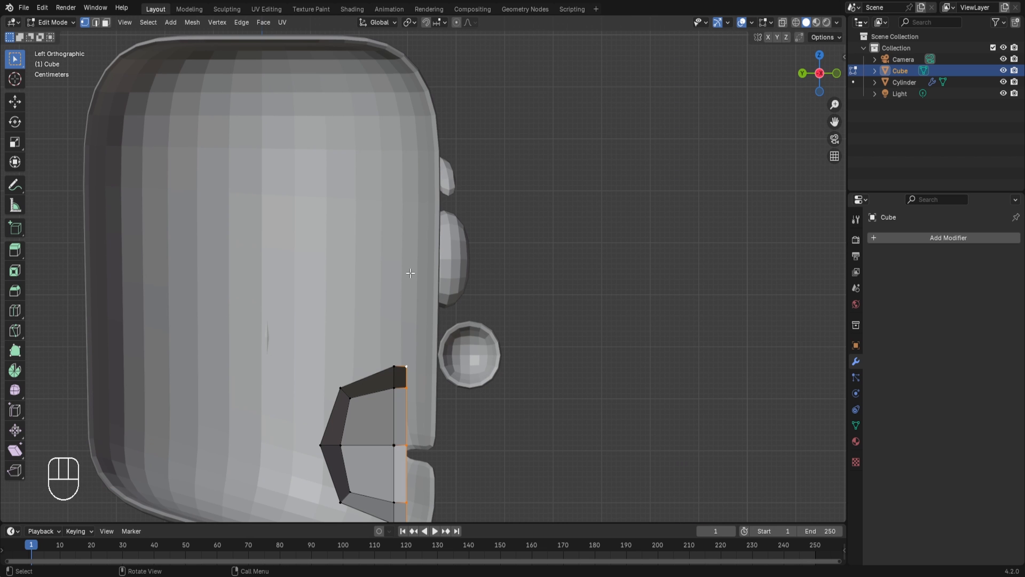
{"action": "middle_click_drag", "start_coordinate": [411, 271], "coordinate": [471, 350], "text": "shift"}
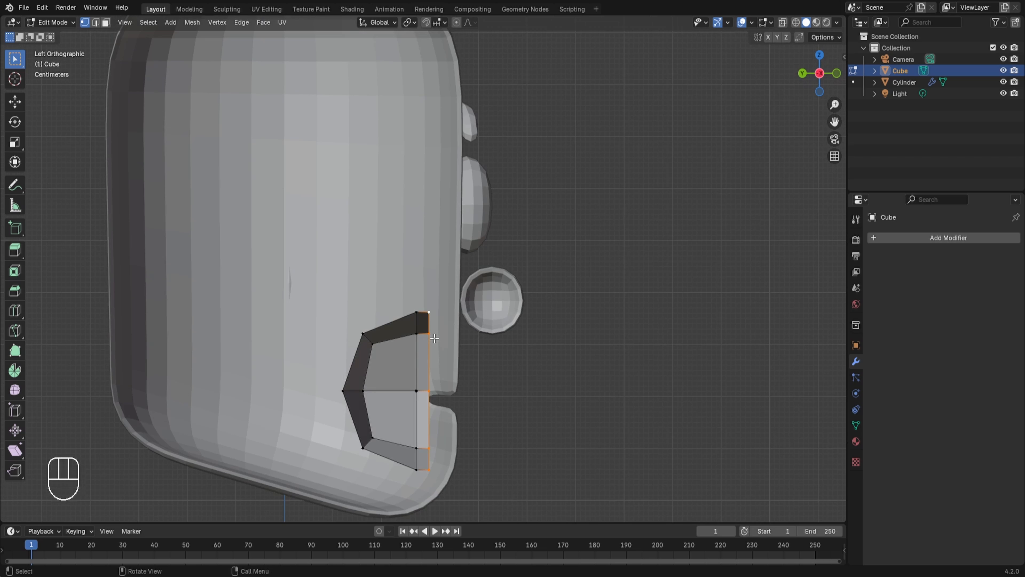
{"action": "key", "text": "a"}
{"action": "key", "text": "g"}
{"action": "key", "text": "y"}
{"action": "left_click", "coordinate": [415, 338]}
{"action": "key", "text": "z"}
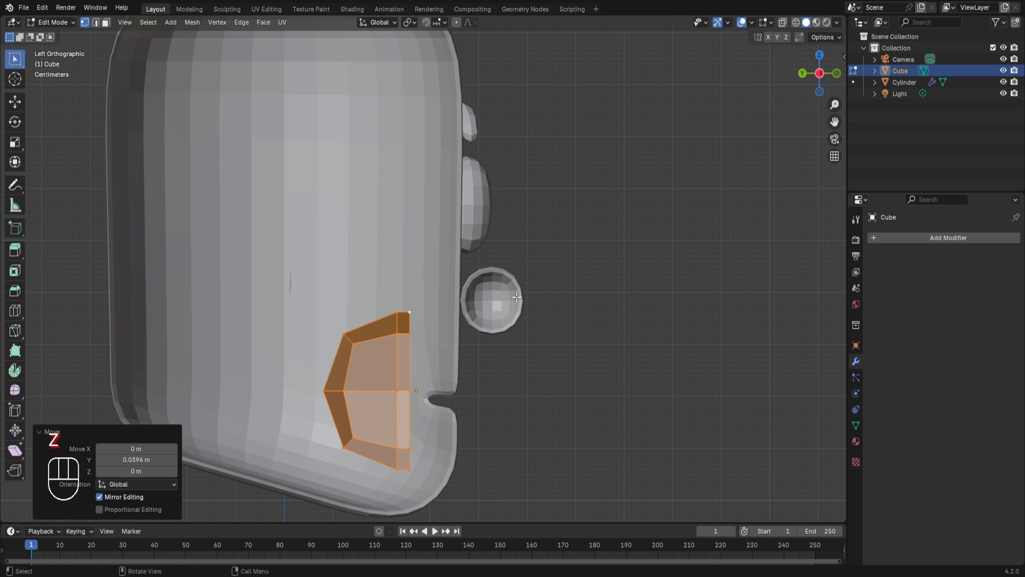
Scale the whole mouth mesh by about 1.28 along Y.
{"action": "key", "text": "s"}
{"action": "key", "text": "y"}
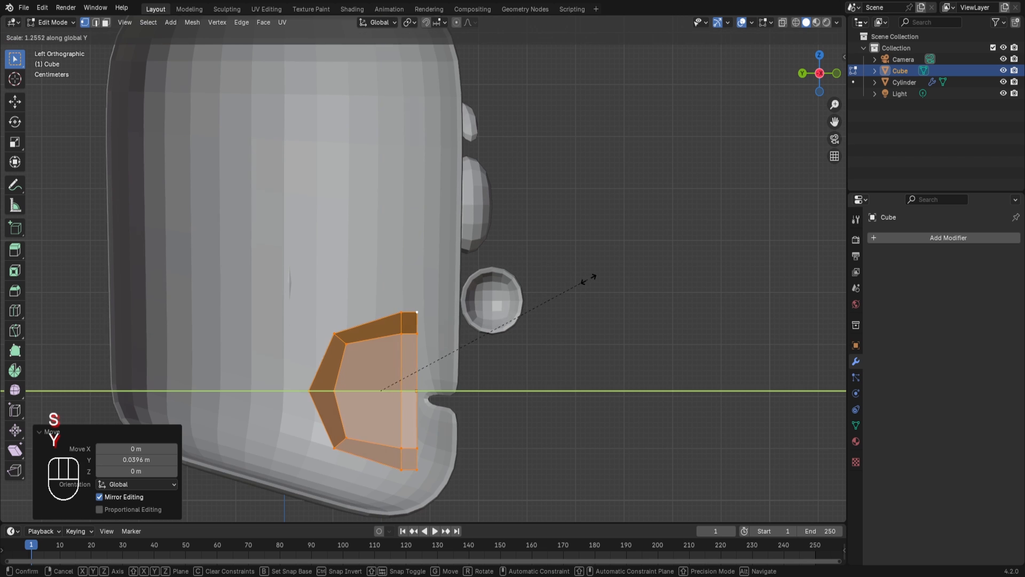
{"action": "left_click", "coordinate": [591, 279]}
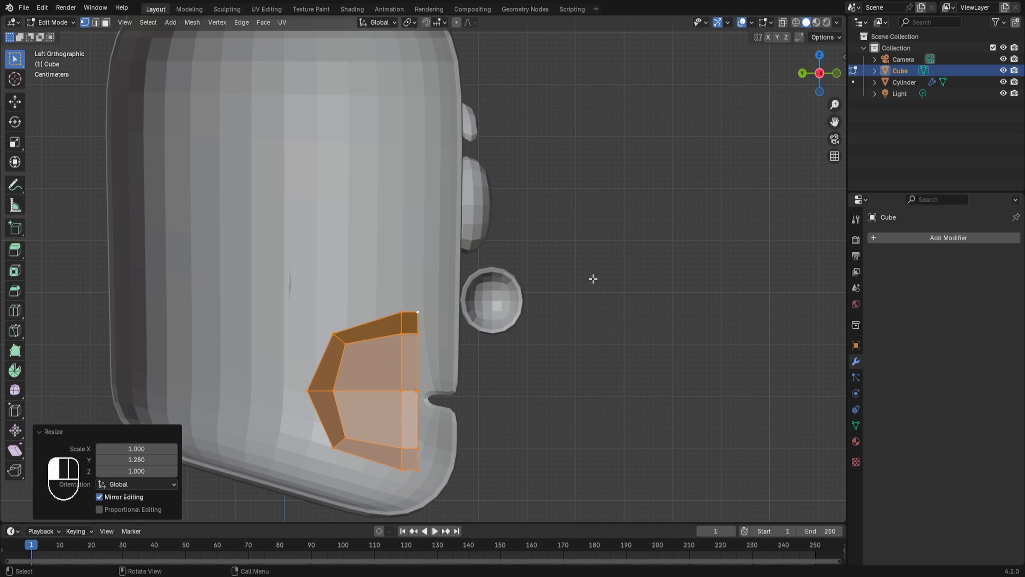
Move the uppermost and lowest front vertices of the mouth mesh about 0.035 m forward along Y and return to Object Mode.
{"action": "left_click", "coordinate": [418, 311]}
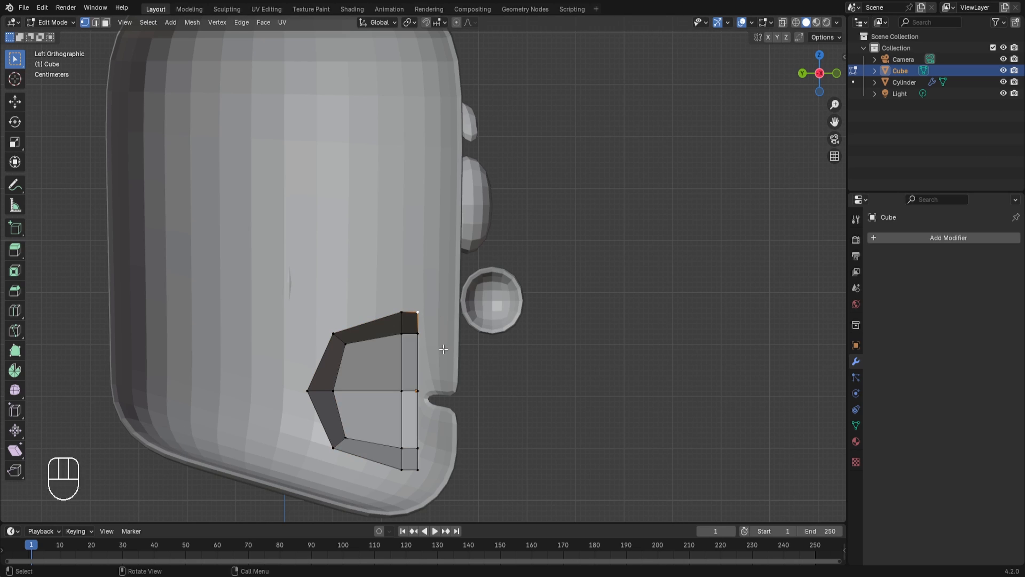
{"action": "left_click", "coordinate": [417, 470], "text": "shift"}
{"action": "key", "text": "g"}
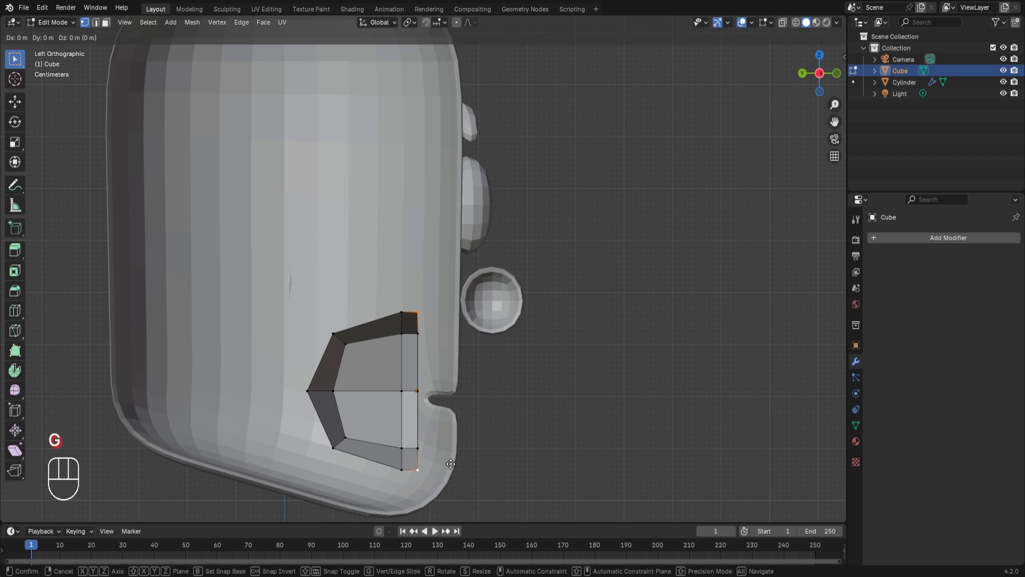
{"action": "key", "text": "y"}
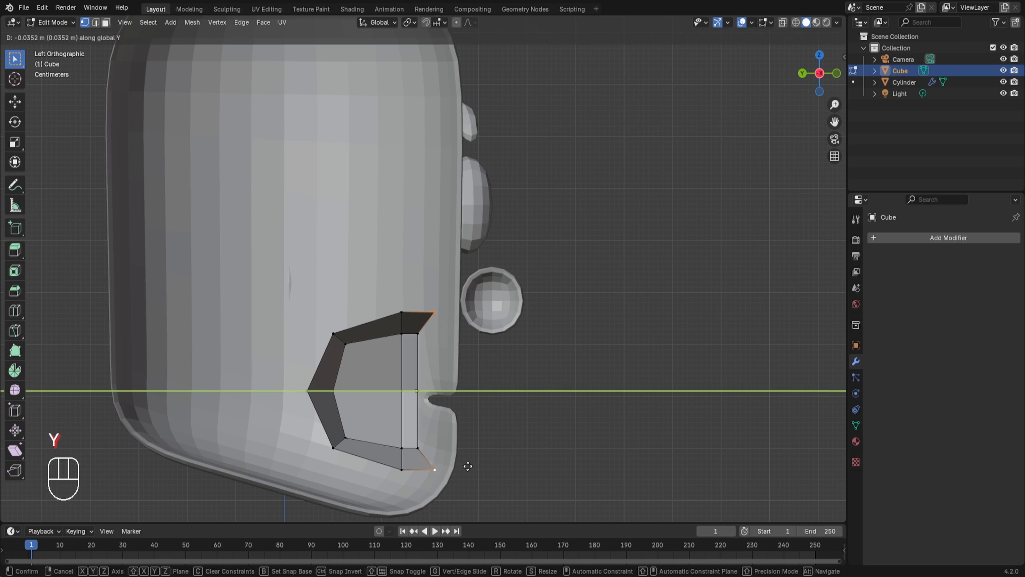
{"action": "left_click", "coordinate": [467, 466]}
{"action": "middle_click_drag", "start_coordinate": [467, 466], "coordinate": [536, 414]}
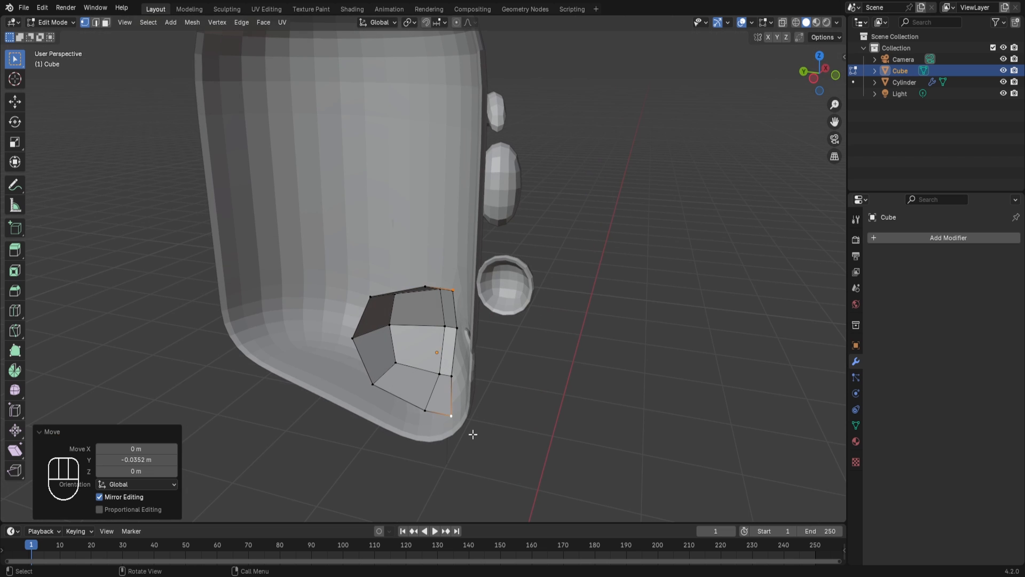
{"action": "middle_click_drag", "start_coordinate": [553, 376], "coordinate": [551, 374]}
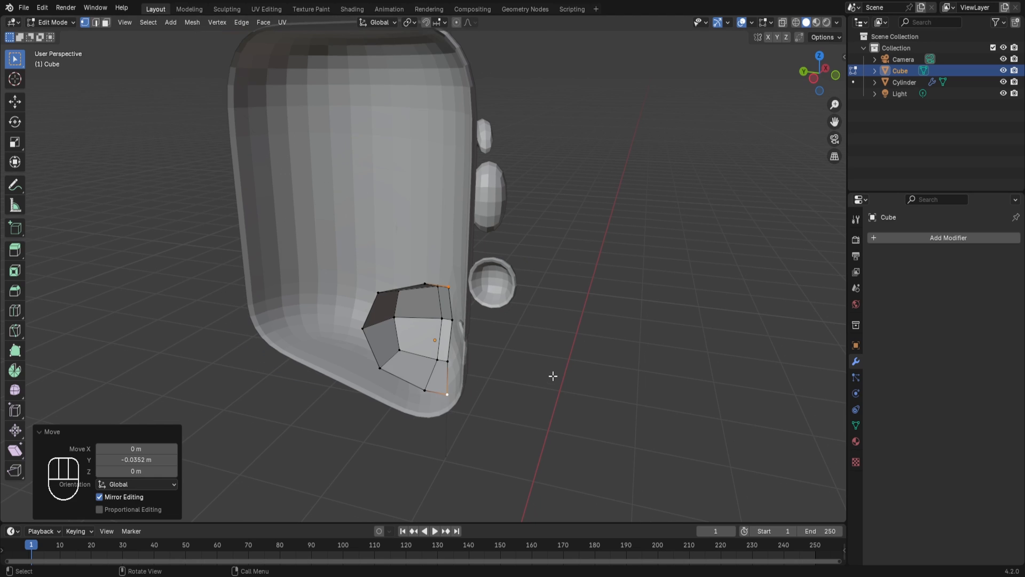
{"action": "key", "text": "Tab"}
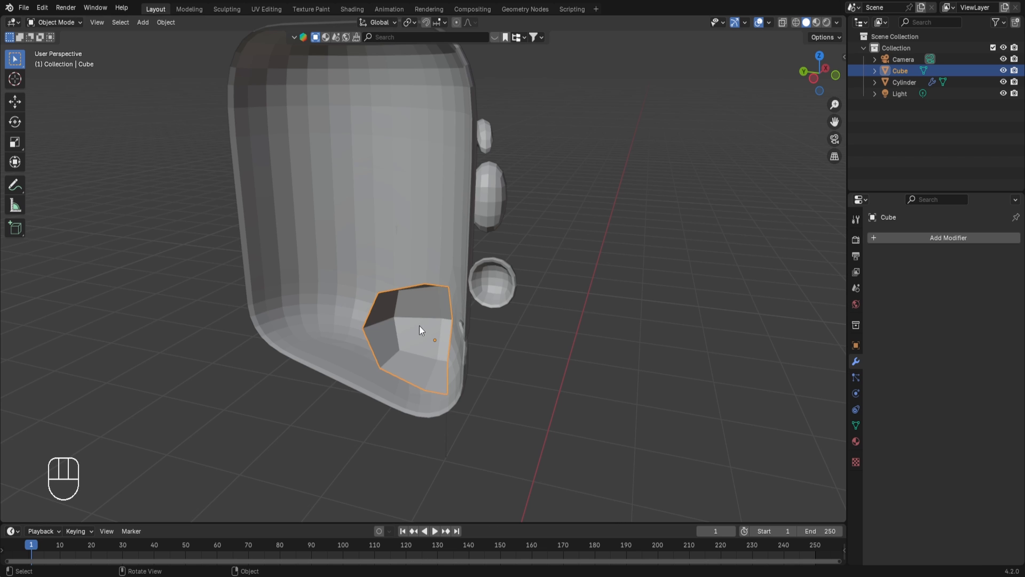
Join the mouth mesh into the head object, keeping the head as the active object.
{"action": "middle_click_drag", "start_coordinate": [502, 312], "coordinate": [430, 307]}
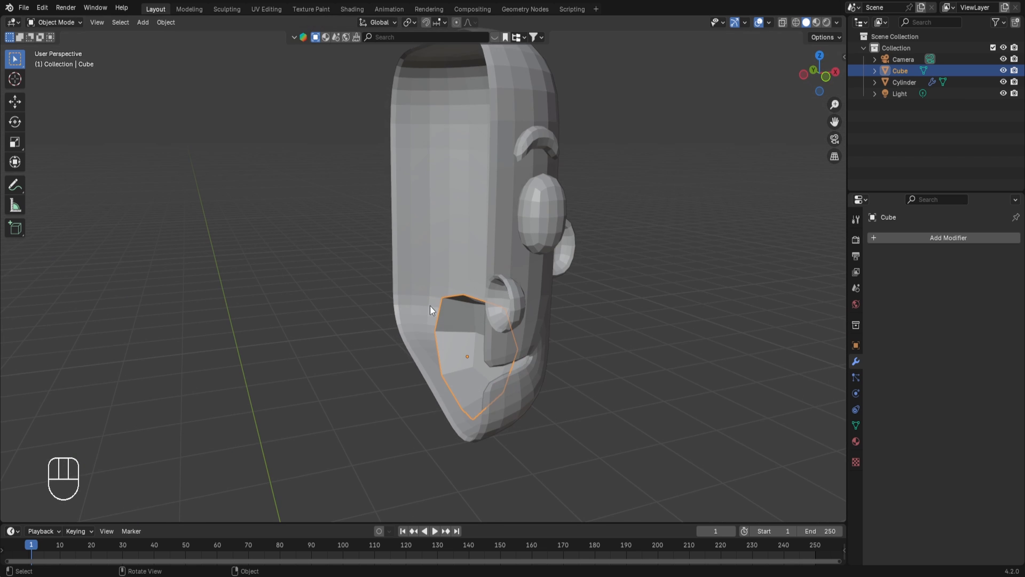
{"action": "scroll", "coordinate": [431, 306], "scroll_direction": "down", "scroll_amount": 2}
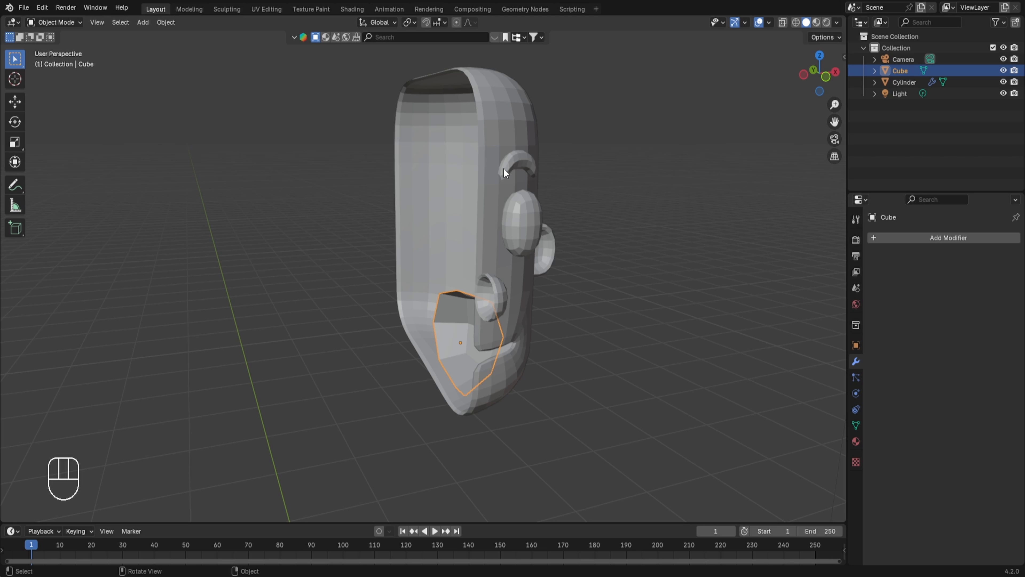
{"action": "key", "text": "shift"}
{"action": "left_click", "coordinate": [501, 137], "text": "shift"}
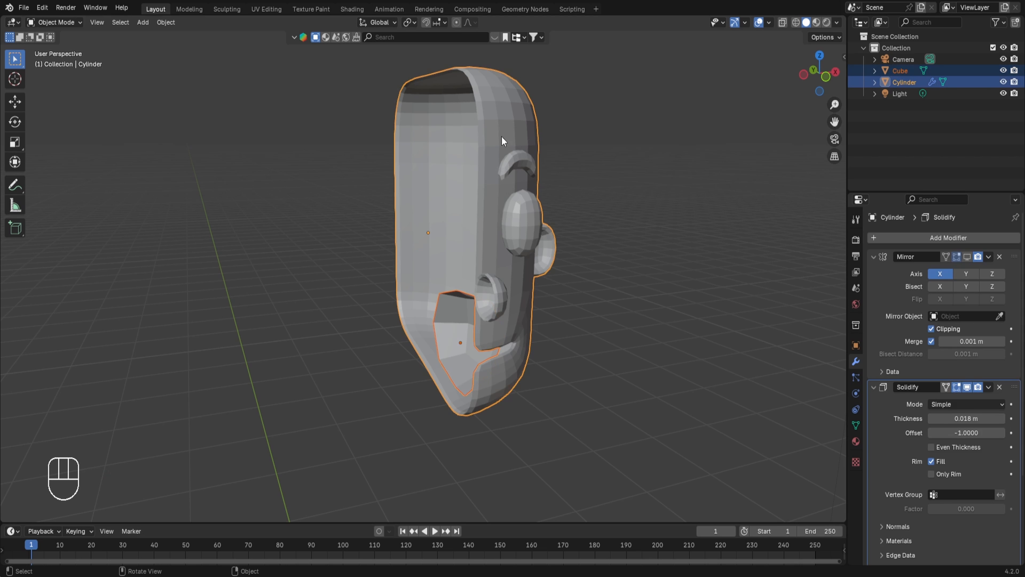
{"action": "key", "text": "ctrl+j"}
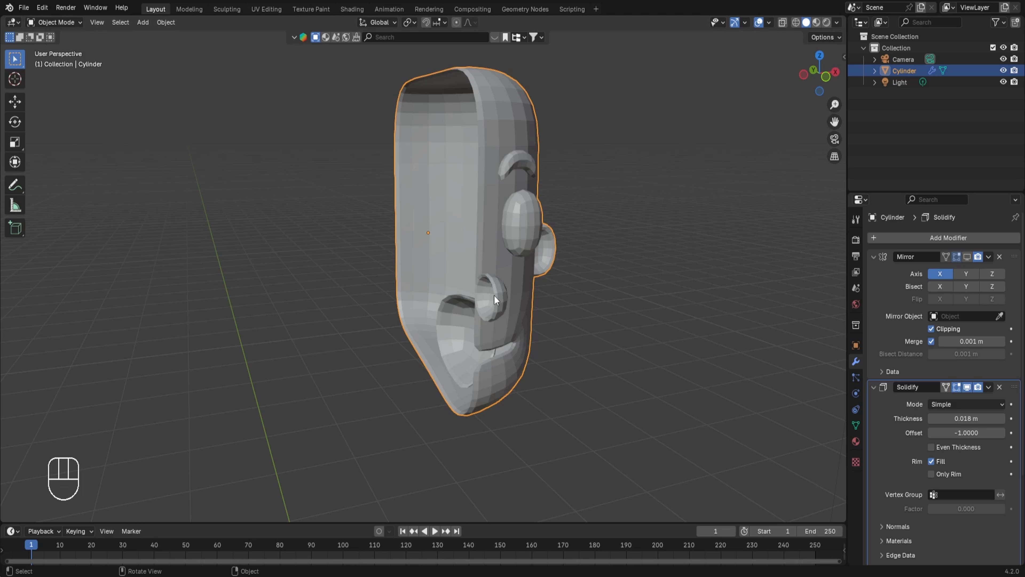
Enable the head's Mirror modifier in the viewport and turn on Only Rim in its Solidify modifier.
{"action": "scroll", "coordinate": [938, 544], "scroll_direction": "down", "scroll_amount": 5}
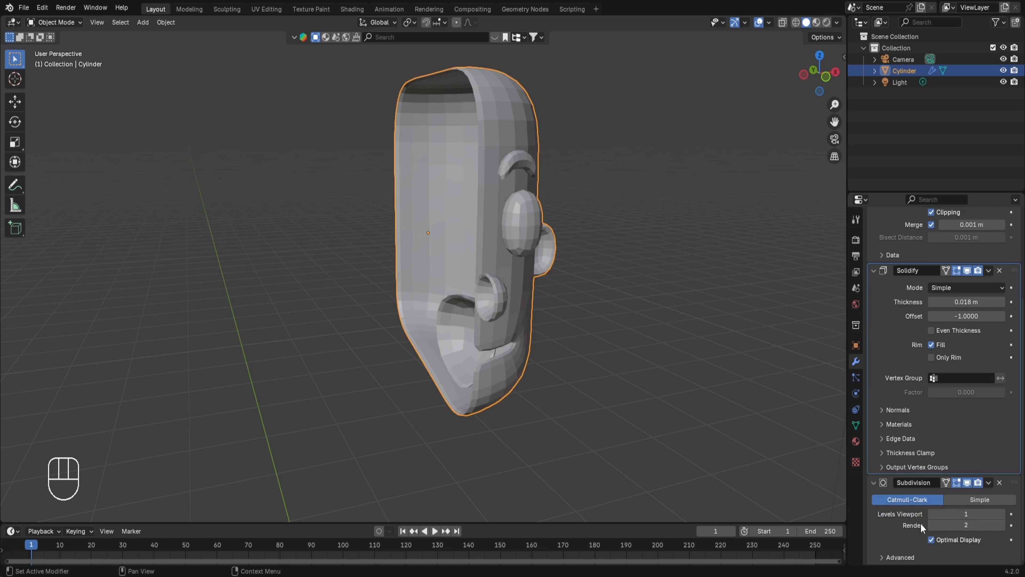
{"action": "middle_click_drag", "start_coordinate": [385, 265], "coordinate": [431, 277]}
{"action": "scroll", "coordinate": [431, 278], "scroll_direction": "down", "scroll_amount": 2}
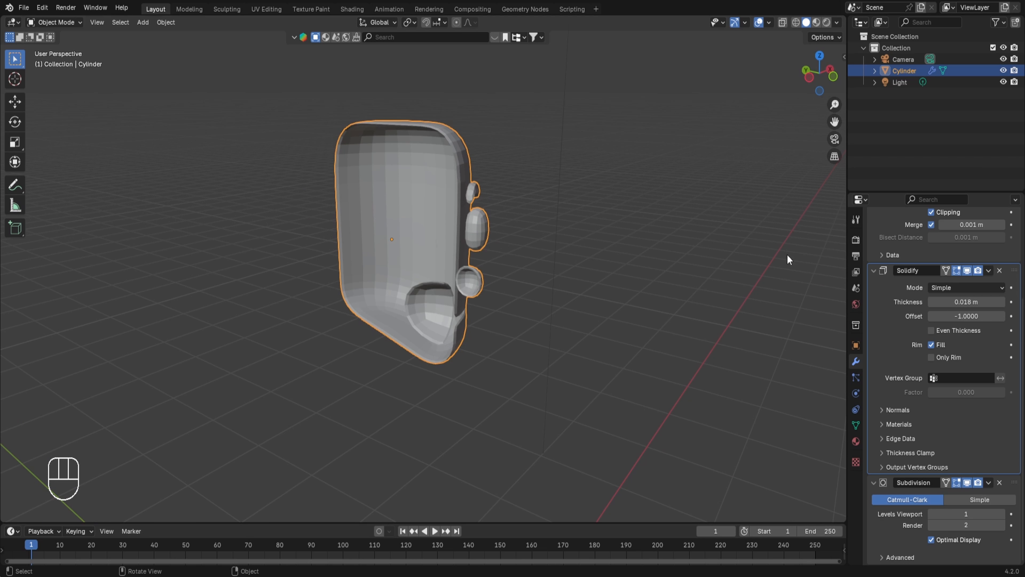
{"action": "scroll", "coordinate": [895, 286], "scroll_direction": "up", "scroll_amount": 5}
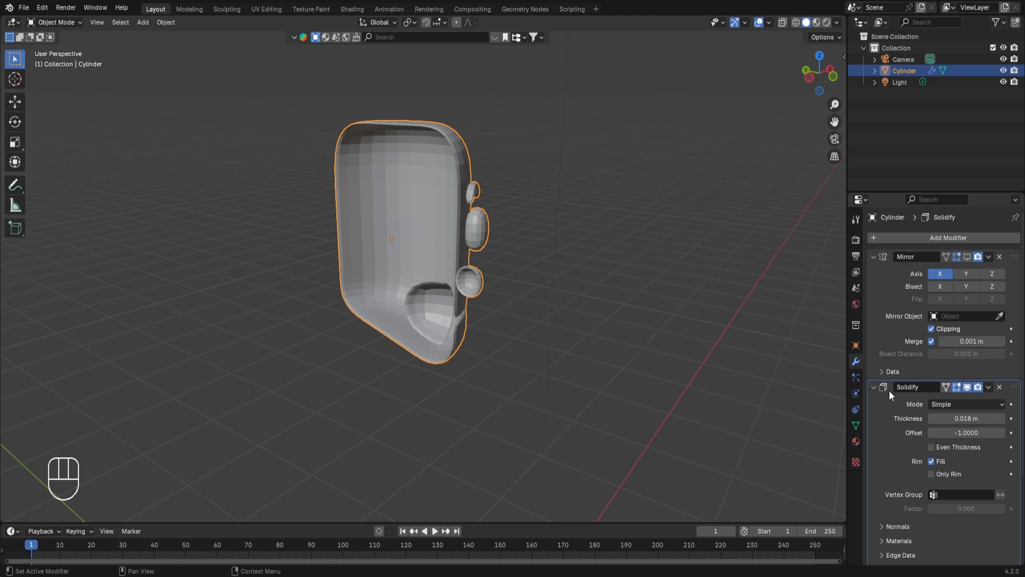
{"action": "left_click", "coordinate": [968, 257]}
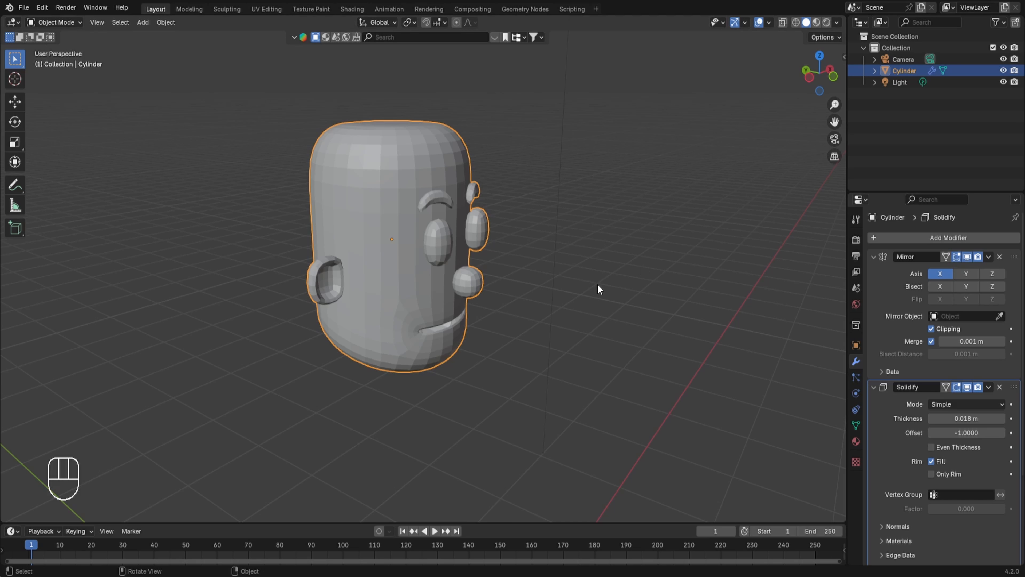
{"action": "scroll", "coordinate": [880, 404], "scroll_direction": "down", "scroll_amount": 5}
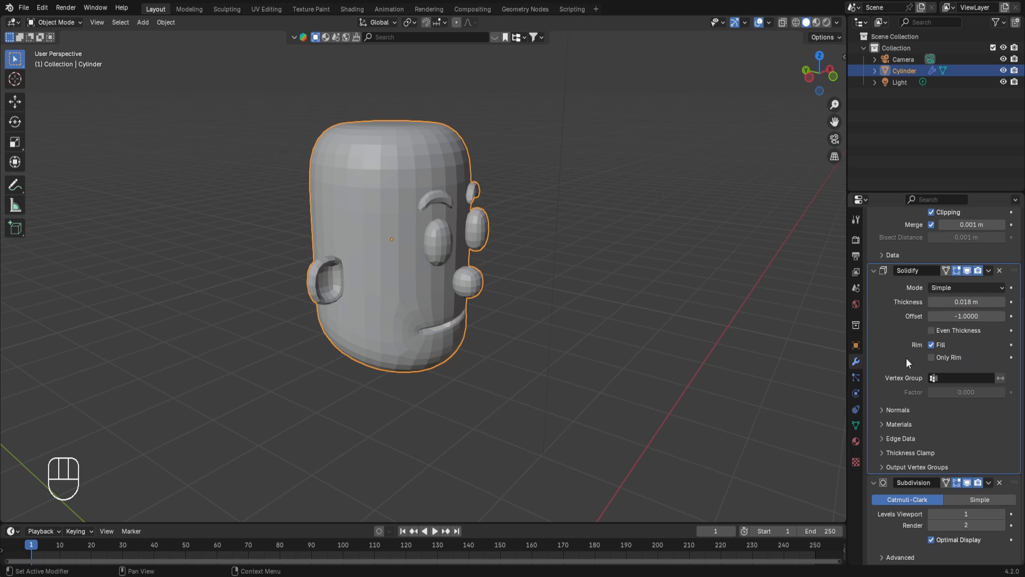
{"action": "left_click", "coordinate": [930, 357]}
Add a cylinder mesh with 16 vertices at the world origin.
{"action": "scroll", "coordinate": [548, 251], "scroll_direction": "down", "scroll_amount": 3}
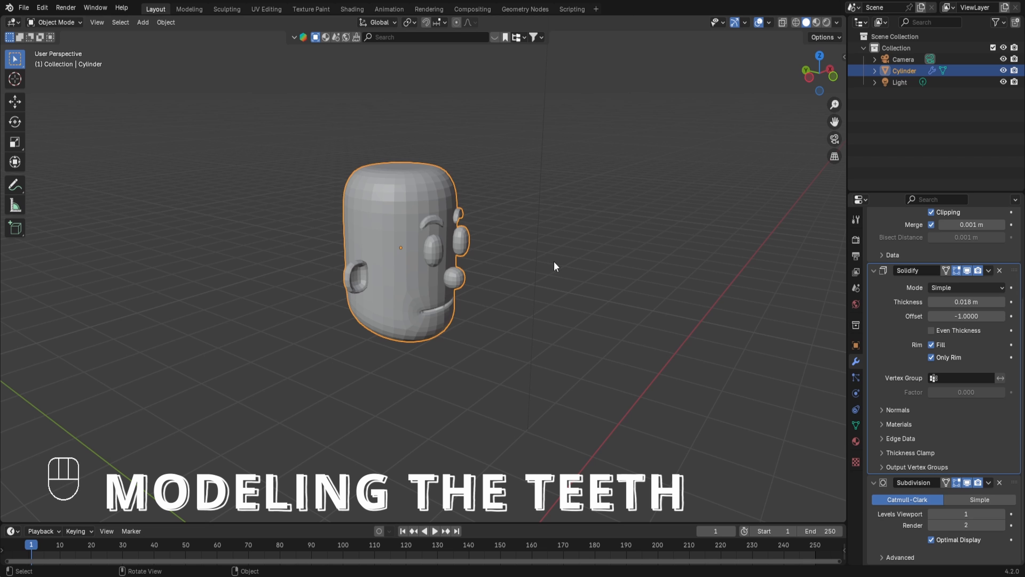
{"action": "scroll", "coordinate": [556, 259], "scroll_direction": "down", "scroll_amount": 4}
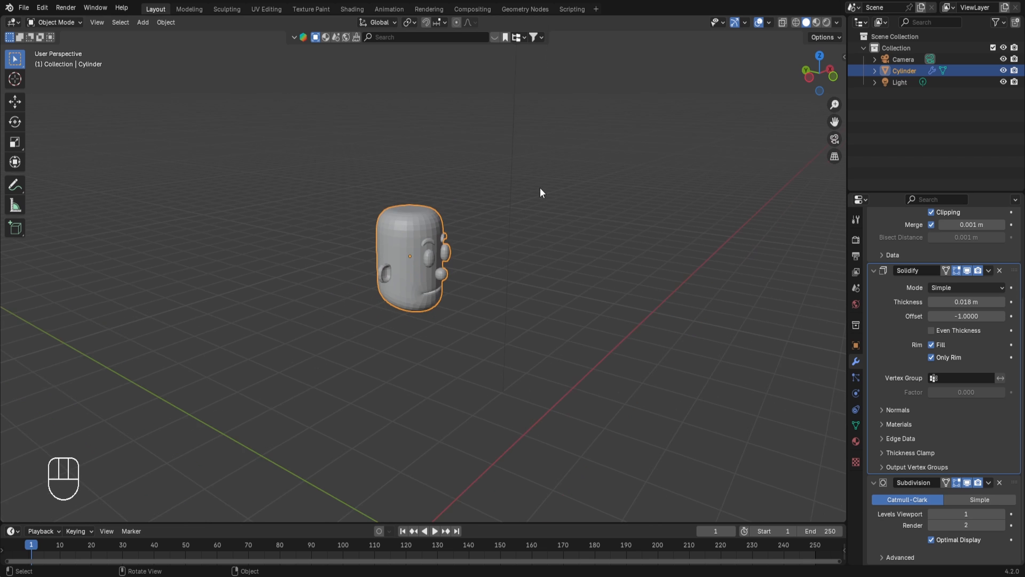
{"action": "key", "text": "shift+a"}
{"action": "mouse_move", "coordinate": [420, 201]}
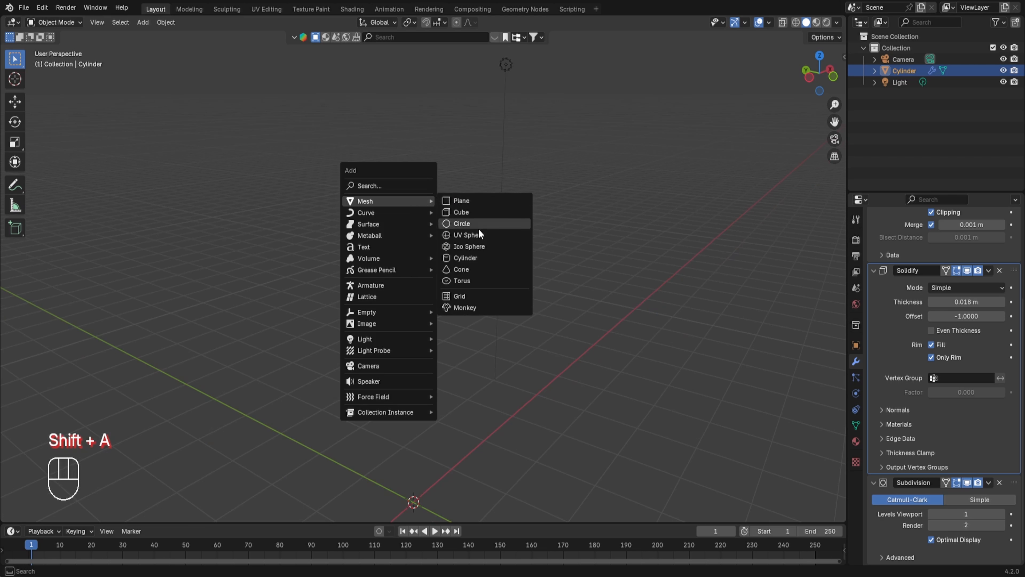
{"action": "left_click", "coordinate": [466, 257]}
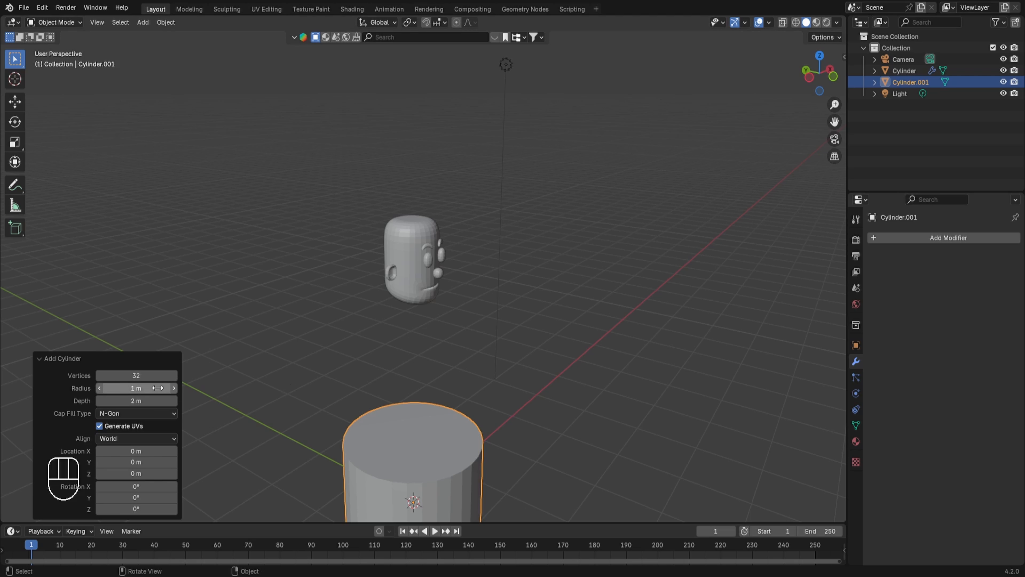
{"action": "left_click", "coordinate": [149, 374]}
{"action": "type", "text": "16"}
{"action": "key", "text": "Return"}
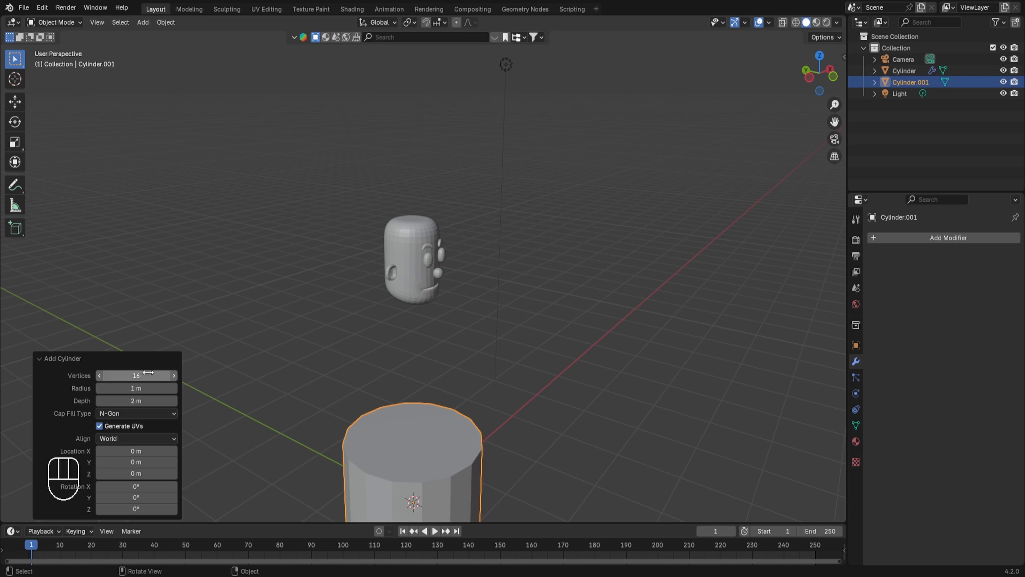
In Edit Mode, flatten the new cylinder by scaling it to about 0.195 along Z.
{"action": "scroll", "coordinate": [555, 334], "scroll_direction": "down", "scroll_amount": 3}
{"action": "key", "text": "Tab"}
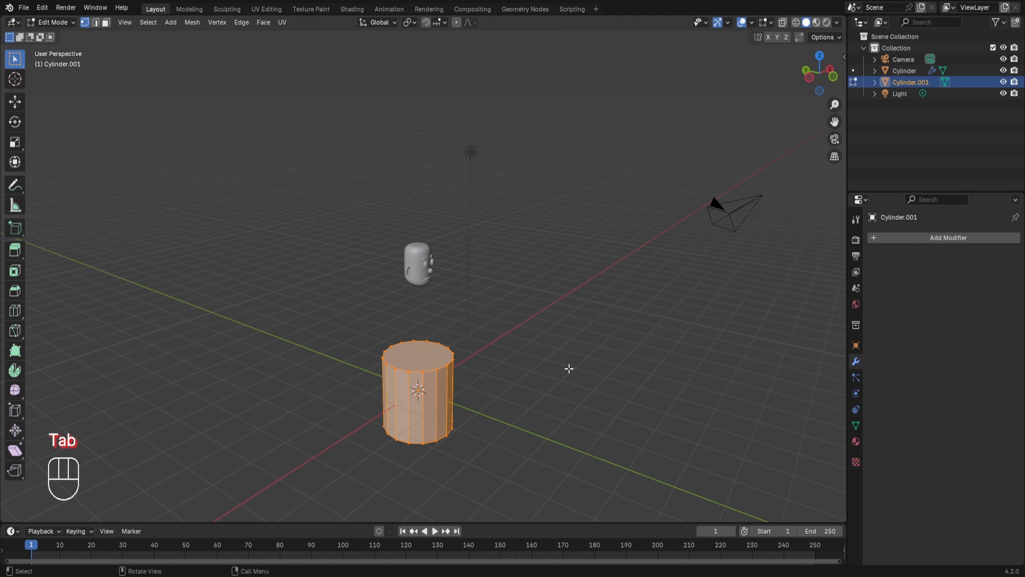
{"action": "key", "text": "s"}
{"action": "key", "text": "z"}
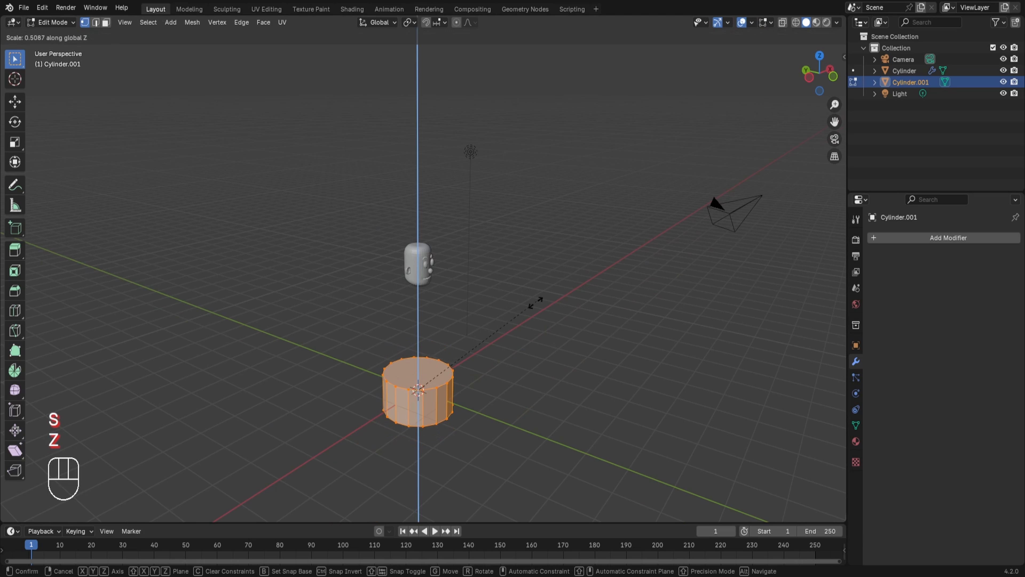
{"action": "left_click", "coordinate": [509, 455]}
{"action": "scroll", "coordinate": [508, 454], "scroll_direction": "up", "scroll_amount": 1}
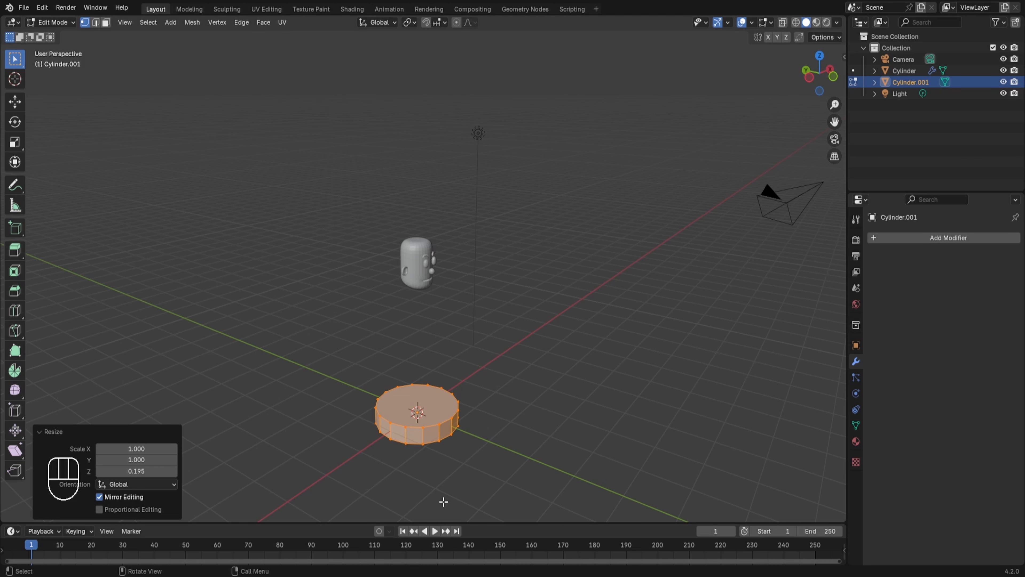
Delete the upper and lower cap faces of the flattened cylinder, leaving an open ring.
{"action": "key", "text": "3"}
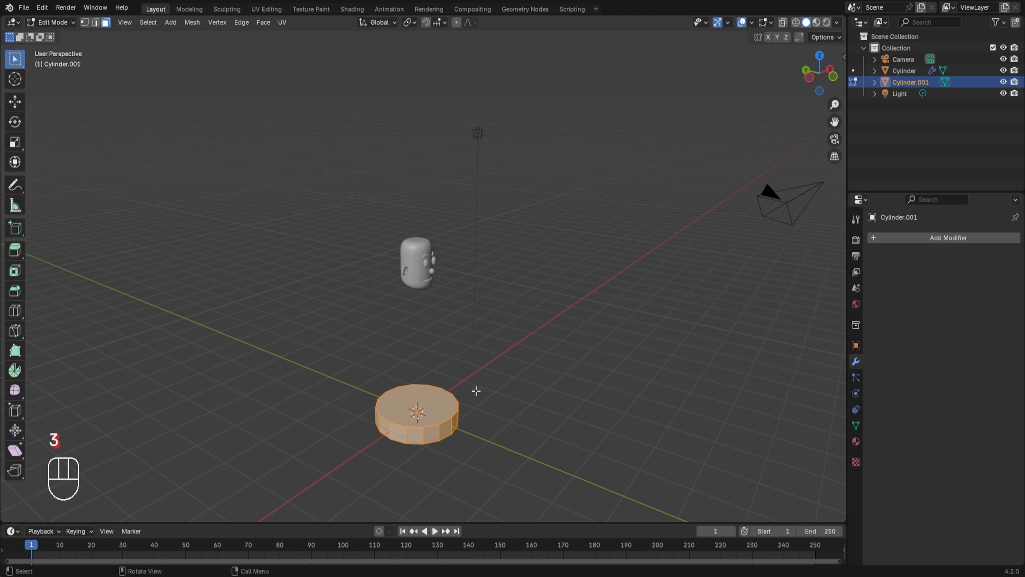
{"action": "left_click", "coordinate": [425, 403]}
{"action": "middle_click_drag", "start_coordinate": [424, 442], "coordinate": [418, 311]}
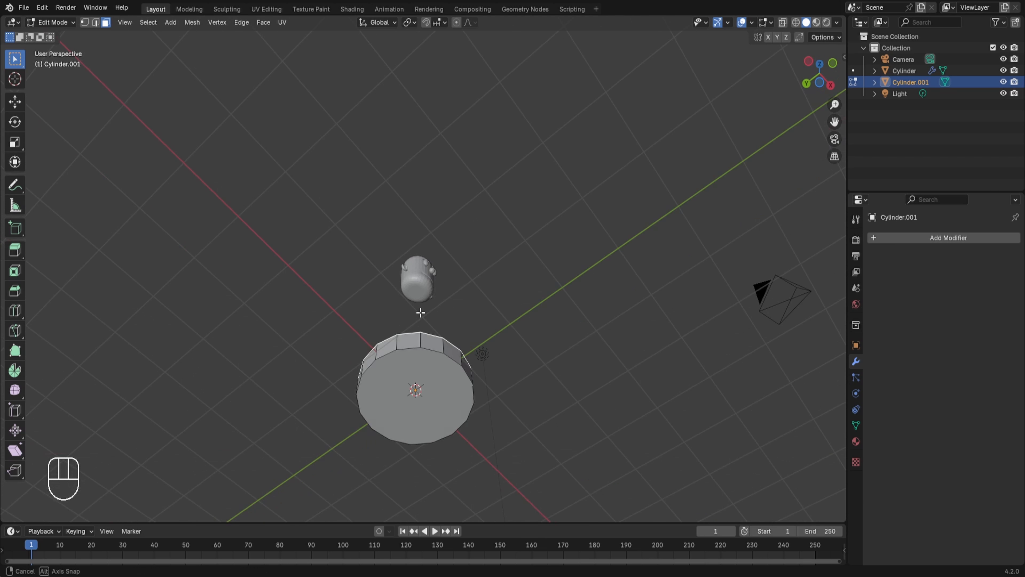
{"action": "left_click", "coordinate": [406, 379], "text": "shift"}
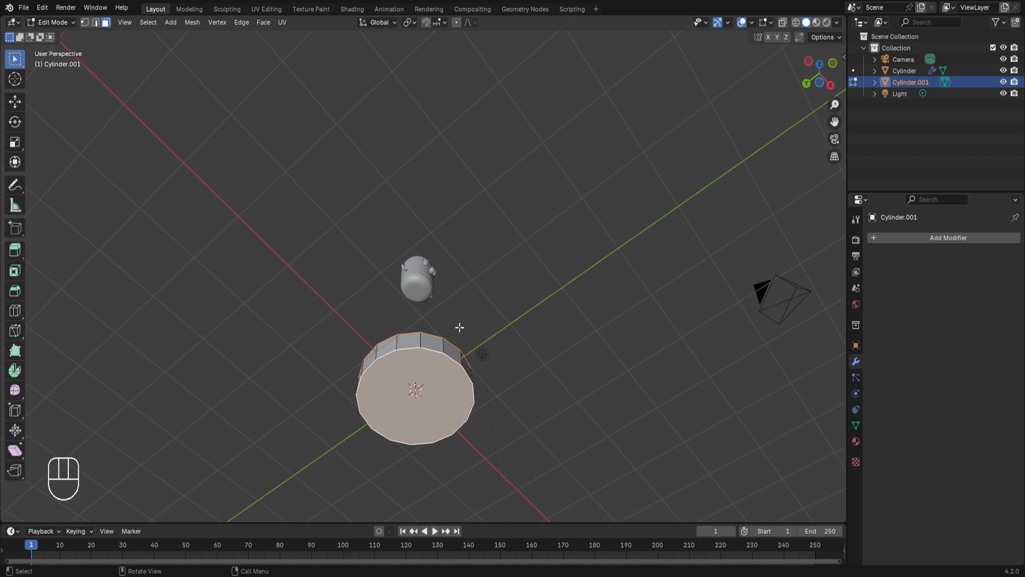
{"action": "key", "text": "x"}
{"action": "left_click", "coordinate": [432, 354]}
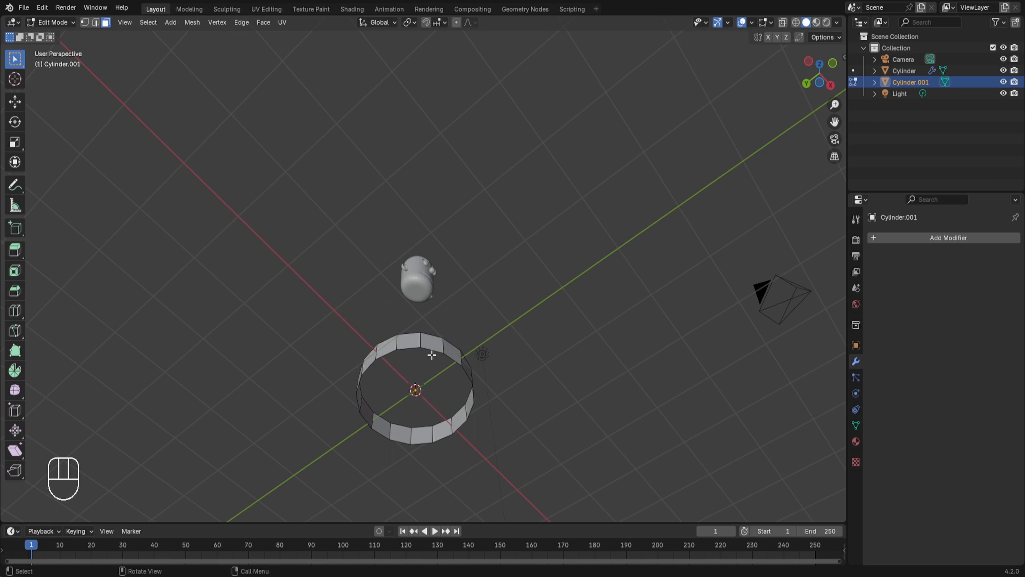
In top view with X-ray on, delete the ring's rear half vertices, including those on the X axis.
{"action": "middle_click_drag", "start_coordinate": [579, 205], "coordinate": [501, 390]}
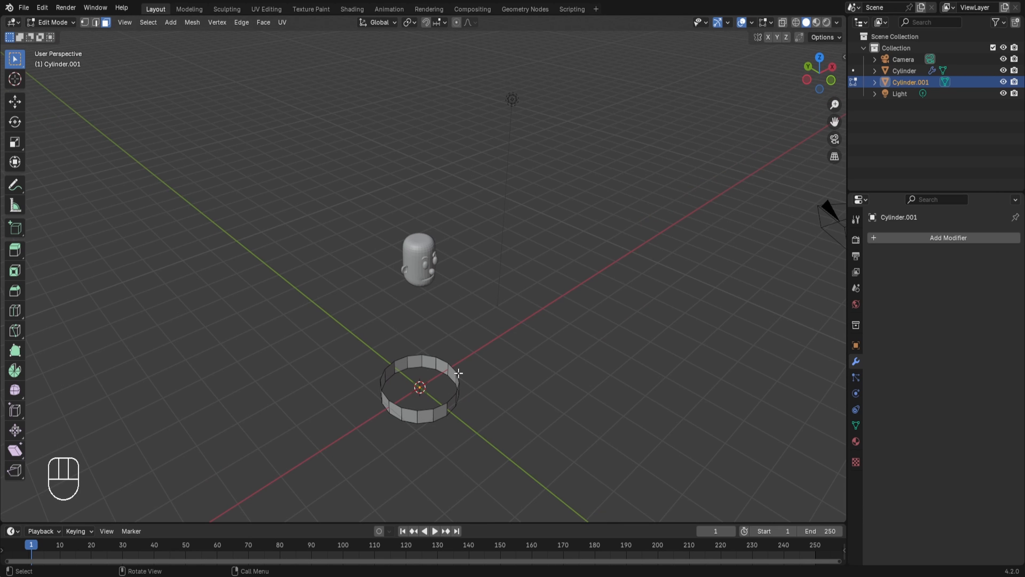
{"action": "key", "text": "KP_7"}
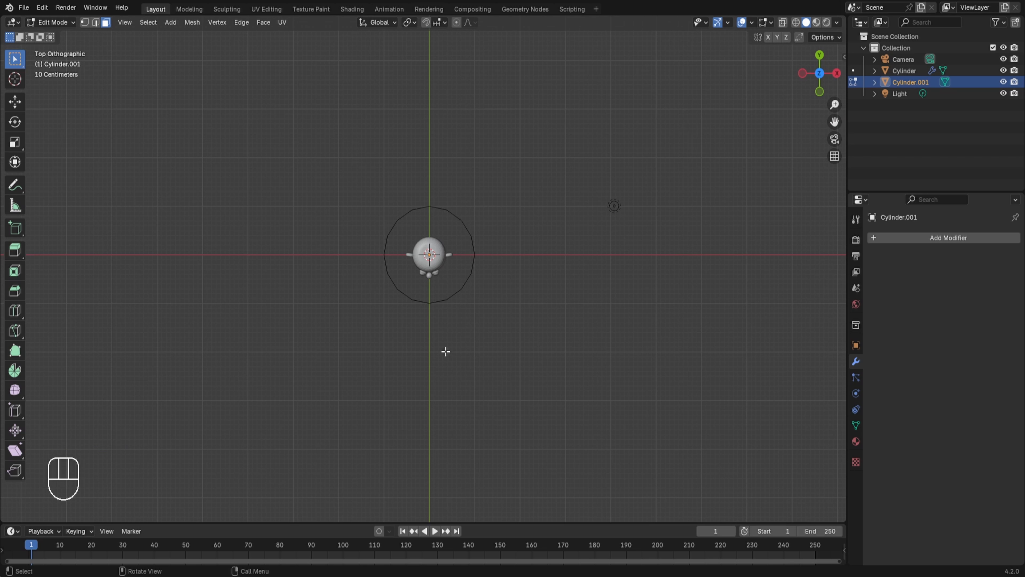
{"action": "key", "text": "1"}
{"action": "key", "text": "alt+z"}
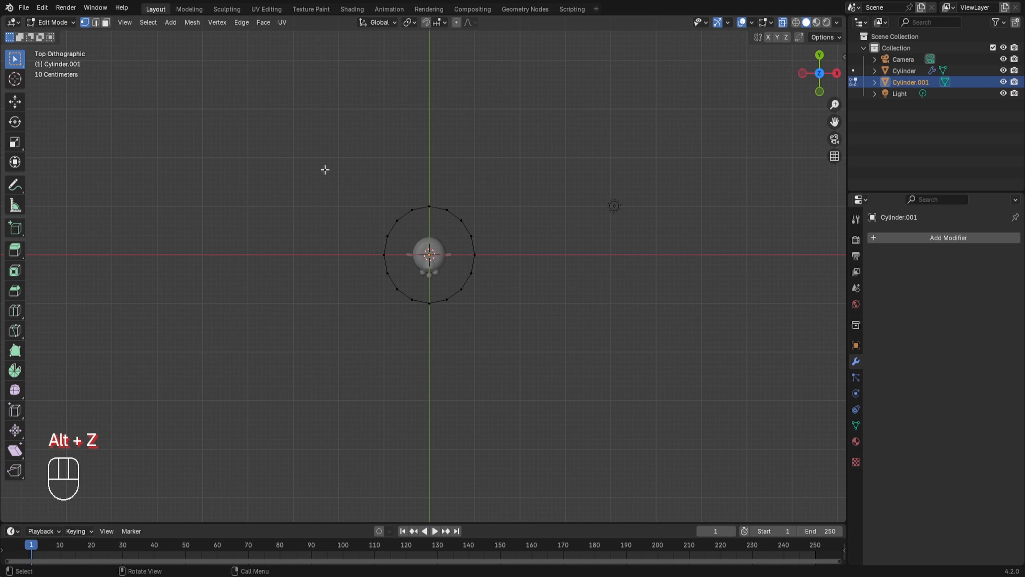
{"action": "left_click_drag", "start_coordinate": [325, 170], "coordinate": [560, 259]}
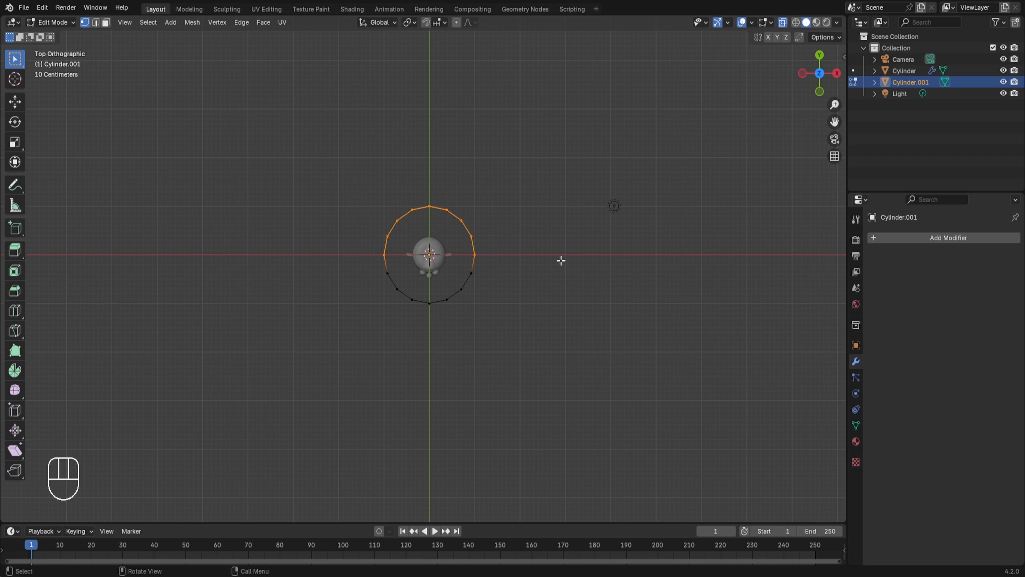
{"action": "key", "text": "x"}
{"action": "left_click", "coordinate": [489, 235]}
Turn X-ray off and scale the whole curved strip to about 0.689 along Y.
{"action": "middle_click_drag", "start_coordinate": [439, 339], "coordinate": [467, 298]}
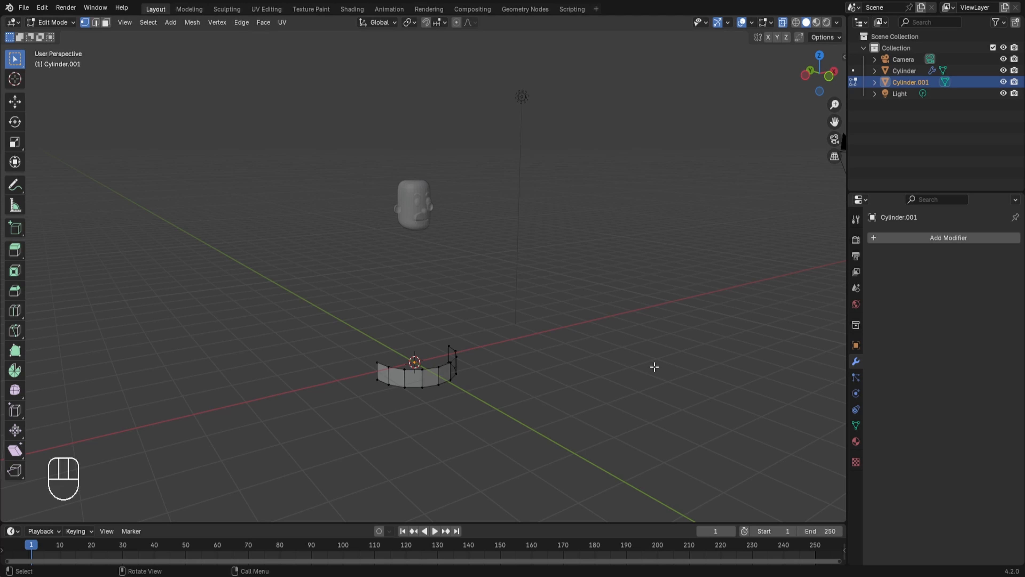
{"action": "key", "text": "alt+z"}
{"action": "key", "text": "a"}
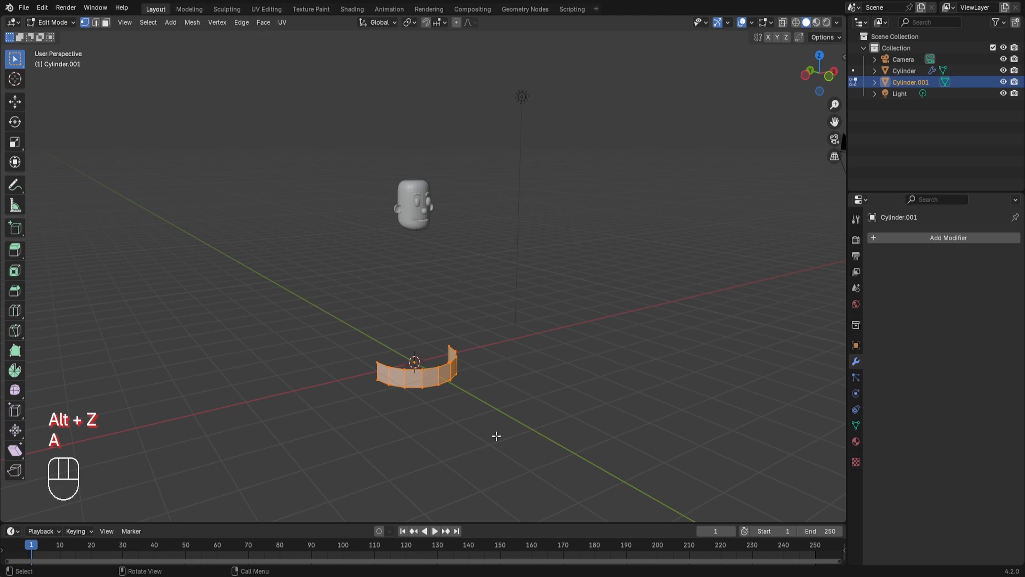
{"action": "middle_click_drag", "start_coordinate": [497, 435], "coordinate": [446, 433]}
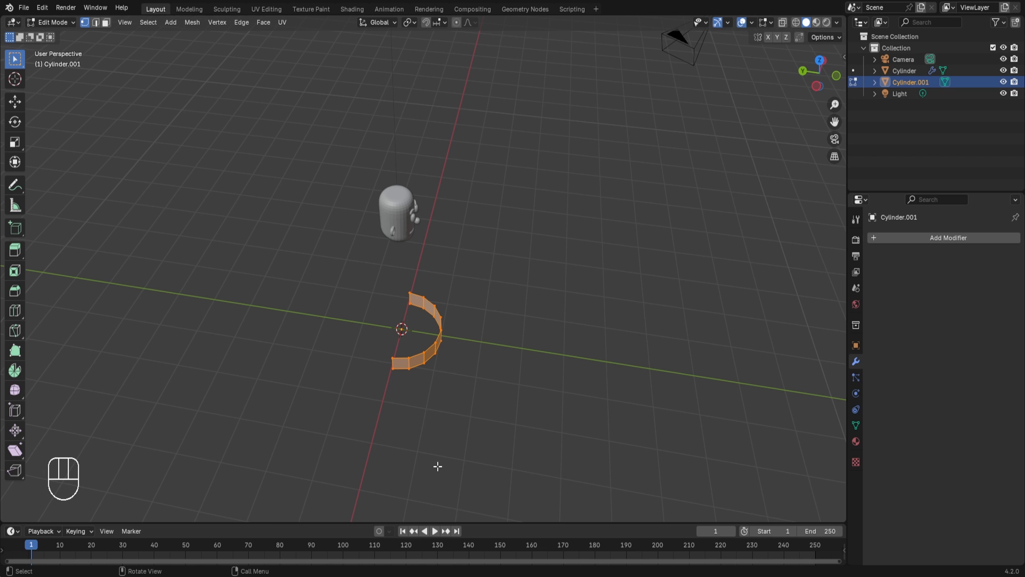
{"action": "key", "text": "s"}
{"action": "key", "text": "y"}
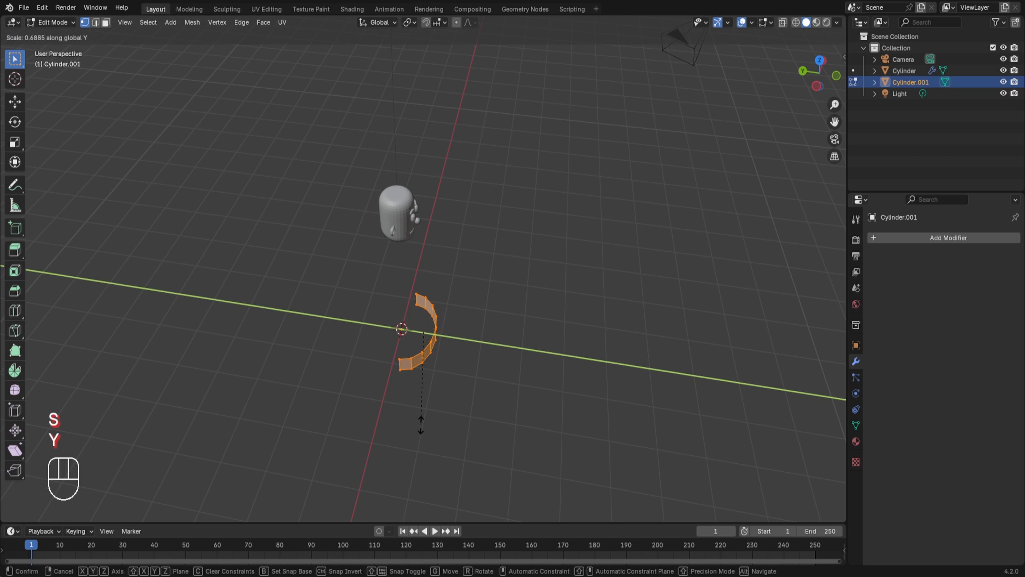
{"action": "left_click", "coordinate": [420, 422]}
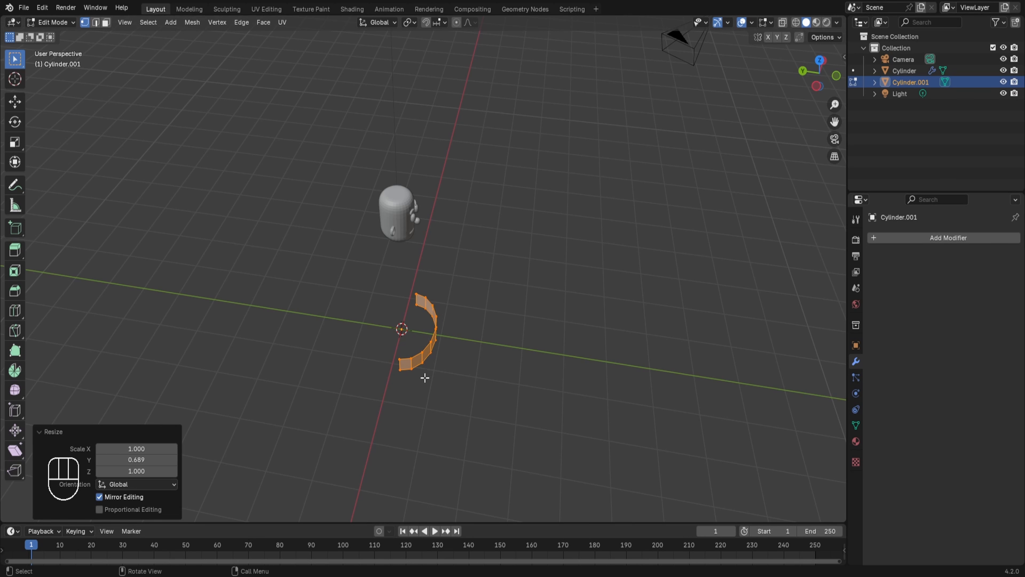
Extrude all faces of the curved strip along their normals by about 0.407 m.
{"action": "middle_click_drag", "start_coordinate": [430, 390], "coordinate": [432, 390]}
{"action": "key", "text": "3"}
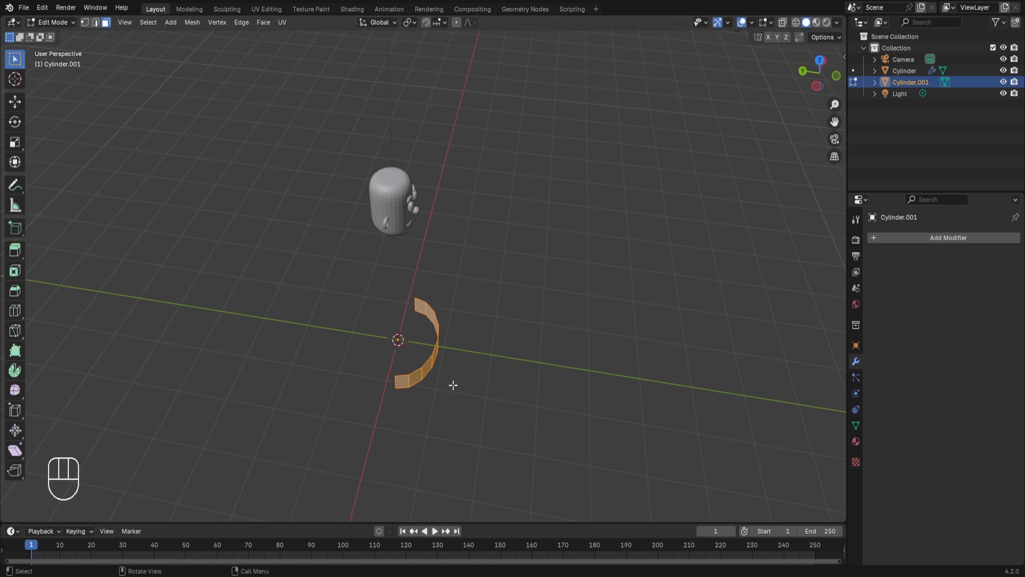
{"action": "key", "text": "alt+e"}
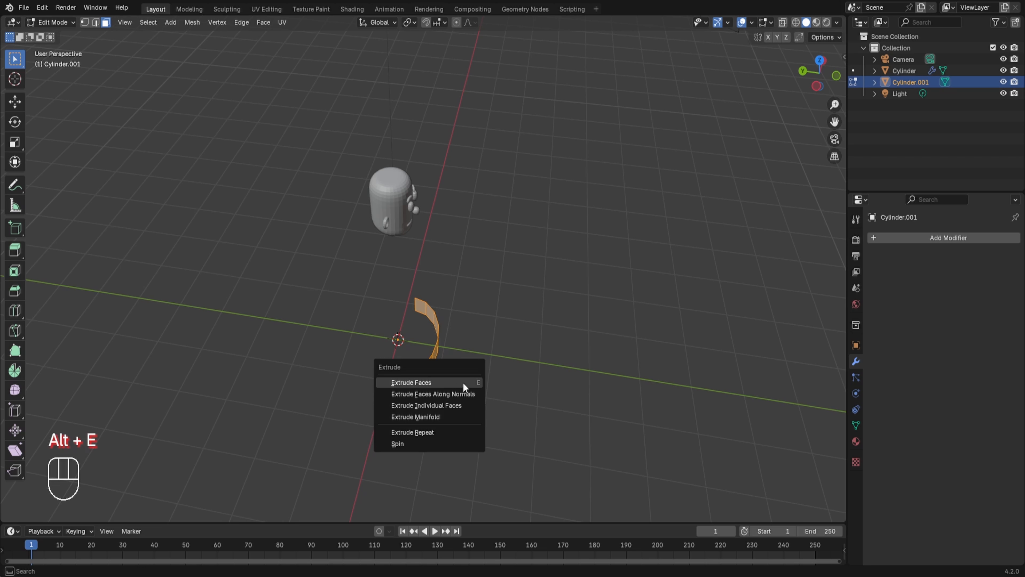
{"action": "left_click", "coordinate": [447, 394]}
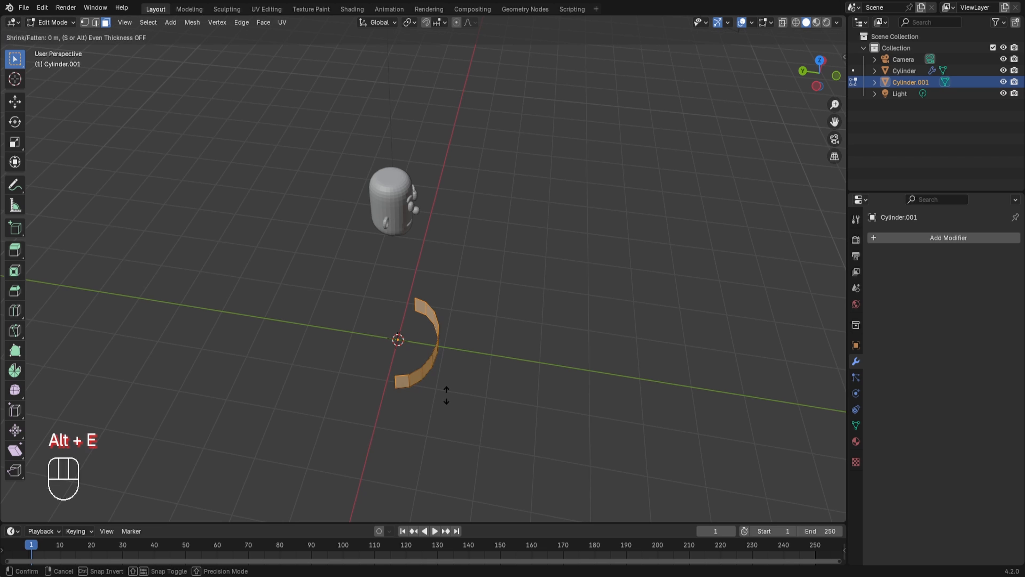
{"action": "left_click", "coordinate": [462, 385]}
{"action": "middle_click_drag", "start_coordinate": [531, 412], "coordinate": [377, 289]}
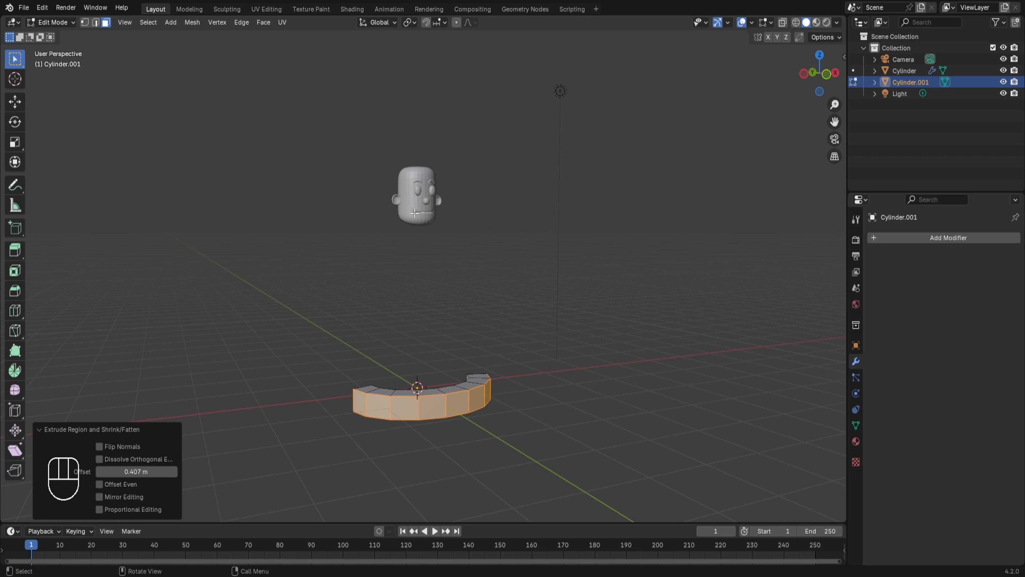
{"action": "middle_click_drag", "start_coordinate": [419, 204], "coordinate": [375, 386]}
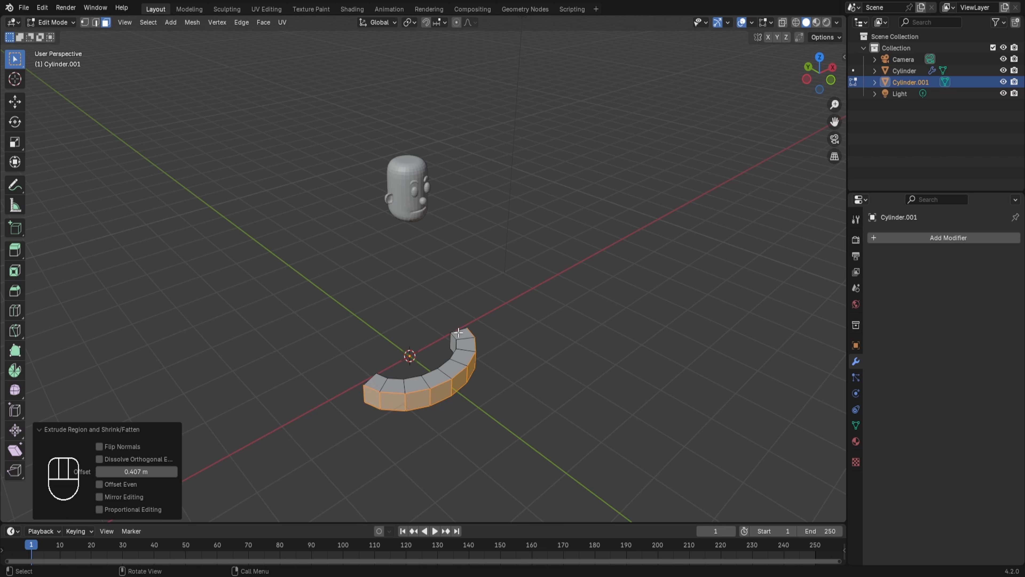
Delete the upper row of faces and both end faces of the curved tooth strip.
{"action": "left_click", "coordinate": [375, 381]}
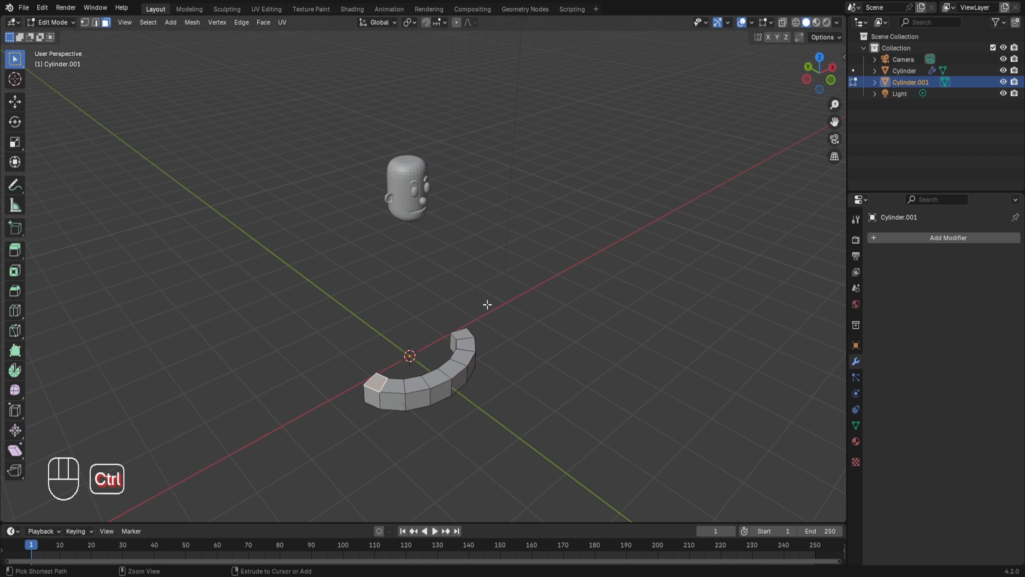
{"action": "left_click", "coordinate": [464, 341], "text": "ctrl"}
{"action": "middle_click_drag", "start_coordinate": [463, 340], "coordinate": [511, 360]}
{"action": "left_click", "coordinate": [477, 410], "text": "shift"}
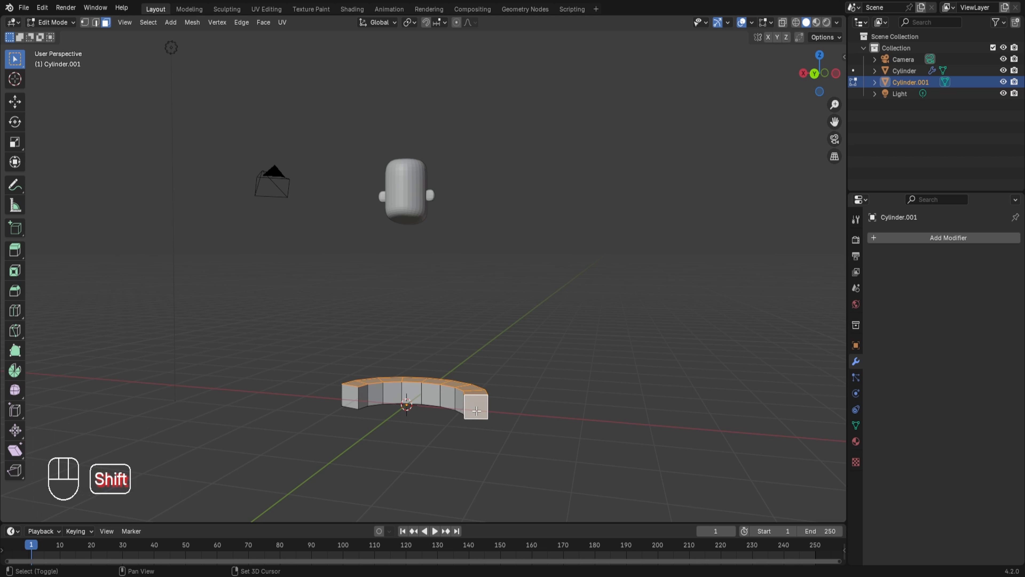
{"action": "left_click", "coordinate": [349, 395], "text": "shift"}
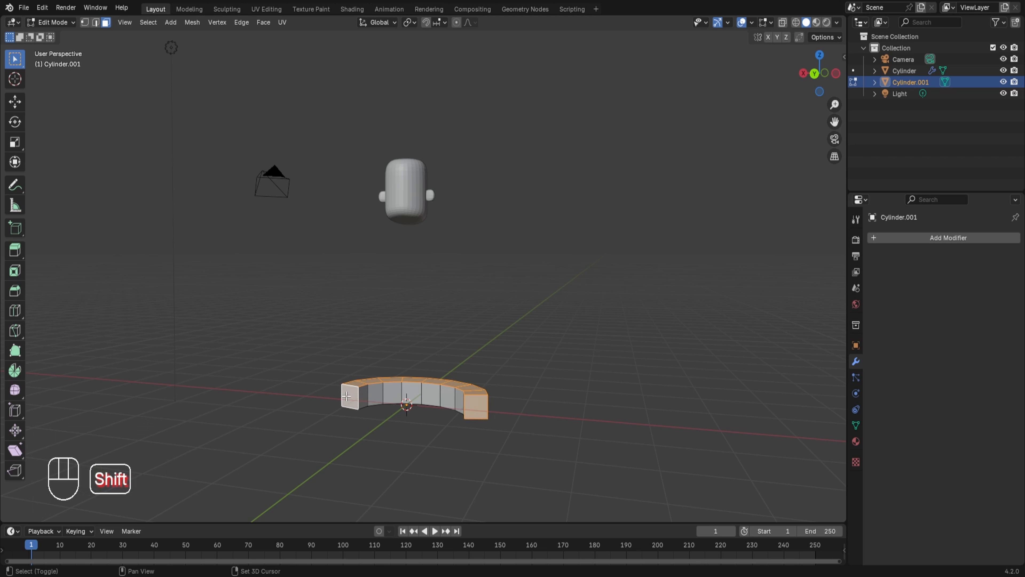
{"action": "key", "text": "x"}
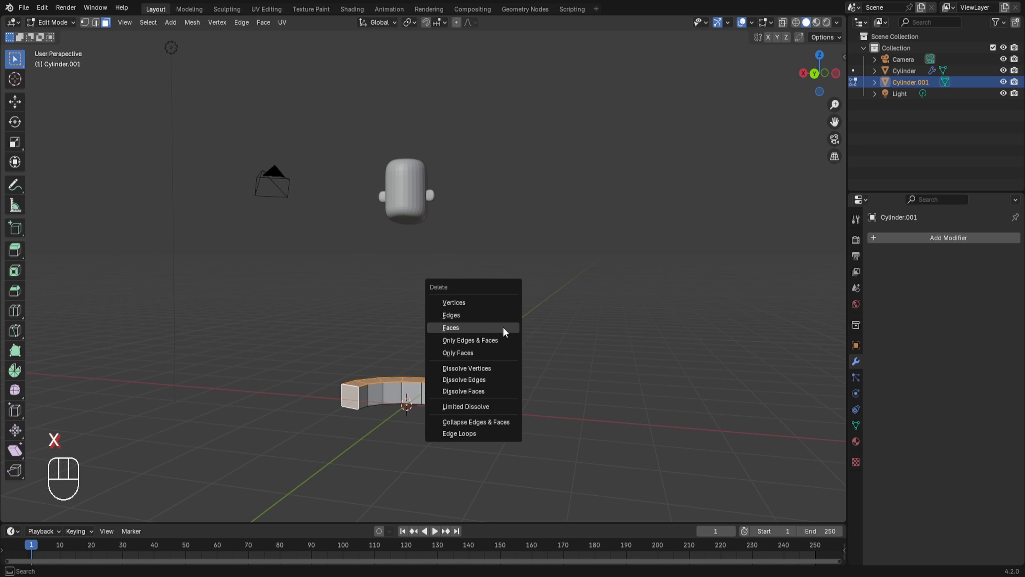
{"action": "left_click", "coordinate": [504, 328]}
{"action": "middle_click_drag", "start_coordinate": [504, 328], "coordinate": [478, 419]}
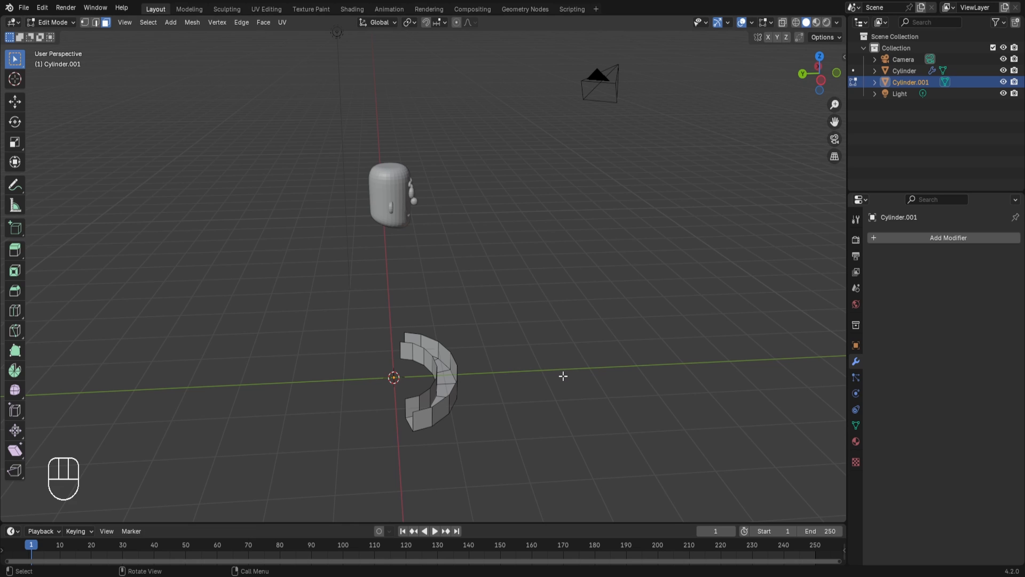
{"action": "middle_click_drag", "start_coordinate": [579, 371], "coordinate": [510, 359]}
Add a Subdivision Surface modifier to the curved tooth strip.
{"action": "key", "text": "Tab"}
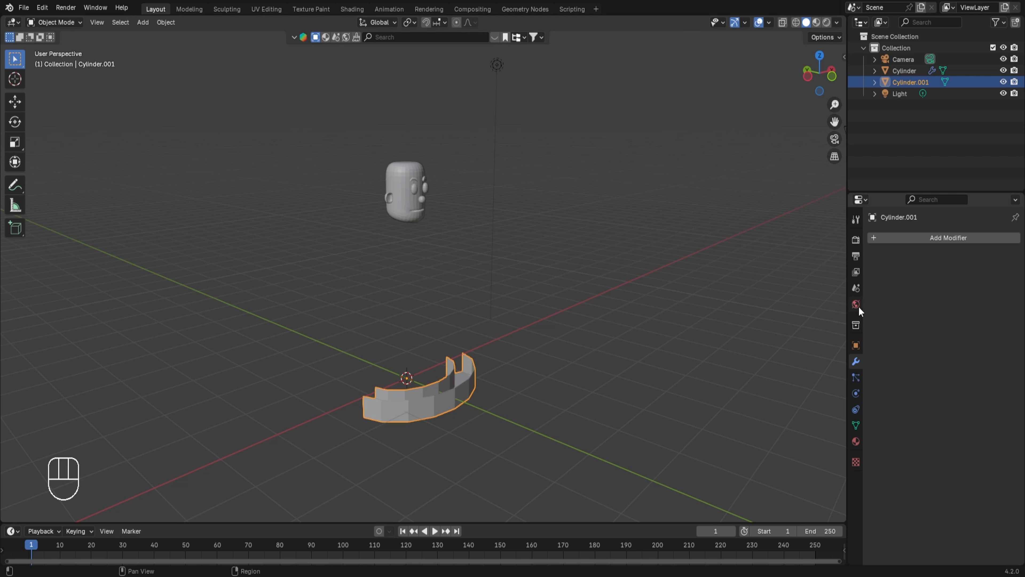
{"action": "left_click", "coordinate": [918, 236]}
{"action": "mouse_move", "coordinate": [901, 236]}
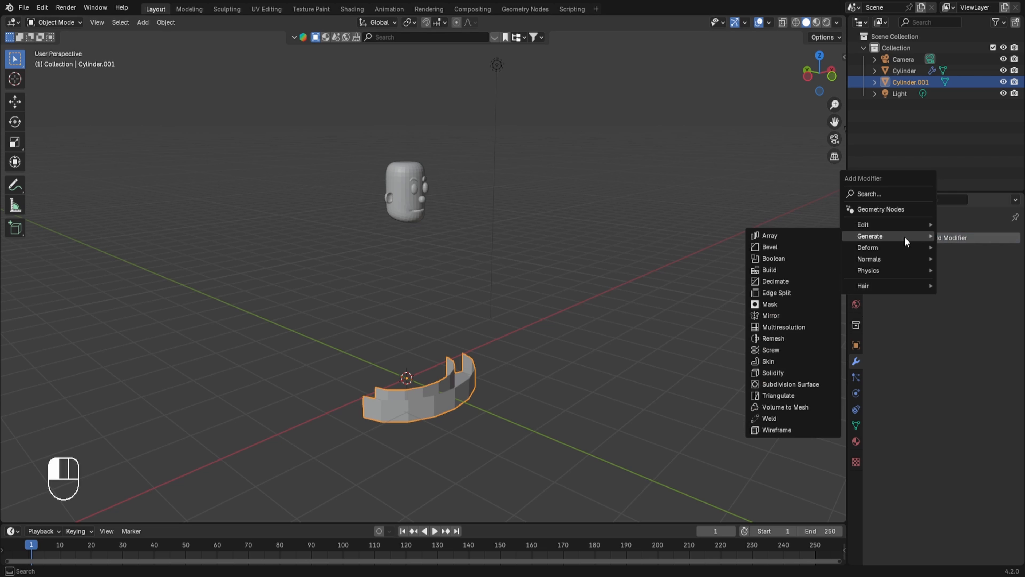
{"action": "left_click", "coordinate": [804, 386]}
{"action": "middle_click_drag", "start_coordinate": [490, 406], "coordinate": [488, 373]}
Scale the strip's entire mesh to about 1.431 along Z.
{"action": "key", "text": "Tab"}
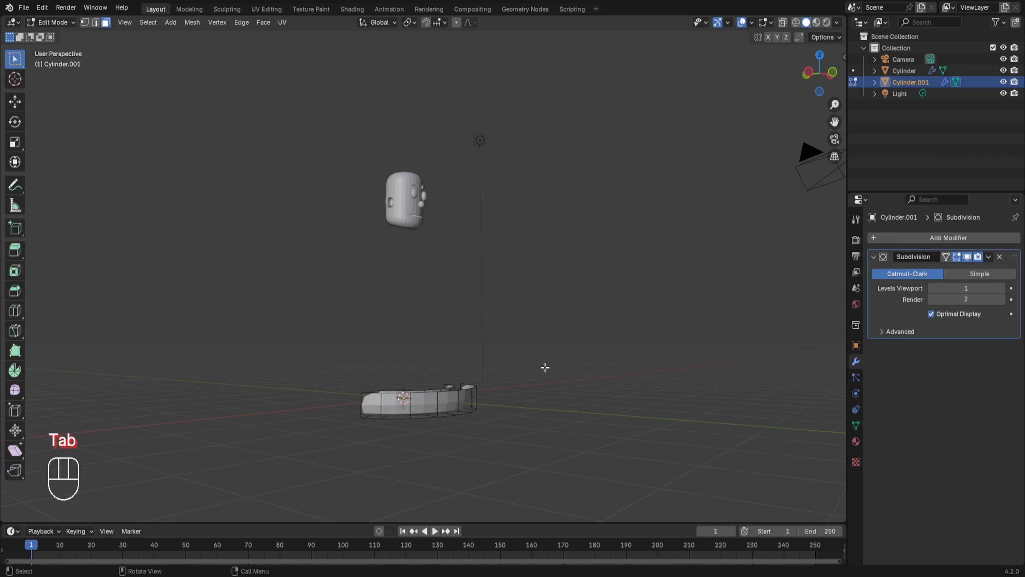
{"action": "key", "text": "a"}
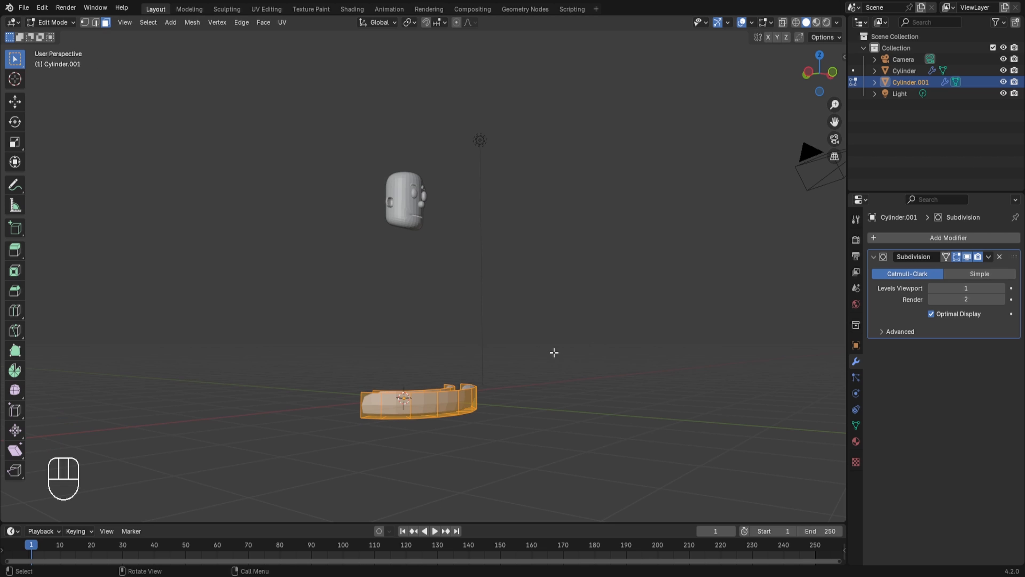
{"action": "key", "text": "s"}
{"action": "key", "text": "z"}
{"action": "left_click", "coordinate": [602, 322]}
{"action": "middle_click_drag", "start_coordinate": [524, 397], "coordinate": [521, 421]}
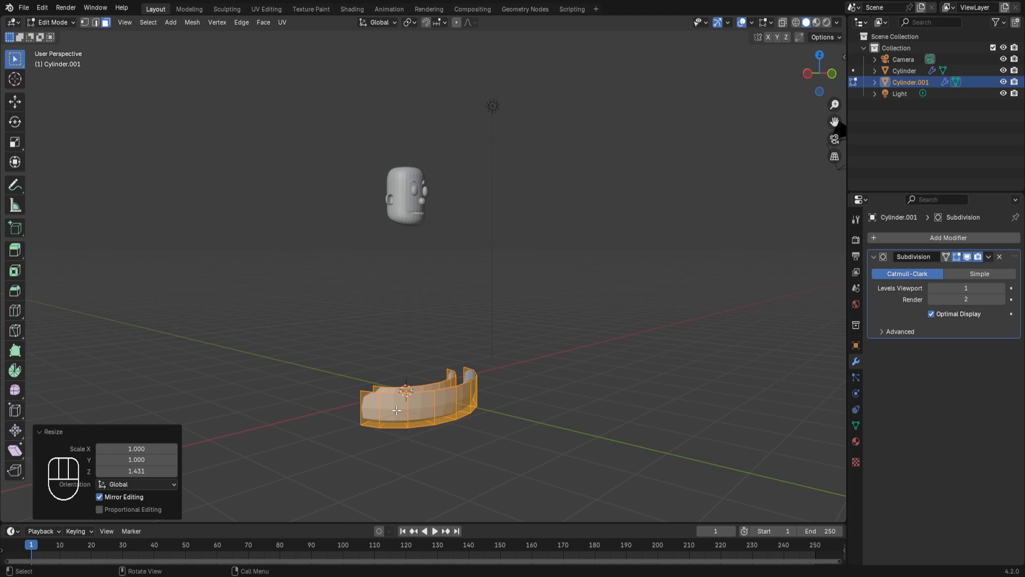
Add one horizontal loop cut around the strip and lower it about 0.147 m along Z, near the lower edge.
{"action": "key", "text": "ctrl+r"}
{"action": "left_click", "coordinate": [453, 418]}
{"action": "key", "text": "z"}
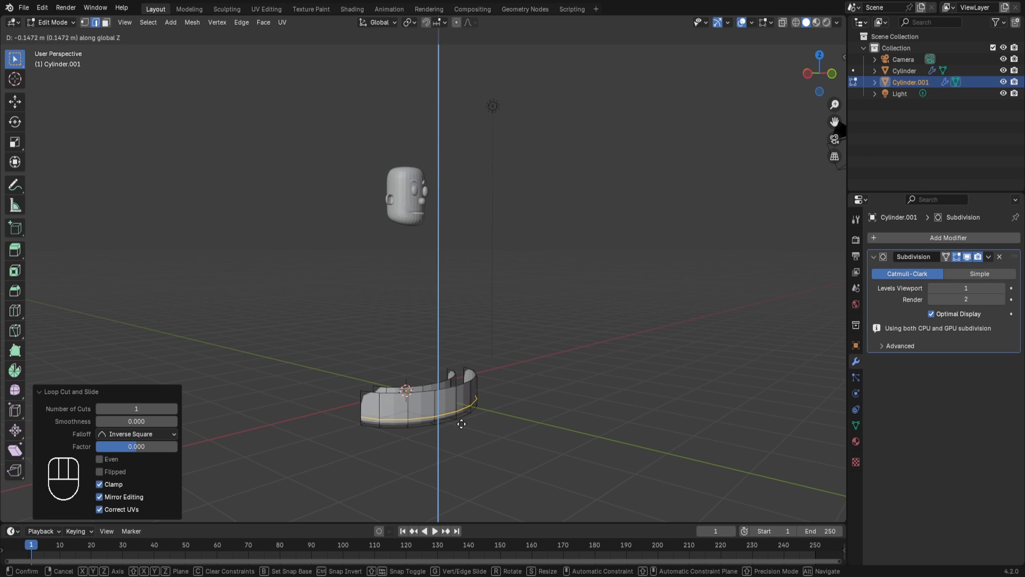
{"action": "left_click", "coordinate": [460, 419]}
{"action": "middle_click_drag", "start_coordinate": [463, 419], "coordinate": [484, 428]}
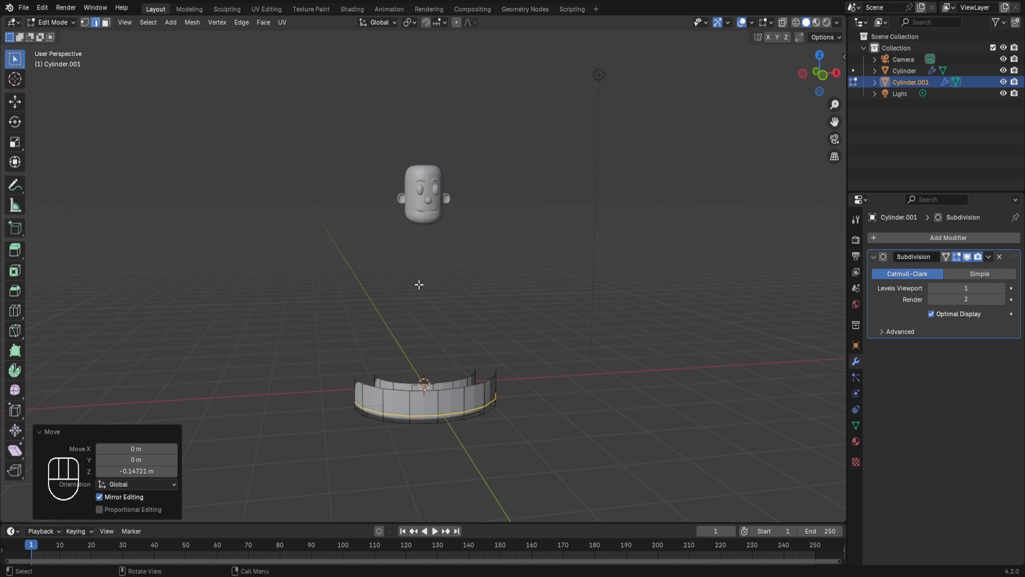
{"action": "key", "text": "Tab"}
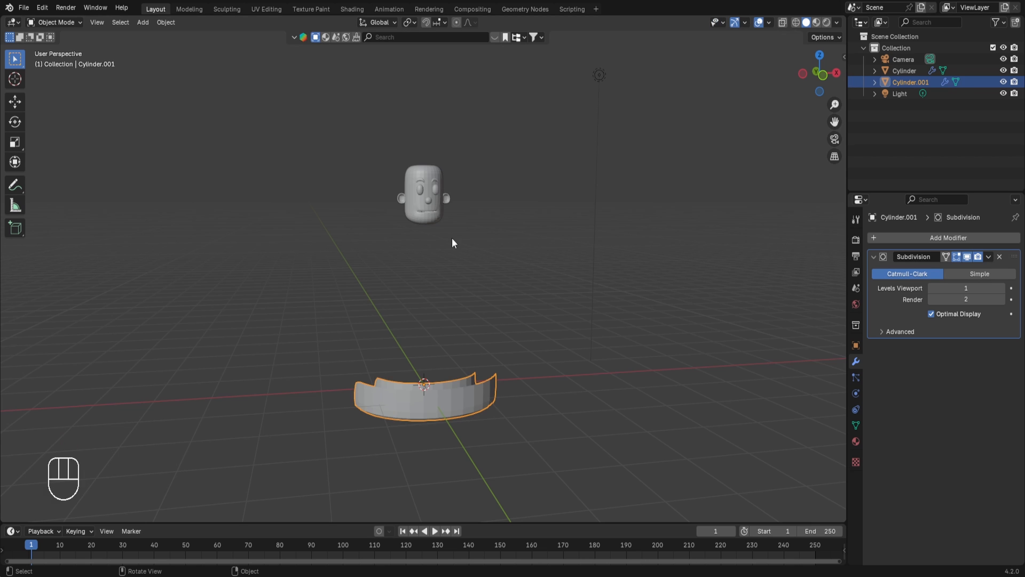
Turn off the viewport display of the head's Mirror modifier to expose the mouth cavity.
{"action": "left_click", "coordinate": [430, 198]}
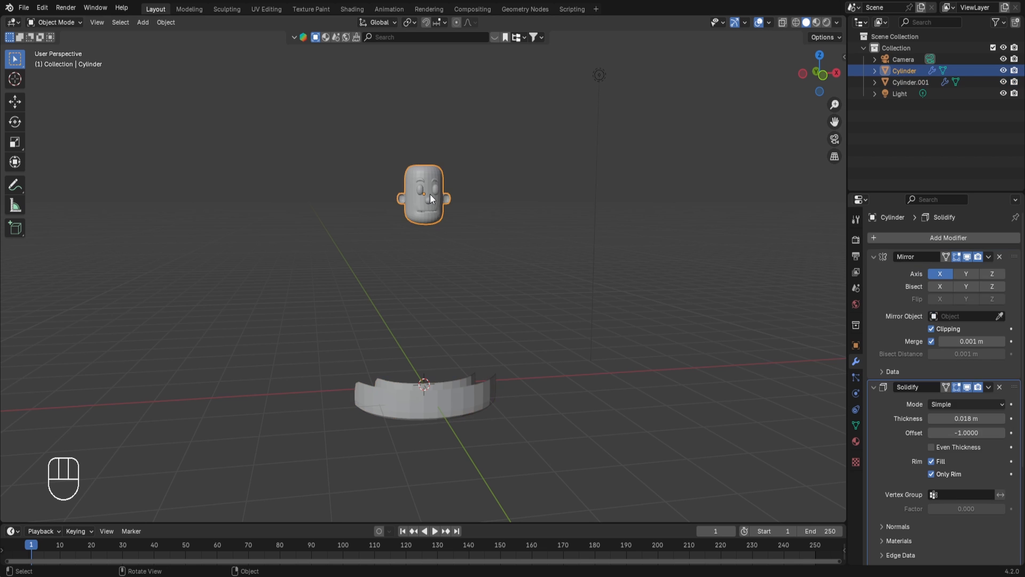
{"action": "left_click", "coordinate": [966, 256]}
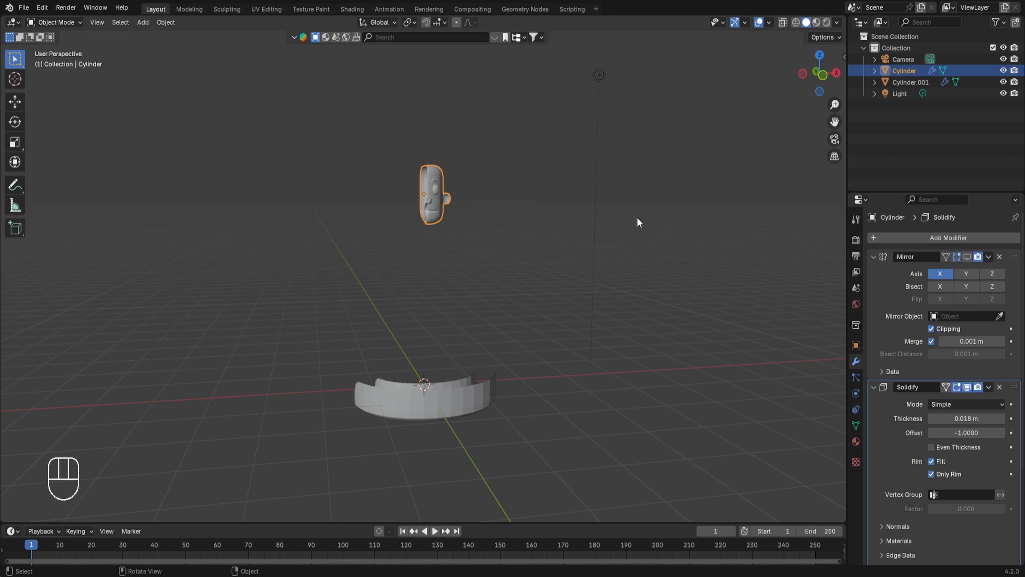
{"action": "key", "text": "ctrl"}
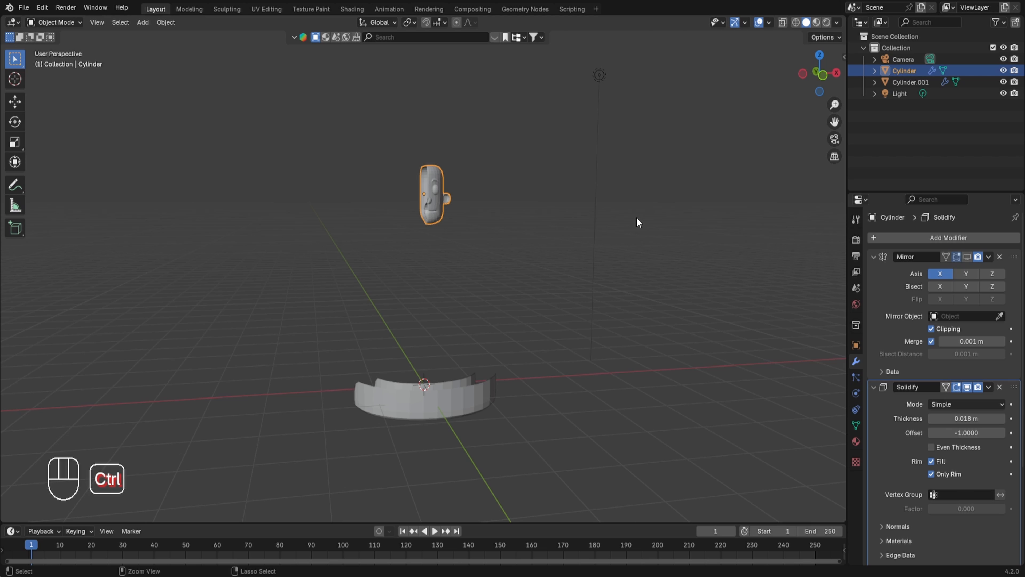
In left orthographic view, move the tooth strip up to the head, about 0.556 m in Y and 3.337 m in Z.
{"action": "key", "text": "ctrl+KP_3"}
{"action": "scroll", "coordinate": [463, 483], "scroll_direction": "up", "scroll_amount": 3}
{"action": "left_click", "coordinate": [462, 483]}
{"action": "key", "text": "g"}
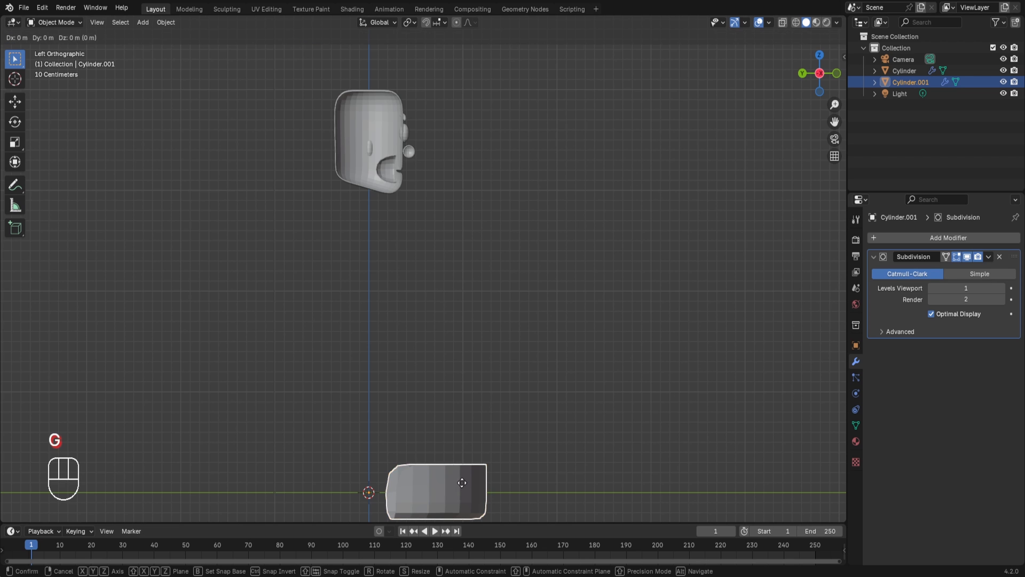
{"action": "left_click", "coordinate": [410, 147]}
{"action": "scroll", "coordinate": [465, 221], "scroll_direction": "up", "scroll_amount": 3}
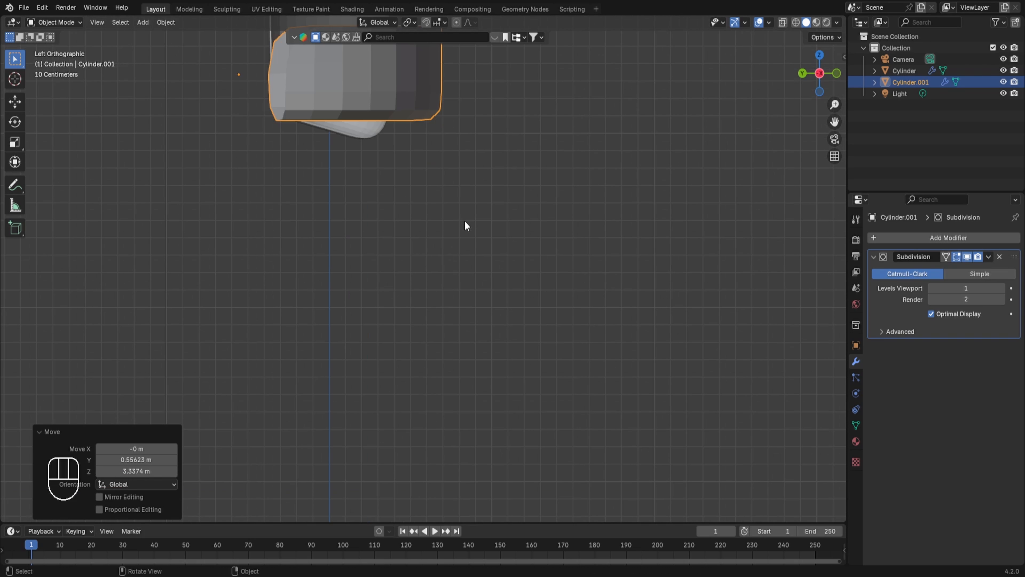
{"action": "middle_click_drag", "start_coordinate": [465, 220], "coordinate": [477, 417], "text": "shift"}
Scale the strip's entire mesh down uniformly to mouth size, finishing with a factor of about 0.695.
{"action": "key", "text": "Tab"}
{"action": "key", "text": "a"}
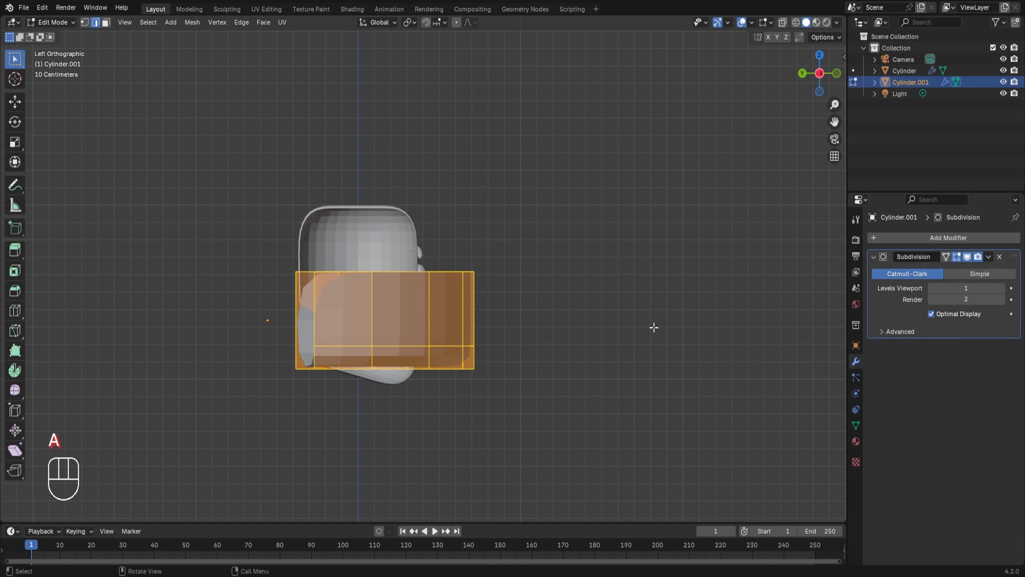
{"action": "key", "text": "s"}
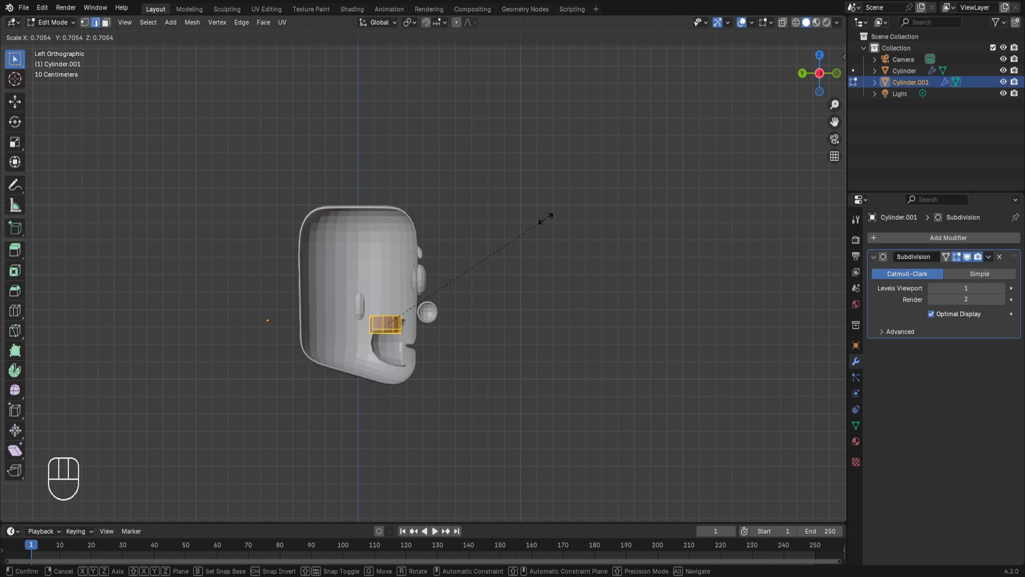
{"action": "left_click", "coordinate": [542, 223]}
In front view with X-ray on, scale the tooth strip to about 0.756 along X to match the mouth width.
{"action": "key", "text": "KP_1"}
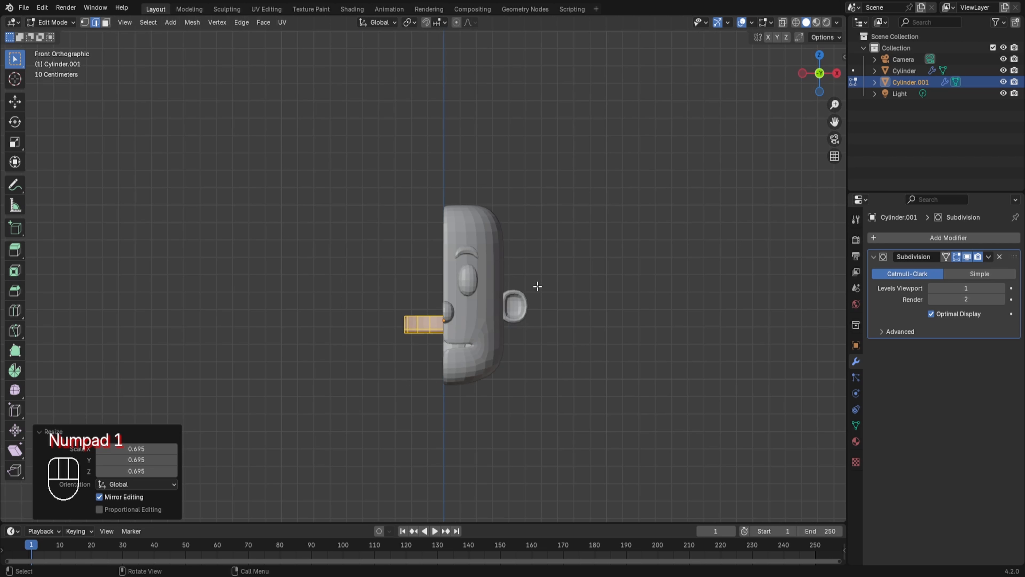
{"action": "key", "text": "alt+z"}
{"action": "scroll", "coordinate": [550, 340], "scroll_direction": "up", "scroll_amount": 5}
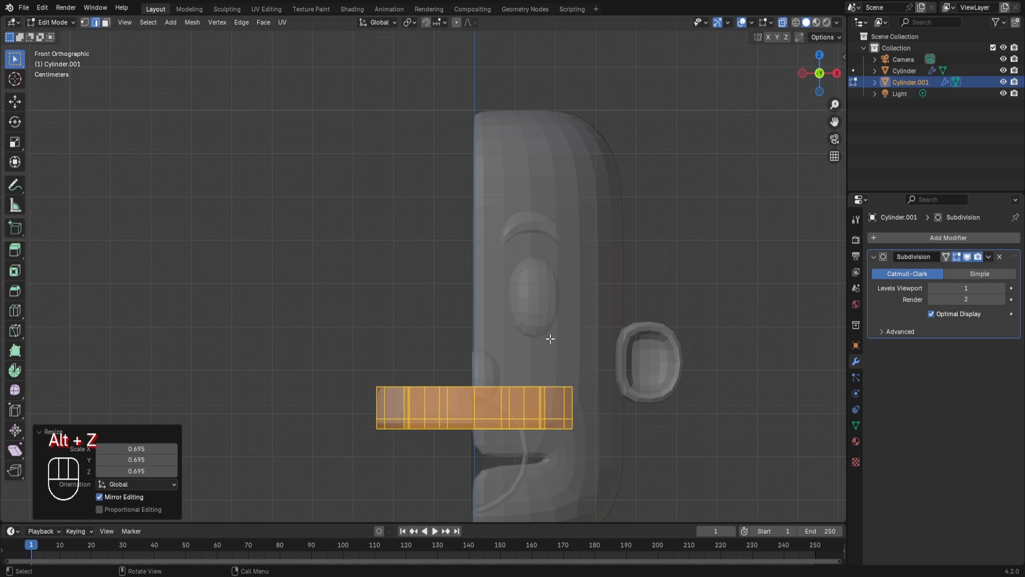
{"action": "key", "text": "s"}
{"action": "key", "text": "x"}
{"action": "left_click", "coordinate": [560, 322]}
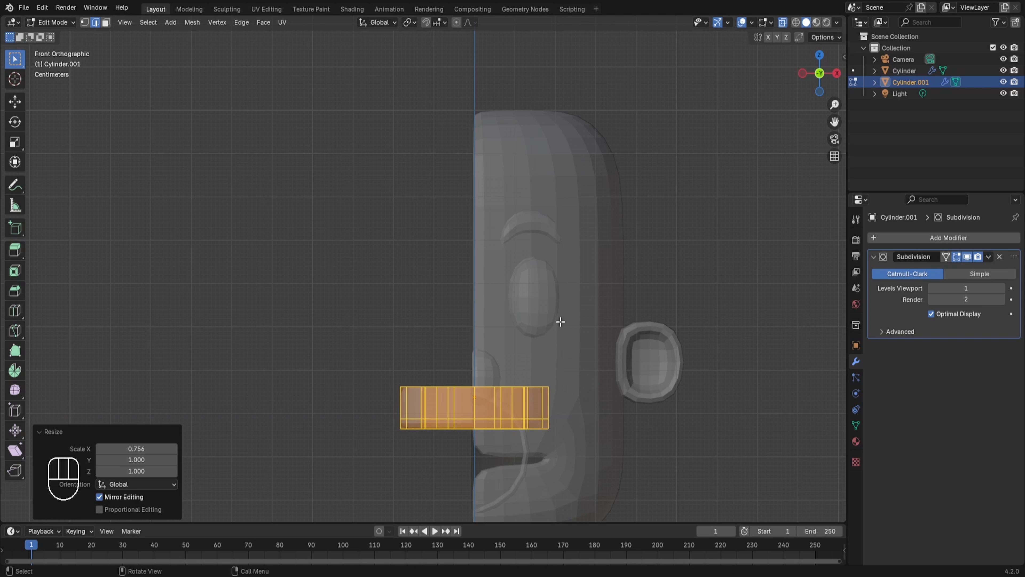
In left view, scale the tooth strip to about 0.747 along Z and turn X-ray off.
{"action": "key", "text": "ctrl+KP_3"}
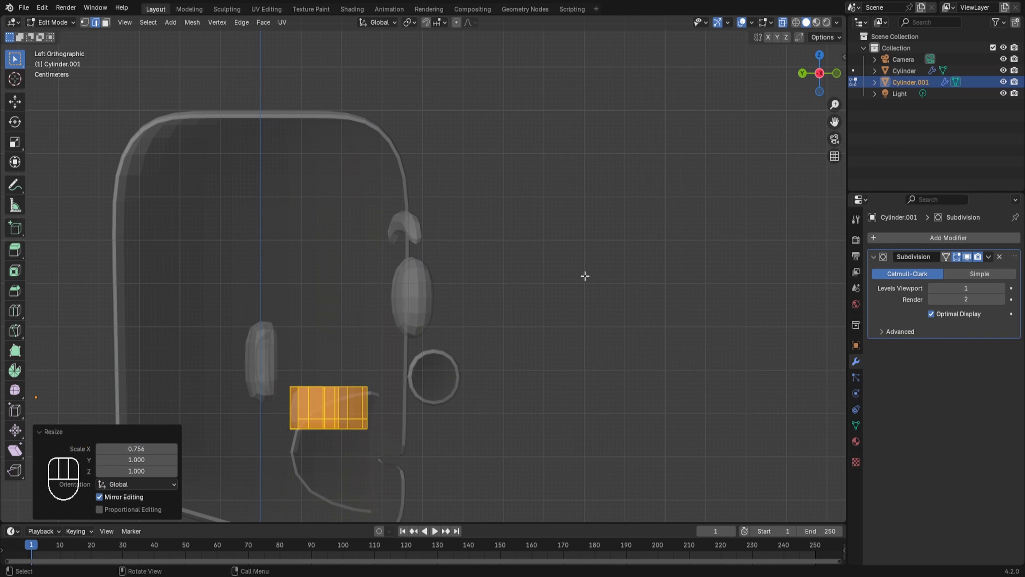
{"action": "key", "text": "s"}
{"action": "key", "text": "z"}
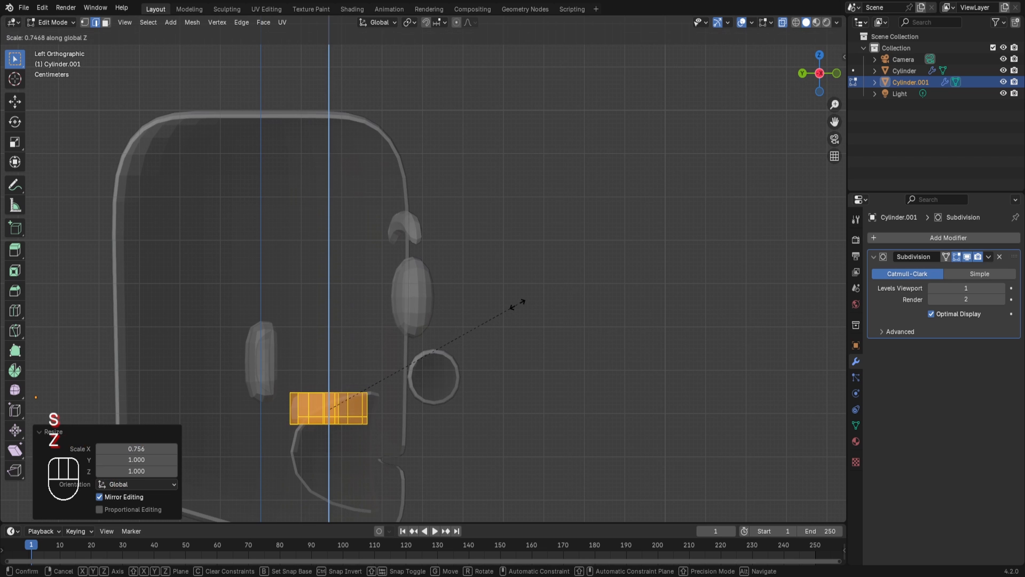
{"action": "left_click", "coordinate": [508, 313]}
{"action": "key", "text": "alt+z"}
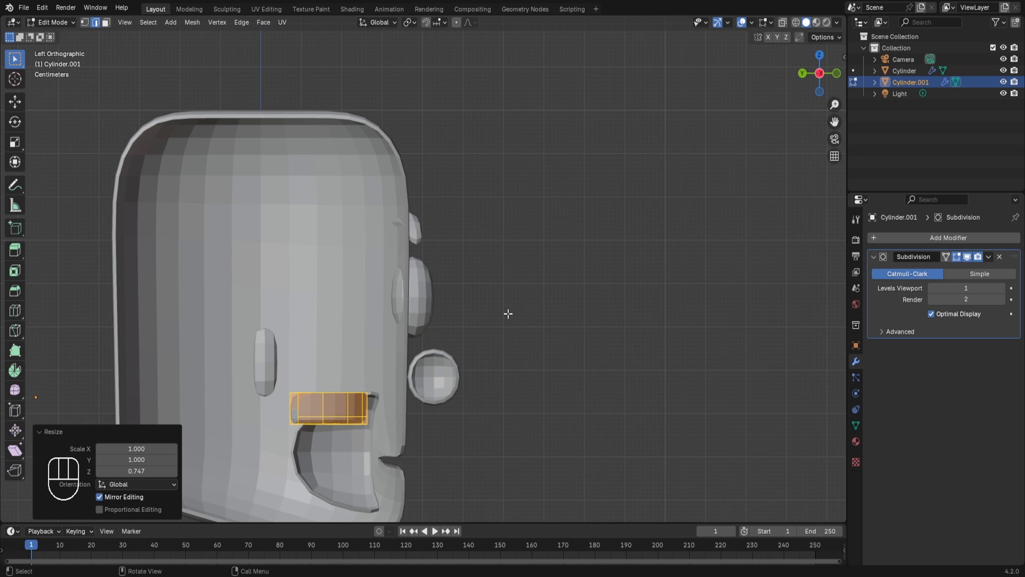
Move the tooth strip into the mouth opening by about -0.079 m in Y and -0.091 m in Z, then raise it about 0.005 m.
{"action": "key", "text": "Tab"}
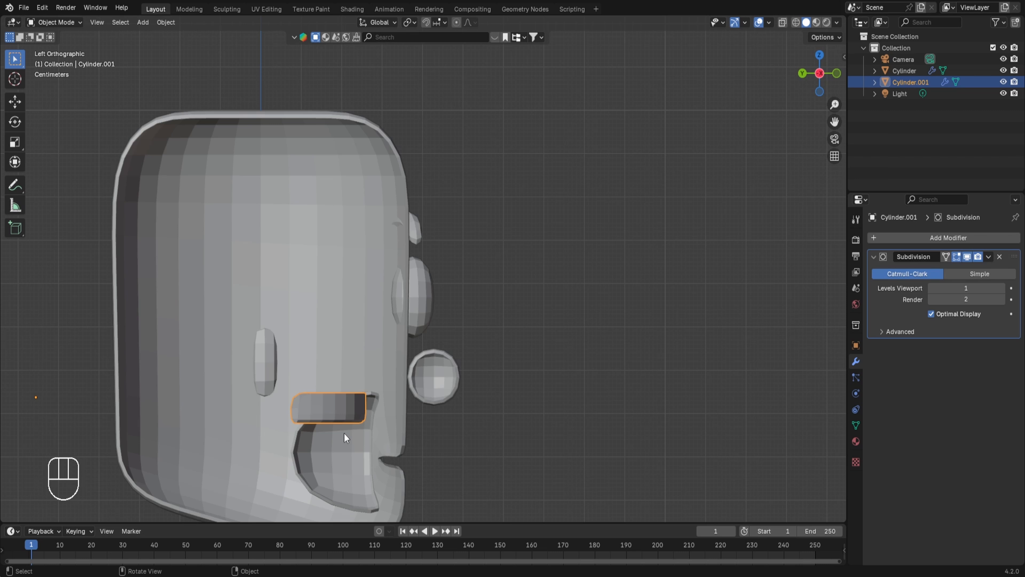
{"action": "key", "text": "g"}
{"action": "left_click", "coordinate": [474, 416]}
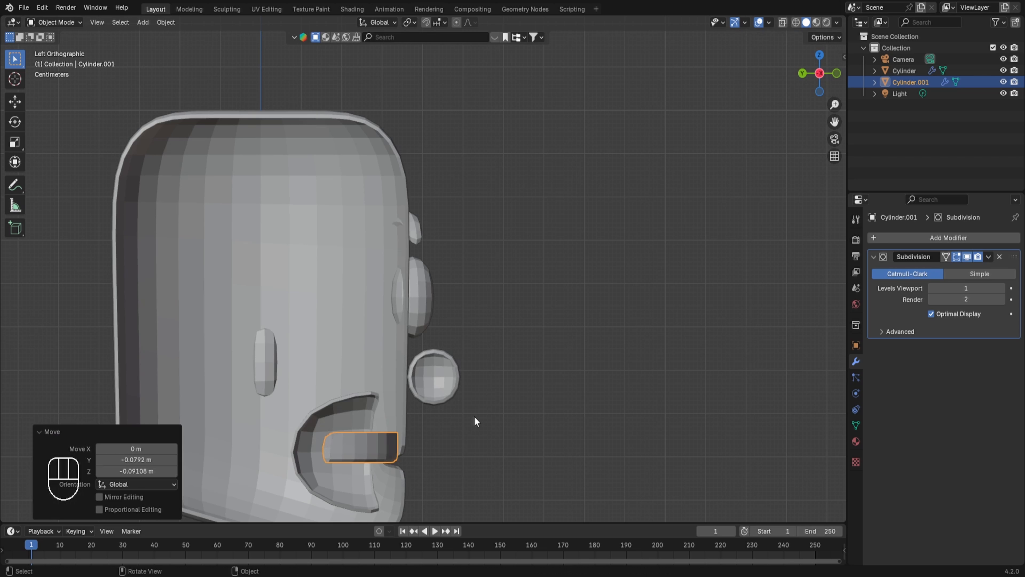
{"action": "key", "text": "KP_1"}
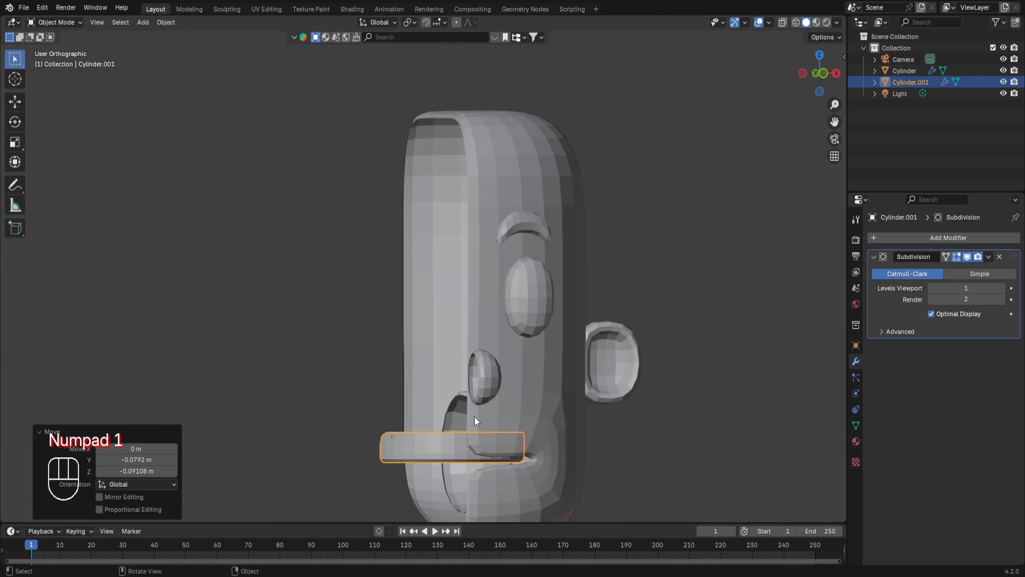
{"action": "key", "text": "z"}
{"action": "key", "text": "g"}
{"action": "key", "text": "z"}
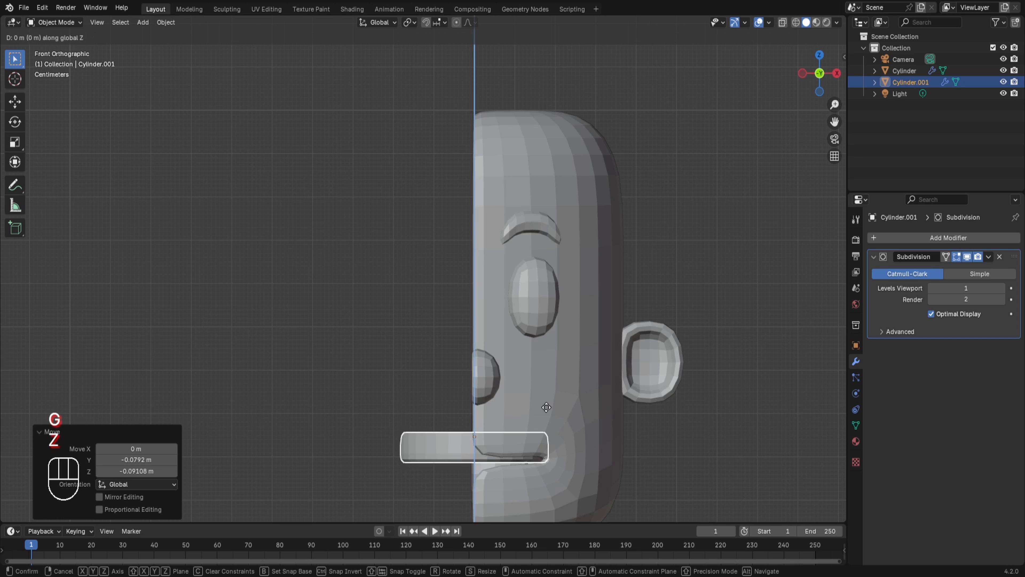
{"action": "left_click", "coordinate": [546, 405]}
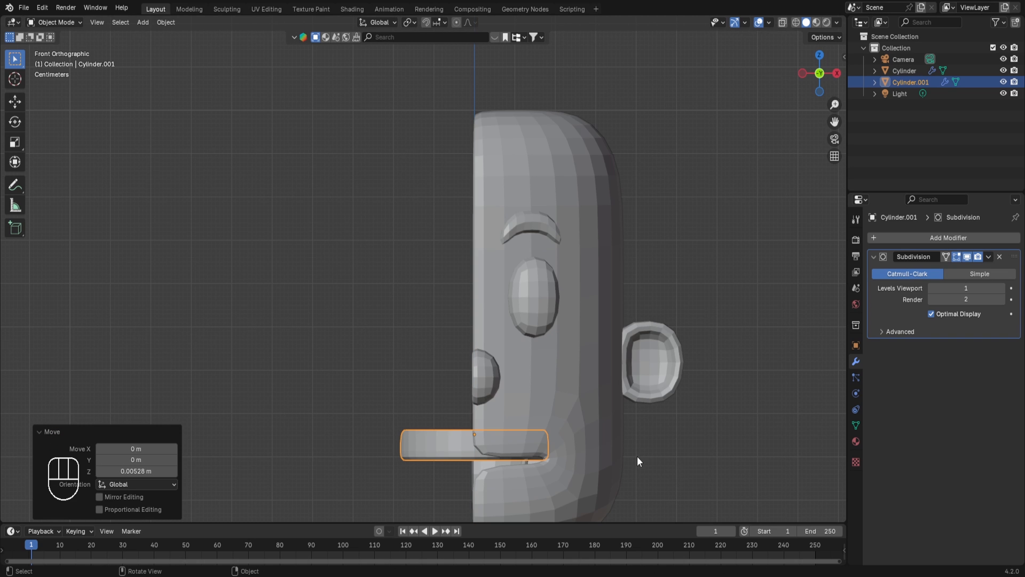
Duplicate the tooth strip and move the copy down about 0.082 m along Z for the lower teeth.
{"action": "scroll", "coordinate": [632, 452], "scroll_direction": "down", "scroll_amount": 2}
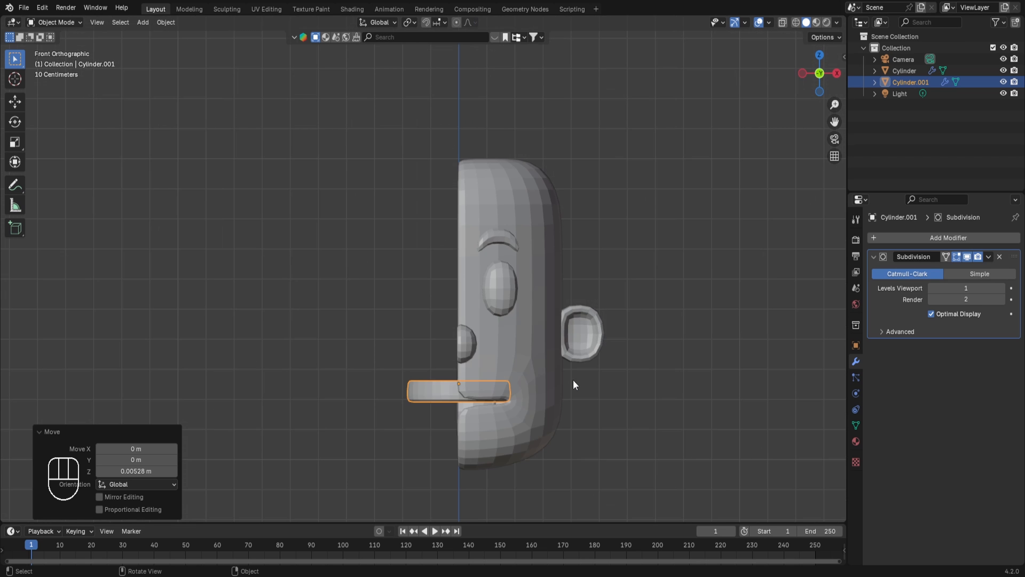
{"action": "key", "text": "shift+d"}
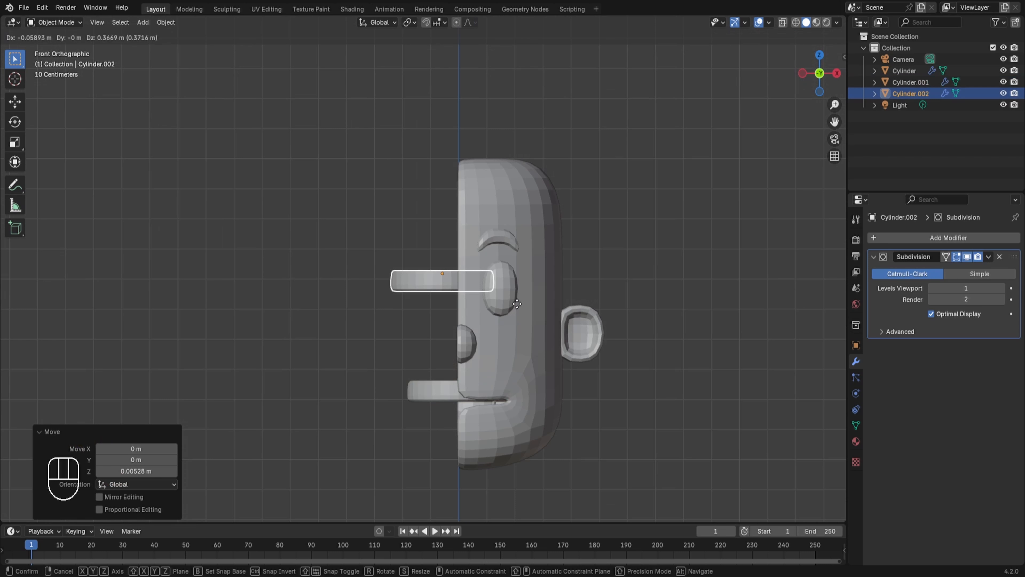
{"action": "right_click", "coordinate": [517, 304]}
{"action": "key", "text": "g"}
{"action": "key", "text": "z"}
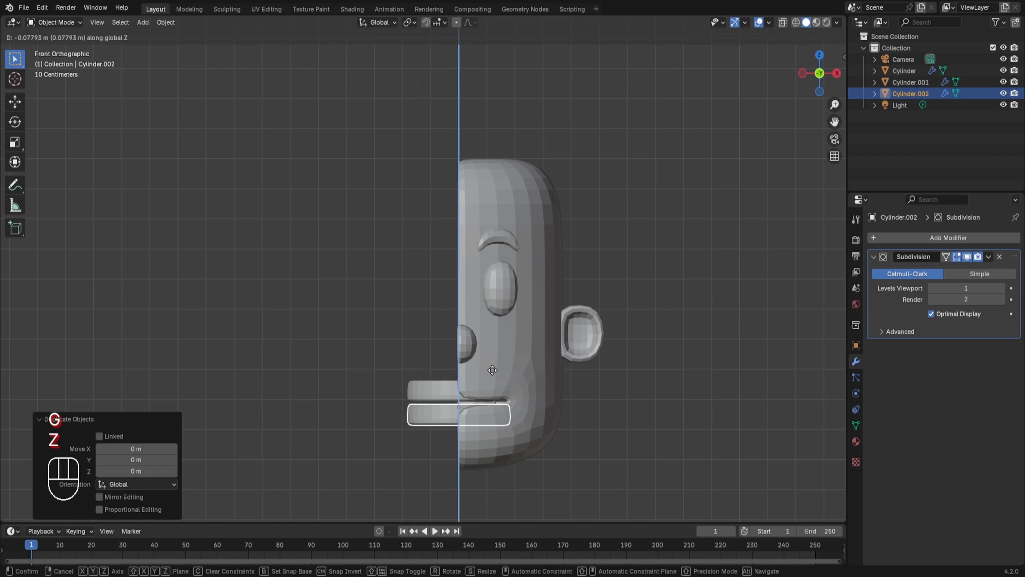
{"action": "left_click", "coordinate": [491, 371]}
{"action": "middle_click_drag", "start_coordinate": [491, 371], "coordinate": [544, 338]}
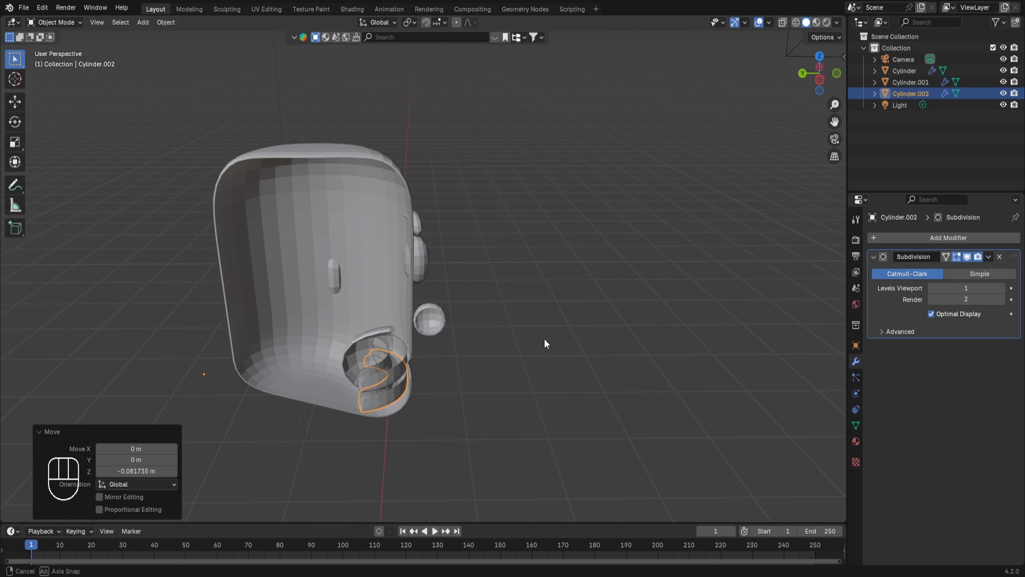
Rotate the lower tooth strip 180° about the global Y axis.
{"action": "scroll", "coordinate": [544, 338], "scroll_direction": "up", "scroll_amount": 5}
{"action": "middle_click_drag", "start_coordinate": [119, 165], "coordinate": [155, 74], "text": "shift"}
{"action": "middle_click_drag", "start_coordinate": [322, 275], "coordinate": [354, 489]}
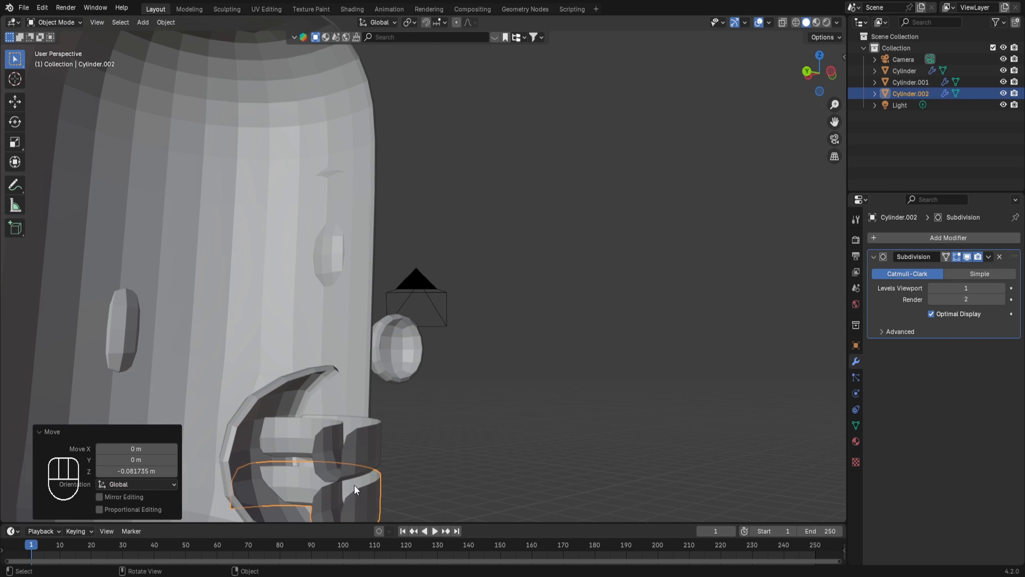
{"action": "scroll", "coordinate": [353, 485], "scroll_direction": "down", "scroll_amount": 1}
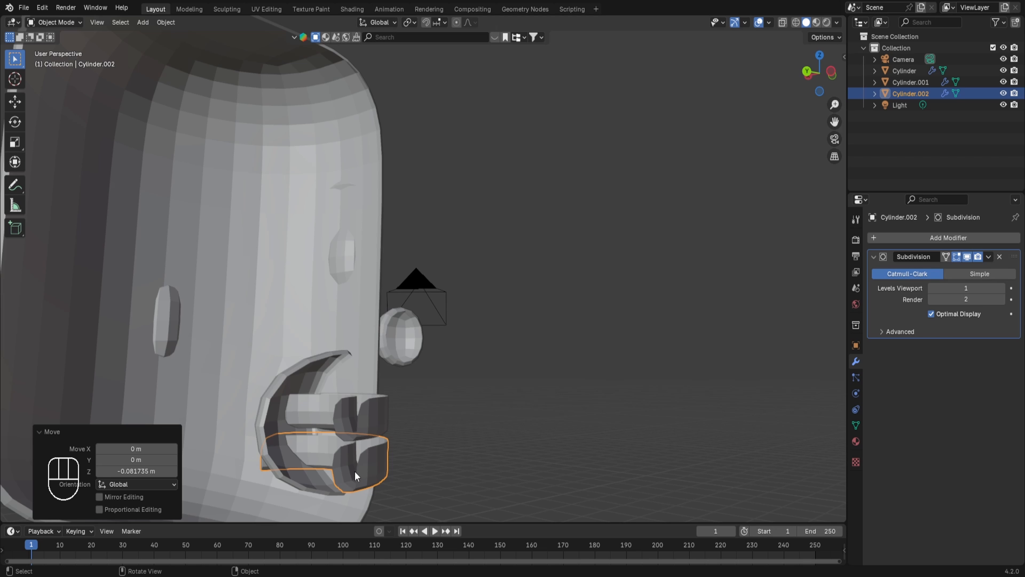
{"action": "key", "text": "r"}
{"action": "key", "text": "y"}
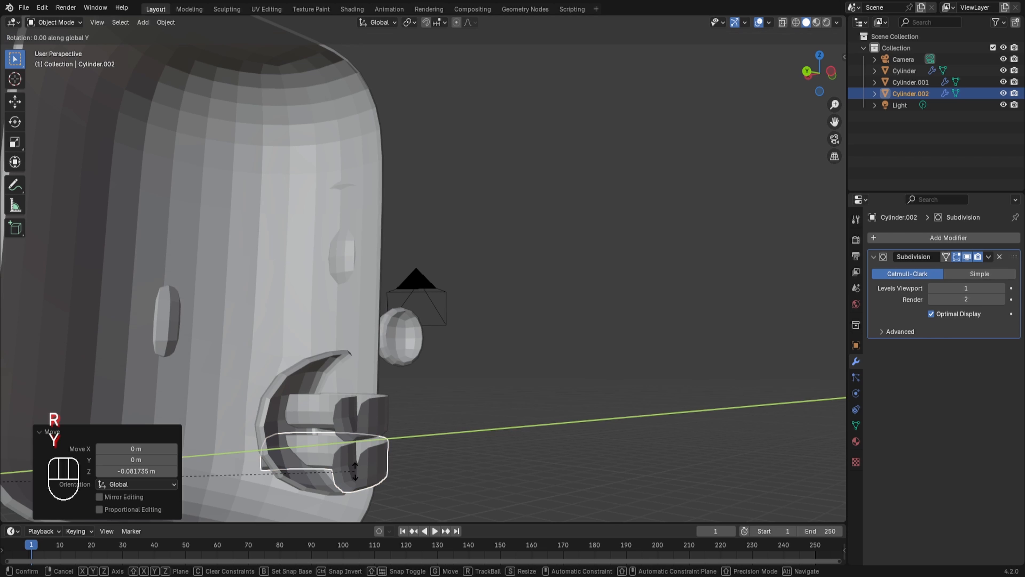
{"action": "key", "text": "KP_1"}
{"action": "key", "text": "KP_8"}
{"action": "key", "text": "KP_0"}
{"action": "key", "text": "KP_Enter"}
In front view, move the lower teeth down about 0.043 m along Z, beneath the upper teeth.
{"action": "key", "text": "KP_1"}
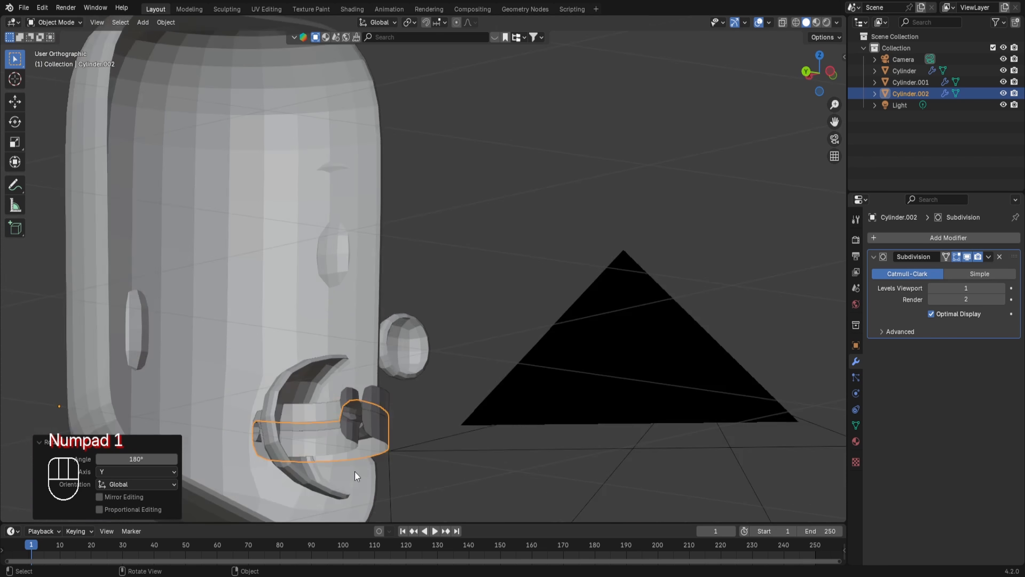
{"action": "key", "text": "g"}
{"action": "key", "text": "z"}
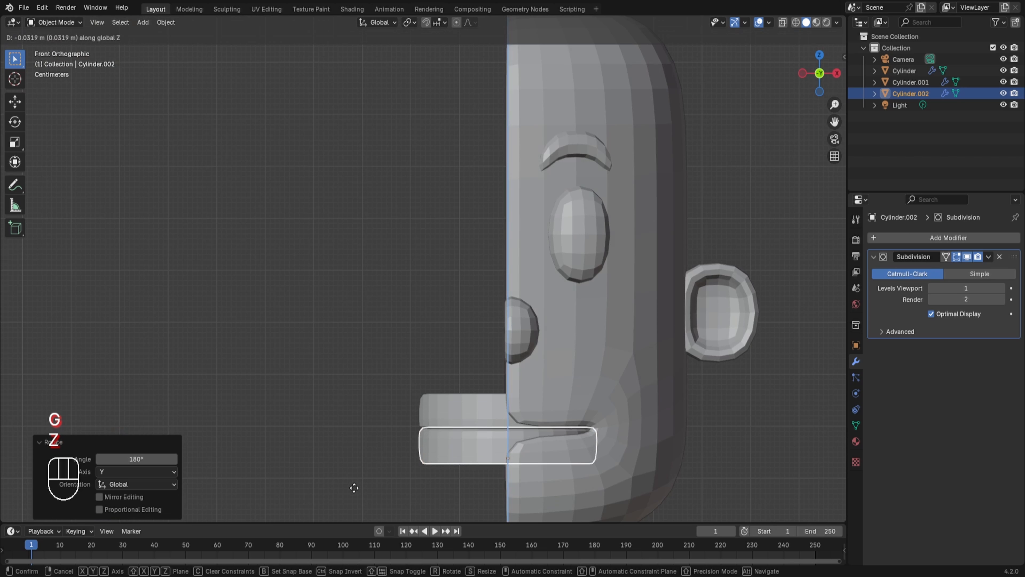
{"action": "left_click", "coordinate": [351, 493]}
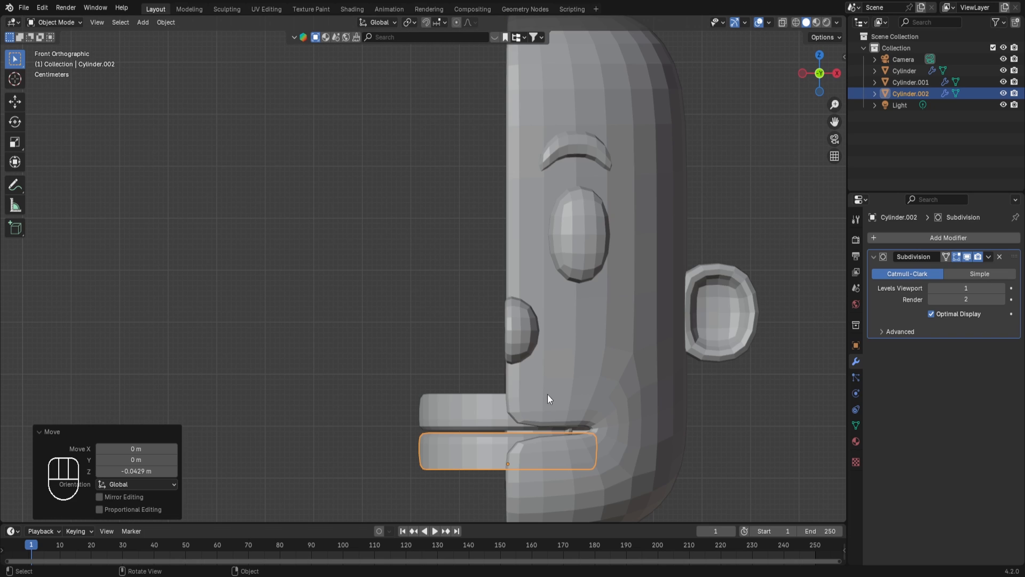
In left view, scale the whole lower tooth mesh uniformly to about 0.865 in Edit Mode.
{"action": "key", "text": "ctrl+KP_3"}
{"action": "key", "text": "Tab"}
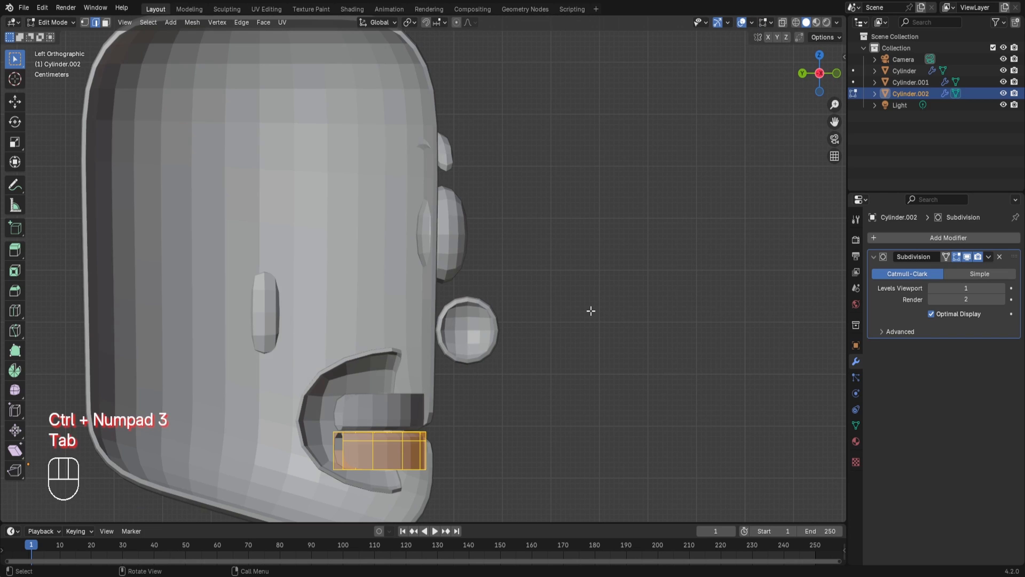
{"action": "key", "text": "s"}
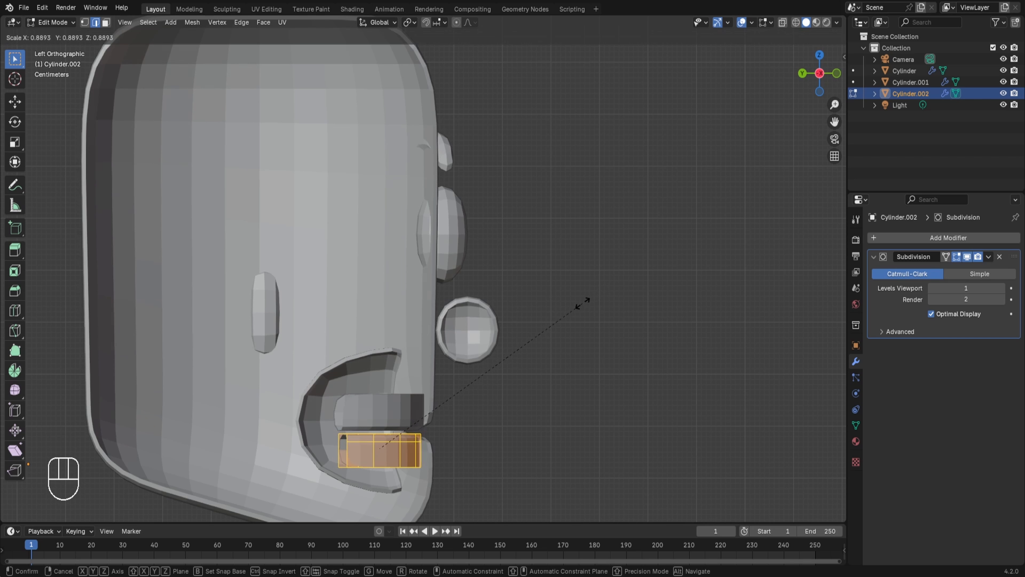
{"action": "left_click", "coordinate": [573, 300]}
{"action": "middle_click_drag", "start_coordinate": [435, 345], "coordinate": [452, 278], "text": "shift"}
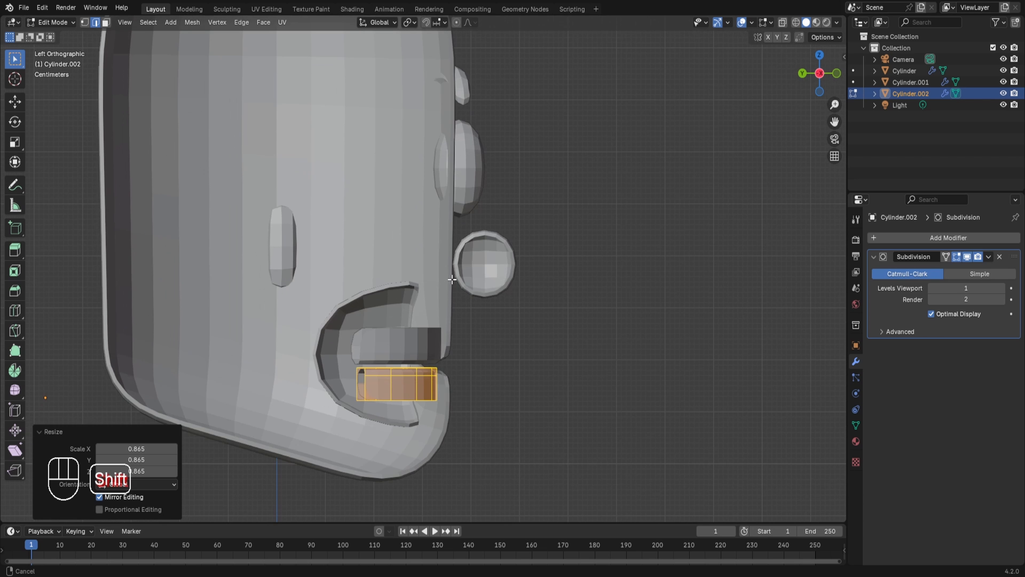
Back in Object Mode, adjust the lower teeth in the horizontal plane and raise them about 0.003 m along Z.
{"action": "key", "text": "Tab"}
{"action": "key", "text": "g"}
{"action": "key", "text": "shift+z"}
{"action": "key", "text": "g"}
{"action": "key", "text": "z"}
{"action": "left_click", "coordinate": [488, 366]}
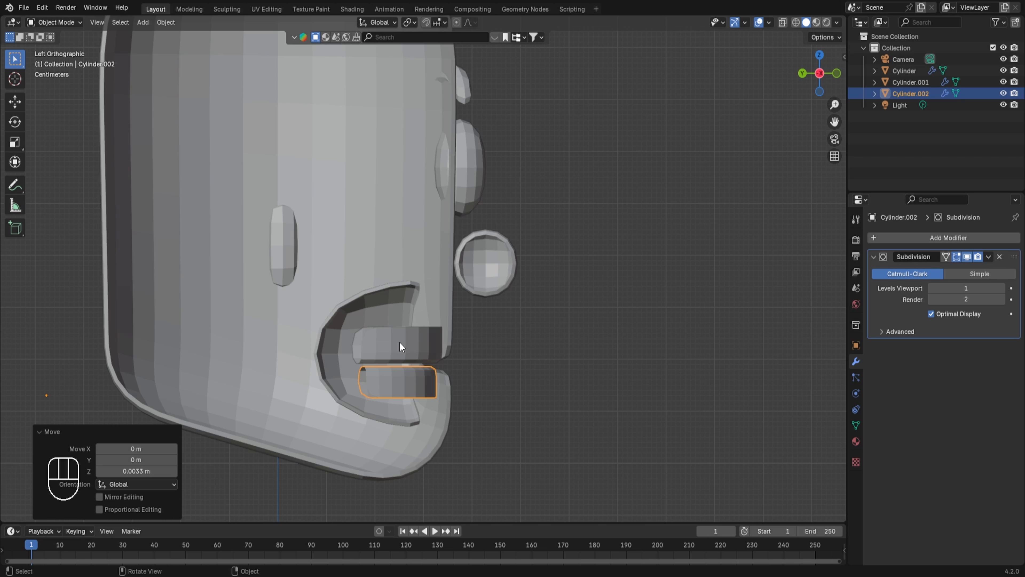
Join the upper and lower tooth strips into a single object.
{"action": "middle_click_drag", "start_coordinate": [416, 376], "coordinate": [512, 375]}
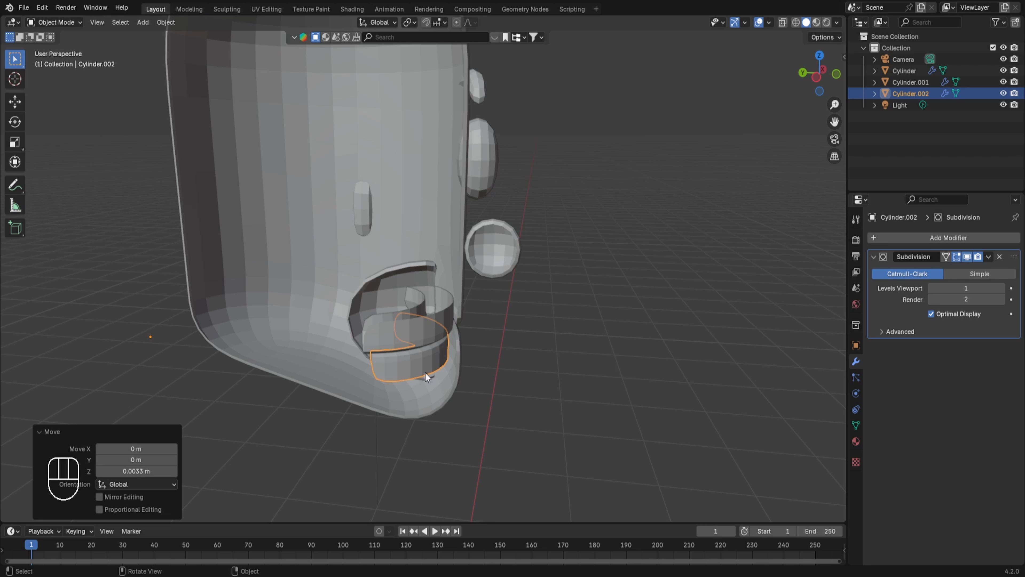
{"action": "left_click", "coordinate": [439, 331], "text": "shift"}
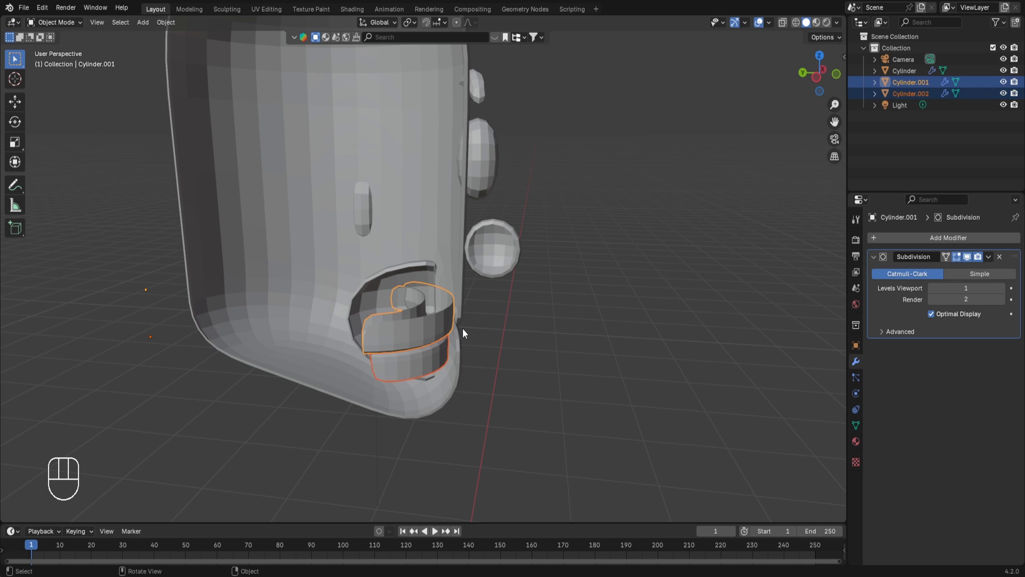
{"action": "key", "text": "ctrl+j"}
{"action": "middle_click_drag", "start_coordinate": [456, 334], "coordinate": [499, 317]}
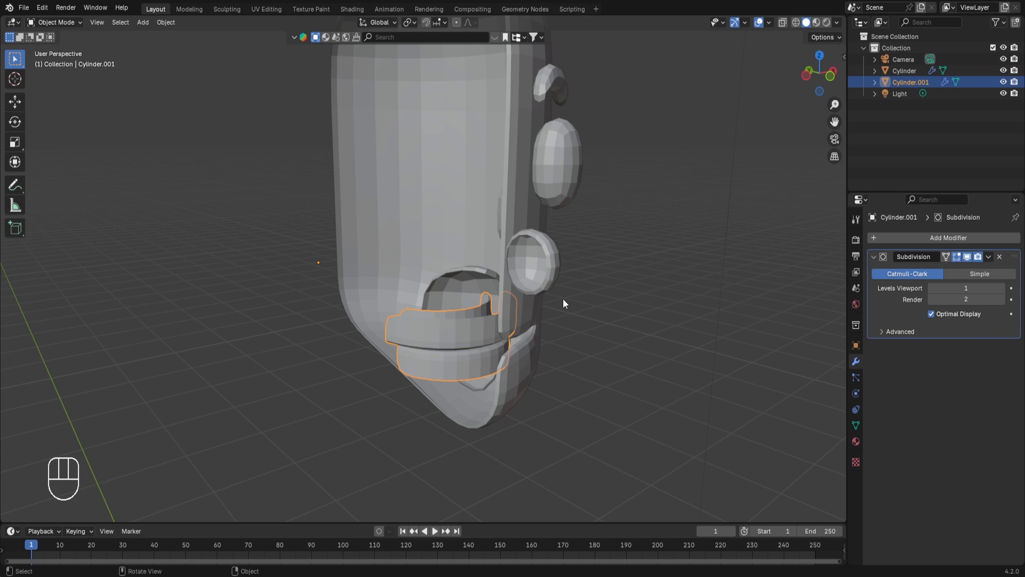
Rename the joined tooth object to Teeth.
{"action": "middle_click_drag", "start_coordinate": [564, 298], "coordinate": [468, 340]}
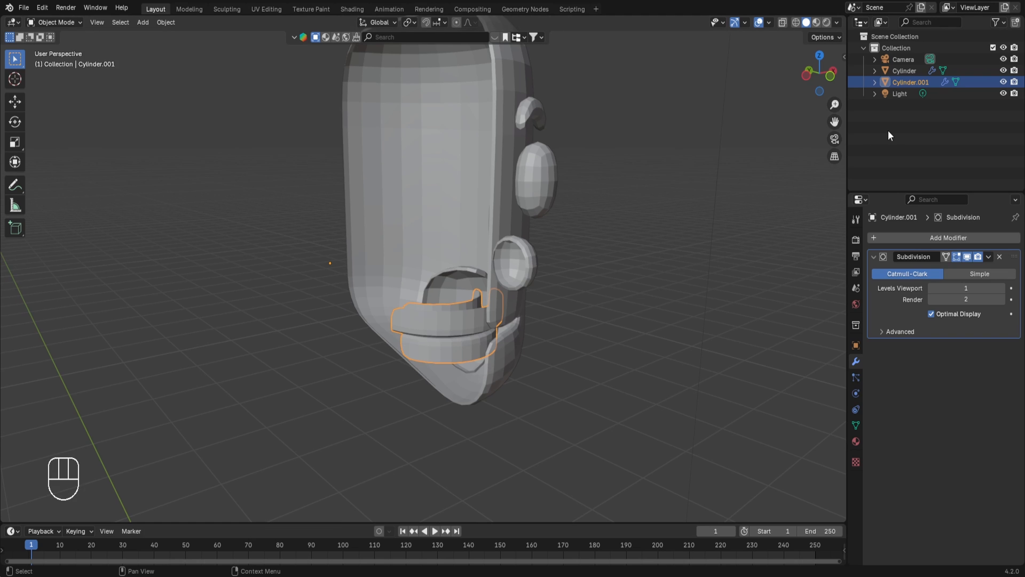
{"action": "double_click", "coordinate": [907, 80]}
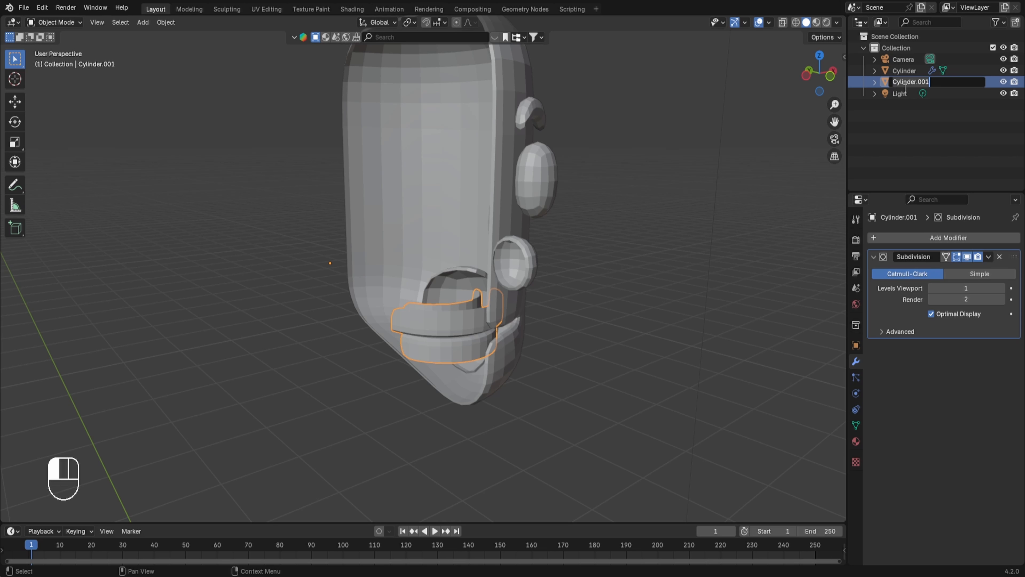
{"action": "key", "text": "ctrl+a"}
{"action": "type", "text": "Teeth"}
{"action": "key", "text": "Return"}
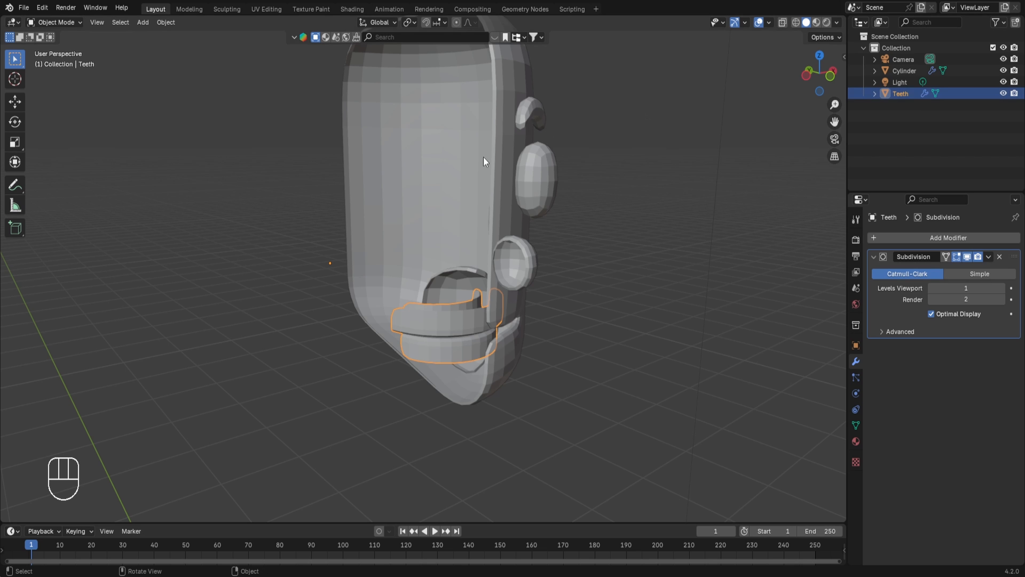
Select the head object and rename it to Head.
{"action": "left_click", "coordinate": [496, 178]}
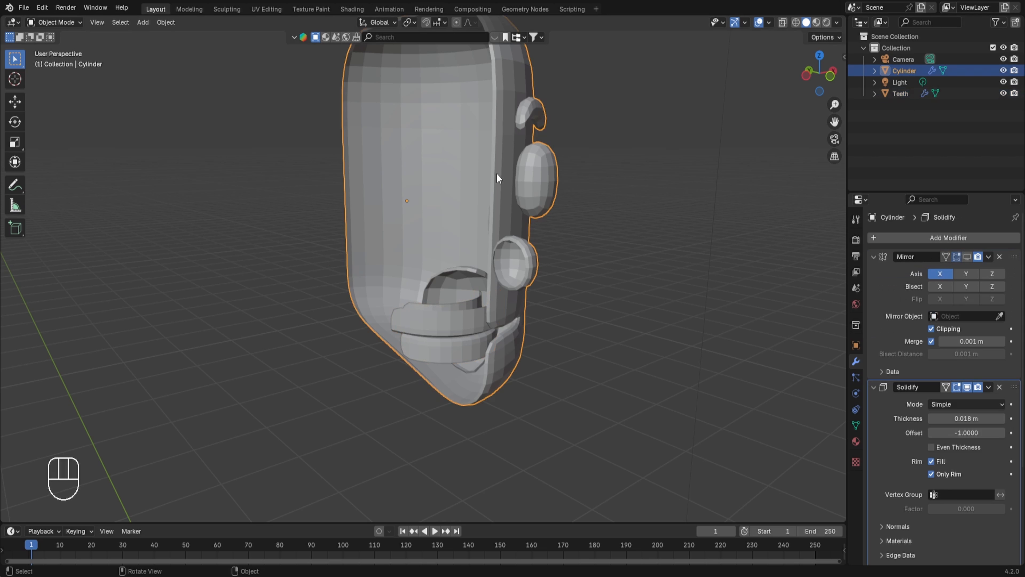
{"action": "double_click", "coordinate": [907, 69]}
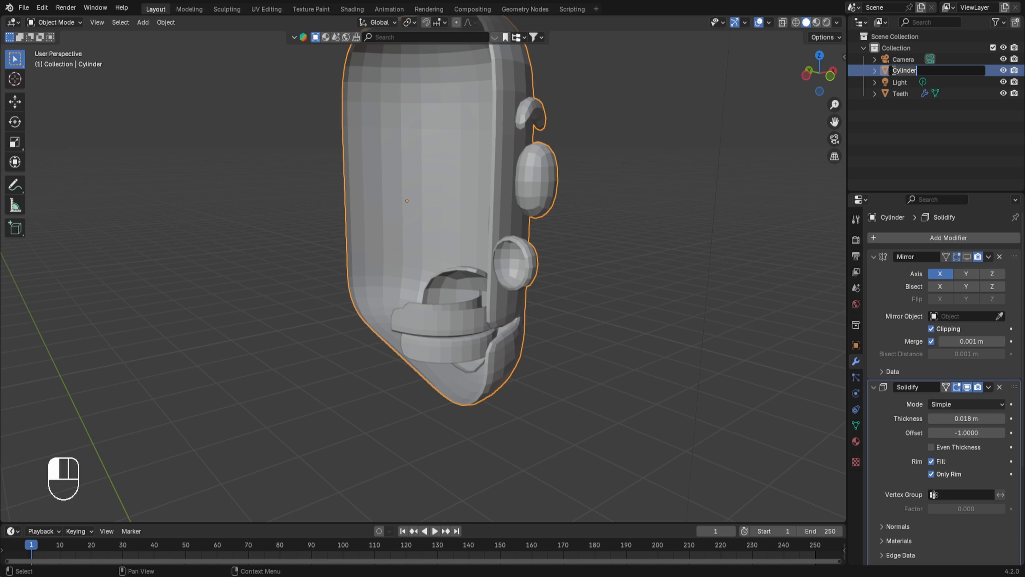
{"action": "key", "text": "ctrl+BackSpace"}
{"action": "type", "text": "Head"}
{"action": "key", "text": "Return"}
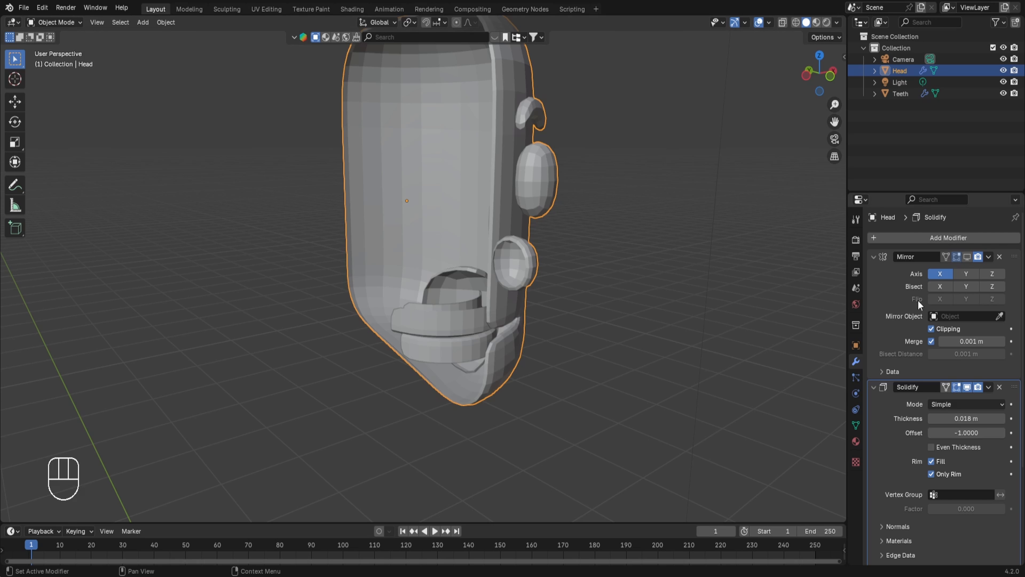
Show the head's Mirror modifier in the viewport again and check the full face from the front and with X-ray.
{"action": "left_click", "coordinate": [966, 257]}
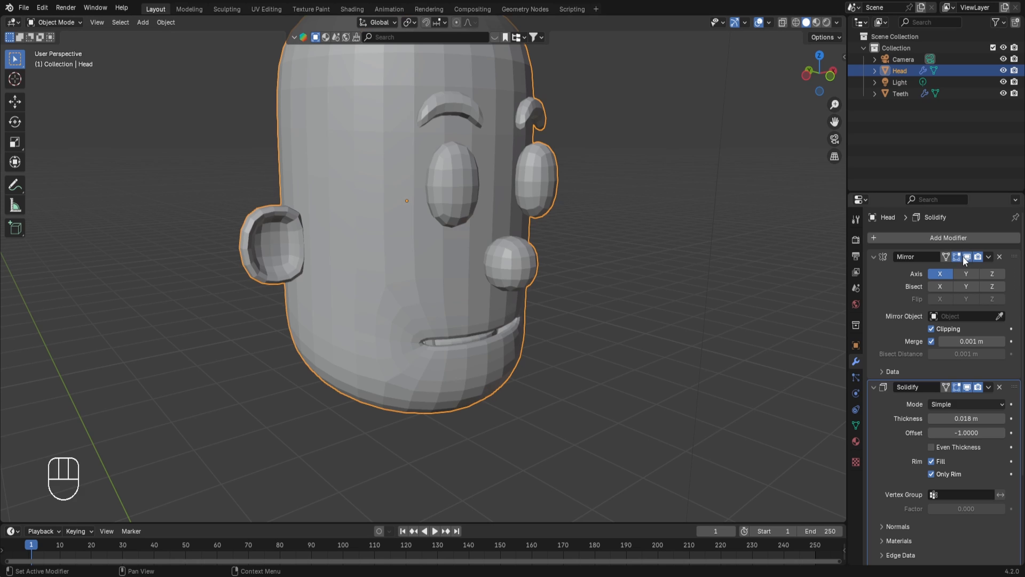
{"action": "key", "text": "KP_1"}
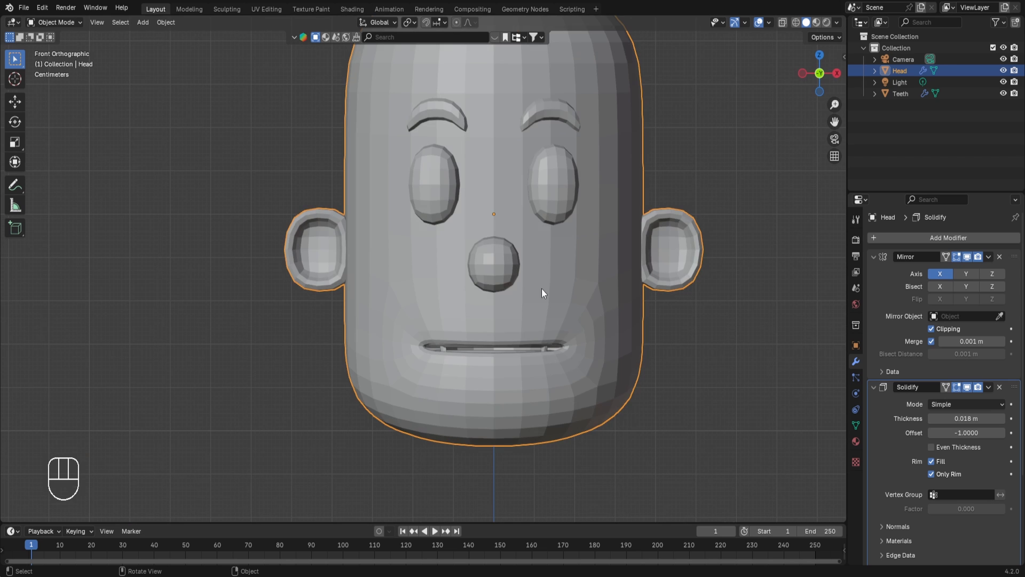
{"action": "key", "text": "alt+z"}
{"action": "middle_click_drag", "start_coordinate": [552, 316], "coordinate": [582, 347]}
{"action": "key", "text": "alt+z"}
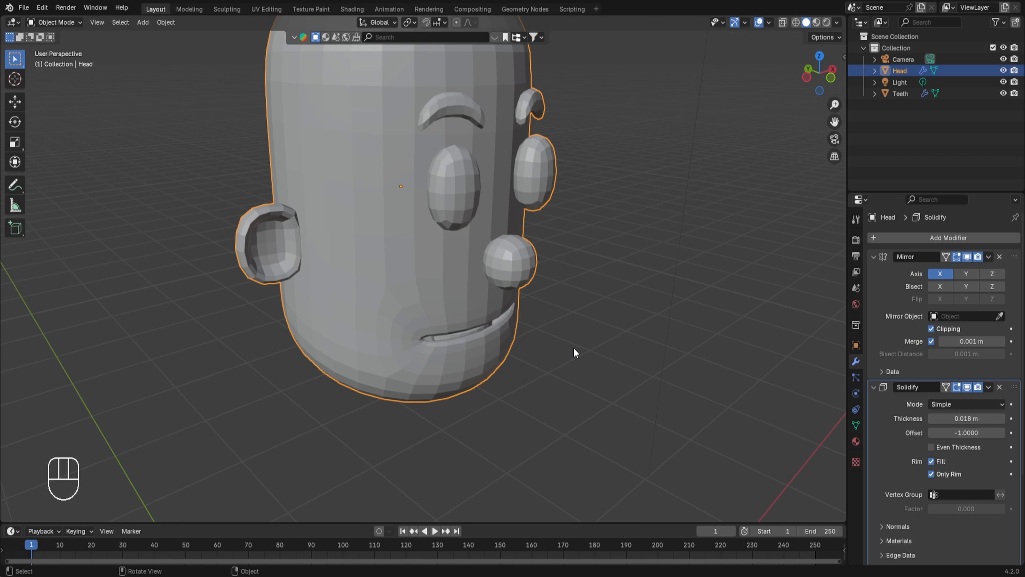
{"action": "key", "text": "KP_1"}
{"action": "key", "text": "Tab"}
{"action": "key", "text": "Tab"}
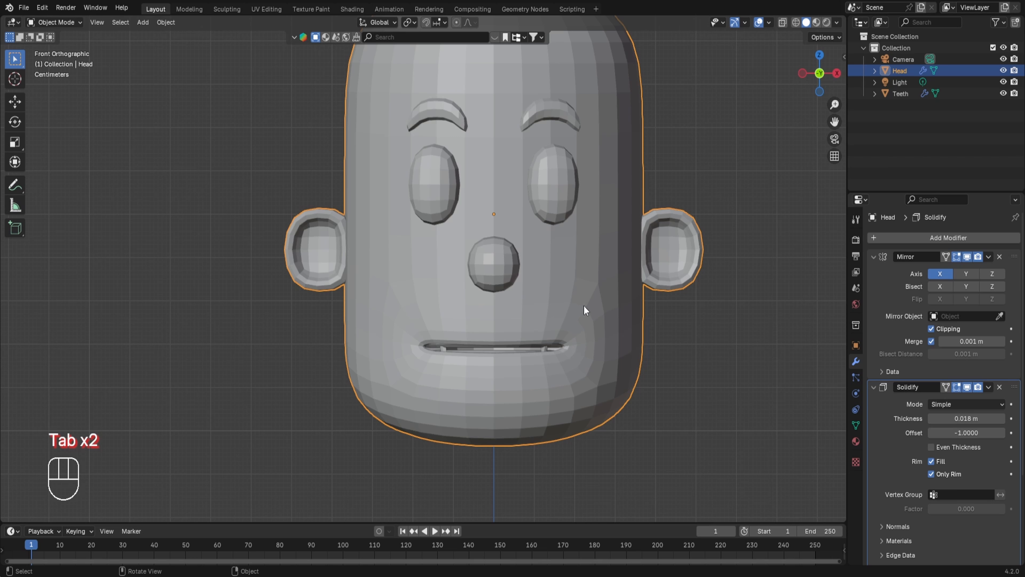
In Edit Mode with vertex selection, select the edge loop around the head's lower jaw and grow the selection once.
{"action": "key", "text": "Tab"}
{"action": "left_click", "coordinate": [748, 179]}
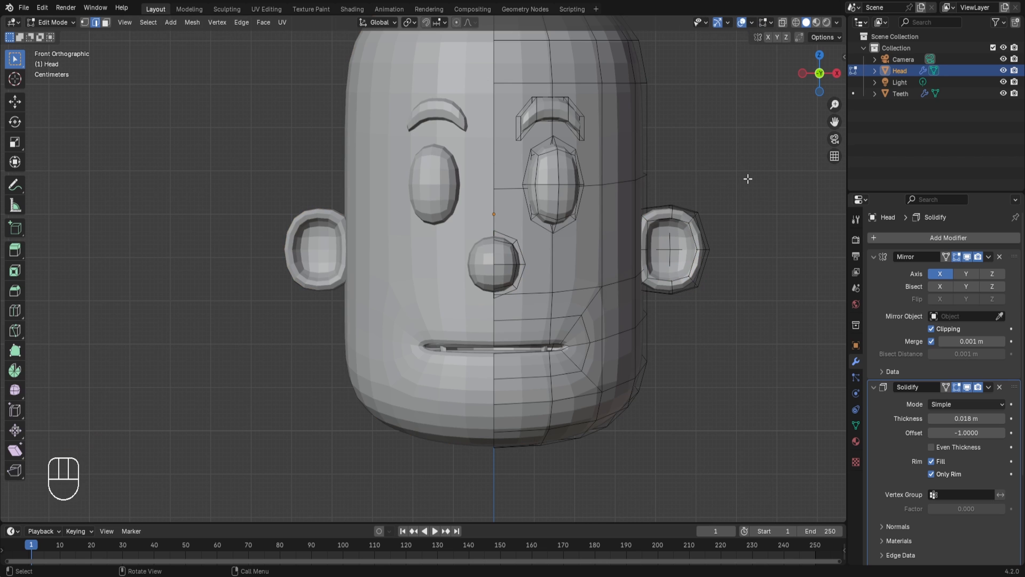
{"action": "key", "text": "1"}
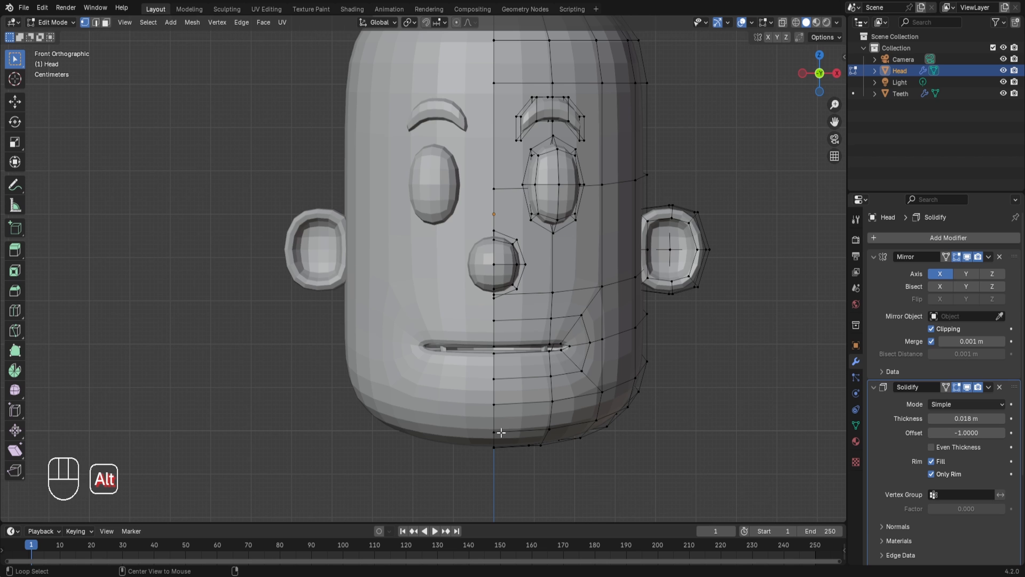
{"action": "left_click", "coordinate": [541, 433], "text": "alt"}
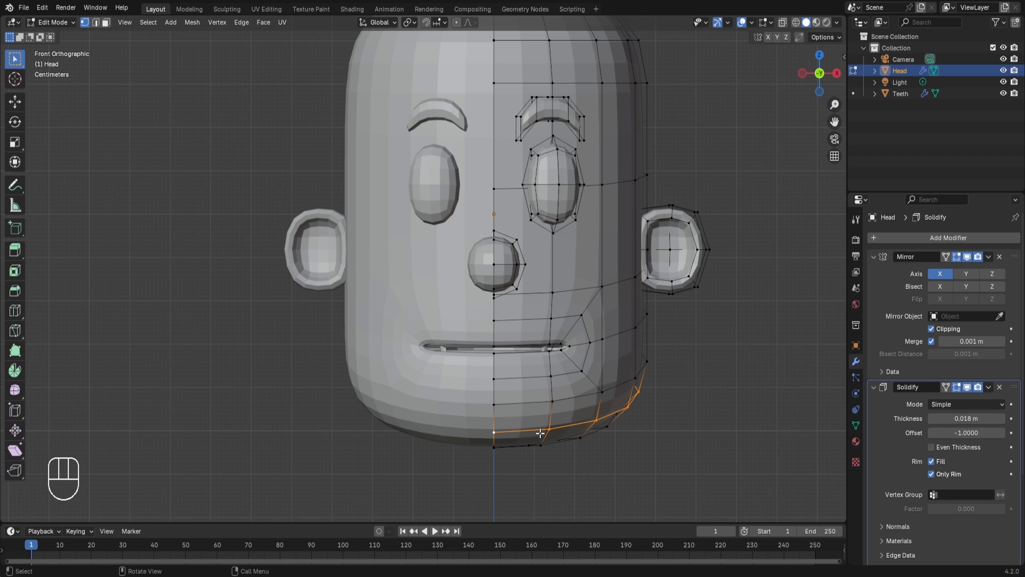
{"action": "key", "text": "ctrl+KP_Add"}
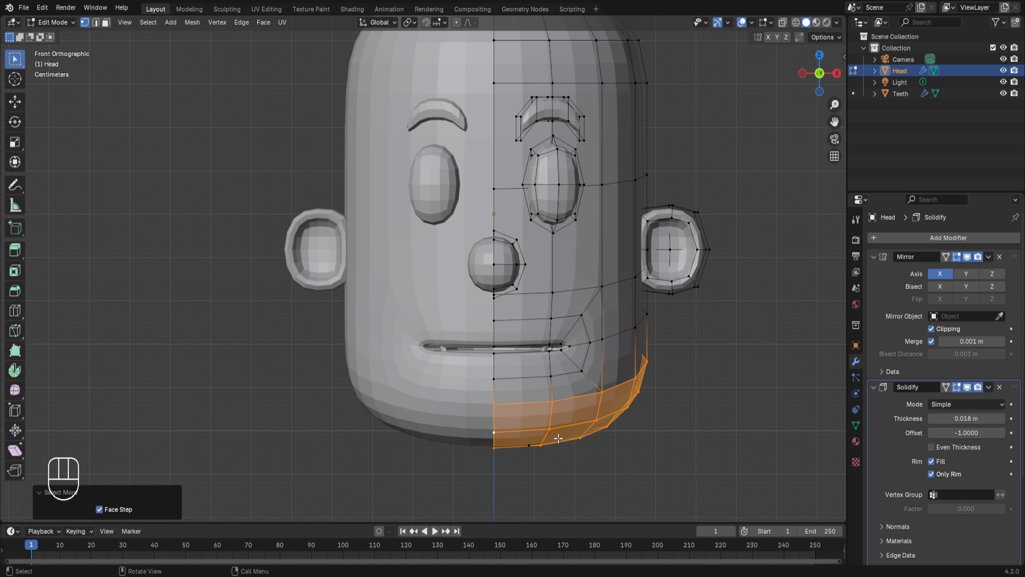
With proportional editing at size 0.20, scale the selected jaw area to about 0.766 along X.
{"action": "key", "text": "o"}
{"action": "key", "text": "s"}
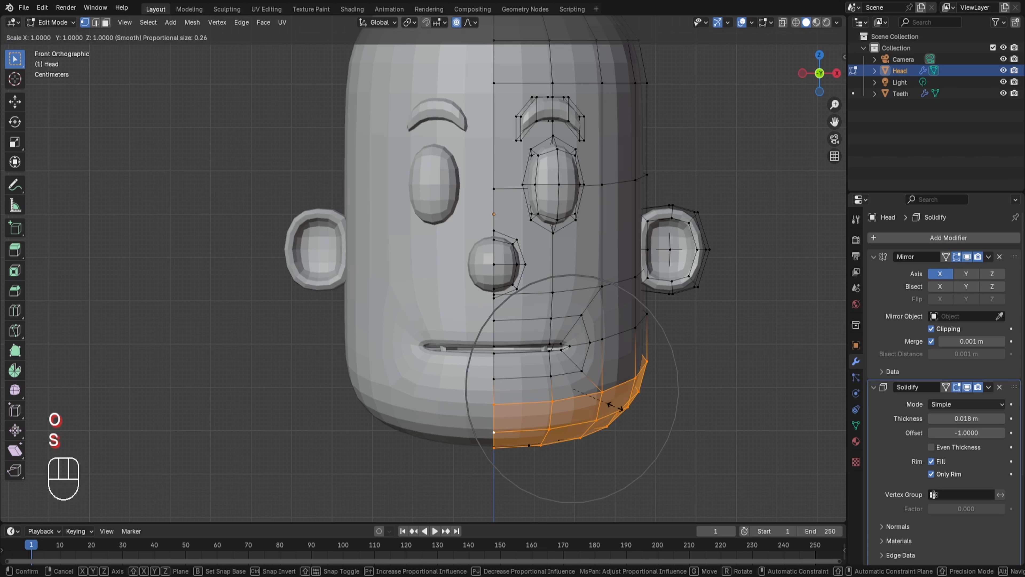
{"action": "key", "text": "x"}
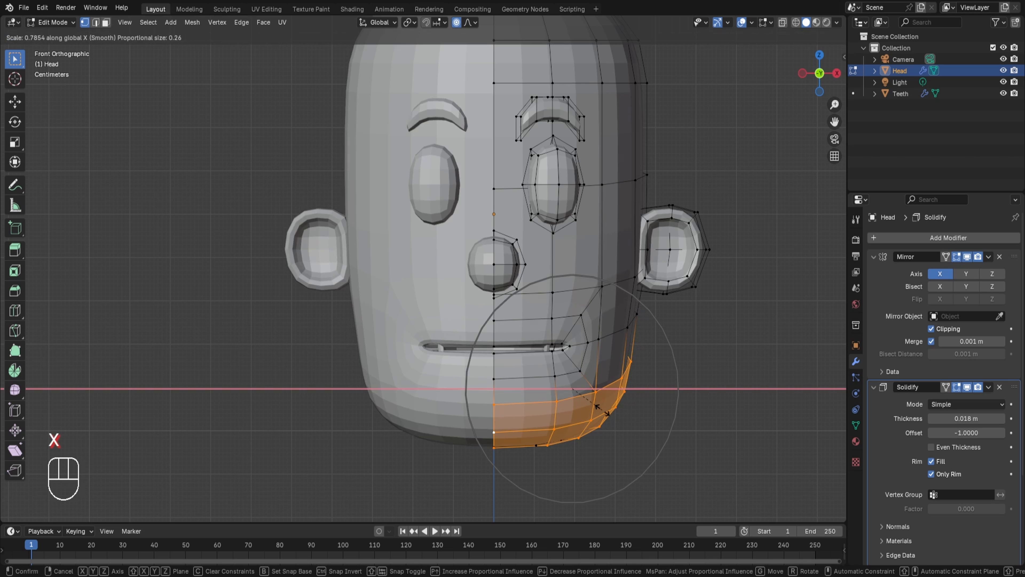
{"action": "scroll", "coordinate": [601, 410], "scroll_direction": "up", "scroll_amount": 3}
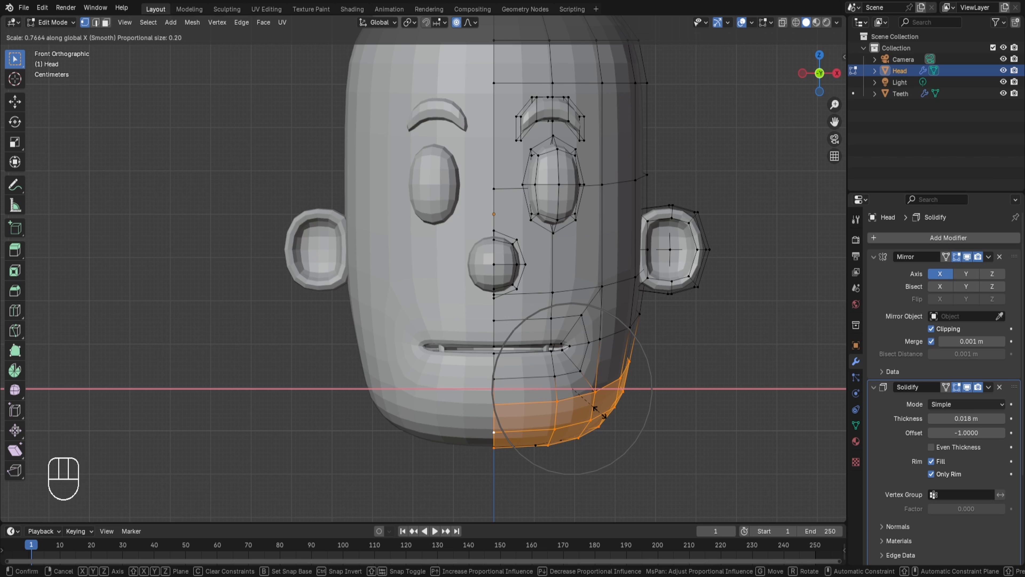
{"action": "key", "text": "Tab"}
{"action": "key", "text": "Tab"}
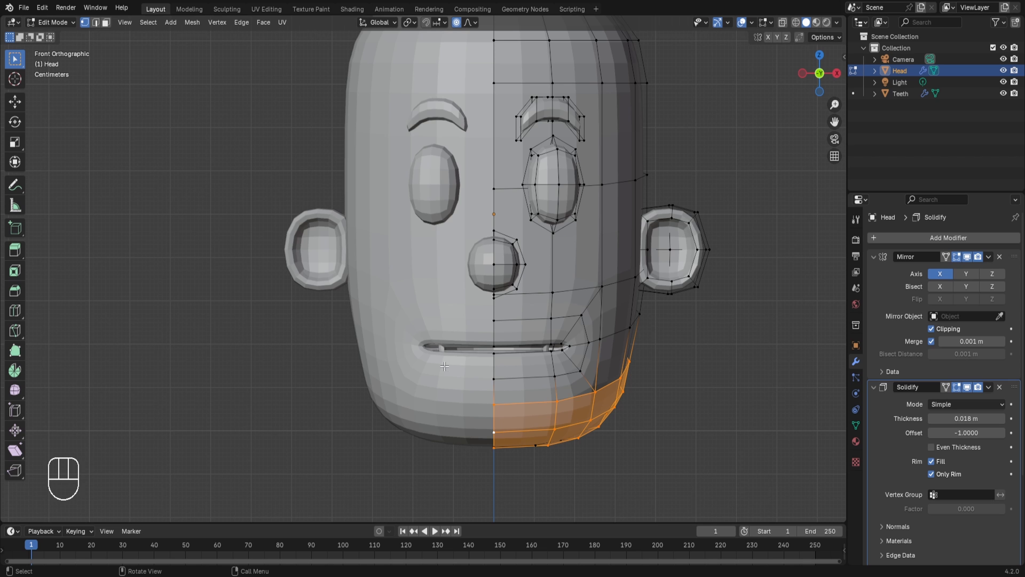
Hide the head's Mirror modifier in the viewport, view the mouth cavity from inside the head, and clear the selection.
{"action": "scroll", "coordinate": [441, 345], "scroll_direction": "up", "scroll_amount": 2}
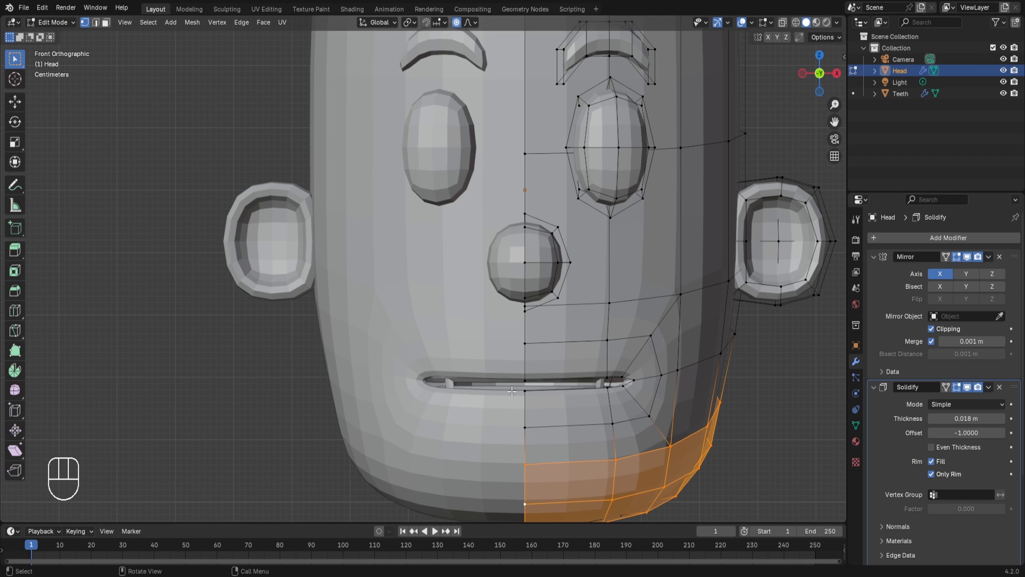
{"action": "left_click", "coordinate": [968, 257]}
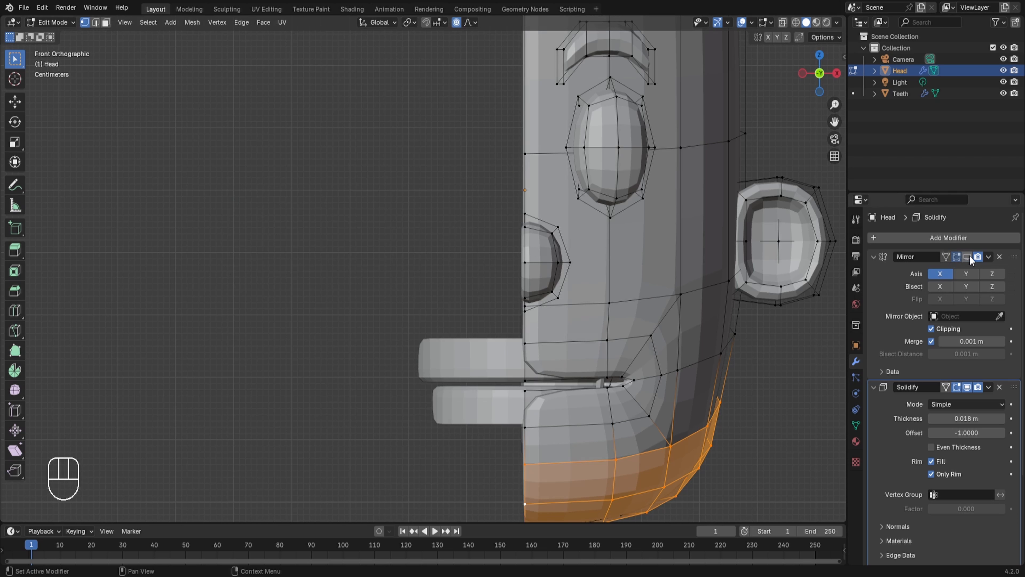
{"action": "middle_click_drag", "start_coordinate": [453, 279], "coordinate": [592, 287]}
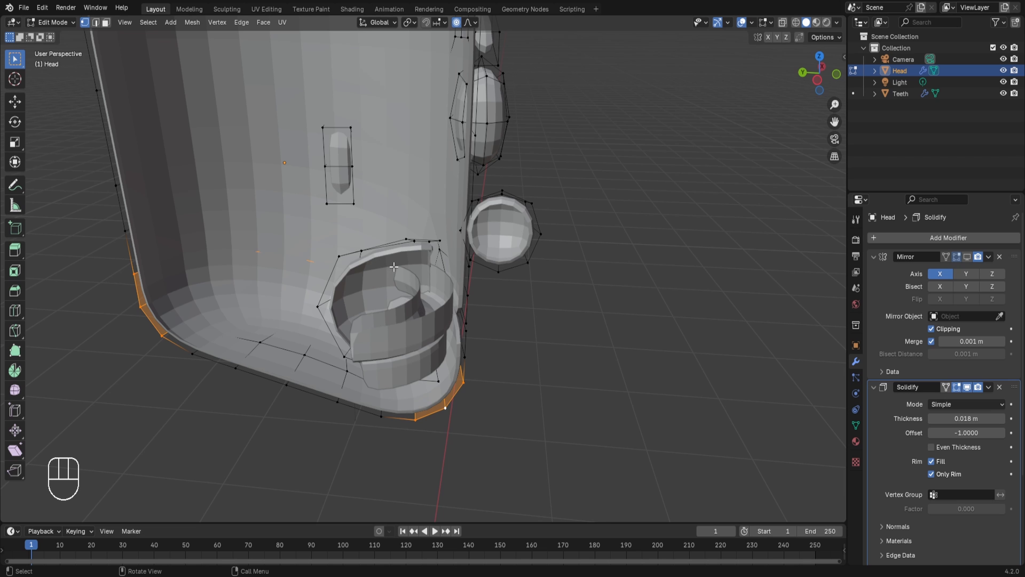
{"action": "left_click", "coordinate": [654, 186]}
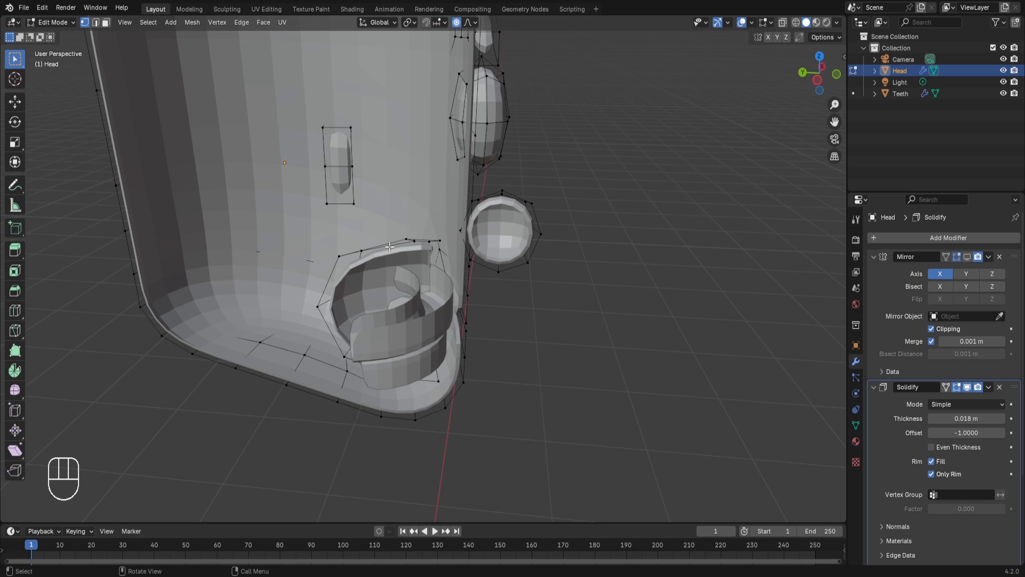
Select the linked mouth cavity mesh, move it about 0.02 m along global Y, and check the face in Object Mode.
{"action": "key", "text": "l"}
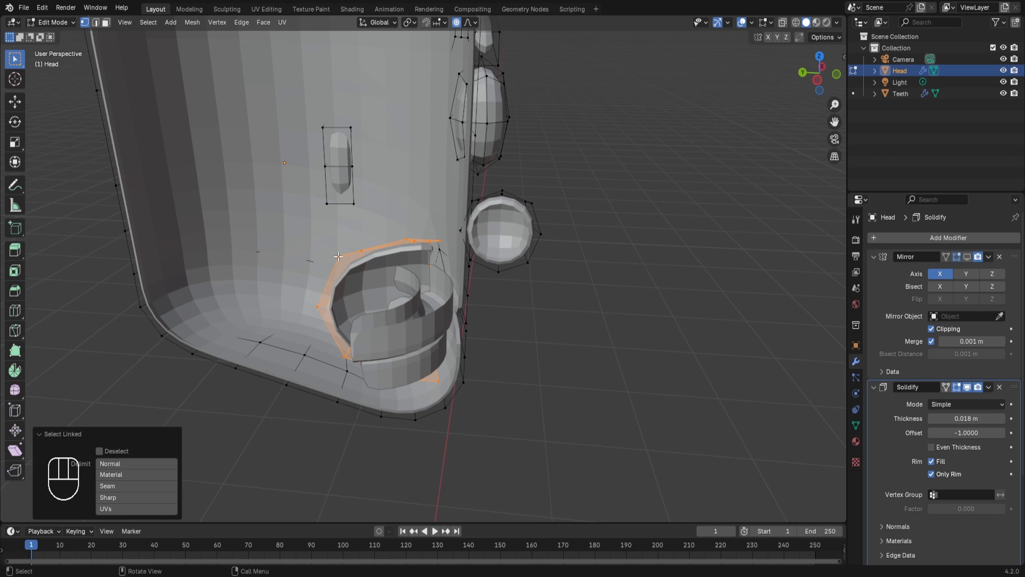
{"action": "key", "text": "g"}
{"action": "key", "text": "y"}
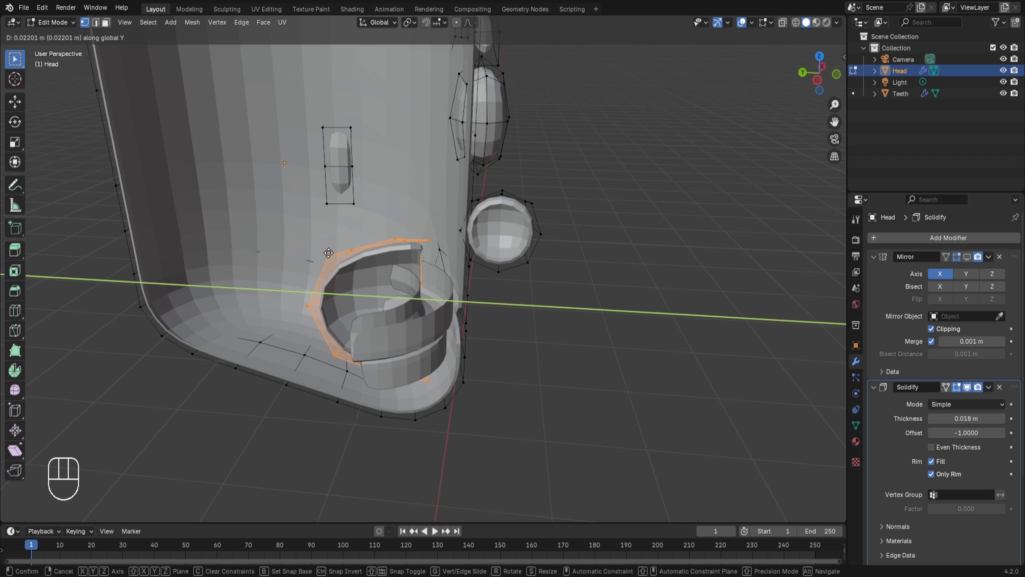
{"action": "left_click", "coordinate": [334, 255]}
{"action": "key", "text": "Tab"}
{"action": "middle_click_drag", "start_coordinate": [568, 283], "coordinate": [551, 392]}
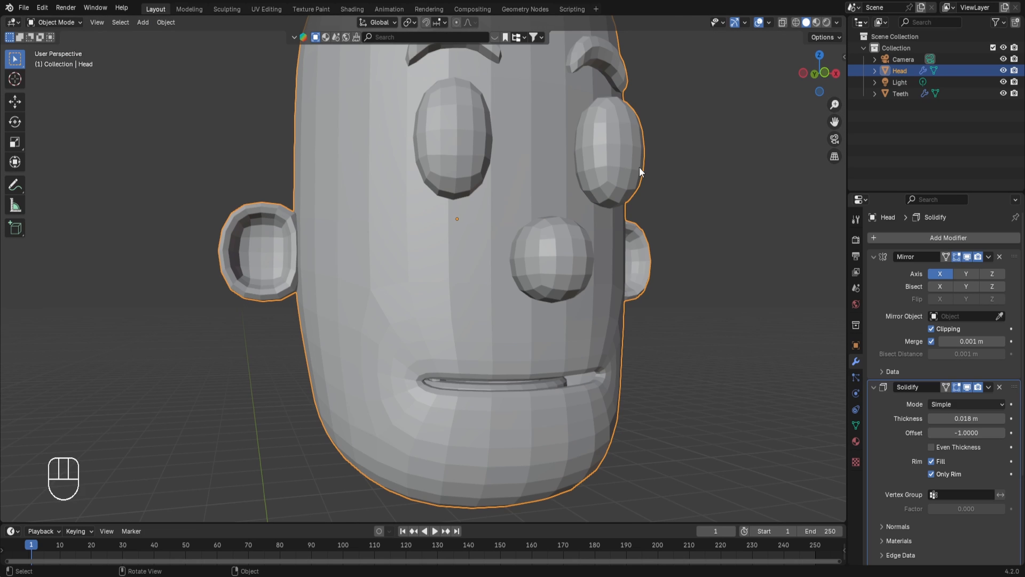
{"action": "scroll", "coordinate": [629, 169], "scroll_direction": "down", "scroll_amount": 4}
{"action": "middle_click_drag", "start_coordinate": [629, 169], "coordinate": [529, 196]}
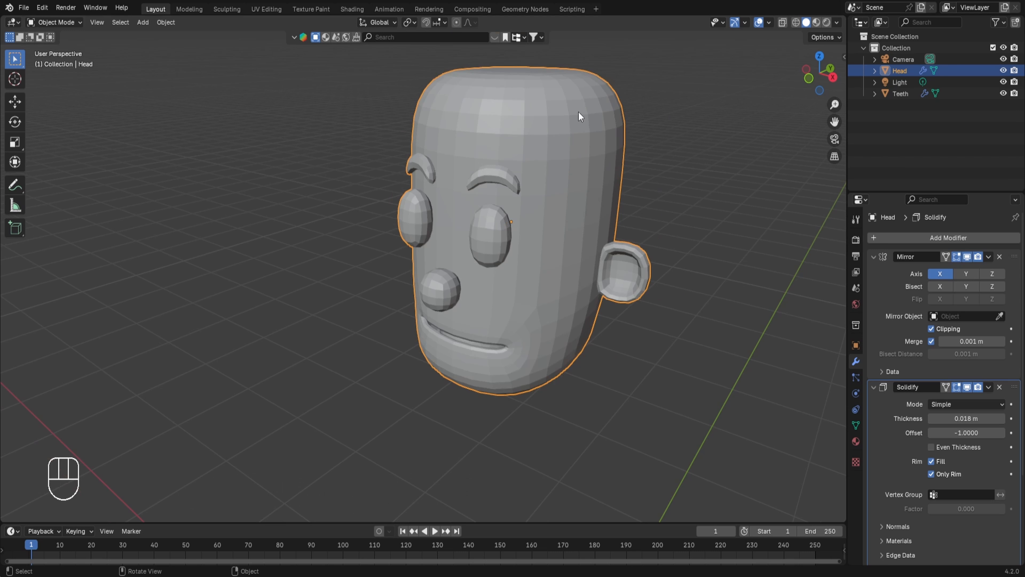
In Edit Mode with face selection, select the faces on top of the head and grow the selection twice.
{"action": "key", "text": "Tab"}
{"action": "key", "text": "3"}
{"action": "middle_click_drag", "start_coordinate": [579, 112], "coordinate": [513, 128]}
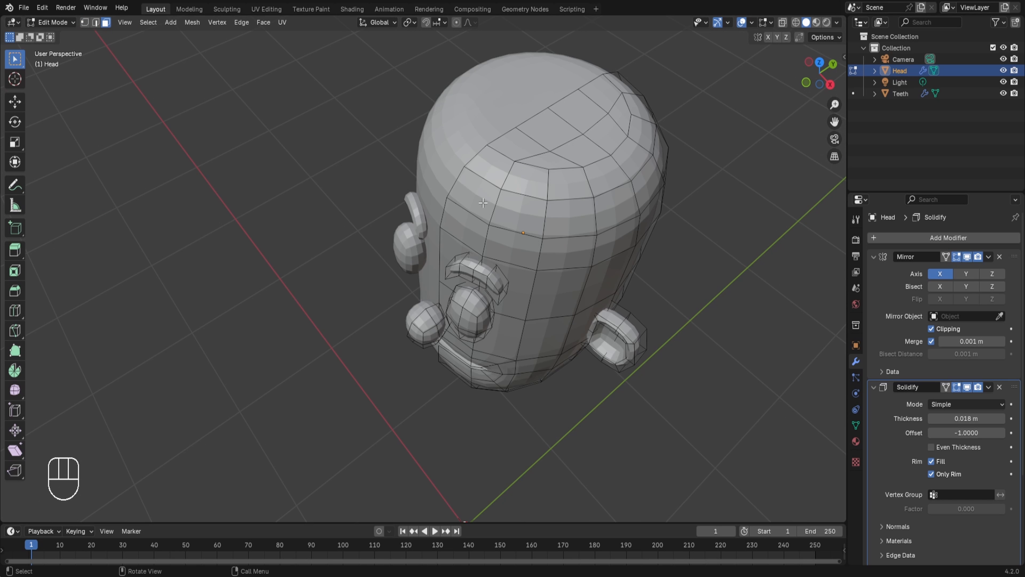
{"action": "middle_click_drag", "start_coordinate": [481, 202], "coordinate": [477, 72]}
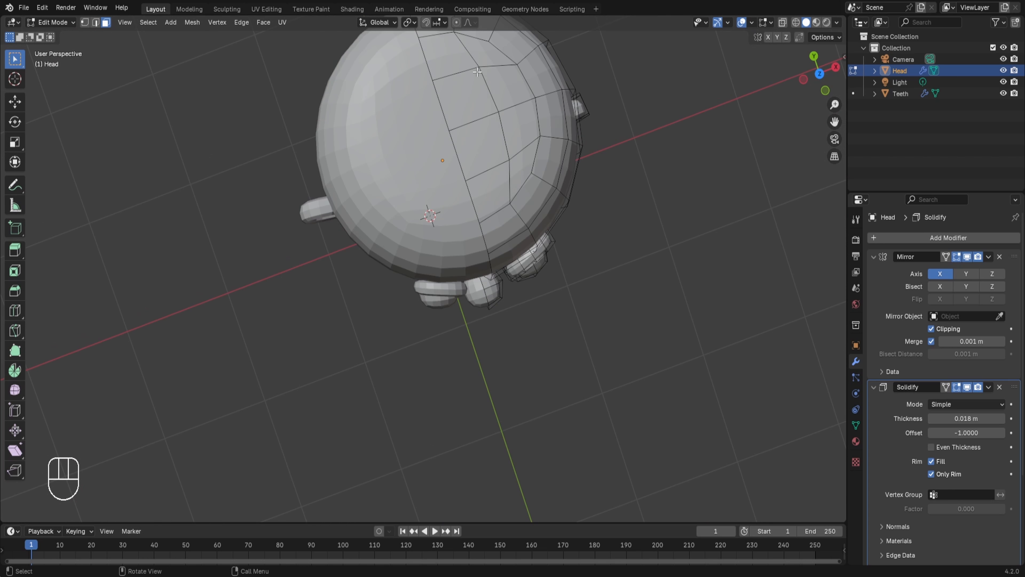
{"action": "left_click_drag", "start_coordinate": [462, 60], "coordinate": [510, 175]}
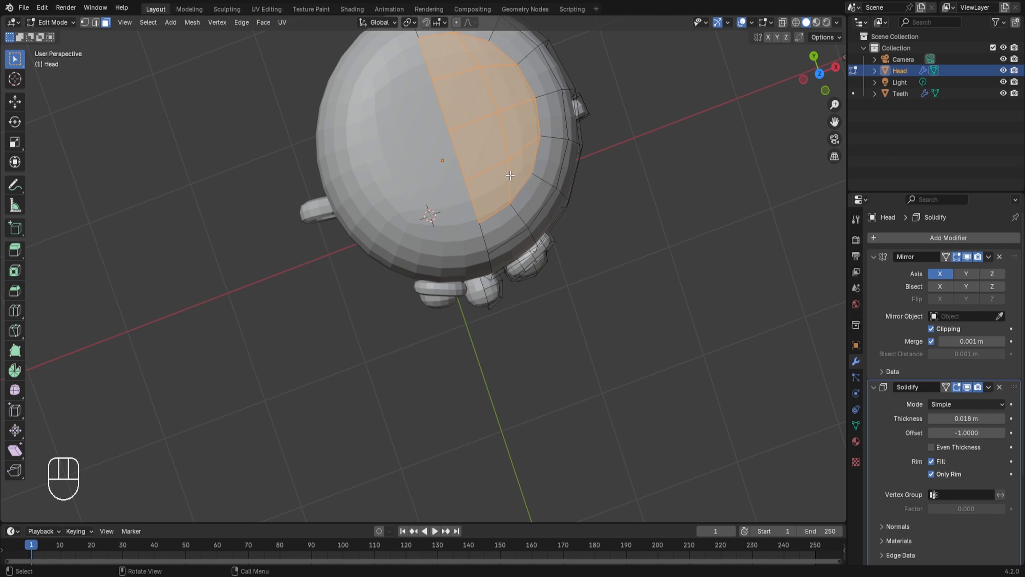
{"action": "scroll", "coordinate": [510, 175], "scroll_direction": "down", "scroll_amount": 1}
{"action": "key", "text": "ctrl"}
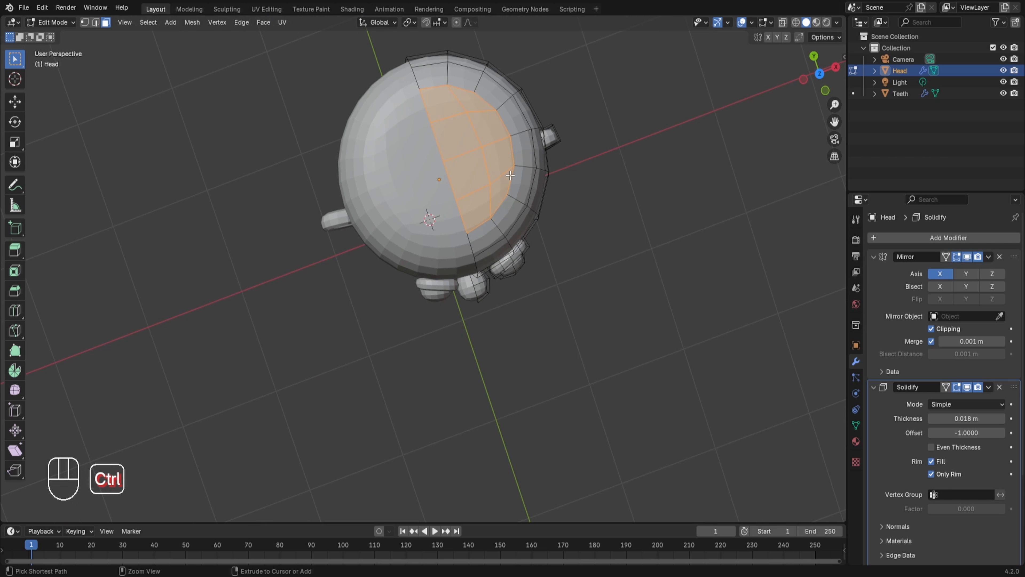
{"action": "key", "text": "ctrl+KP_Add"}
{"action": "key", "text": "ctrl+KP_Add"}
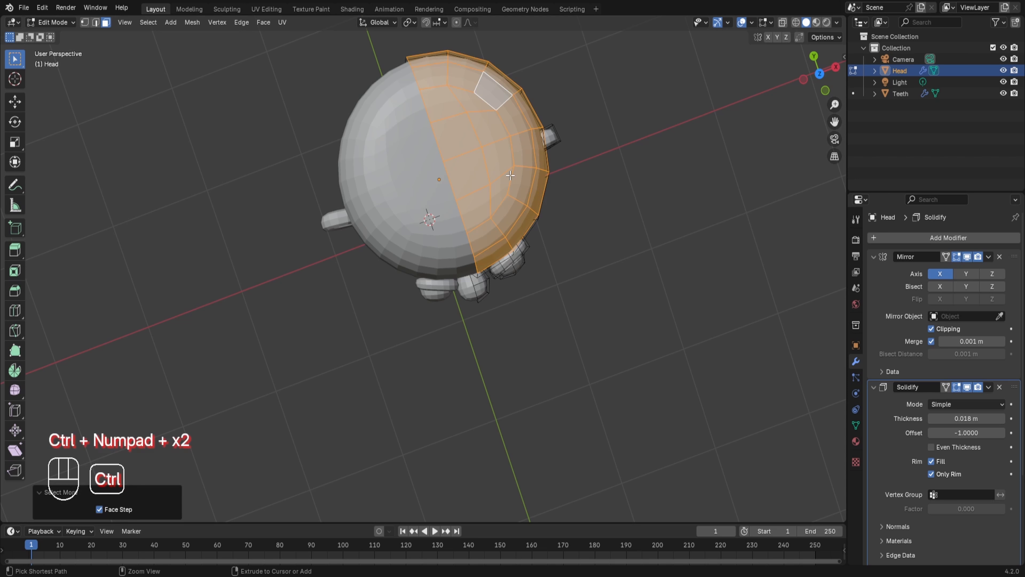
Deselect the faces on the underside of the head, keeping only the top faces selected.
{"action": "middle_click_drag", "start_coordinate": [510, 175], "coordinate": [497, 216]}
{"action": "middle_click_drag", "start_coordinate": [490, 216], "coordinate": [497, 190]}
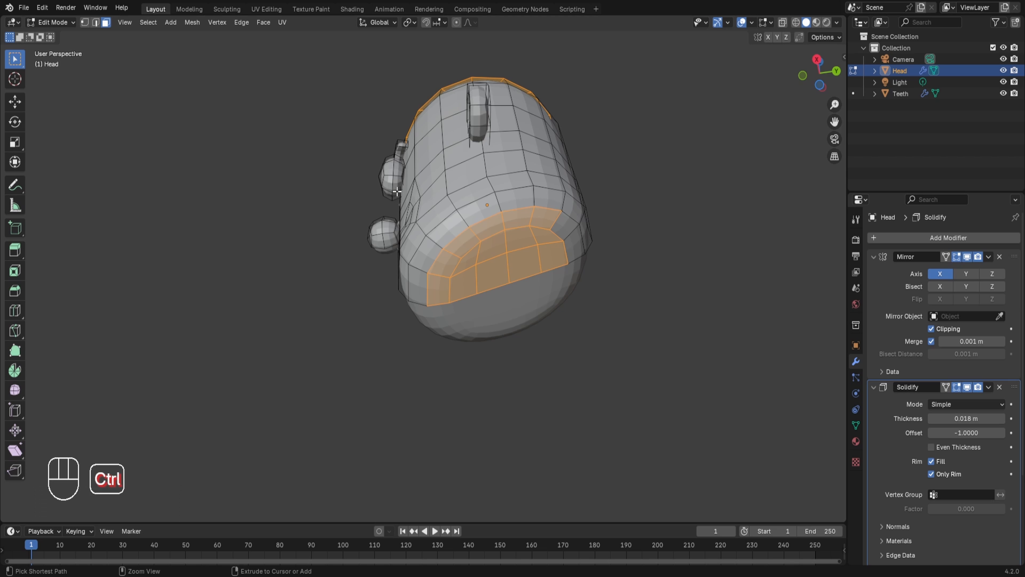
{"action": "left_click_drag", "start_coordinate": [397, 191], "coordinate": [635, 314], "text": "ctrl"}
{"action": "middle_click_drag", "start_coordinate": [636, 314], "coordinate": [530, 200]}
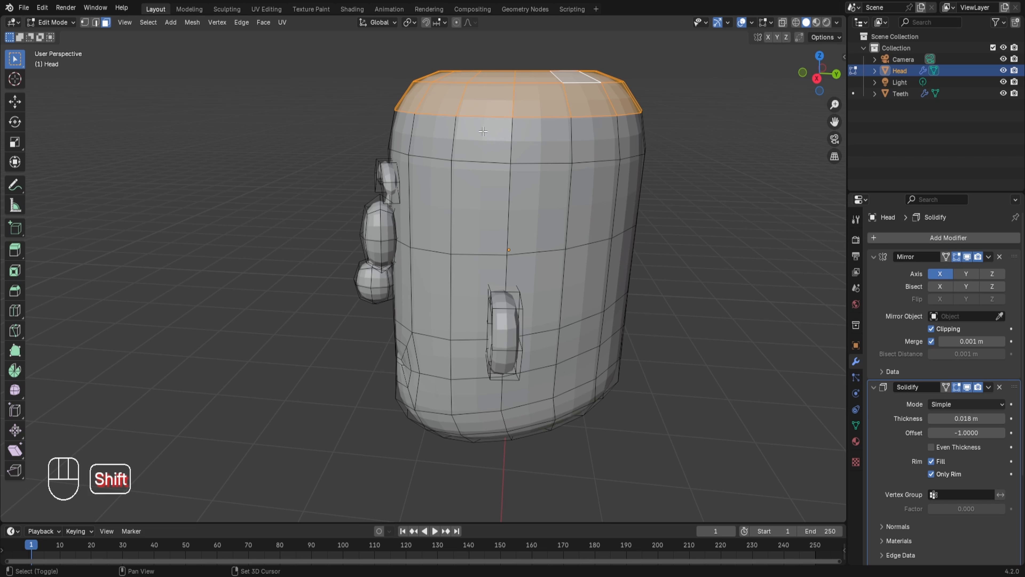
Add the faces along the side and back of the head to the selection to outline the hair area.
{"action": "left_click_drag", "start_coordinate": [484, 128], "coordinate": [527, 299], "text": "shift"}
{"action": "middle_click_drag", "start_coordinate": [527, 299], "coordinate": [388, 136]}
{"action": "left_click_drag", "start_coordinate": [388, 136], "coordinate": [523, 371], "text": "shift"}
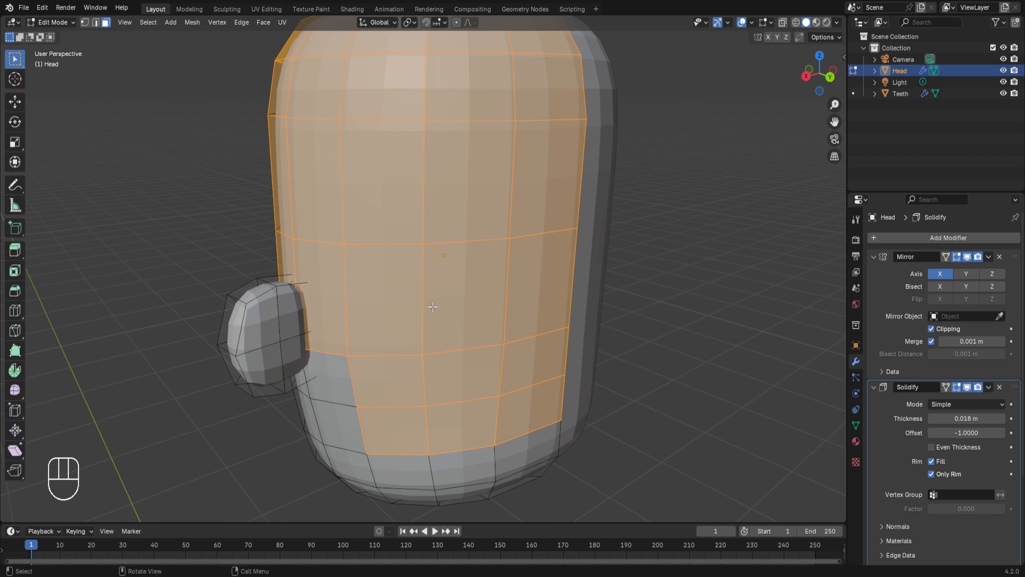
{"action": "scroll", "coordinate": [438, 300], "scroll_direction": "down", "scroll_amount": 2}
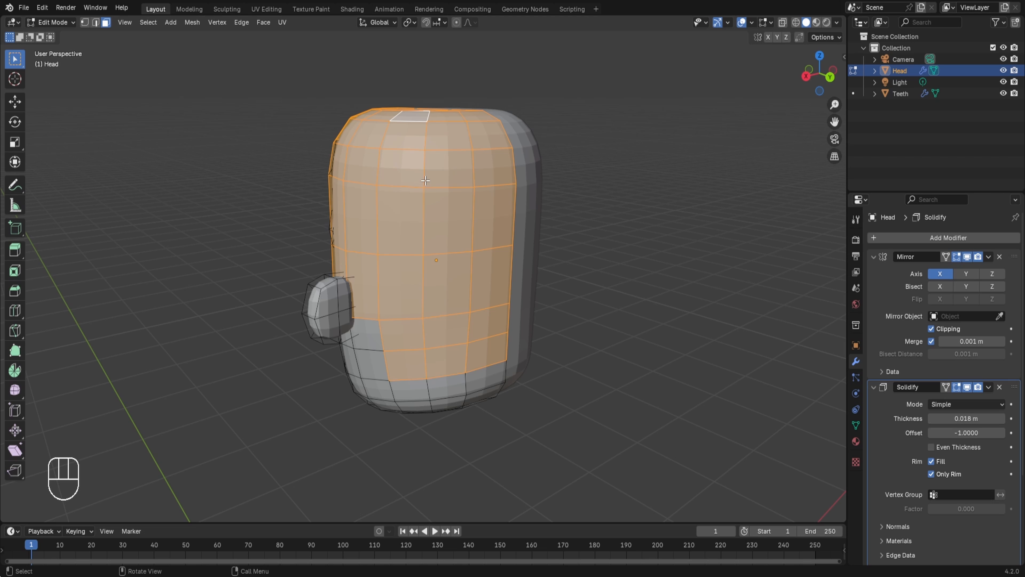
In vertex selection mode, subdivide the selected hair area repeatedly with one cut each time to make it very dense.
{"action": "key", "text": "1"}
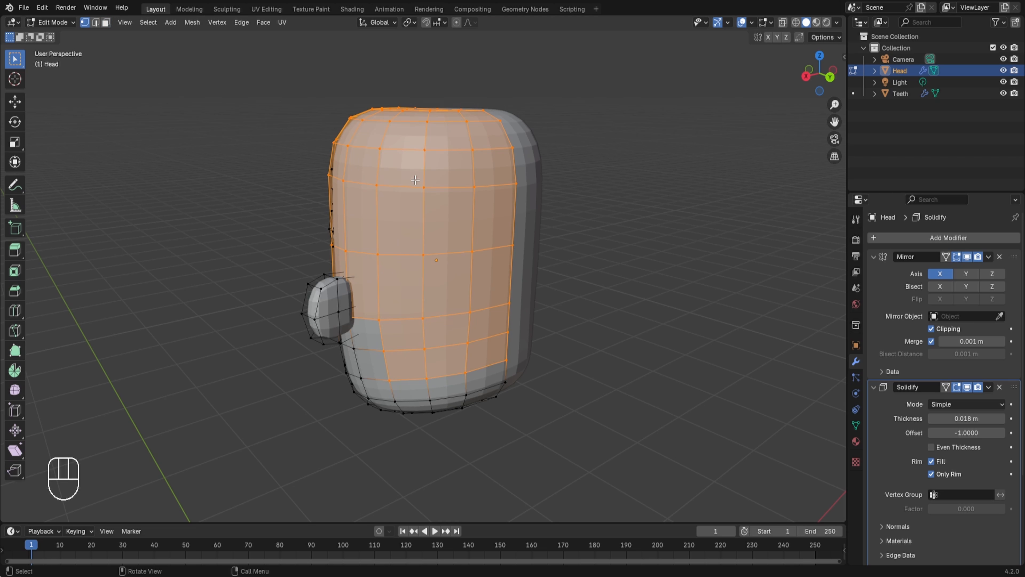
{"action": "right_click", "coordinate": [416, 160]}
{"action": "left_click", "coordinate": [414, 159]}
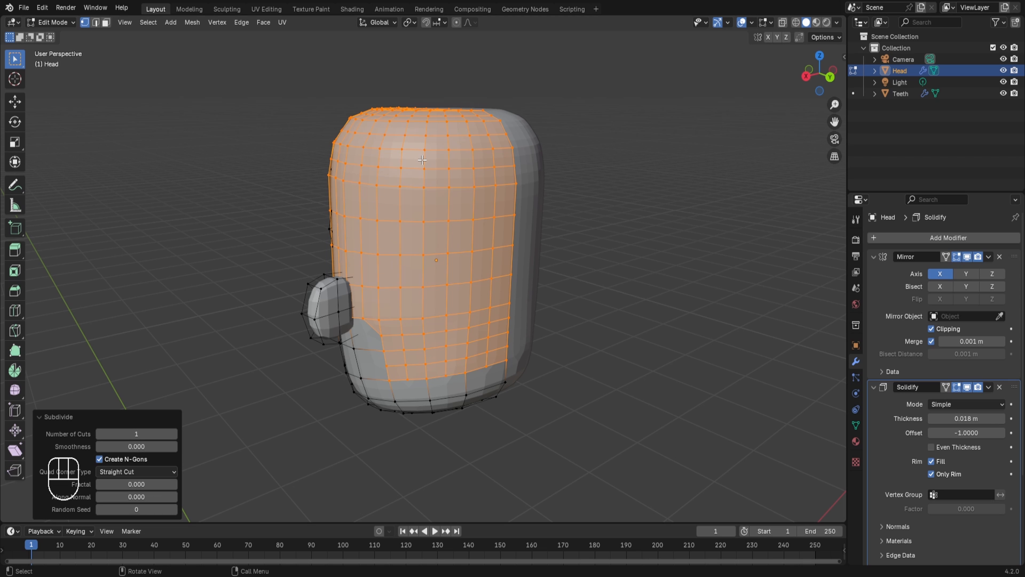
{"action": "right_click", "coordinate": [422, 159]}
{"action": "left_click", "coordinate": [422, 159]}
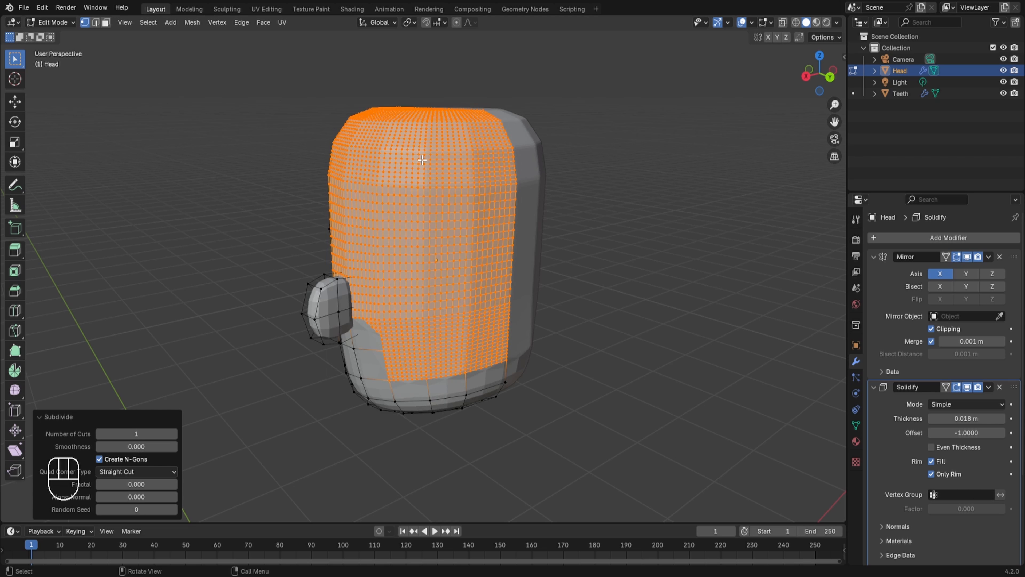
{"action": "right_click", "coordinate": [423, 160]}
{"action": "left_click", "coordinate": [422, 160]}
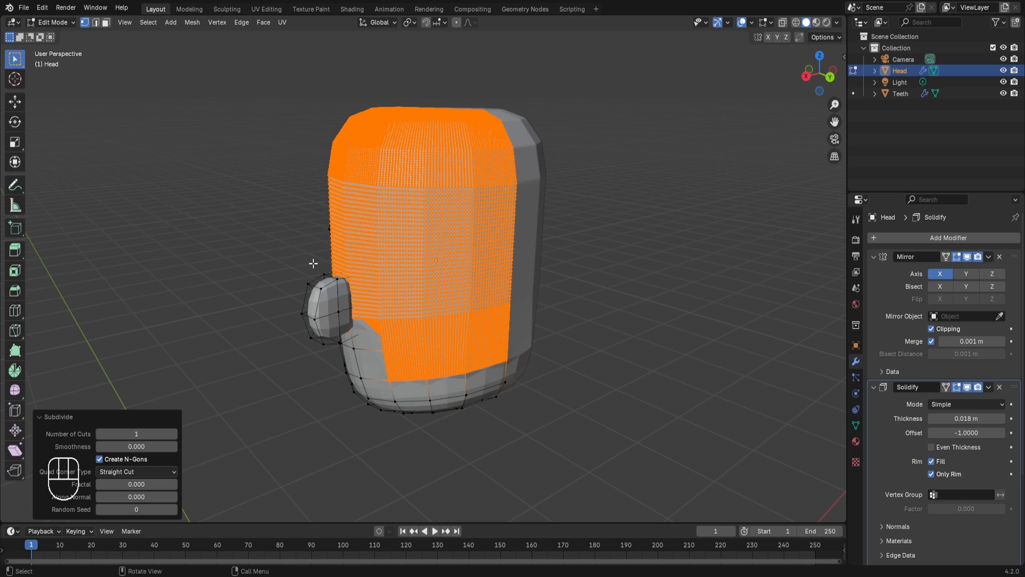
Create a vertex group named Hair on the head for the selected scalp vertices.
{"action": "middle_click_drag", "start_coordinate": [313, 263], "coordinate": [560, 290]}
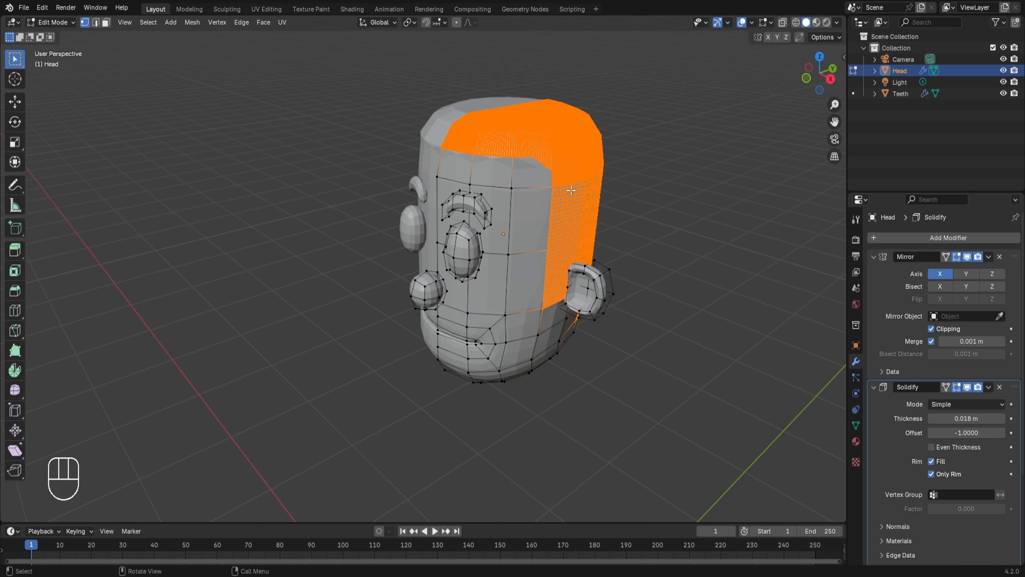
{"action": "scroll", "coordinate": [607, 227], "scroll_direction": "down", "scroll_amount": 1}
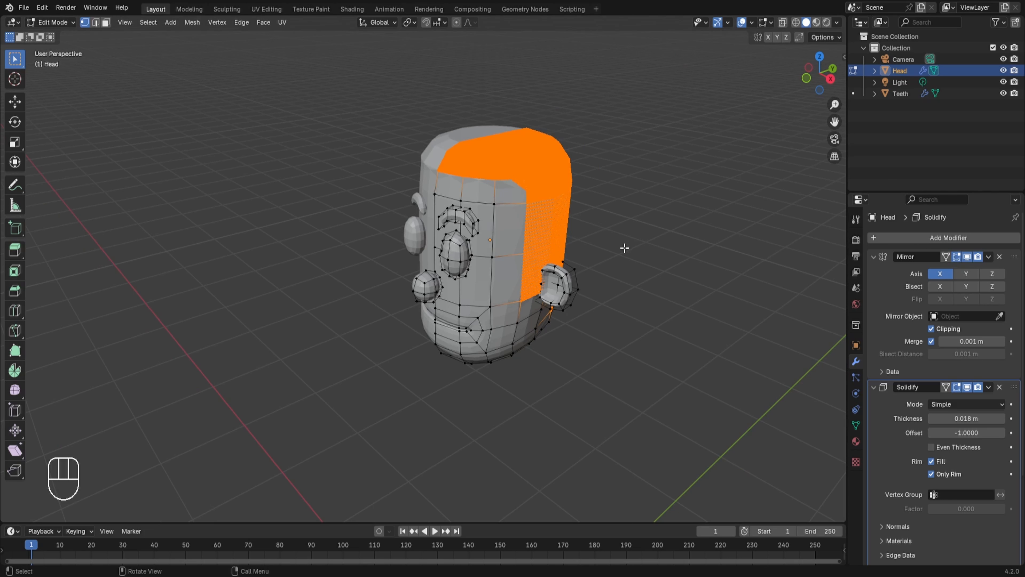
{"action": "left_click", "coordinate": [856, 425]}
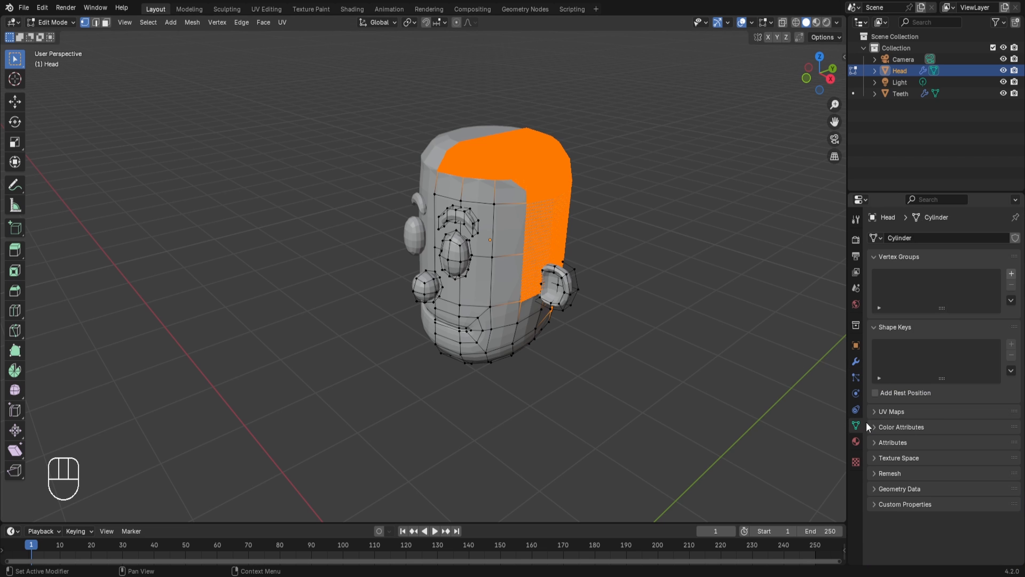
{"action": "left_click", "coordinate": [1011, 273]}
{"action": "double_click", "coordinate": [905, 276]}
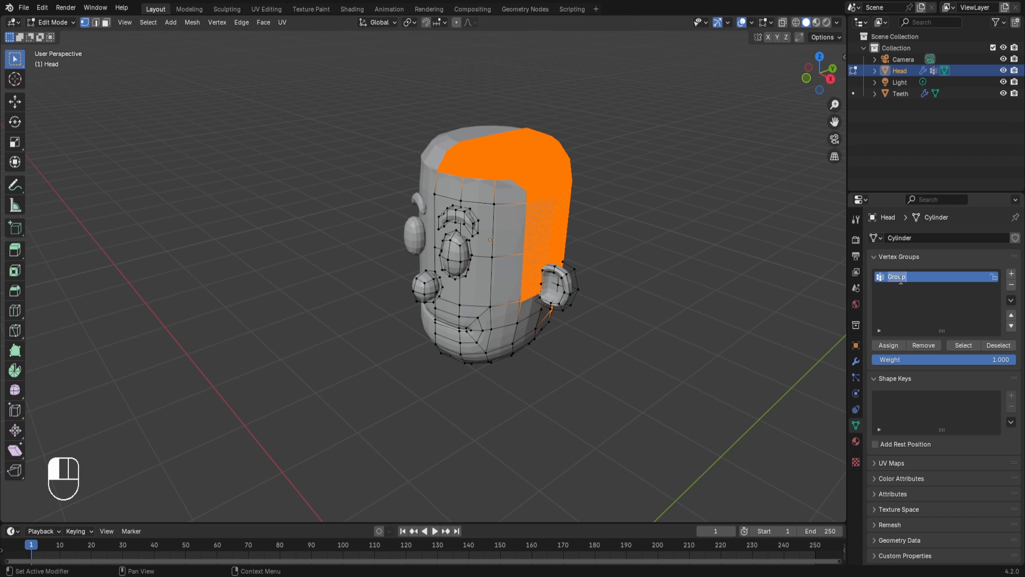
{"action": "type", "text": "Hair"}
{"action": "key", "text": "Return"}
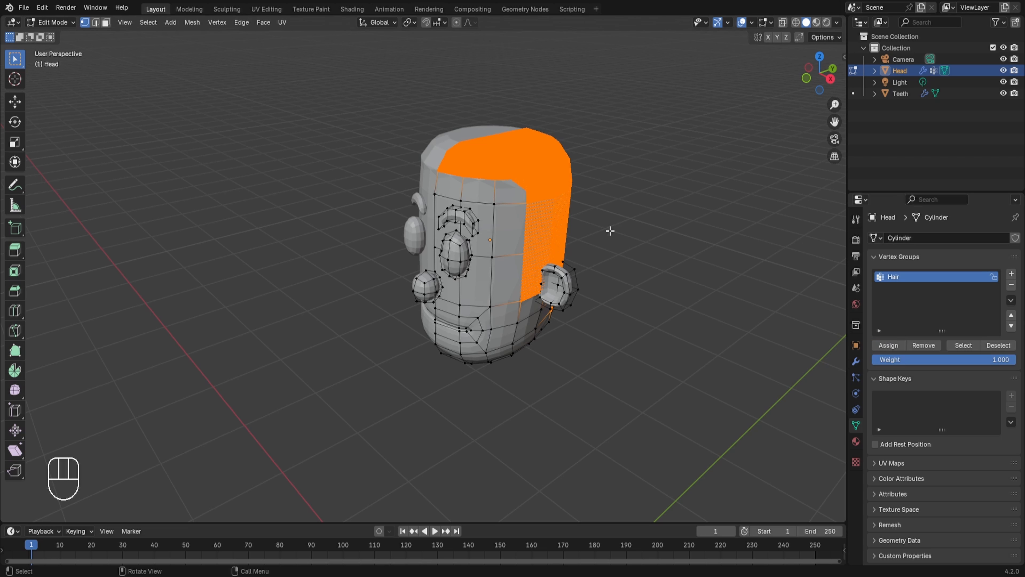
In Object Mode, add a particle system to the head and set its type to Hair.
{"action": "key", "text": "Tab"}
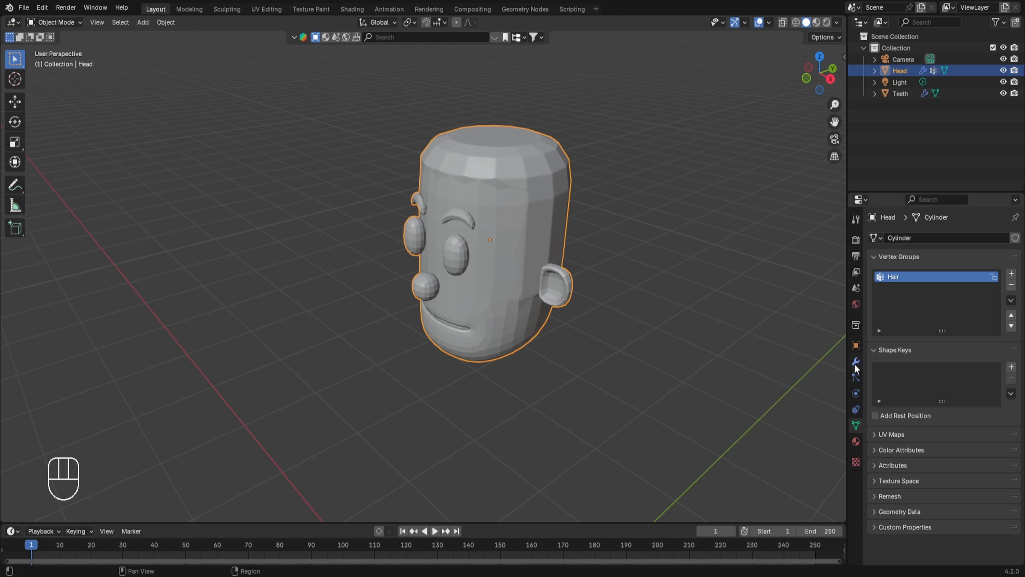
{"action": "left_click", "coordinate": [856, 376]}
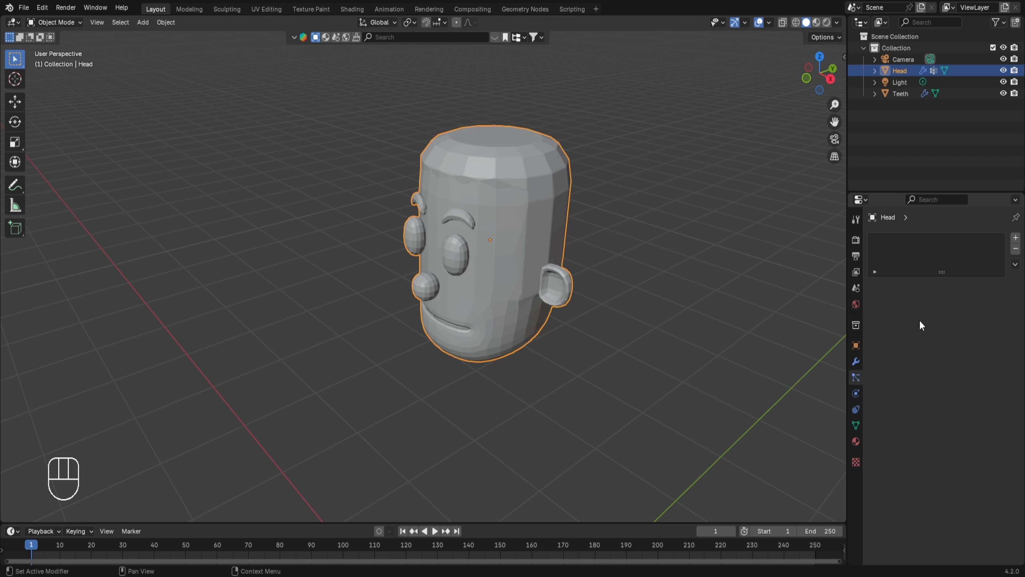
{"action": "left_click", "coordinate": [1016, 238]}
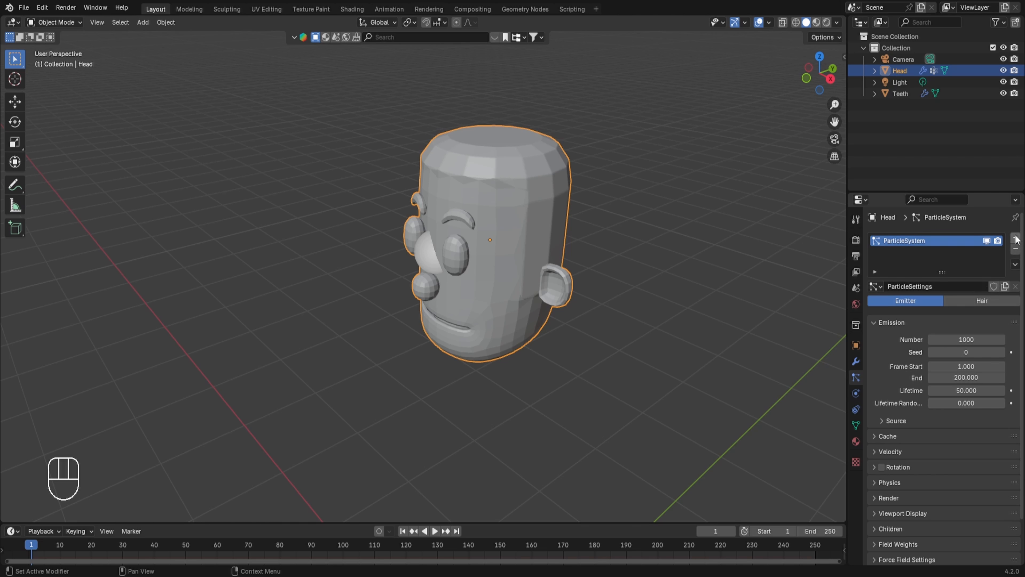
{"action": "left_click", "coordinate": [984, 300]}
{"action": "middle_click_drag", "start_coordinate": [483, 201], "coordinate": [541, 247]}
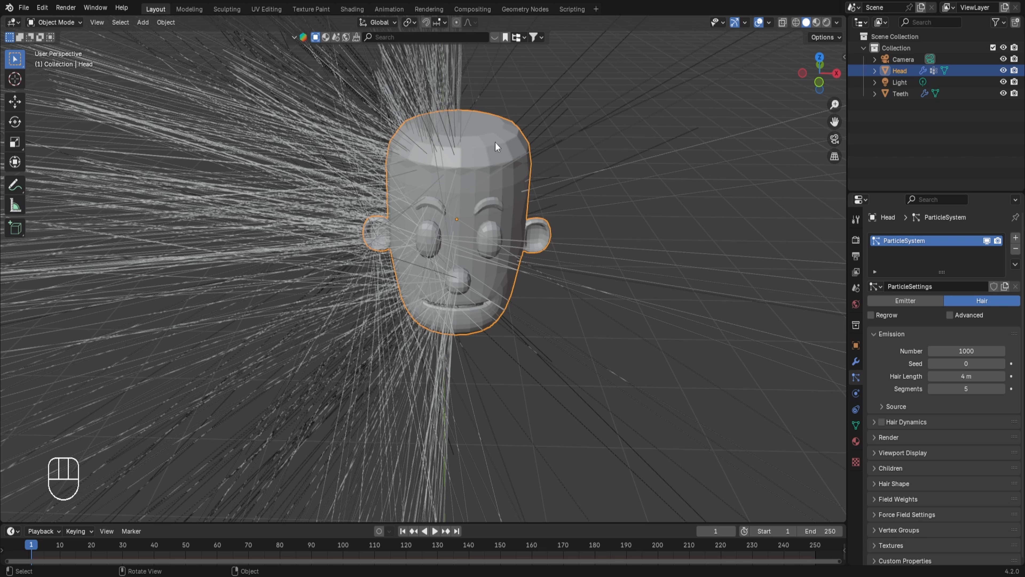
Assign the Hair vertex group to the particle system's Density, Length and Clump.
{"action": "left_click", "coordinate": [899, 525]}
{"action": "scroll", "coordinate": [899, 523], "scroll_direction": "down", "scroll_amount": 4}
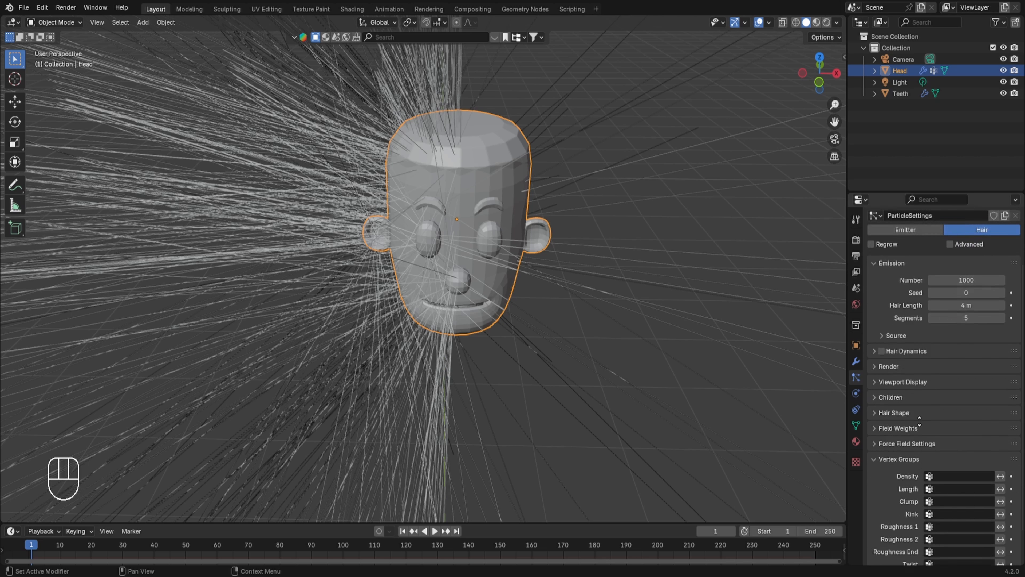
{"action": "scroll", "coordinate": [920, 421], "scroll_direction": "down", "scroll_amount": 2}
{"action": "left_click", "coordinate": [940, 435]}
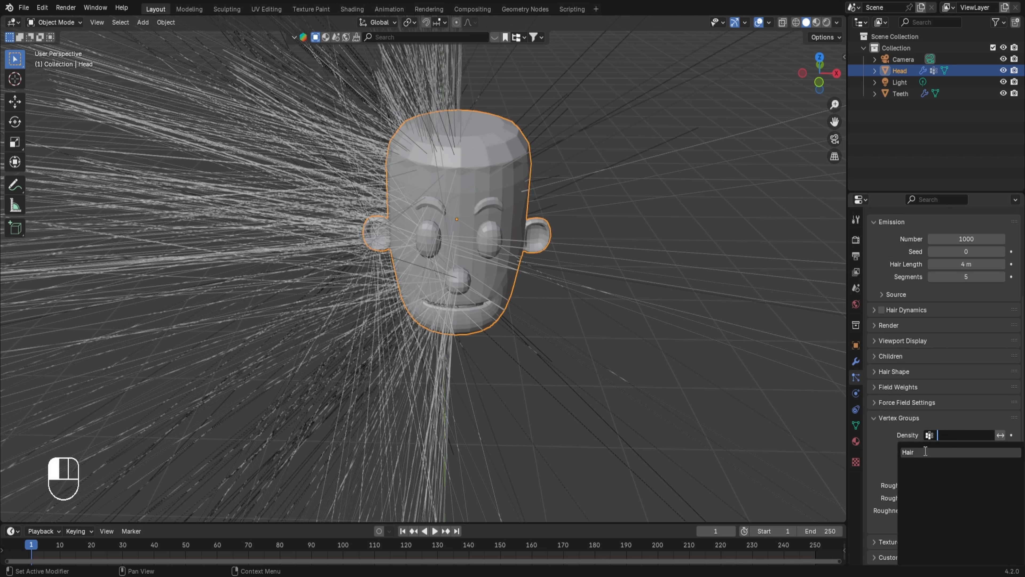
{"action": "left_click", "coordinate": [926, 451]}
{"action": "left_click", "coordinate": [941, 445]}
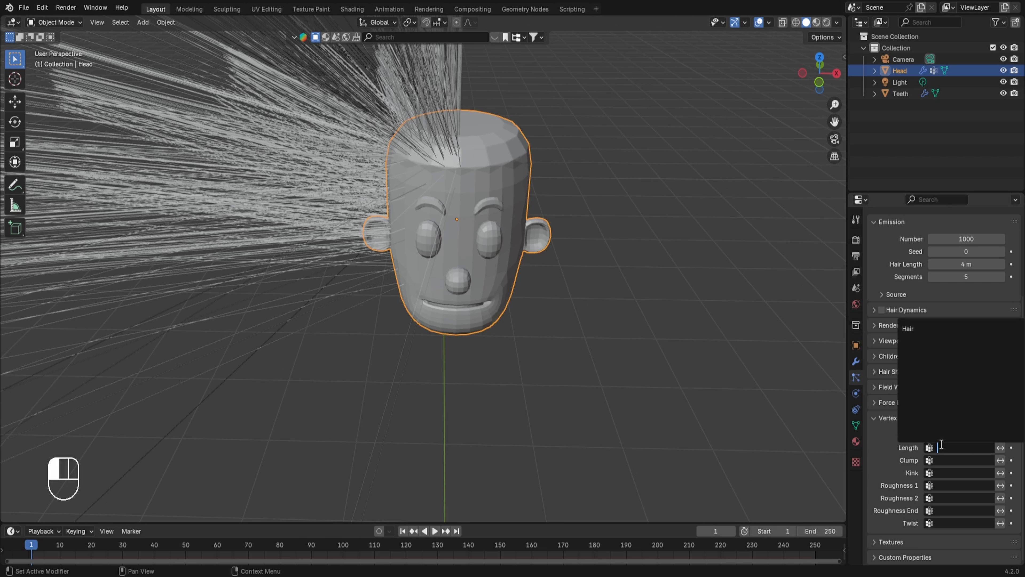
{"action": "left_click", "coordinate": [925, 332]}
{"action": "left_click", "coordinate": [940, 459]}
{"action": "left_click", "coordinate": [934, 341]}
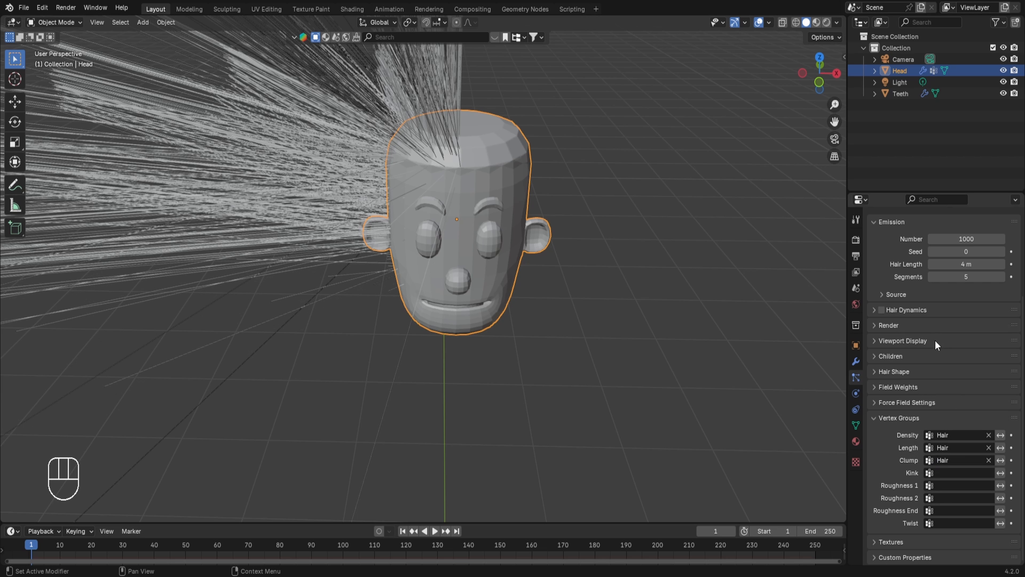
Assign the Hair vertex group to the particle system's Kink, Roughness 1, Roughness 2, Roughness End and Twist.
{"action": "left_click", "coordinate": [948, 472]}
{"action": "left_click", "coordinate": [977, 354]}
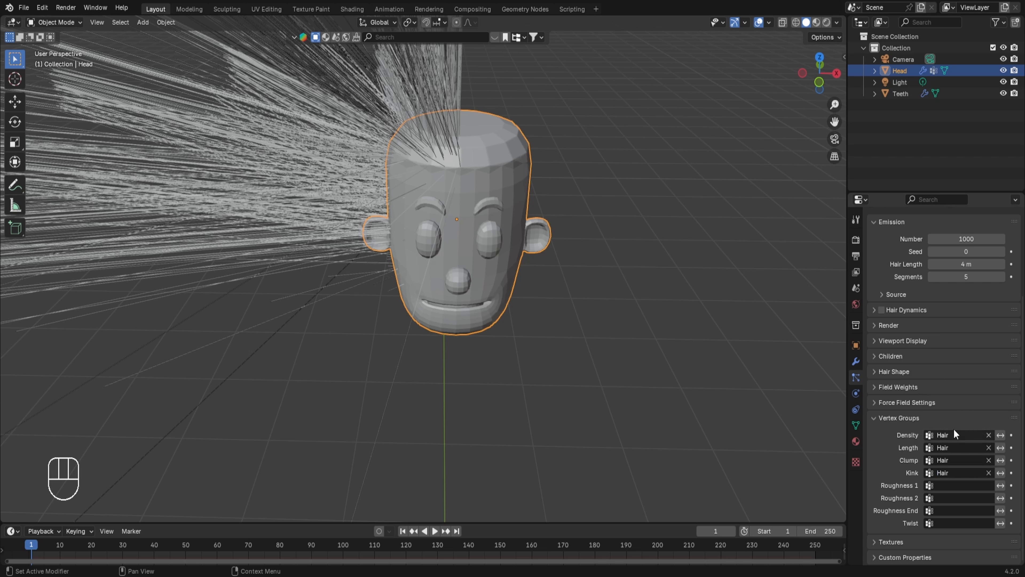
{"action": "left_click", "coordinate": [952, 486]}
{"action": "left_click", "coordinate": [935, 366]}
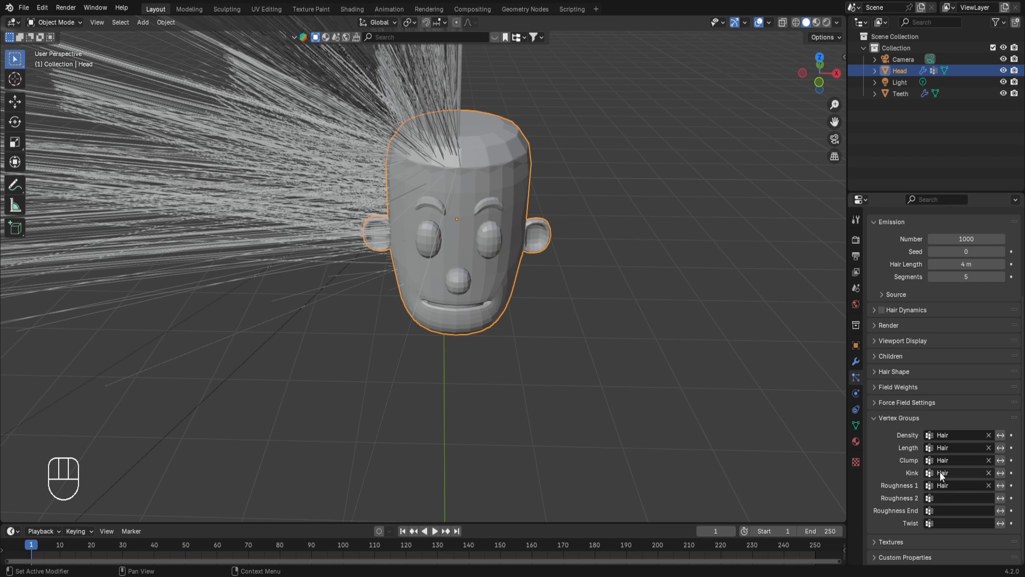
{"action": "left_click", "coordinate": [940, 498]}
{"action": "left_click", "coordinate": [929, 379]}
{"action": "left_click", "coordinate": [949, 510]}
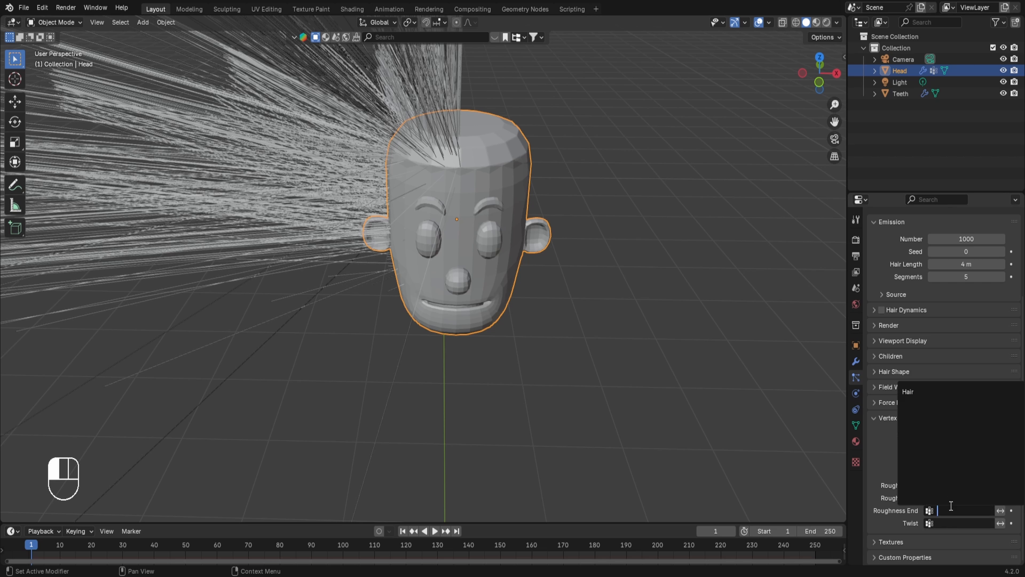
{"action": "left_click", "coordinate": [936, 396]}
{"action": "left_click", "coordinate": [949, 523]}
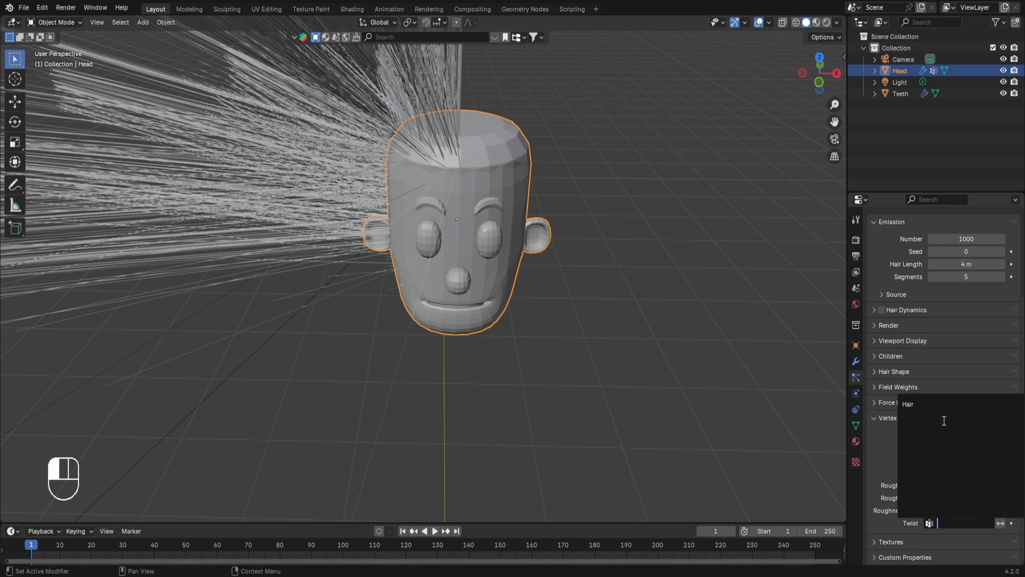
{"action": "left_click", "coordinate": [939, 404]}
{"action": "scroll", "coordinate": [940, 384], "scroll_direction": "up", "scroll_amount": 5}
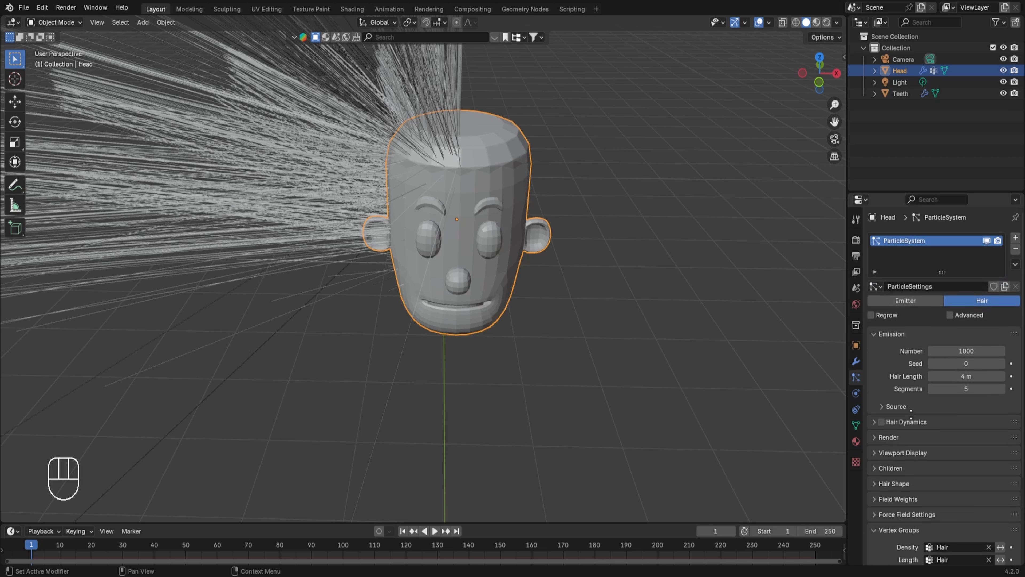
Set the hair particle system's emission number to 3000 and its hair length to 0.08 m.
{"action": "left_click", "coordinate": [949, 328]}
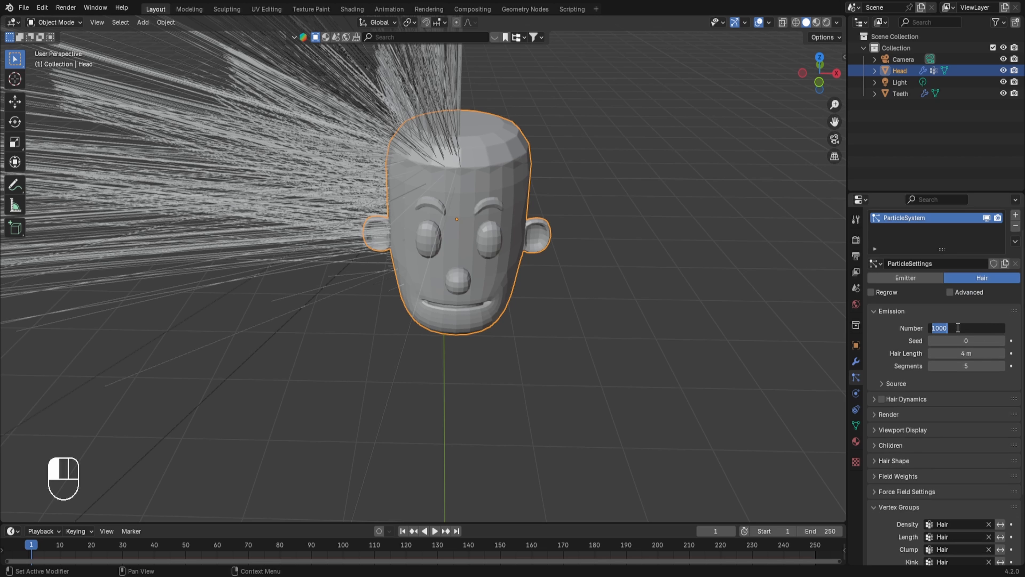
{"action": "type", "text": "3000"}
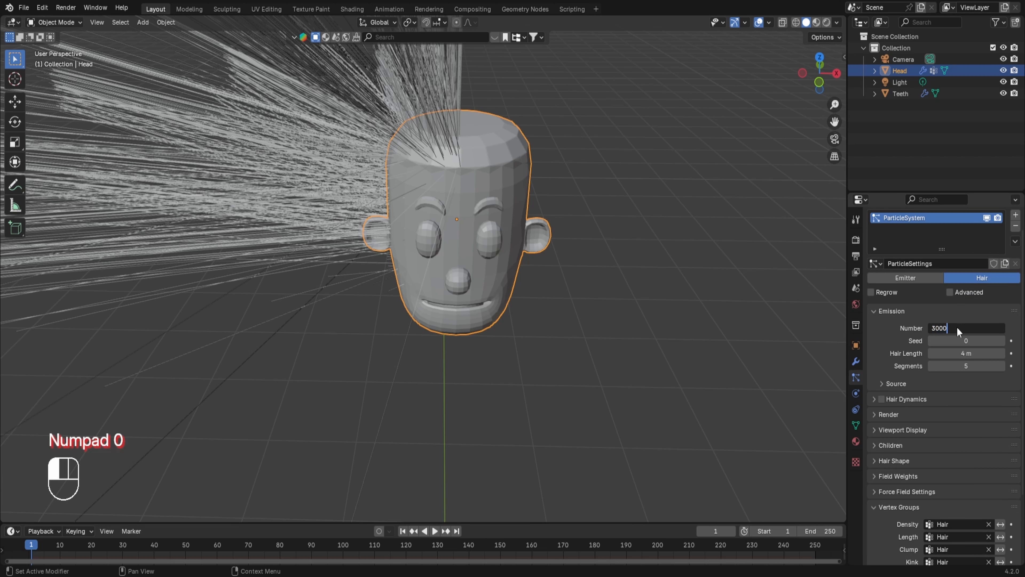
{"action": "key", "text": "Return"}
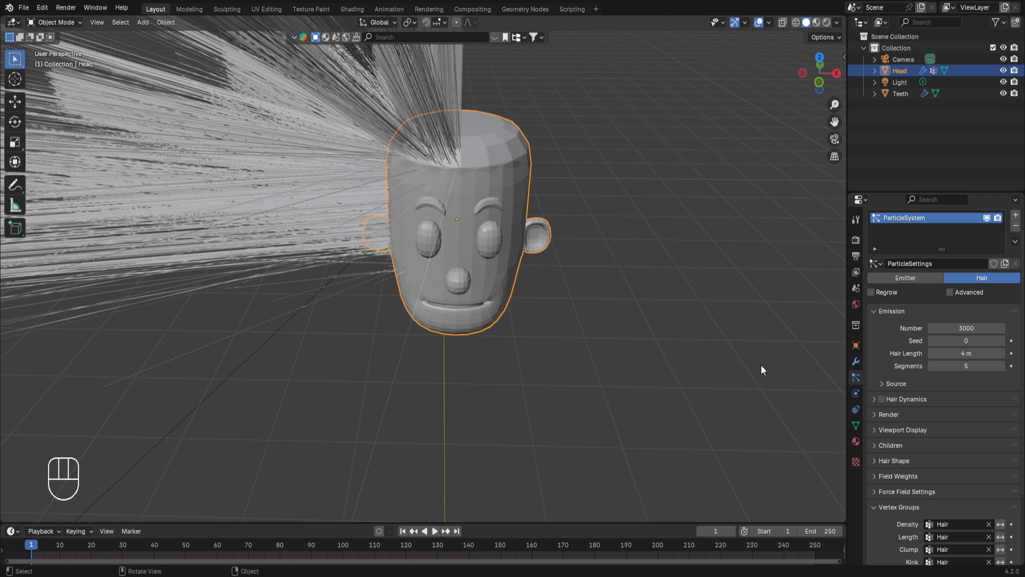
{"action": "left_click", "coordinate": [975, 356]}
{"action": "type", "text": ".2"}
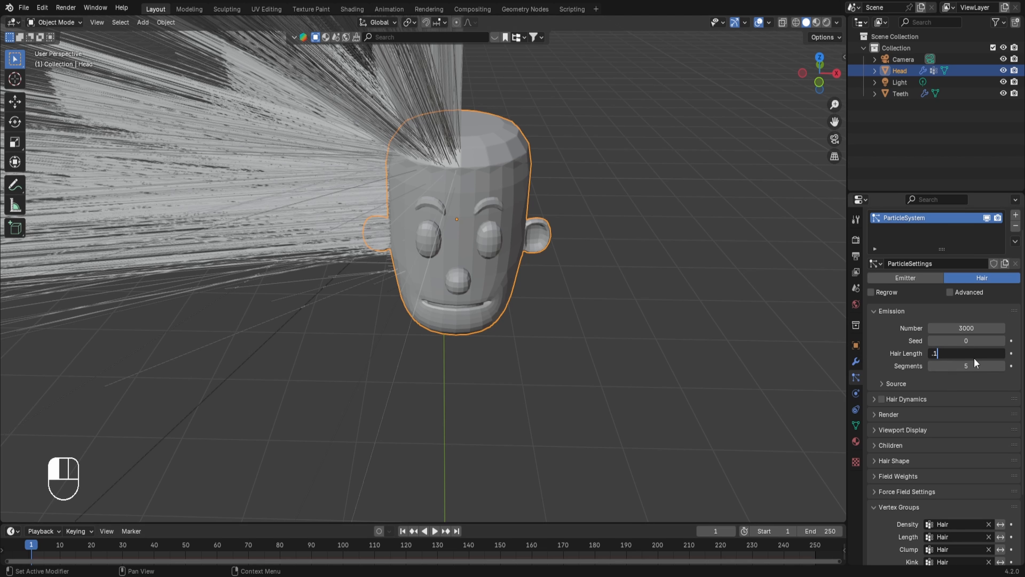
{"action": "key", "text": "Return"}
{"action": "left_click", "coordinate": [975, 358]}
{"action": "type", "text": ".08"}
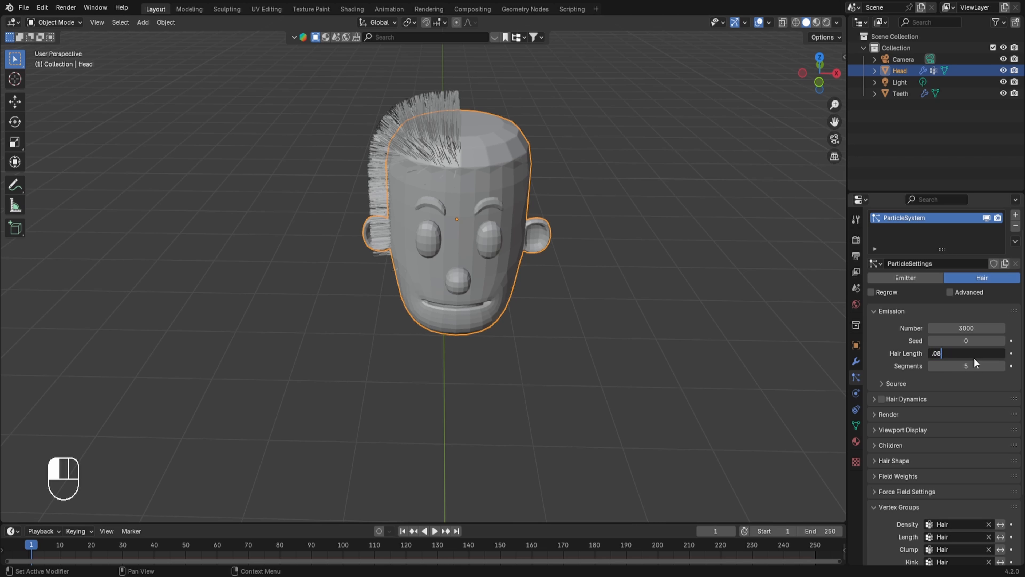
{"action": "key", "text": "Return"}
Set the hair segments to 20 and emit the particles from Vertices.
{"action": "scroll", "coordinate": [970, 368], "scroll_direction": "down", "scroll_amount": 1}
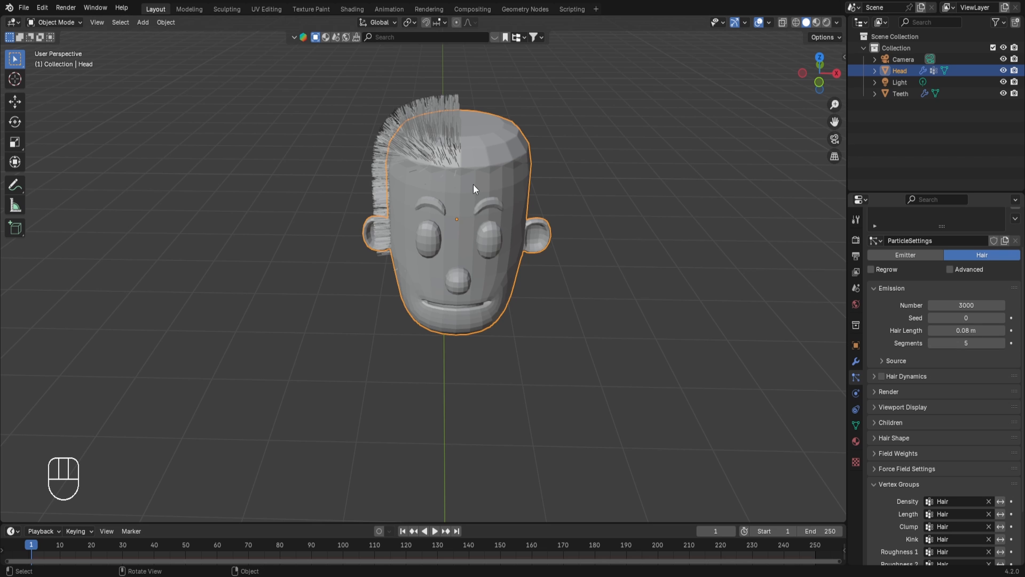
{"action": "left_click", "coordinate": [952, 339]}
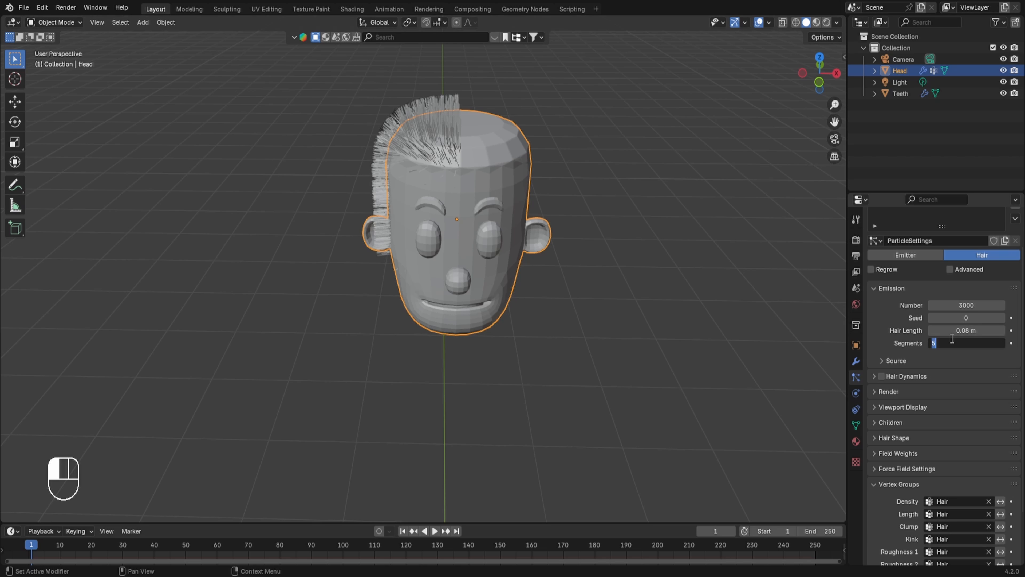
{"action": "type", "text": "20"}
{"action": "key", "text": "Return"}
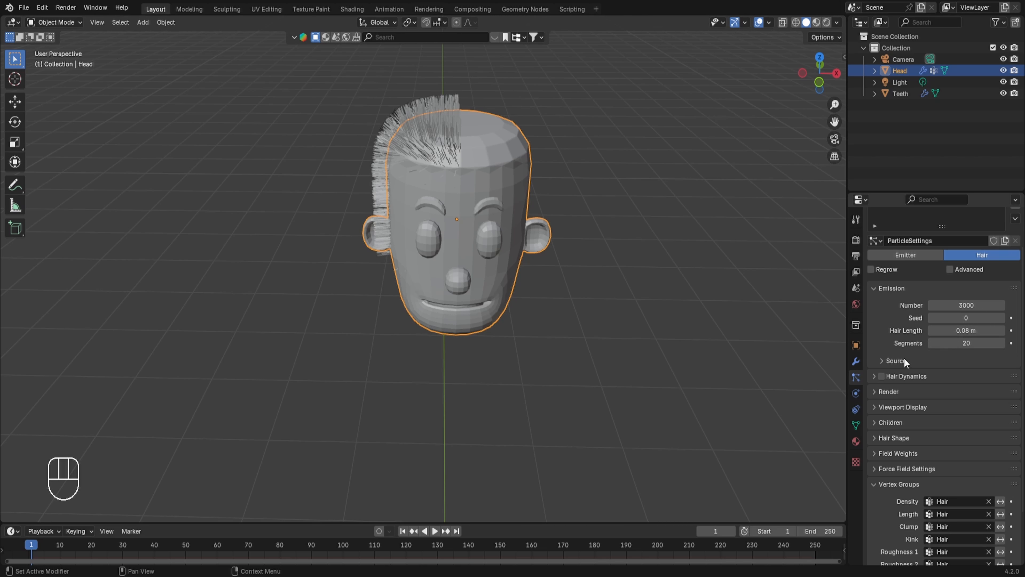
{"action": "left_click", "coordinate": [892, 362]}
{"action": "left_click", "coordinate": [946, 377]}
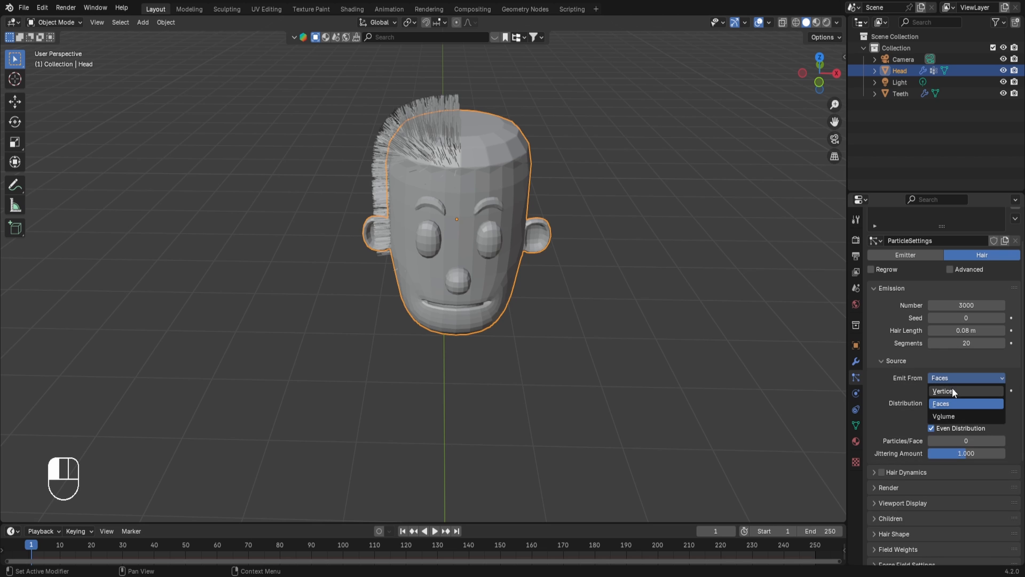
{"action": "left_click", "coordinate": [952, 391]}
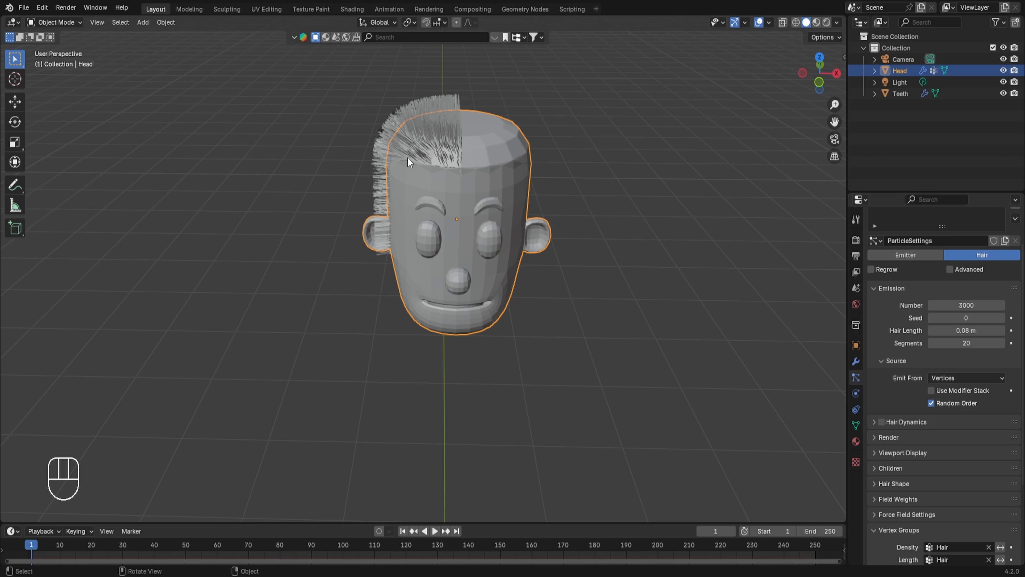
Set the hair's render path steps to 8 and its viewport strand steps to 7.
{"action": "left_click", "coordinate": [906, 437]}
{"action": "scroll", "coordinate": [873, 280], "scroll_direction": "down", "scroll_amount": 8}
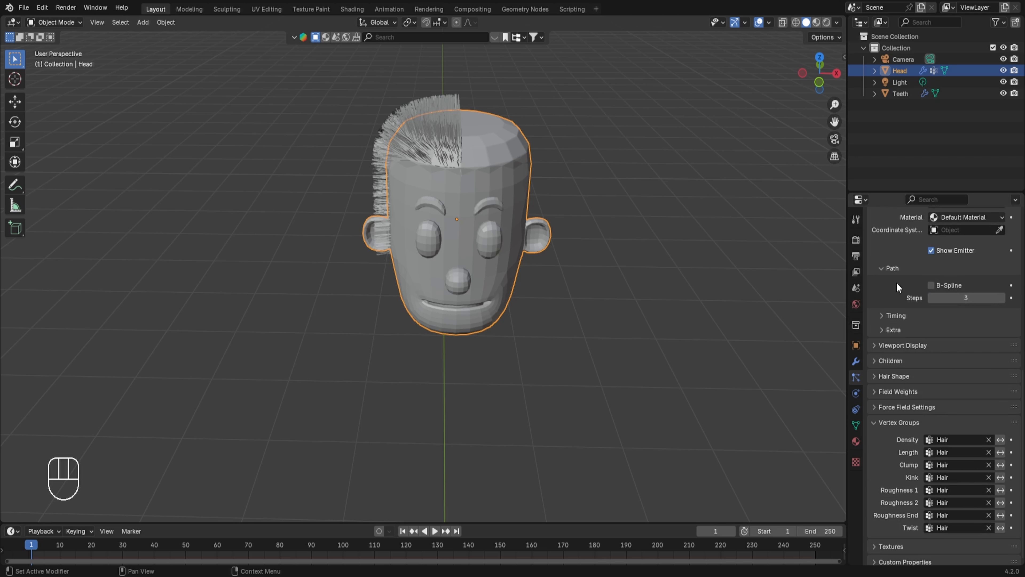
{"action": "left_click", "coordinate": [966, 299]}
{"action": "type", "text": "8"}
{"action": "key", "text": "Return"}
{"action": "scroll", "coordinate": [698, 225], "scroll_direction": "down", "scroll_amount": 1}
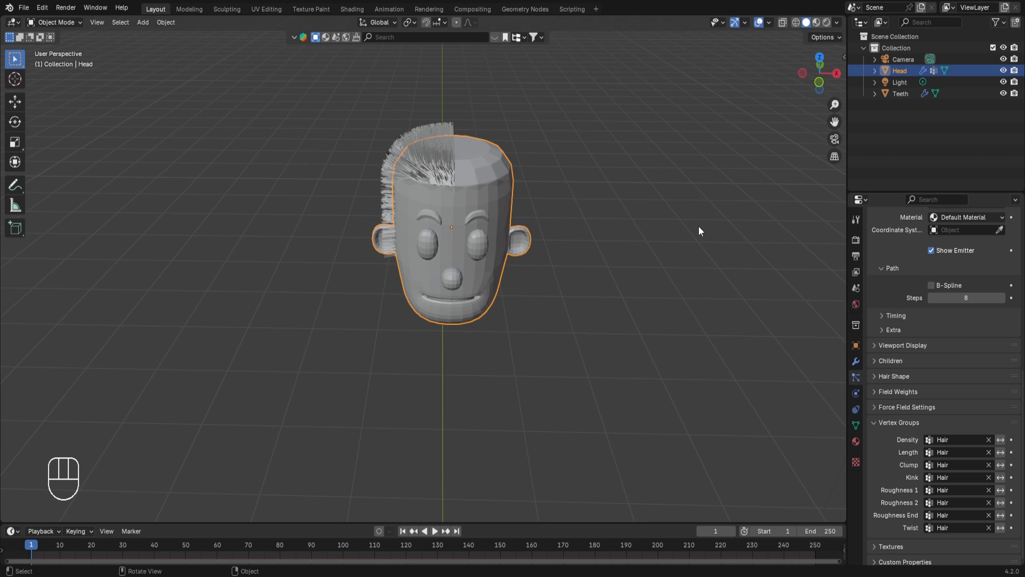
{"action": "left_click", "coordinate": [913, 345]}
{"action": "left_click", "coordinate": [952, 397]}
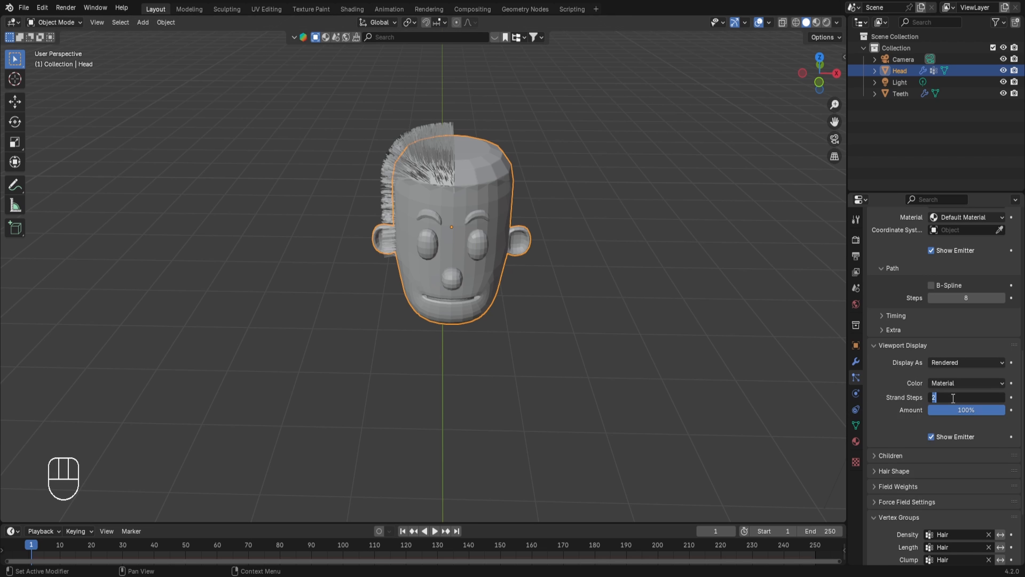
{"action": "type", "text": "7"}
{"action": "key", "text": "Return"}
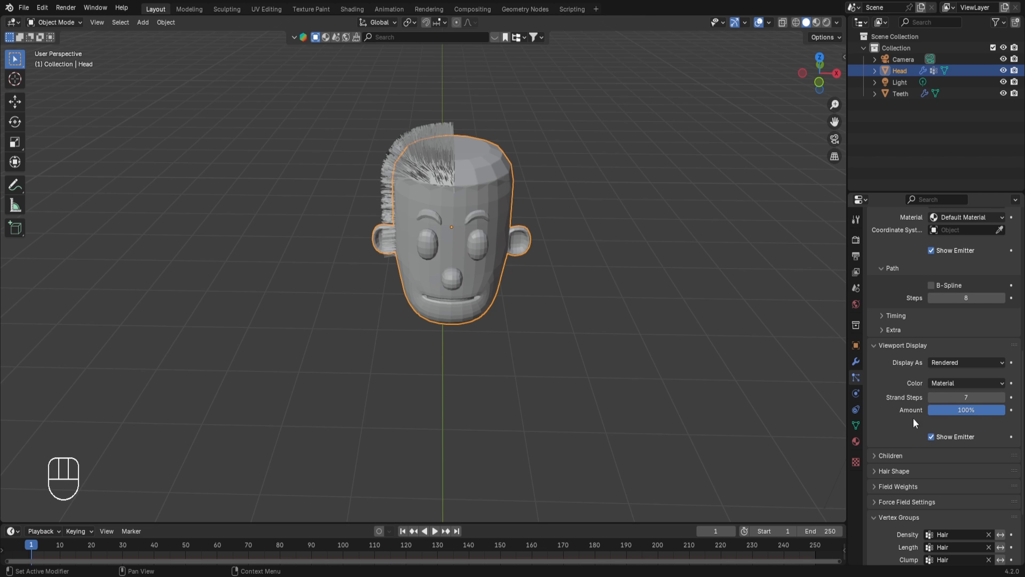
Enable Simple children for the hair with display and render amounts of 8.
{"action": "scroll", "coordinate": [913, 420], "scroll_direction": "down", "scroll_amount": 5}
{"action": "left_click", "coordinate": [887, 355]}
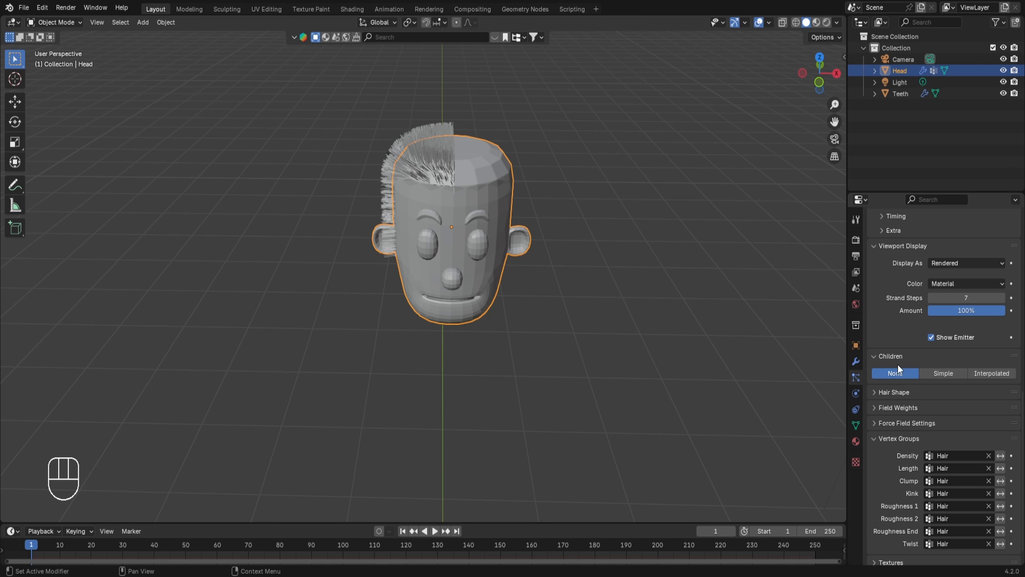
{"action": "left_click", "coordinate": [942, 372]}
{"action": "double_click", "coordinate": [967, 388]}
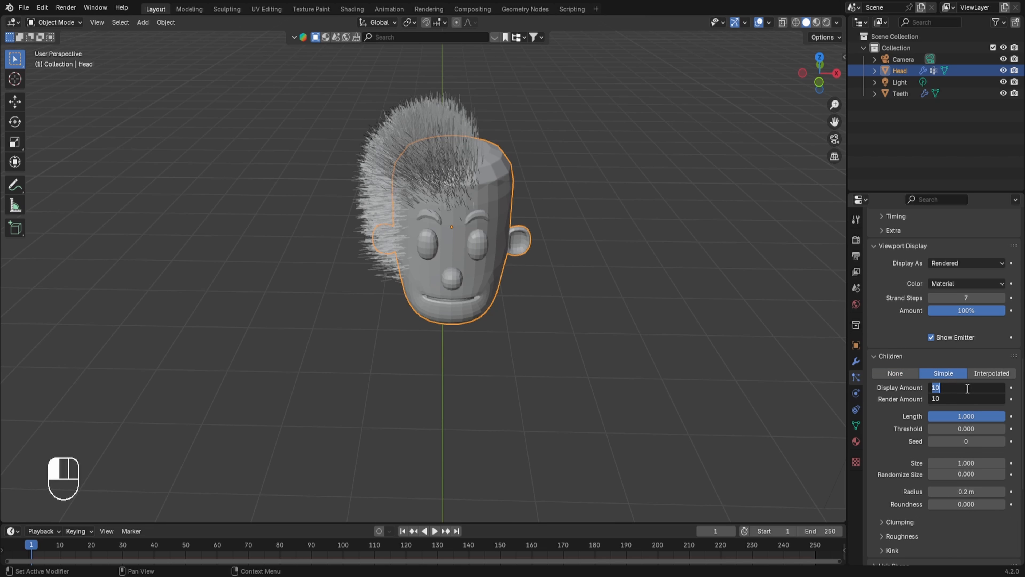
{"action": "type", "text": "8"}
{"action": "key", "text": "Tab"}
{"action": "type", "text": "8"}
{"action": "key", "text": "Return"}
Set the radius of the child hairs to 0.1 m.
{"action": "scroll", "coordinate": [967, 388], "scroll_direction": "down", "scroll_amount": 8}
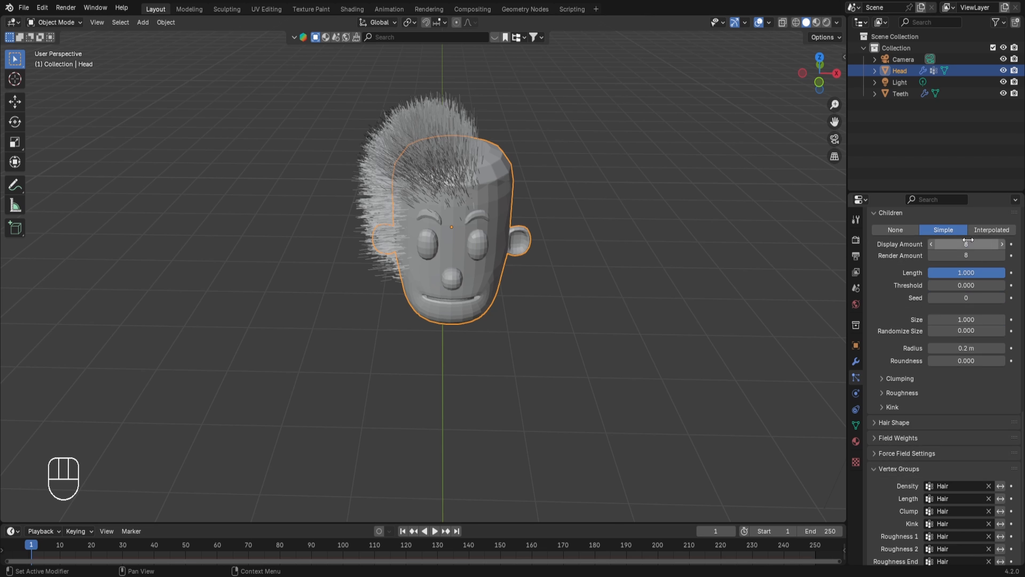
{"action": "left_click", "coordinate": [971, 345]}
{"action": "type", "text": ".1"}
{"action": "key", "text": "Return"}
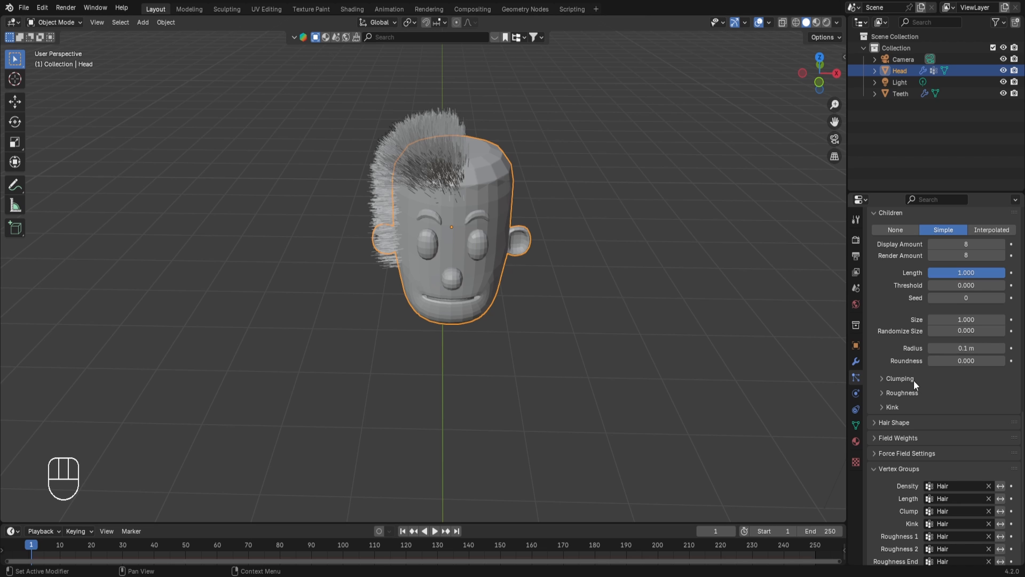
Set the child hairs' Clump to 1.000 and the clump Shape to 0.999.
{"action": "left_click", "coordinate": [900, 378]}
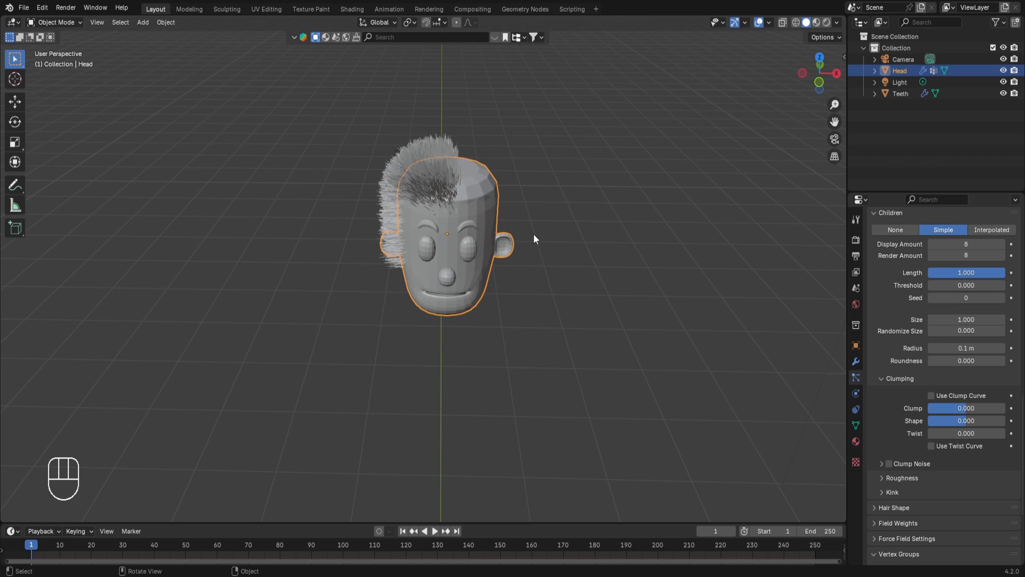
{"action": "scroll", "coordinate": [537, 236], "scroll_direction": "up", "scroll_amount": 3}
{"action": "middle_click_drag", "start_coordinate": [513, 113], "coordinate": [522, 133], "text": "shift"}
{"action": "left_click_drag", "start_coordinate": [951, 410], "coordinate": [993, 410]}
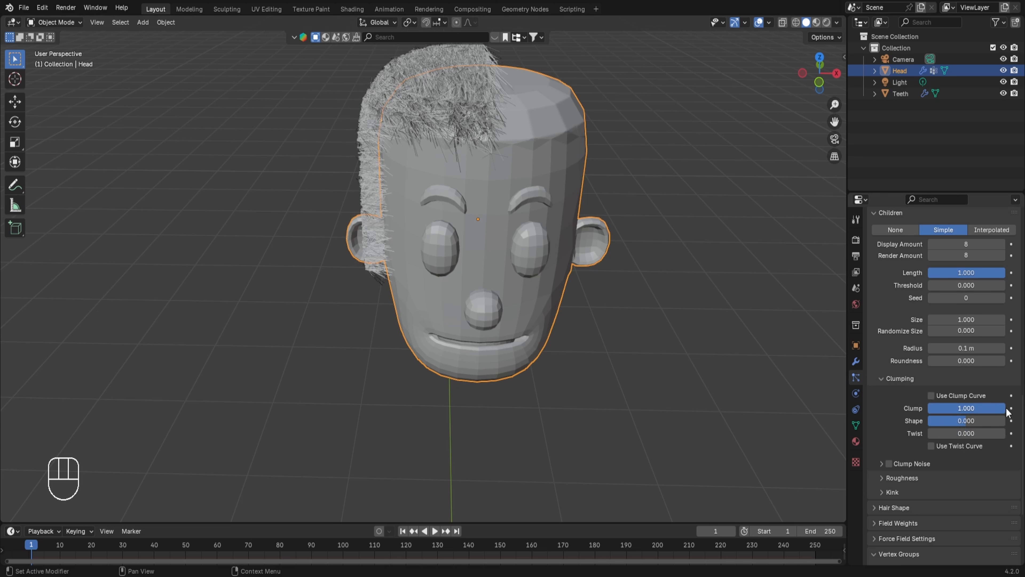
{"action": "scroll", "coordinate": [951, 398], "scroll_direction": "down", "scroll_amount": 1}
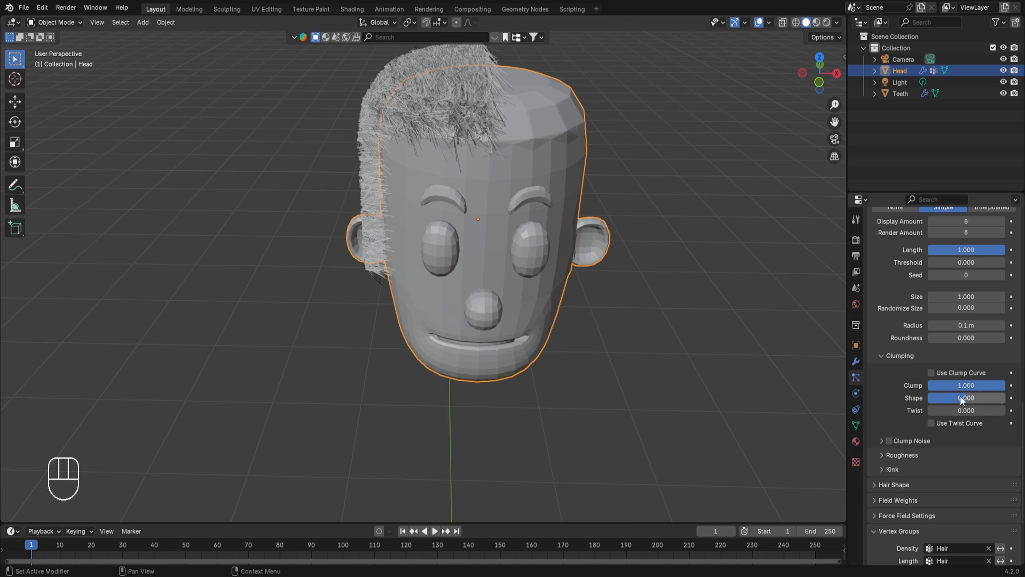
{"action": "left_click_drag", "start_coordinate": [949, 397], "coordinate": [987, 397]}
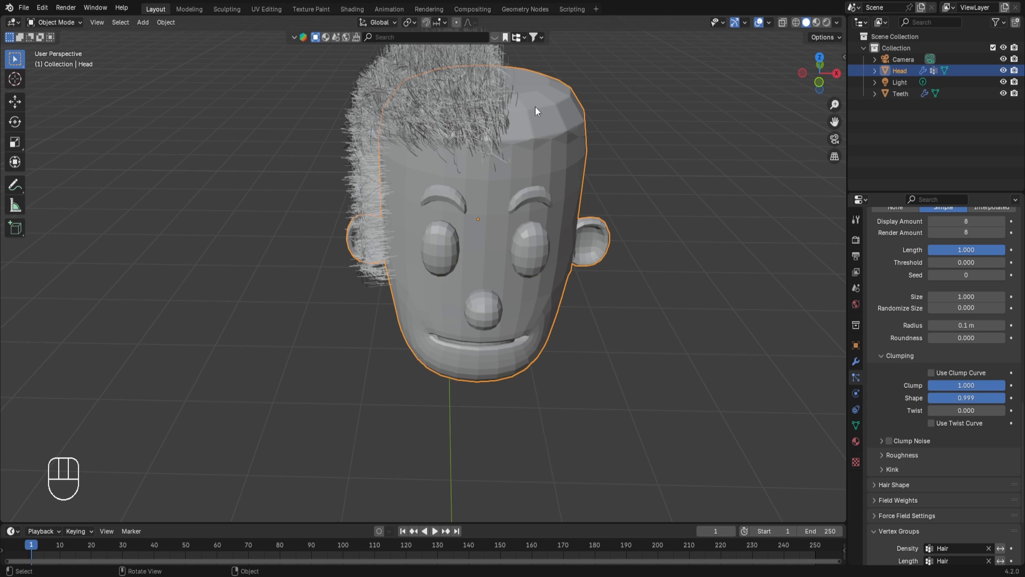
Try a clumping Twist of 2 on the child hairs and check the curls from the side.
{"action": "left_click", "coordinate": [951, 409]}
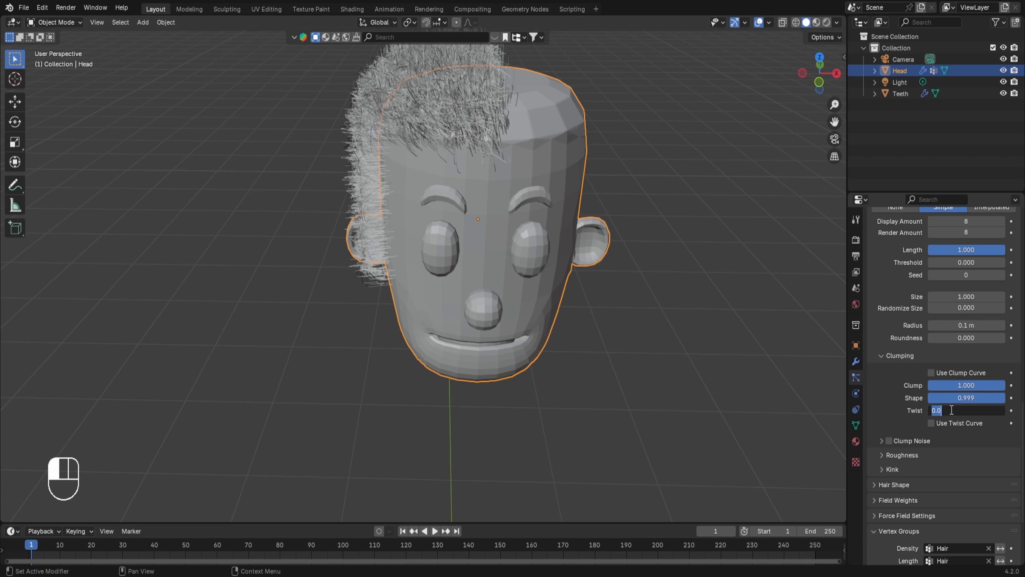
{"action": "type", "text": "2"}
{"action": "key", "text": "Return"}
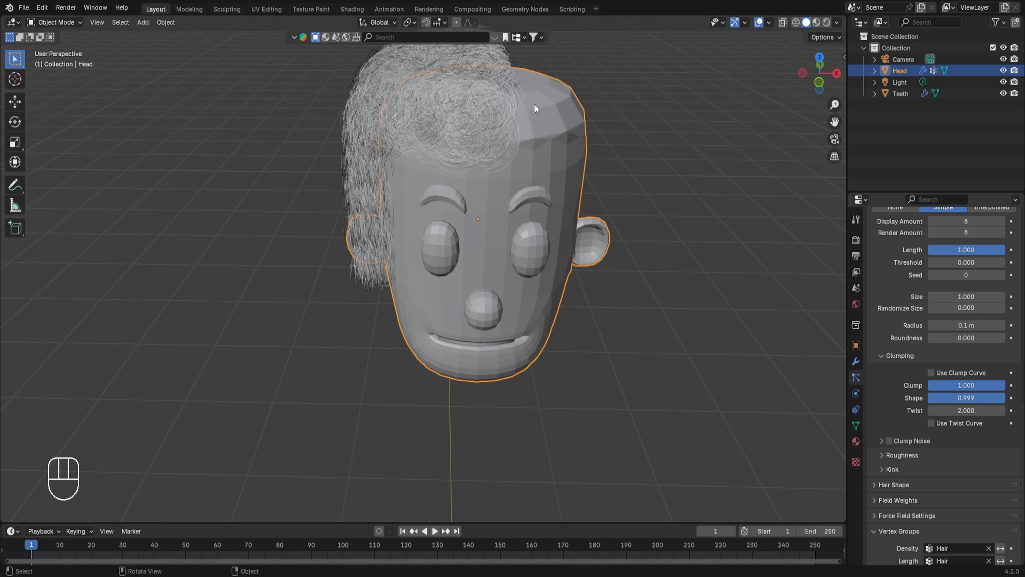
{"action": "middle_click_drag", "start_coordinate": [395, 264], "coordinate": [510, 257]}
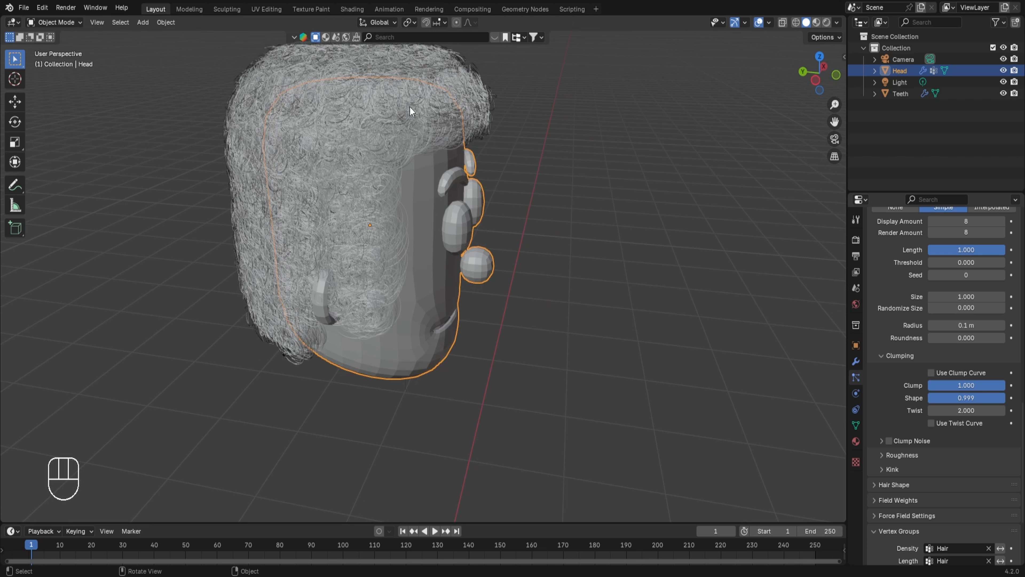
{"action": "scroll", "coordinate": [350, 220], "scroll_direction": "up", "scroll_amount": 2}
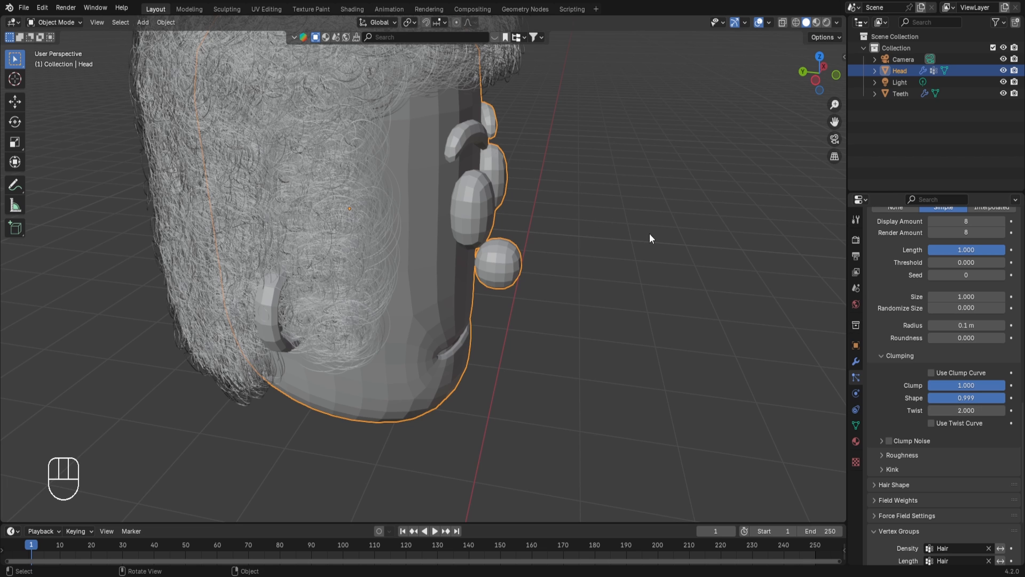
Increase the child hairs' clumping Twist to 6 for tighter curls.
{"action": "left_click", "coordinate": [976, 411]}
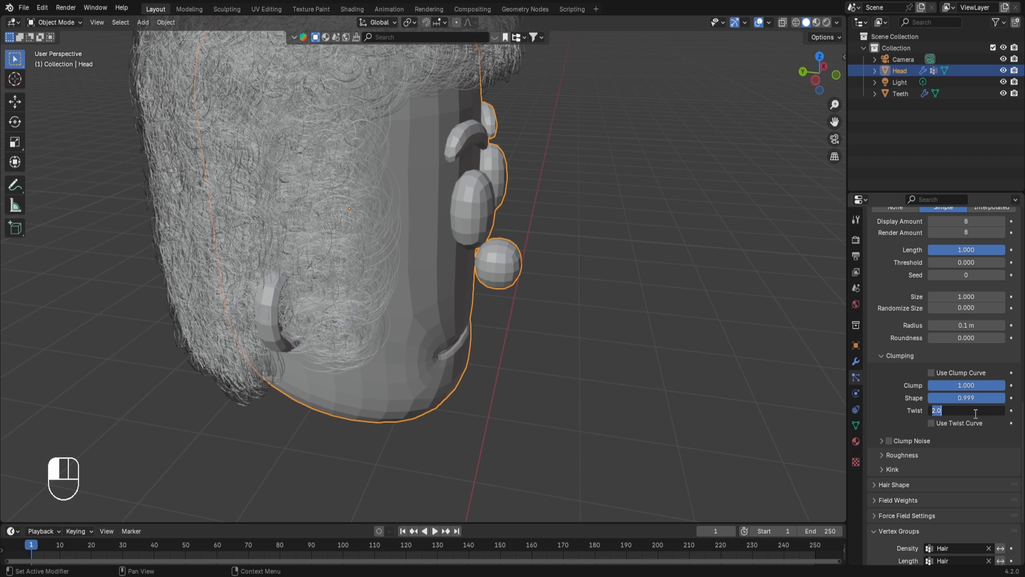
{"action": "type", "text": "4"}
{"action": "key", "text": "Return"}
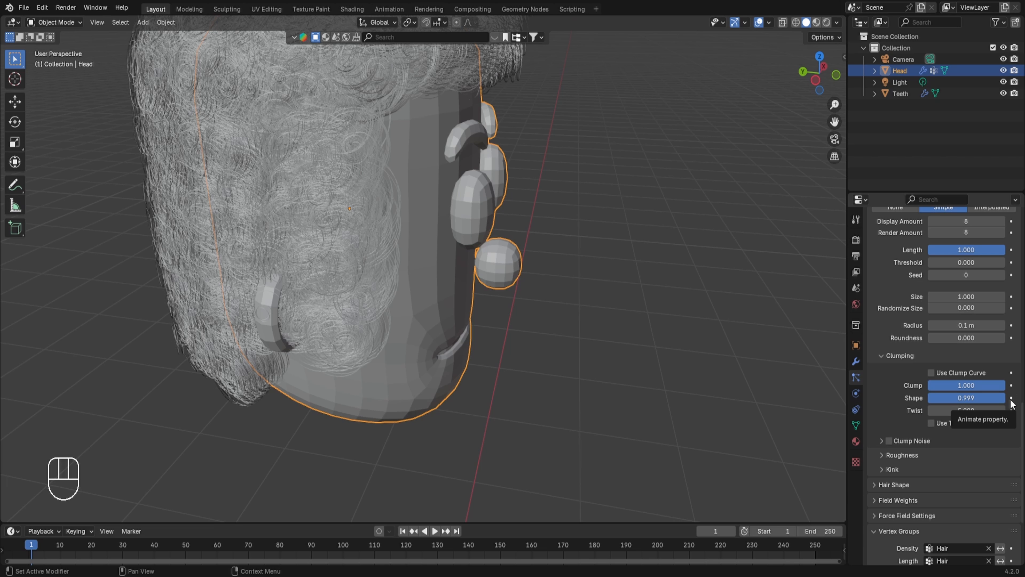
{"action": "left_click", "coordinate": [986, 411]}
{"action": "type", "text": "6"}
{"action": "key", "text": "Return"}
{"action": "scroll", "coordinate": [220, 259], "scroll_direction": "down", "scroll_amount": 2}
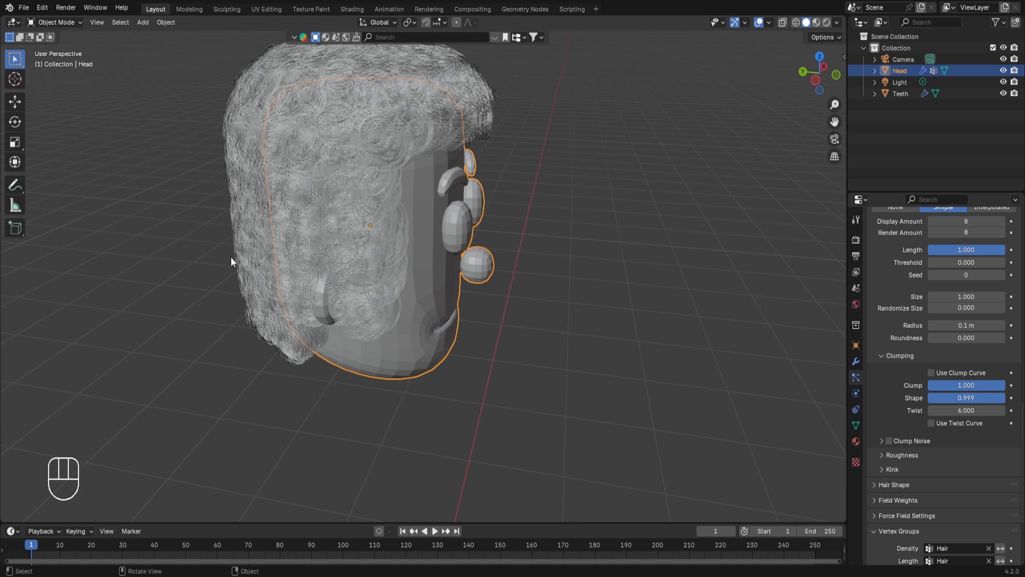
{"action": "scroll", "coordinate": [403, 287], "scroll_direction": "up", "scroll_amount": 2}
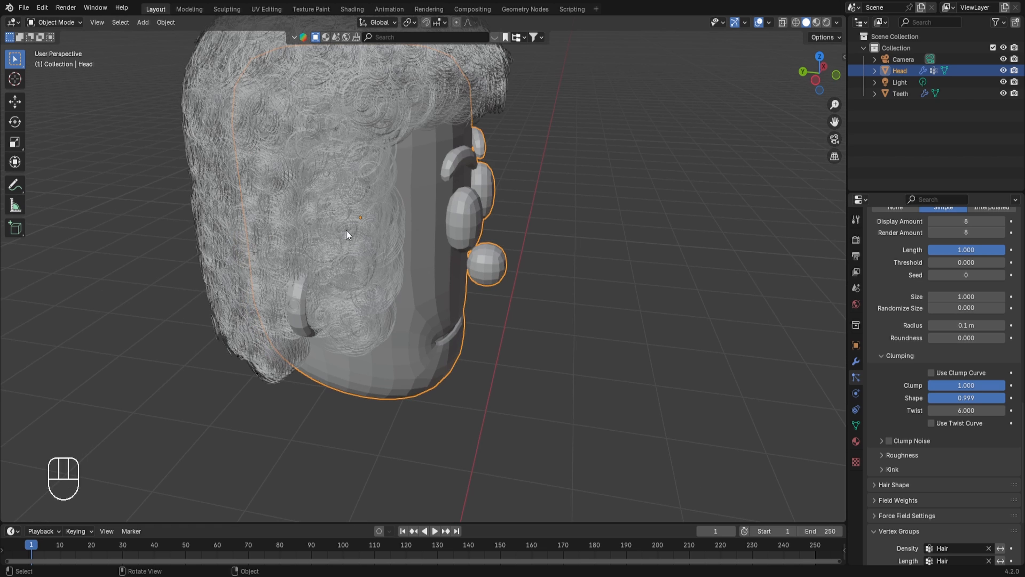
{"action": "middle_click_drag", "start_coordinate": [363, 236], "coordinate": [525, 236]}
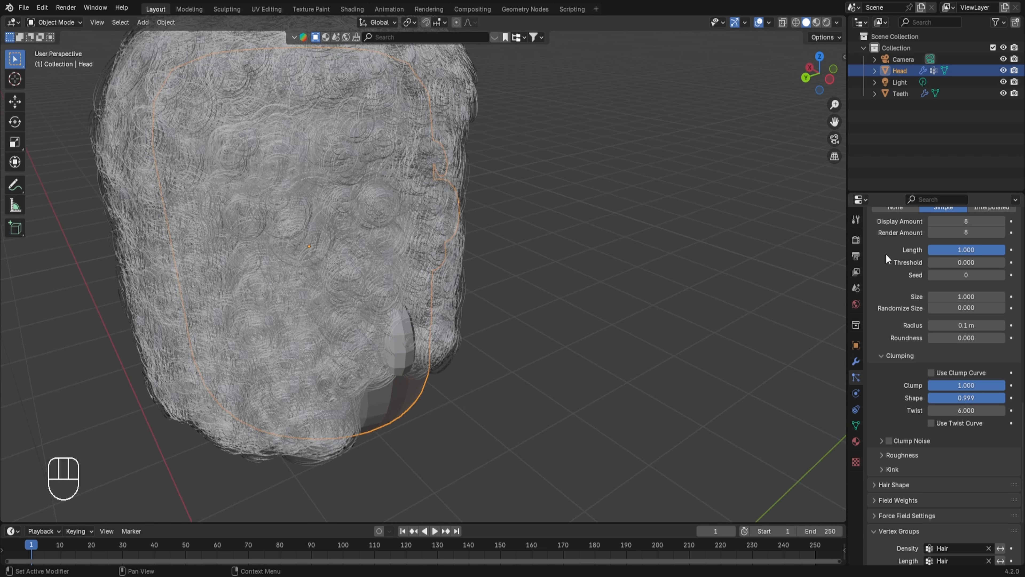
{"action": "scroll", "coordinate": [886, 253], "scroll_direction": "up", "scroll_amount": 20}
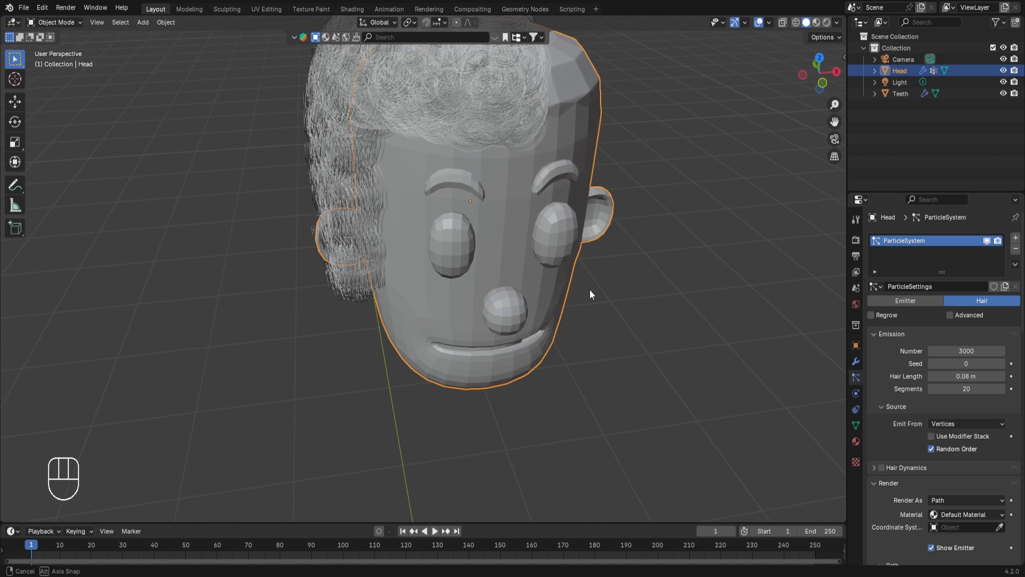
{"action": "middle_click_drag", "start_coordinate": [589, 290], "coordinate": [564, 290]}
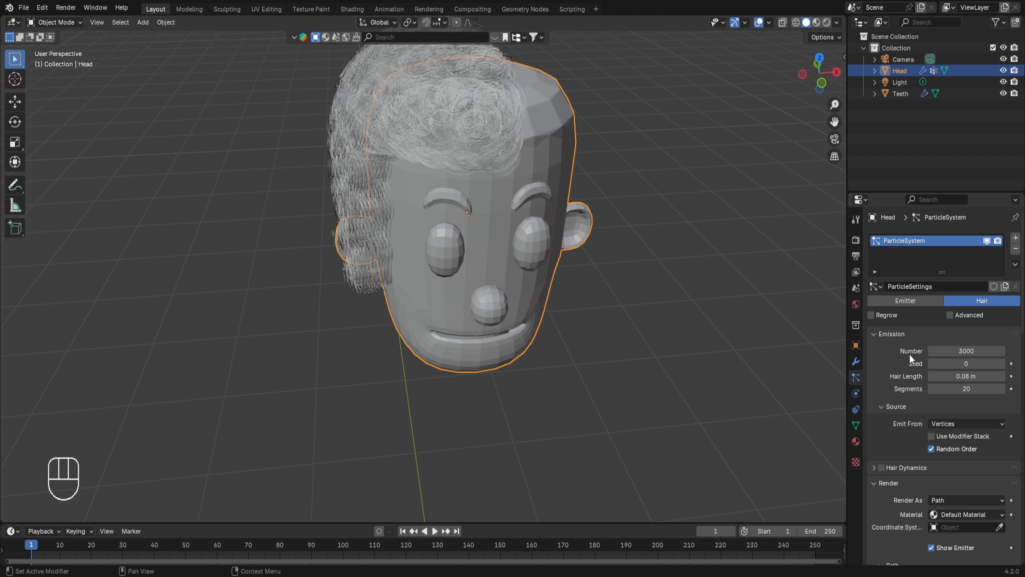
{"action": "scroll", "coordinate": [906, 379], "scroll_direction": "down", "scroll_amount": 15}
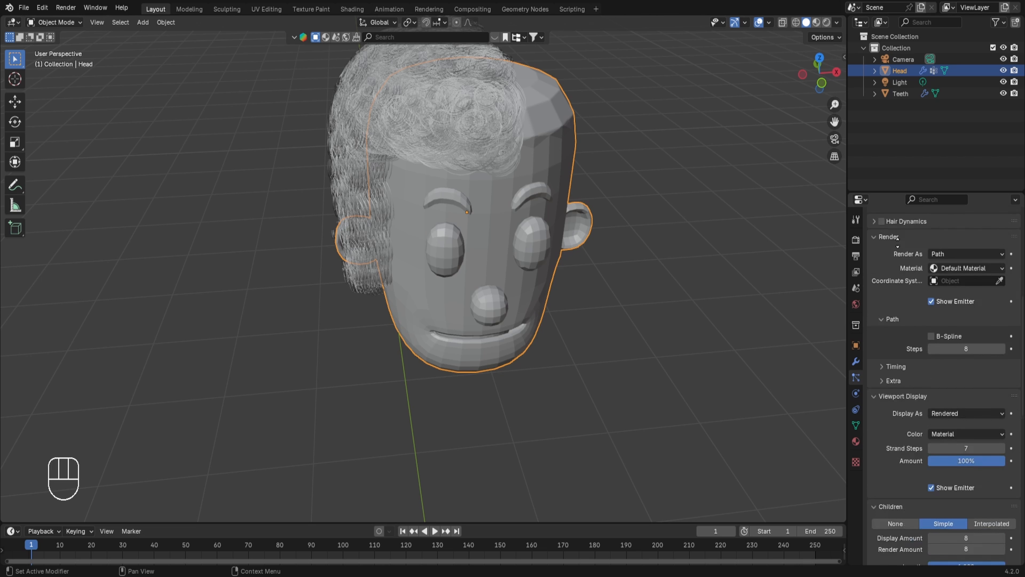
{"action": "scroll", "coordinate": [898, 480], "scroll_direction": "down", "scroll_amount": 12}
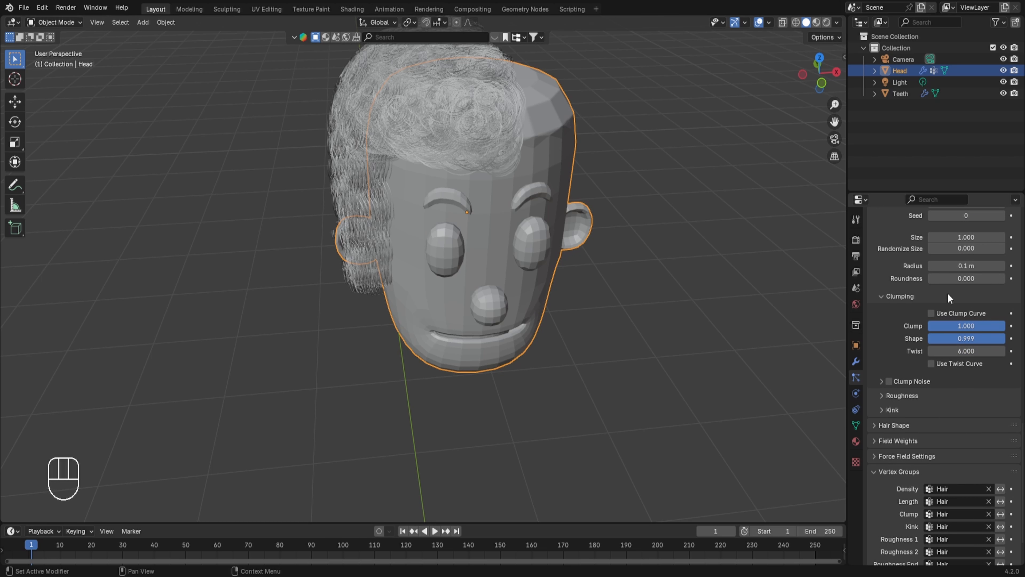
Try applying the head's Mirror modifier so the hair covers both sides of the scalp, and undo it.
{"action": "middle_click_drag", "start_coordinate": [594, 347], "coordinate": [594, 319]}
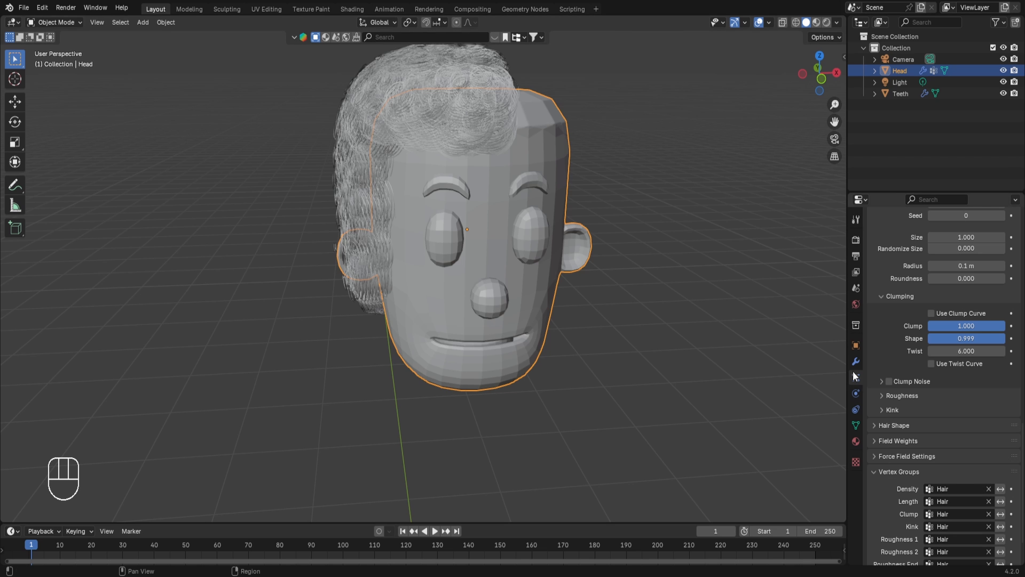
{"action": "left_click", "coordinate": [855, 361]}
{"action": "scroll", "coordinate": [902, 339], "scroll_direction": "down", "scroll_amount": 5}
{"action": "scroll", "coordinate": [924, 554], "scroll_direction": "up", "scroll_amount": 5}
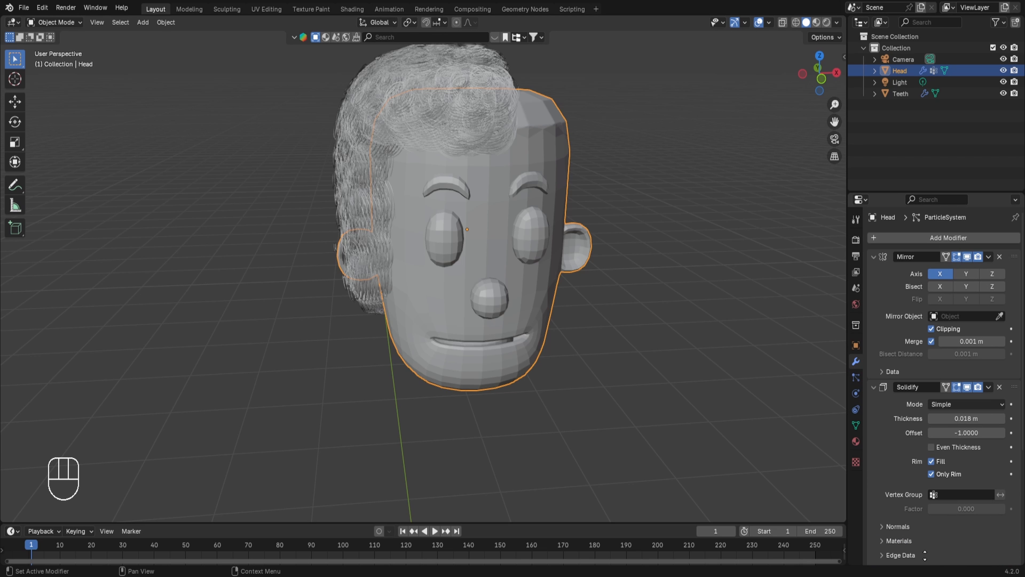
{"action": "left_click", "coordinate": [988, 258]}
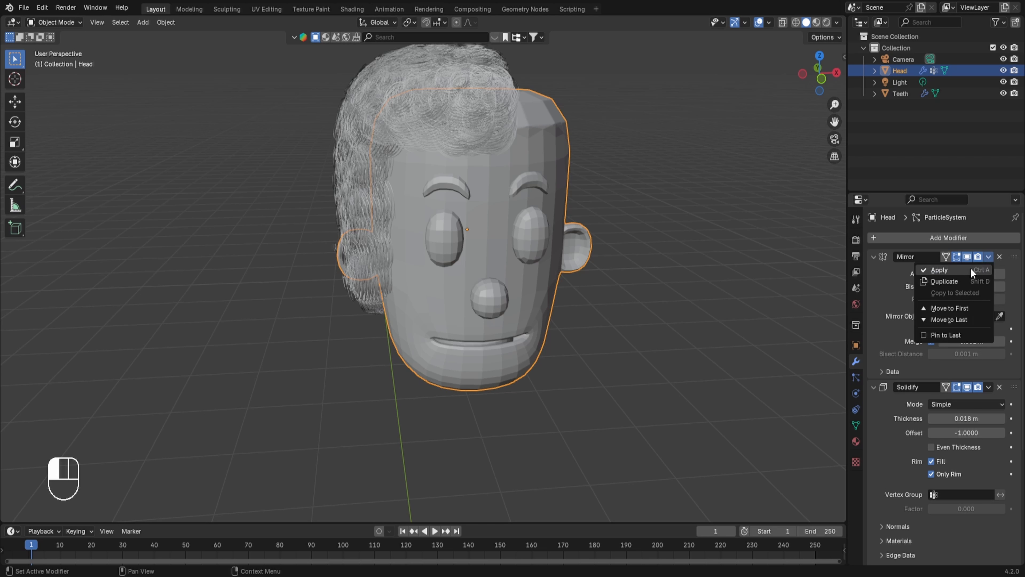
{"action": "left_click", "coordinate": [971, 268]}
{"action": "middle_click_drag", "start_coordinate": [677, 320], "coordinate": [501, 339]}
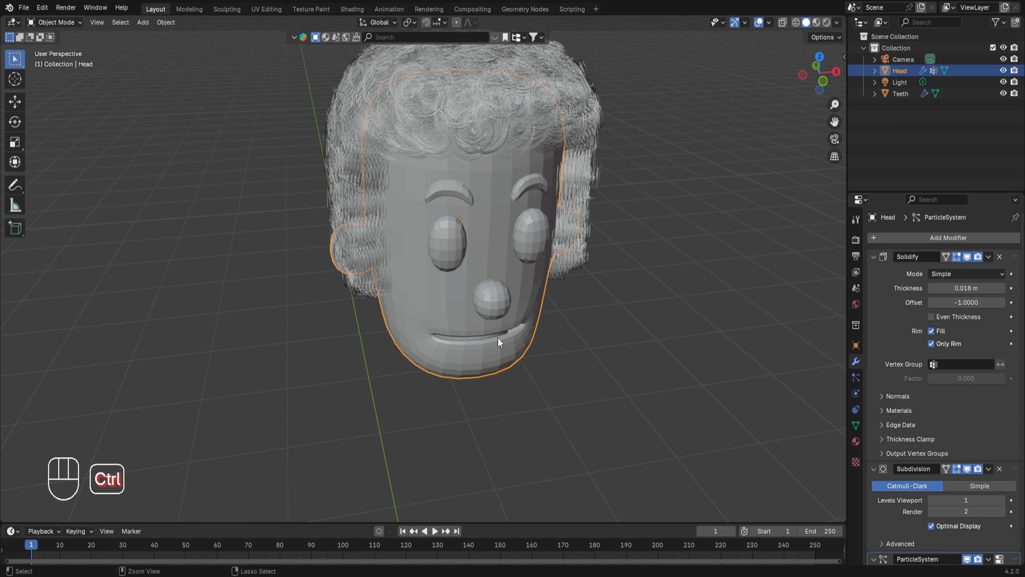
{"action": "key", "text": "ctrl+z"}
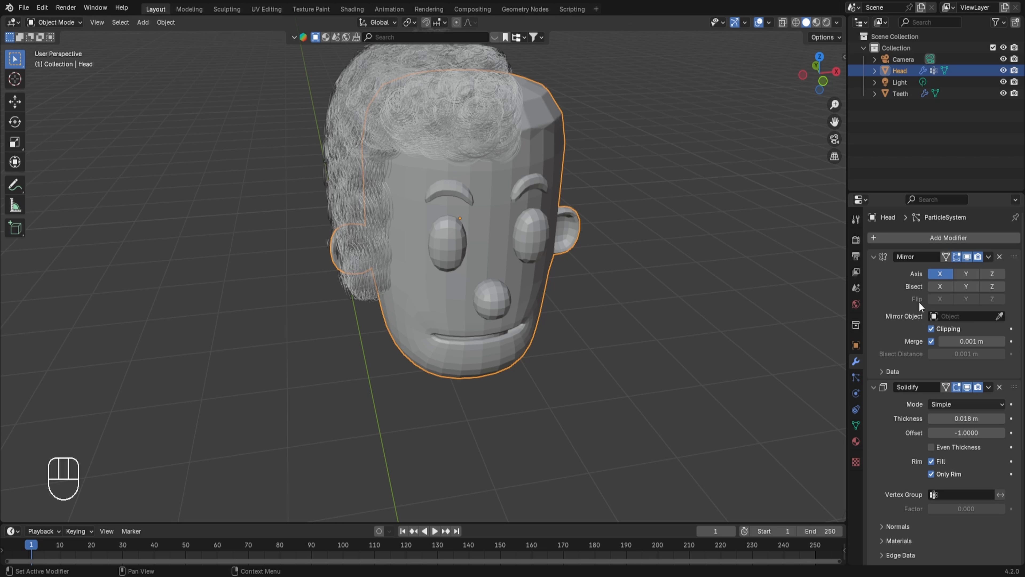
Remove the vertices around and behind the ear, including those of the ear itself, from the Hair vertex group.
{"action": "middle_click_drag", "start_coordinate": [398, 379], "coordinate": [394, 291]}
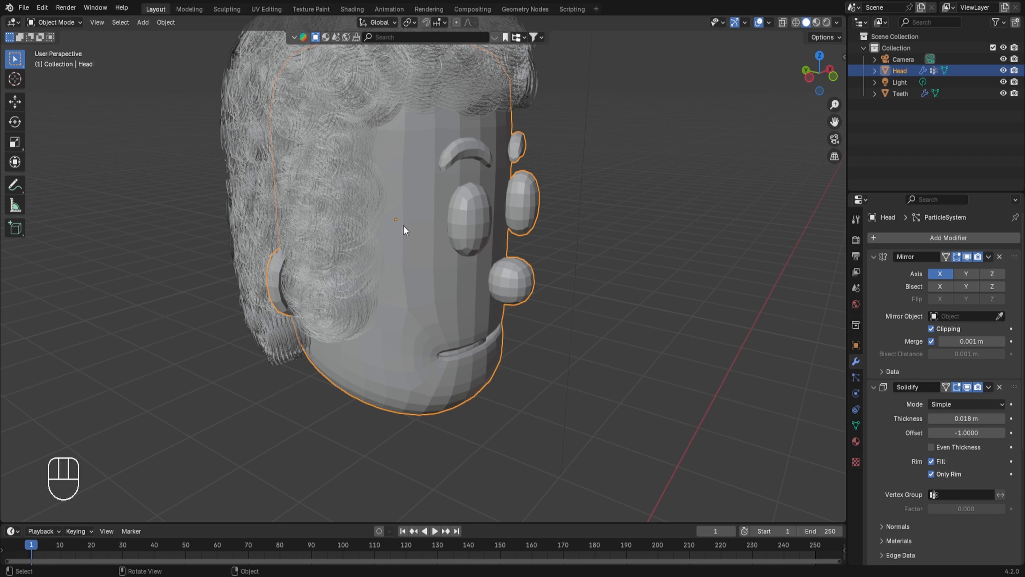
{"action": "key", "text": "KP_3"}
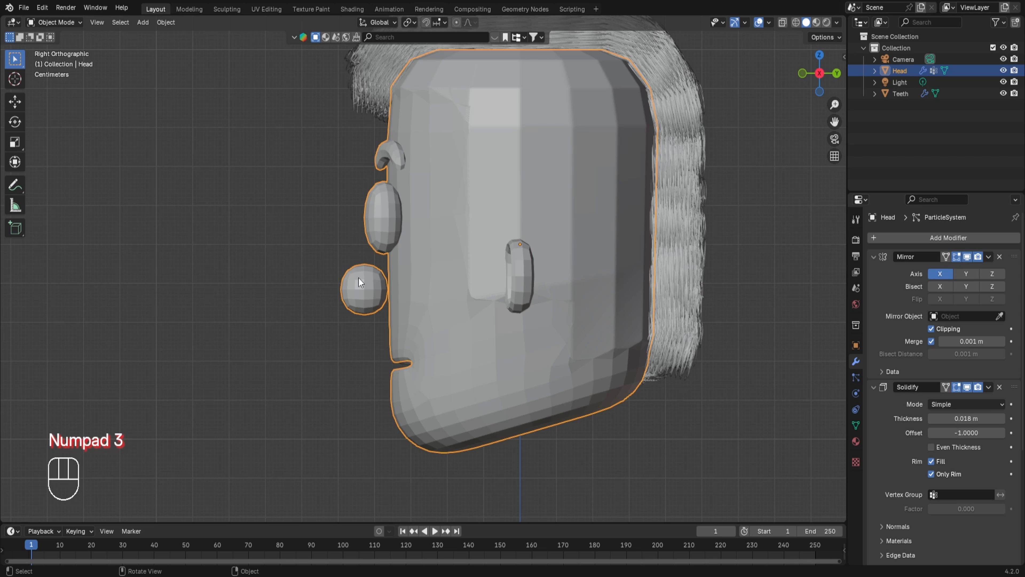
{"action": "key", "text": "Tab"}
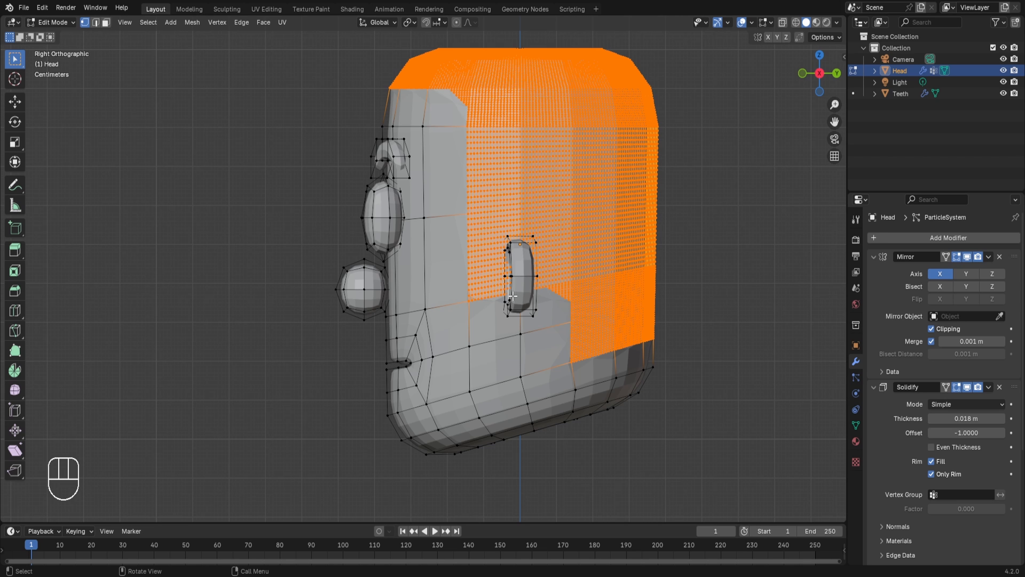
{"action": "key", "text": "alt+z"}
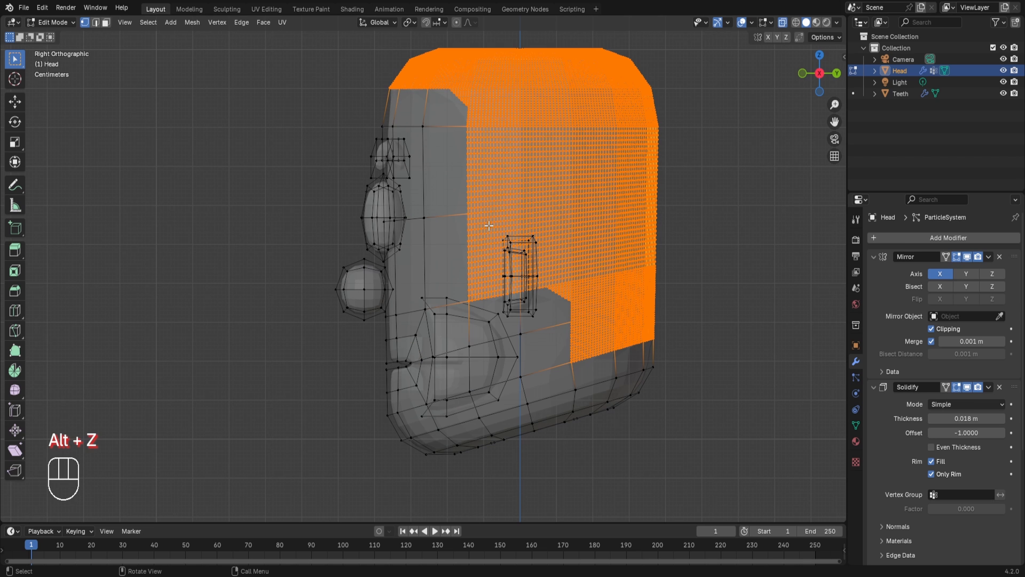
{"action": "left_click_drag", "start_coordinate": [489, 226], "coordinate": [547, 319]}
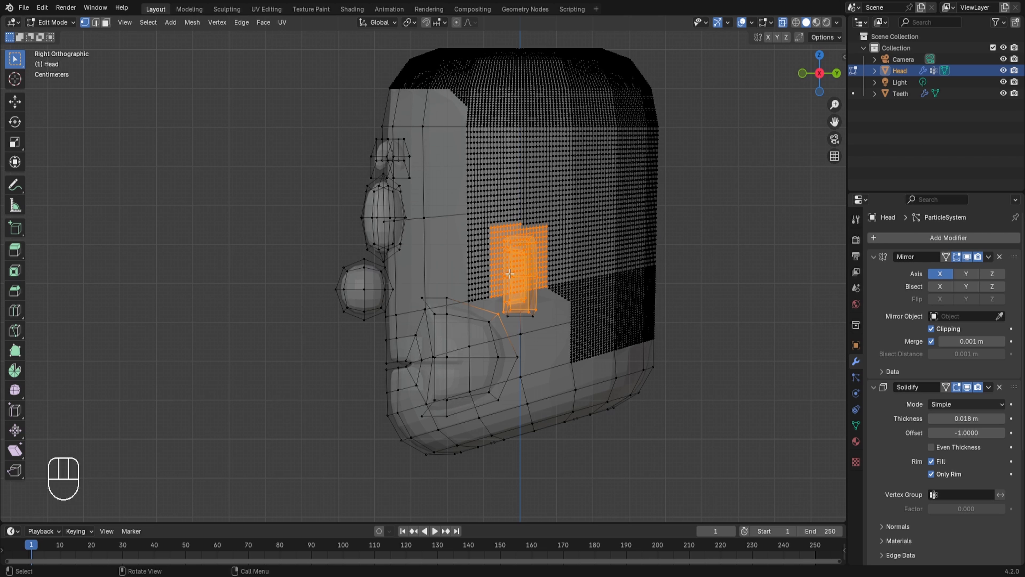
{"action": "left_click", "coordinate": [856, 425]}
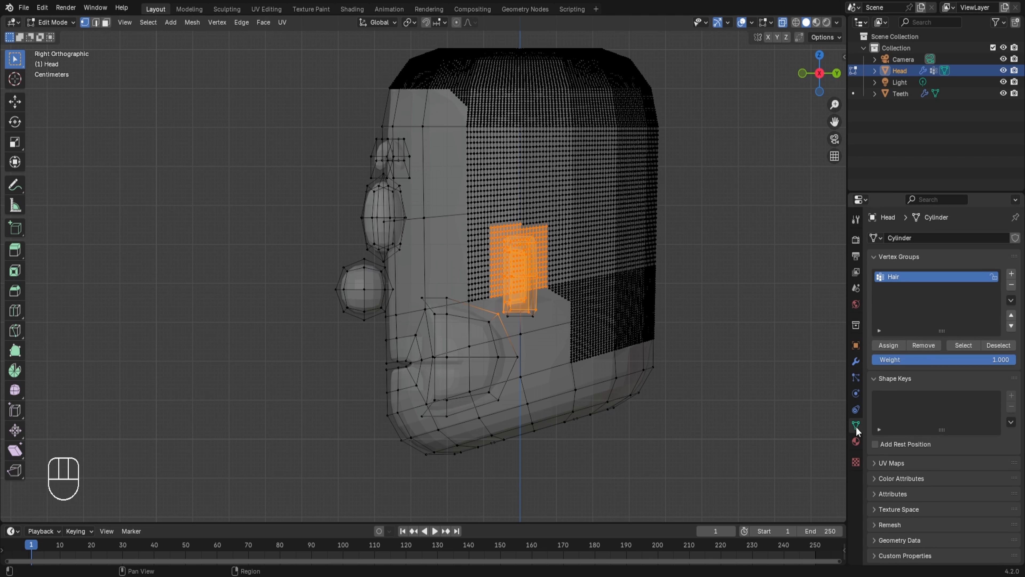
{"action": "left_click", "coordinate": [925, 345]}
{"action": "key", "text": "Tab"}
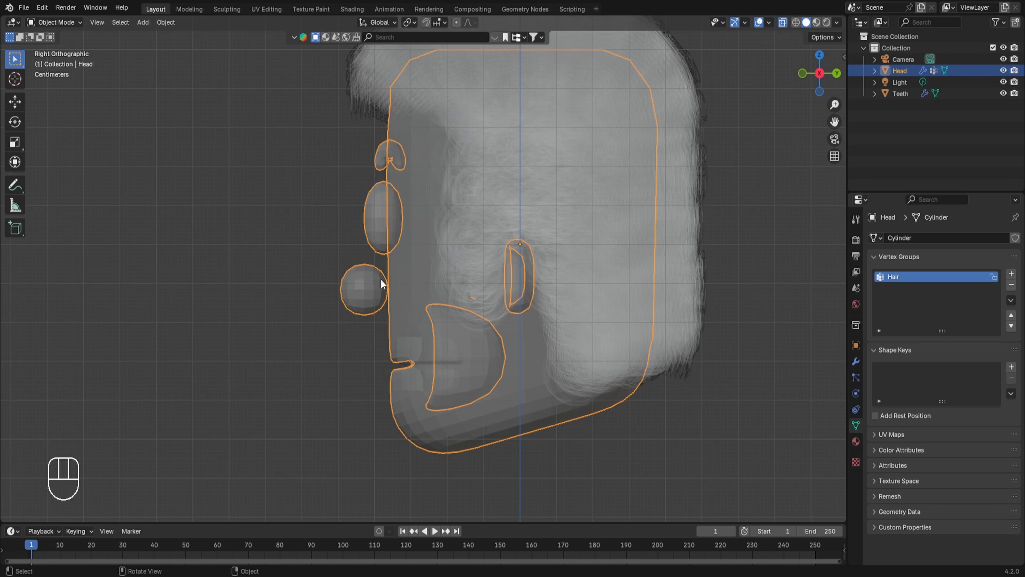
{"action": "key", "text": "alt+z"}
{"action": "middle_click_drag", "start_coordinate": [381, 279], "coordinate": [315, 229]}
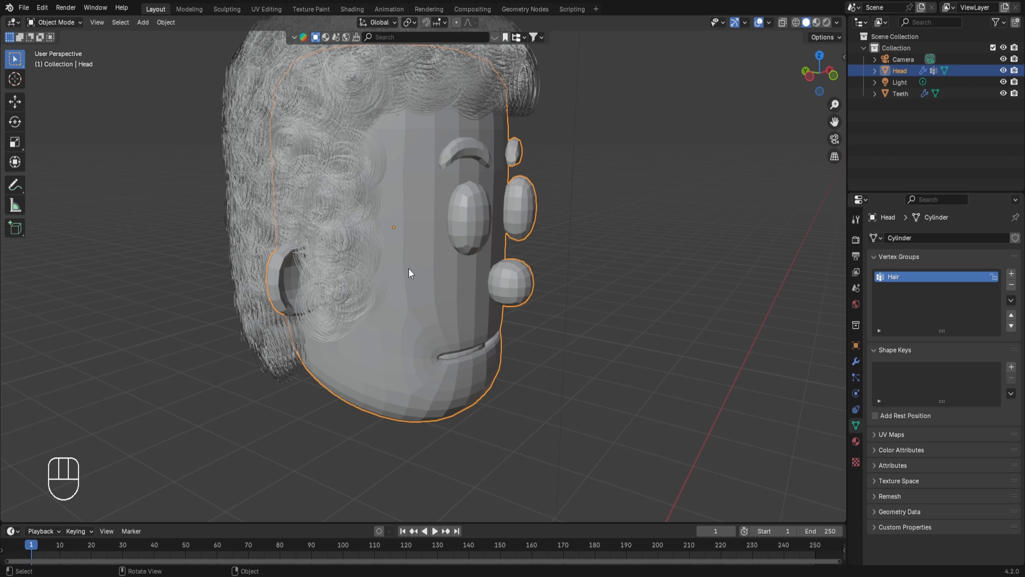
Grow the selection around the ear by two steps and remove those vertices from the Hair vertex group.
{"action": "key", "text": "KP_3"}
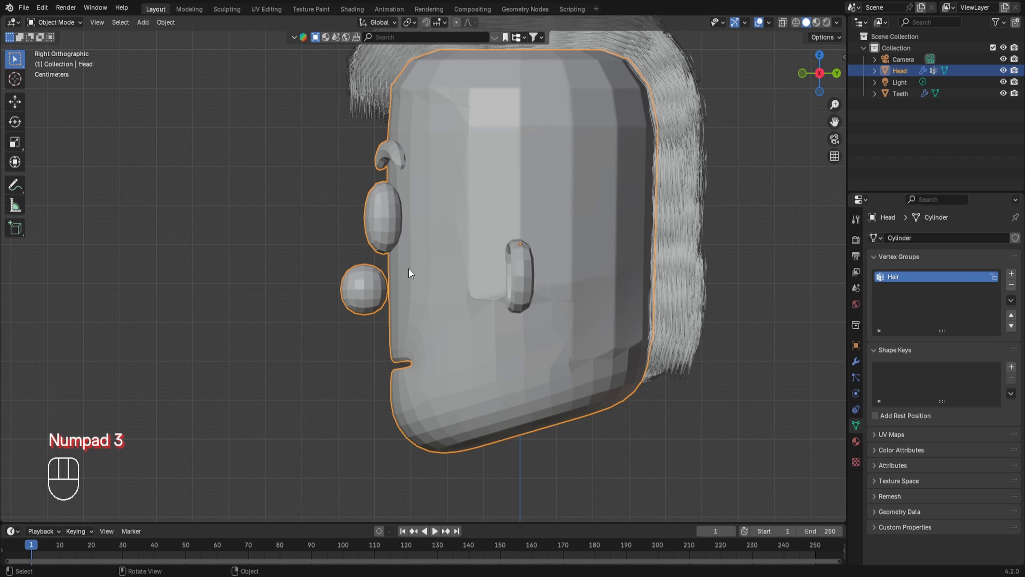
{"action": "key", "text": "Tab"}
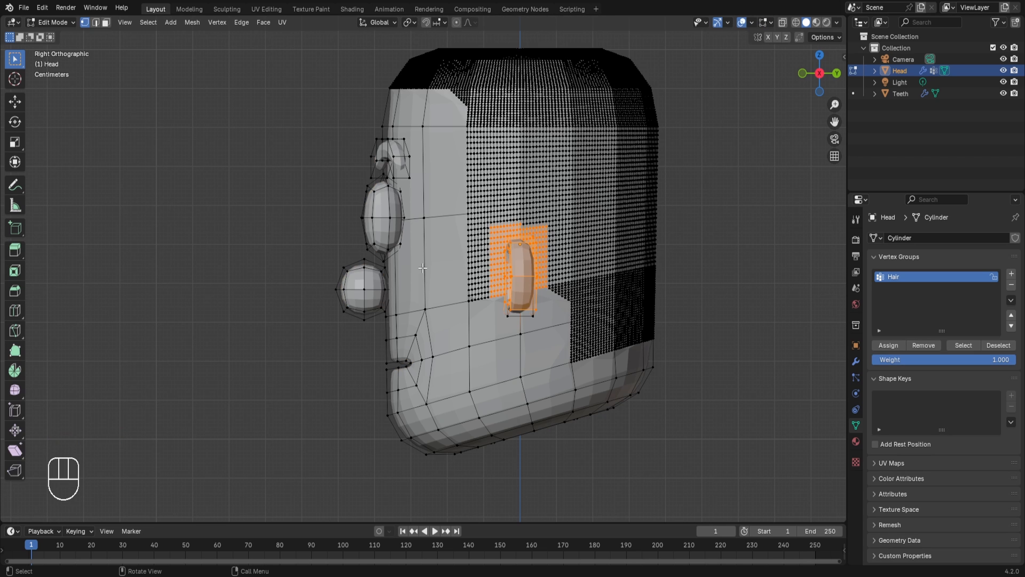
{"action": "key", "text": "ctrl"}
{"action": "key", "text": "ctrl+KP_Add"}
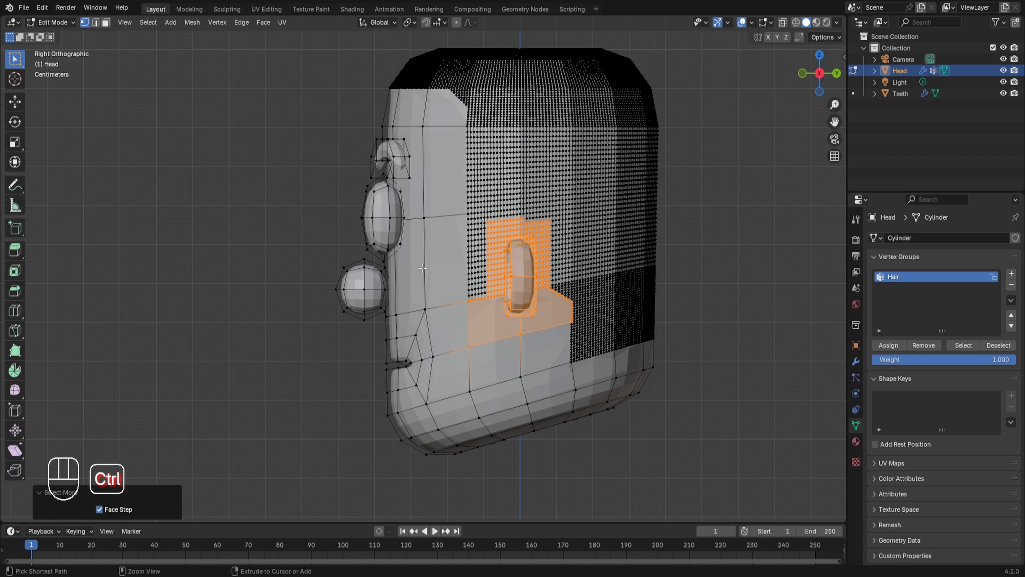
{"action": "key", "text": "ctrl+KP_Add"}
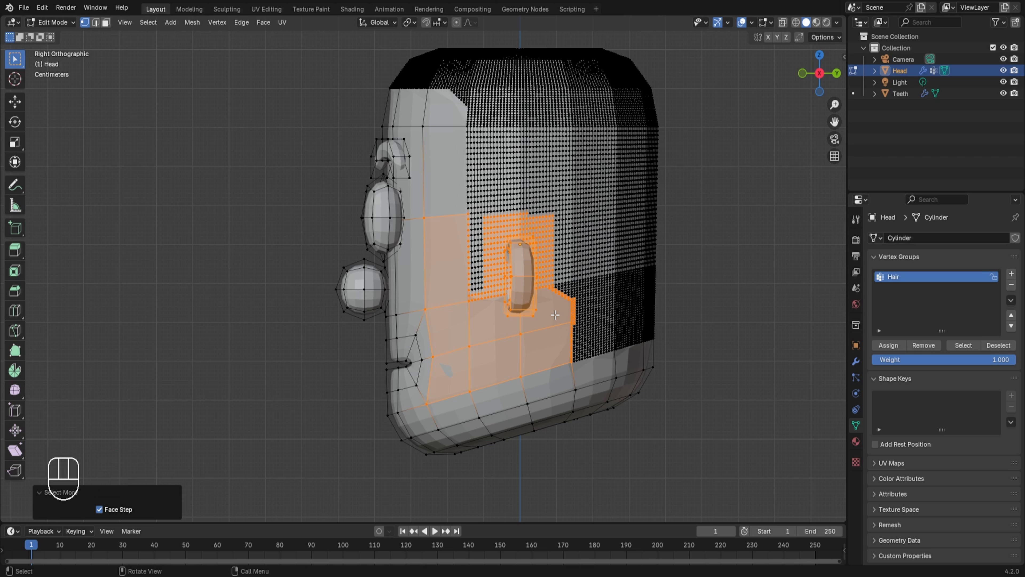
{"action": "left_click", "coordinate": [924, 346]}
{"action": "key", "text": "Tab"}
{"action": "middle_click_drag", "start_coordinate": [469, 336], "coordinate": [582, 345]}
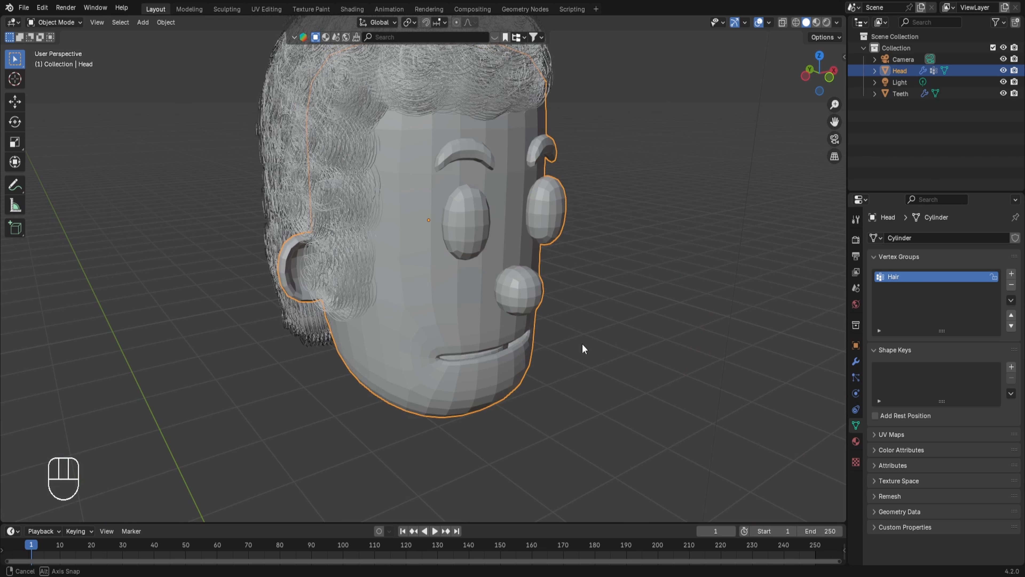
Grow the ear selection one more step and inspect the hair coverage around the ear and face from several angles.
{"action": "key", "text": "Tab"}
{"action": "middle_click_drag", "start_coordinate": [664, 305], "coordinate": [573, 330]}
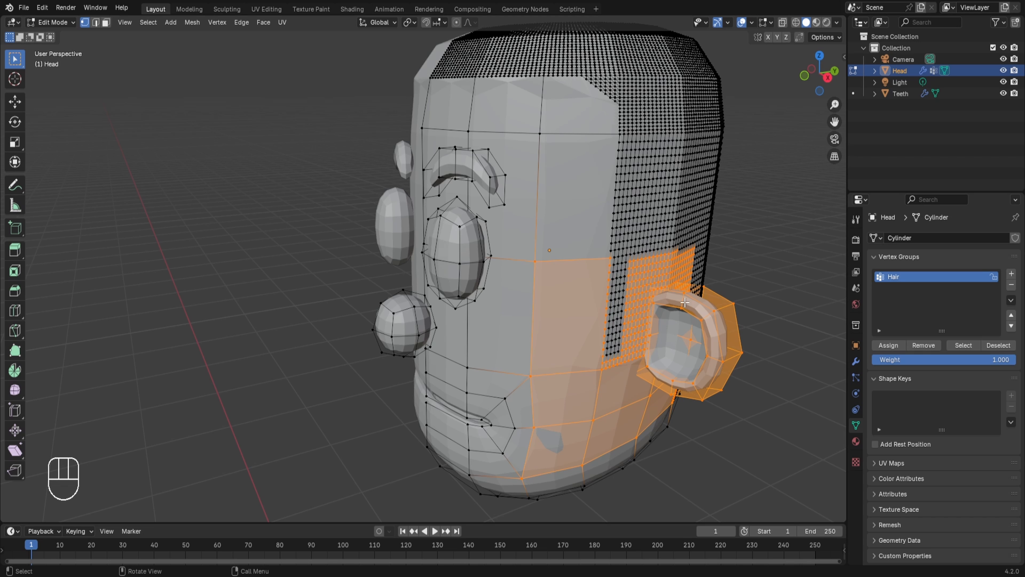
{"action": "key", "text": "ctrl"}
{"action": "key", "text": "ctrl+KP_Add"}
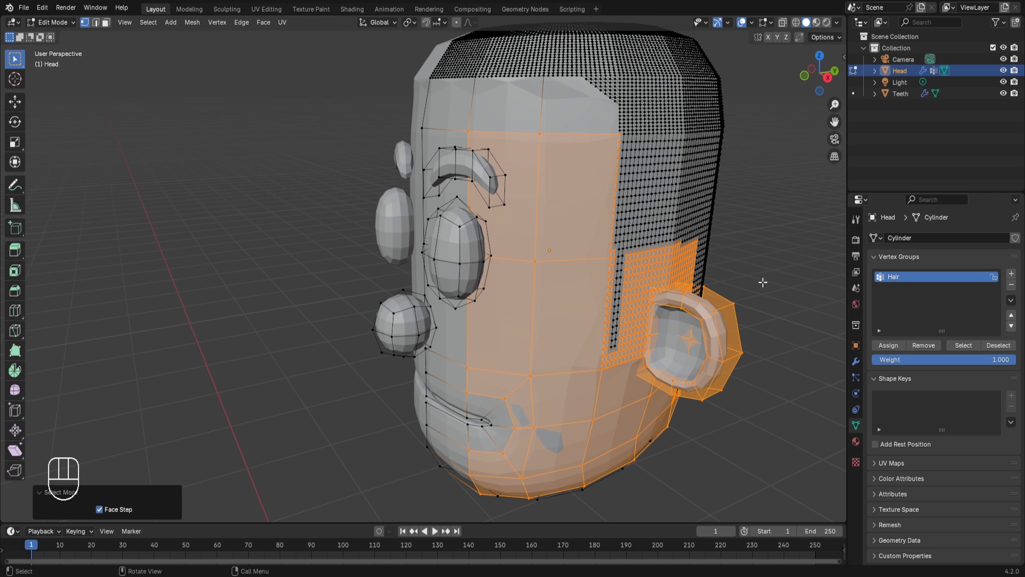
{"action": "key", "text": "Tab"}
{"action": "middle_click_drag", "start_coordinate": [740, 269], "coordinate": [470, 298]}
{"action": "key", "text": "Tab"}
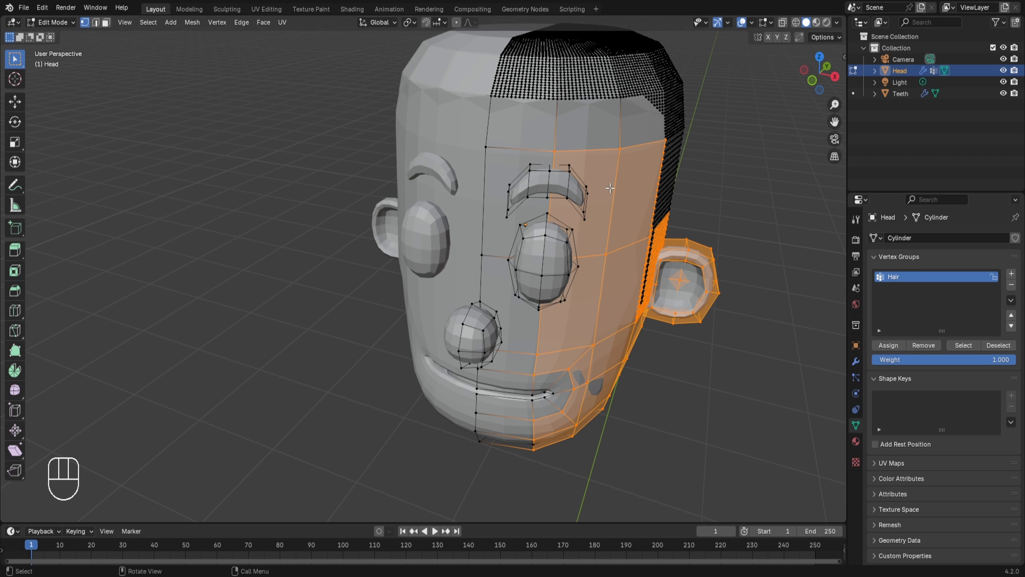
{"action": "middle_click_drag", "start_coordinate": [640, 276], "coordinate": [630, 253]}
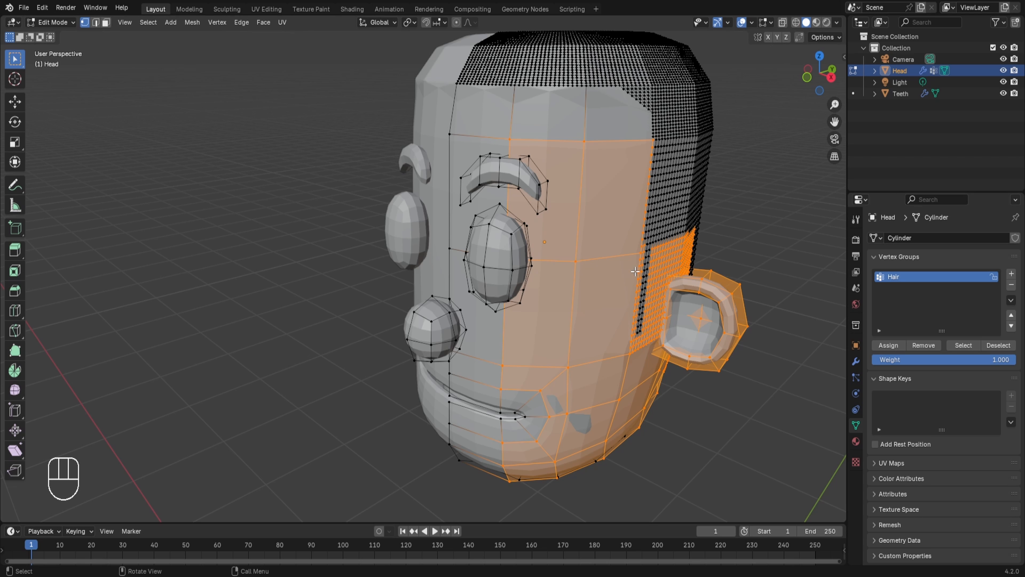
Return to Object Mode and shade the head smooth.
{"action": "key", "text": "Tab"}
{"action": "scroll", "coordinate": [526, 236], "scroll_direction": "down", "scroll_amount": 3}
{"action": "middle_click_drag", "start_coordinate": [526, 235], "coordinate": [546, 327]}
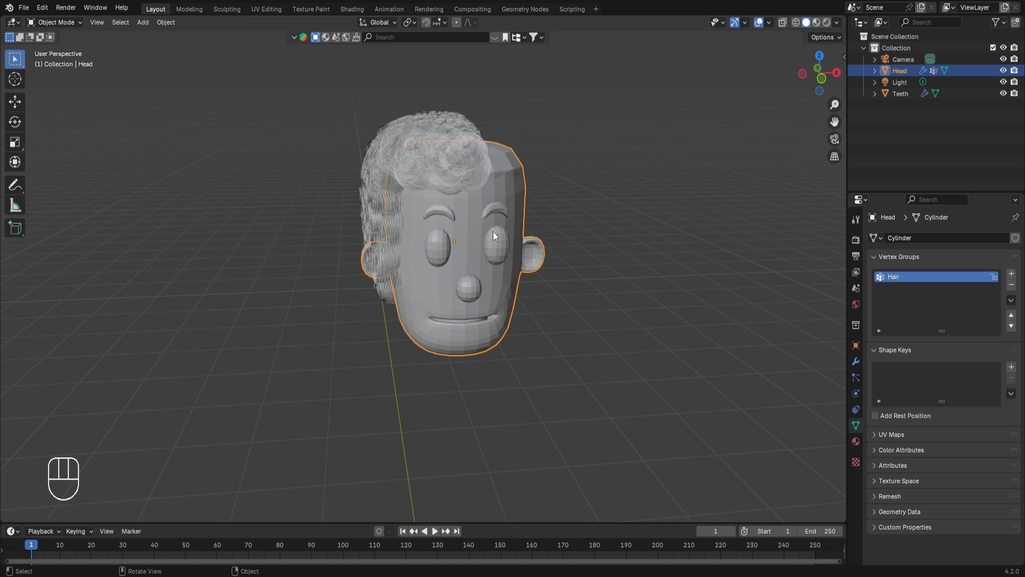
{"action": "right_click", "coordinate": [509, 233]}
{"action": "left_click", "coordinate": [509, 233]}
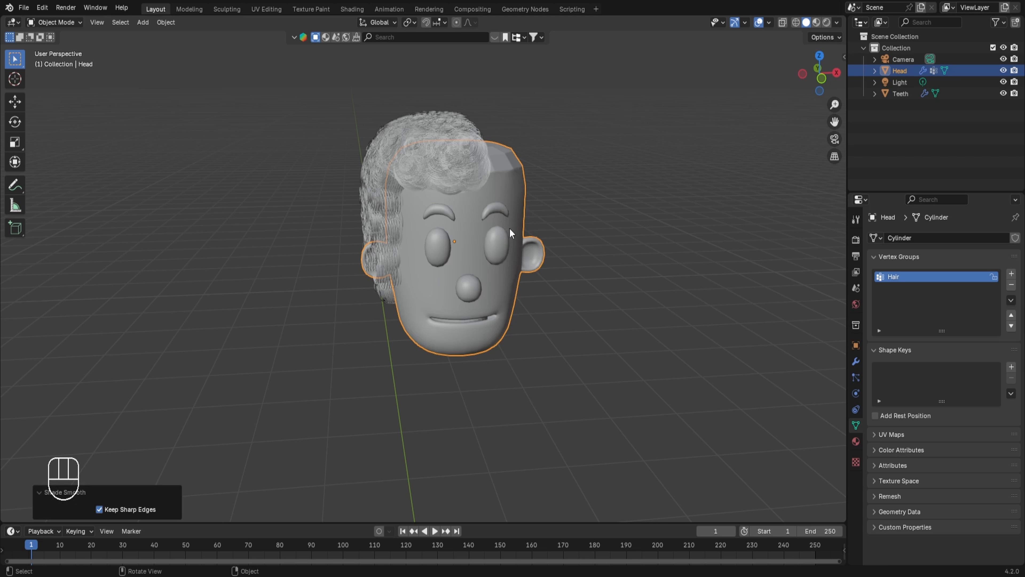
Show the viewport in Material Preview and add a new material to the head.
{"action": "left_click", "coordinate": [856, 441]}
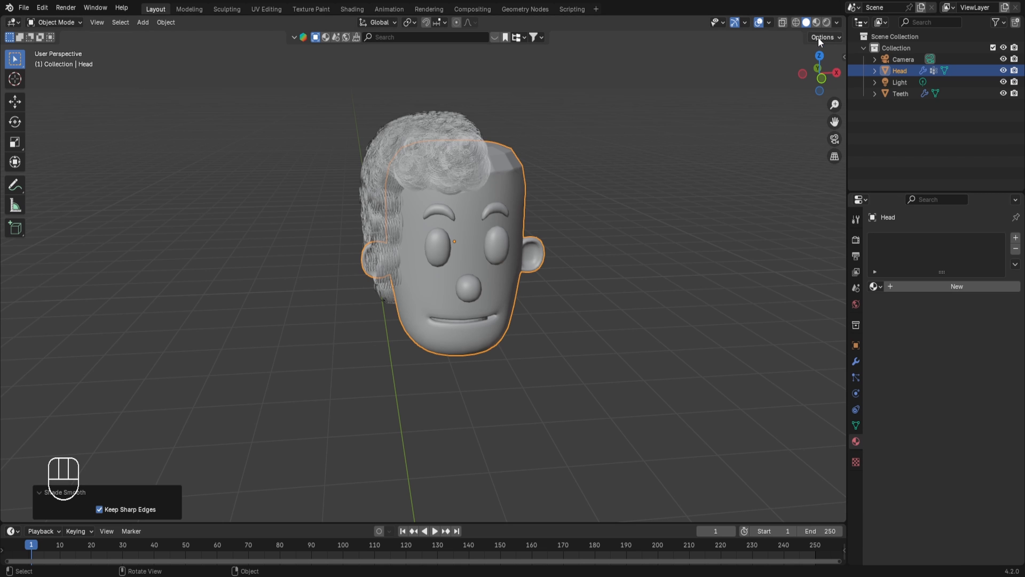
{"action": "left_click", "coordinate": [821, 22]}
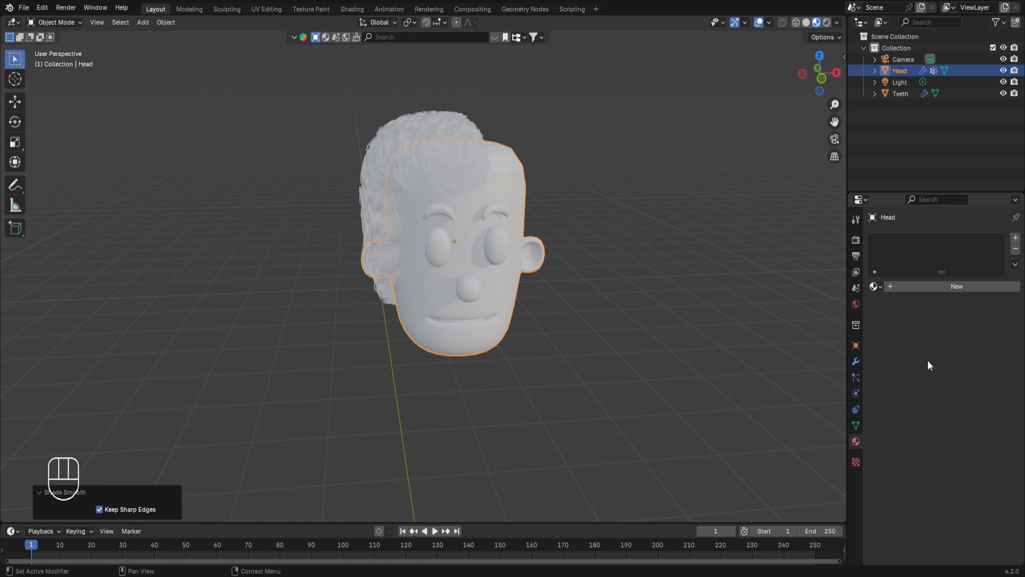
{"action": "left_click", "coordinate": [937, 290]}
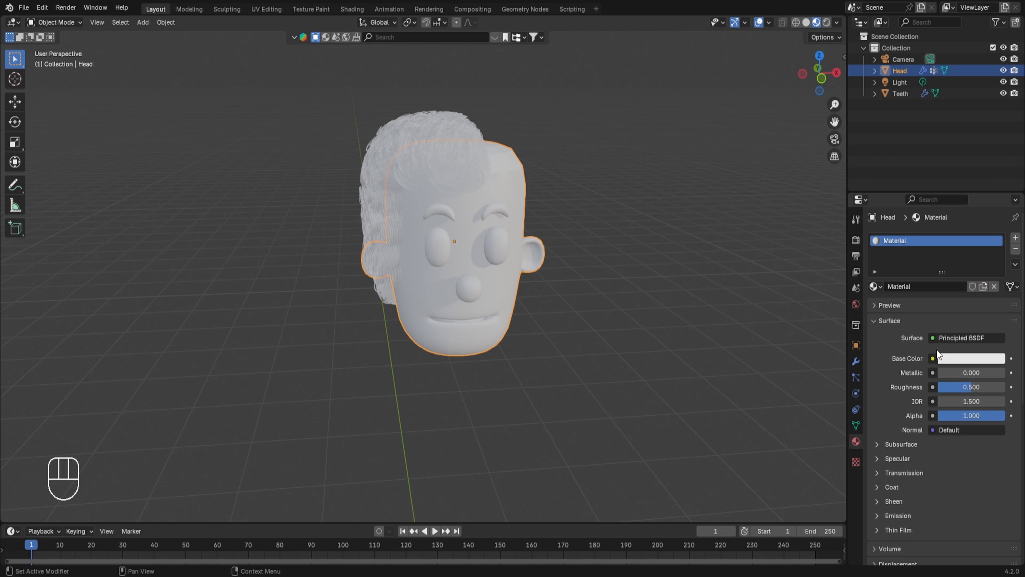
Set the Base Color of the head's material to the skin tone hex E7AE80.
{"action": "left_click", "coordinate": [951, 359]}
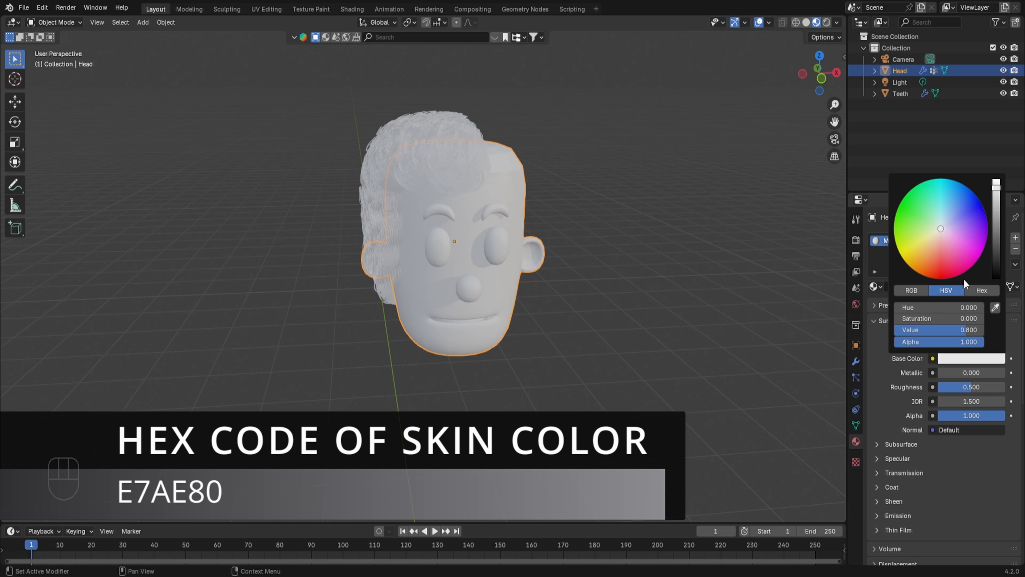
{"action": "left_click", "coordinate": [984, 290]}
{"action": "left_click", "coordinate": [942, 308]}
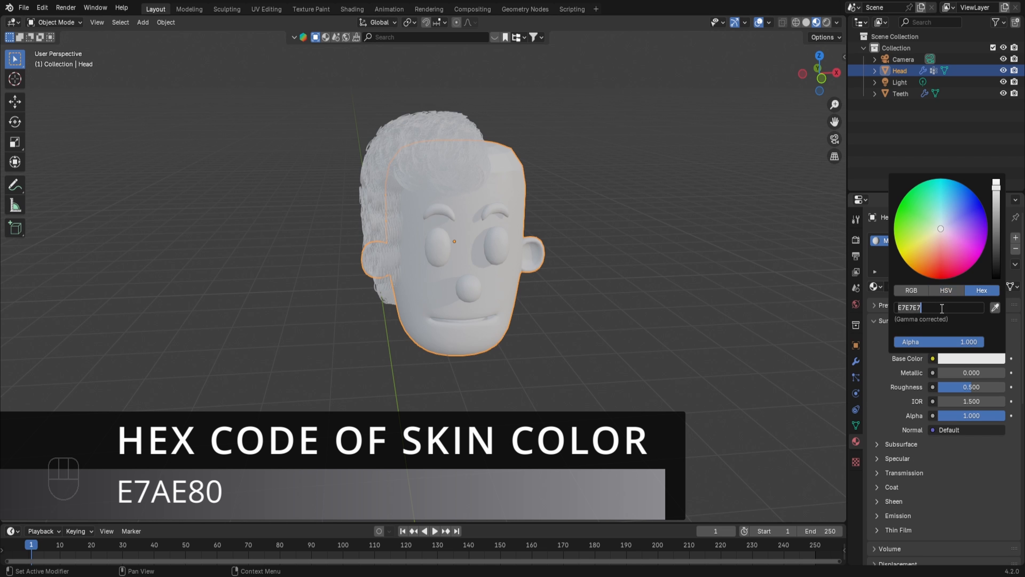
{"action": "type", "text": "E7AE8"}
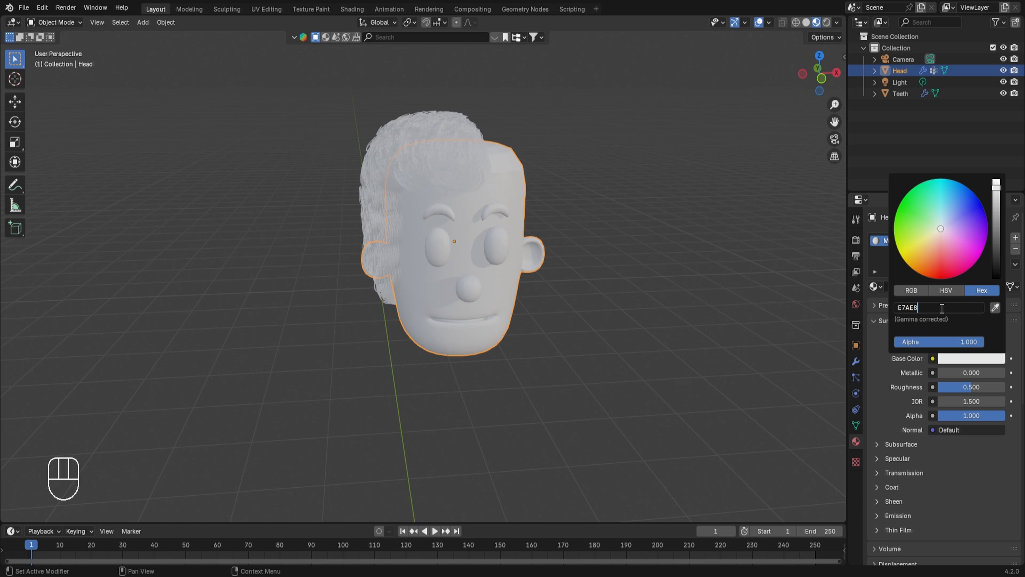
{"action": "type", "text": "0"}
{"action": "key", "text": "Return"}
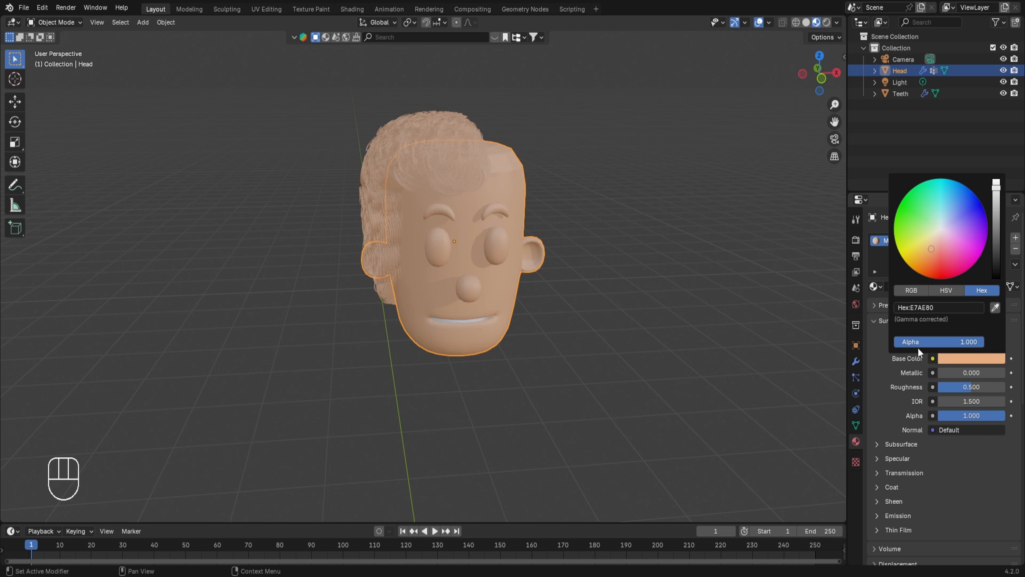
Set the skin material's Roughness to 0.700, its Sheen Weight to 1.000 and its Sheen Roughness to 0.7.
{"action": "middle_click_drag", "start_coordinate": [429, 282], "coordinate": [399, 266]}
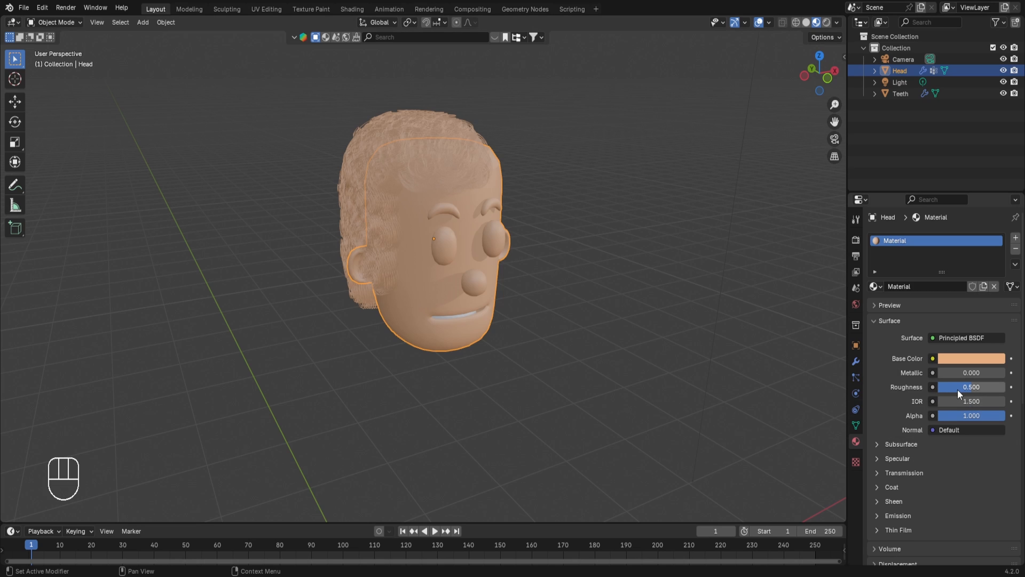
{"action": "left_click_drag", "start_coordinate": [963, 387], "coordinate": [986, 387]}
{"action": "scroll", "coordinate": [897, 432], "scroll_direction": "down", "scroll_amount": 4}
{"action": "left_click", "coordinate": [894, 443]}
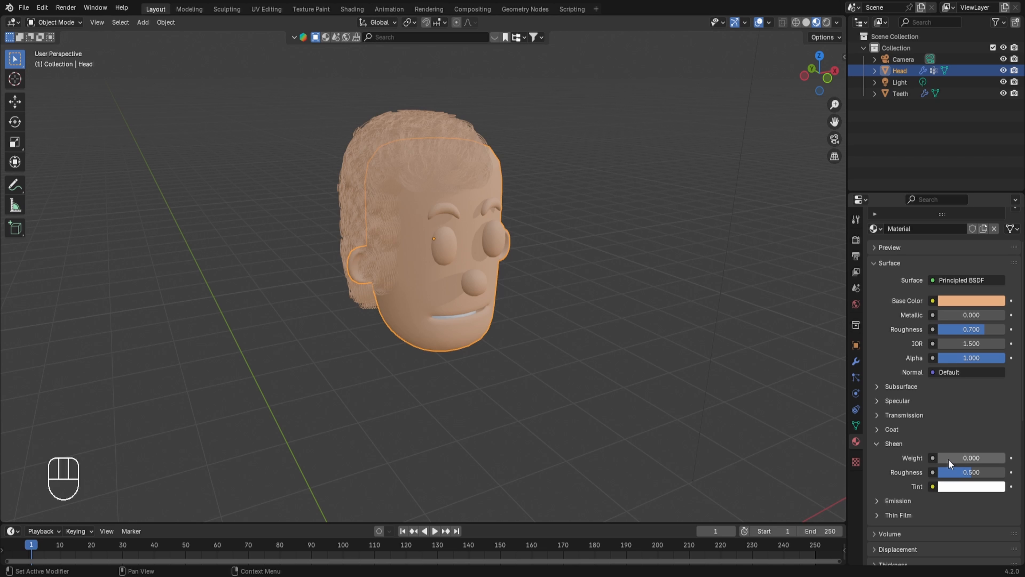
{"action": "mouse_move", "coordinate": [949, 460]}
{"action": "left_mouse_down"}
{"action": "mouse_move", "coordinate": [985, 458]}
{"action": "mouse_move", "coordinate": [983, 477]}
{"action": "left_mouse_up"}
{"action": "left_click", "coordinate": [978, 472]}
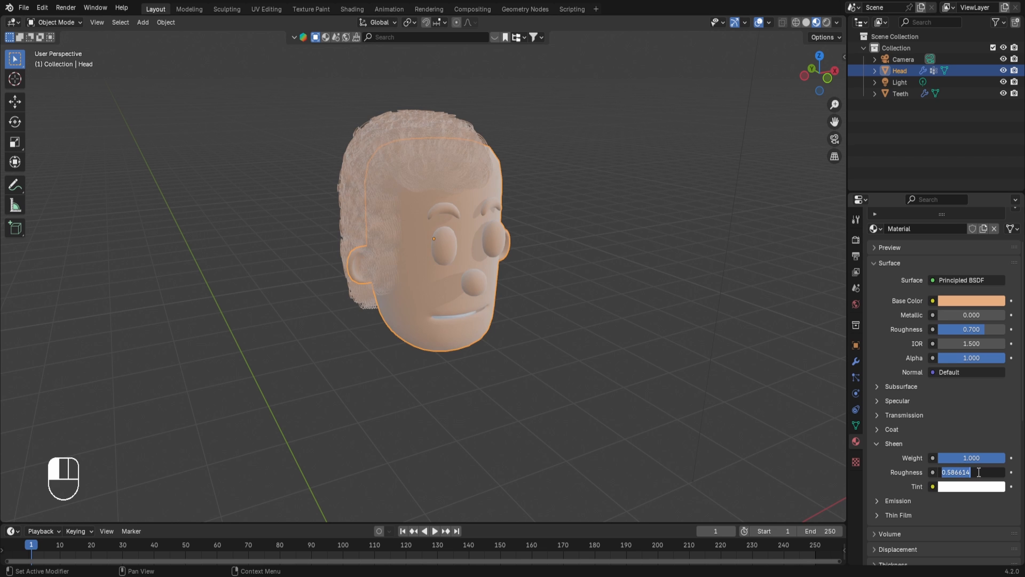
{"action": "type", "text": "0.7"}
{"action": "key", "text": "Return"}
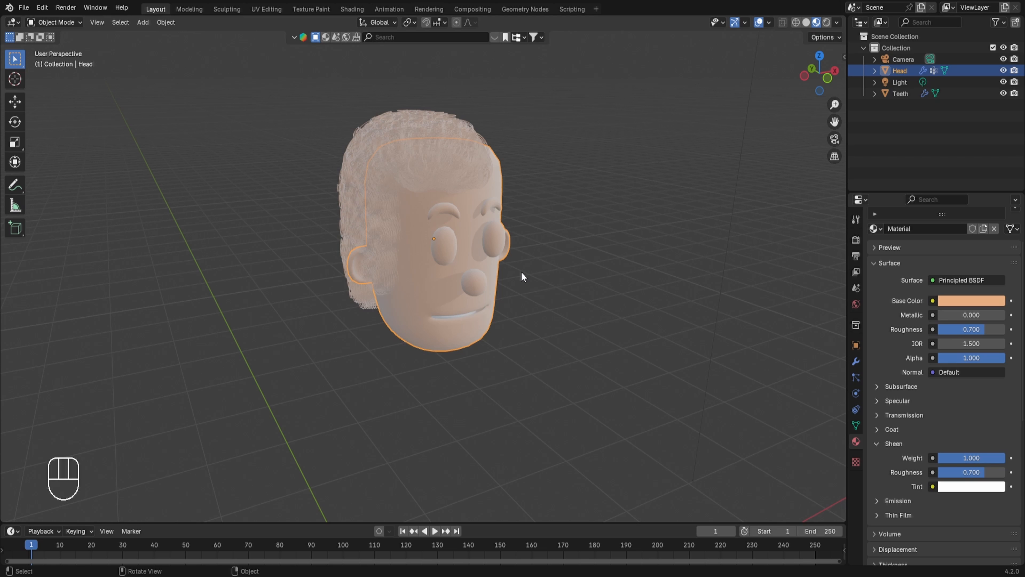
Set the Sheen Tint of the skin material to a saturated orange.
{"action": "left_click", "coordinate": [946, 486]}
{"action": "left_click_drag", "start_coordinate": [929, 370], "coordinate": [927, 397]}
{"action": "scroll", "coordinate": [471, 257], "scroll_direction": "down", "scroll_amount": 2}
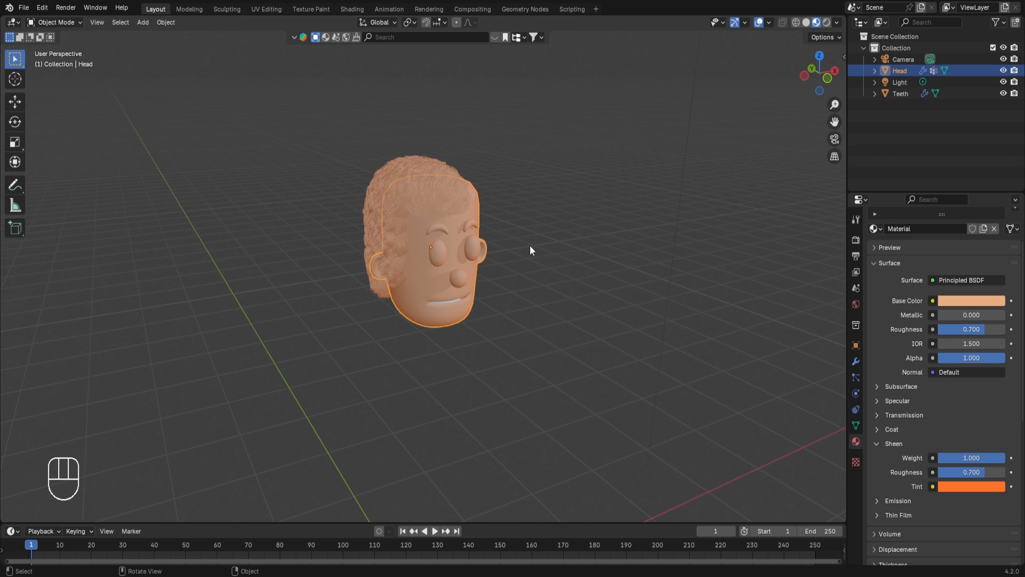
Add a second material to the head and set its Base Color to the dark grey hex 373737.
{"action": "scroll", "coordinate": [887, 272], "scroll_direction": "up", "scroll_amount": 3}
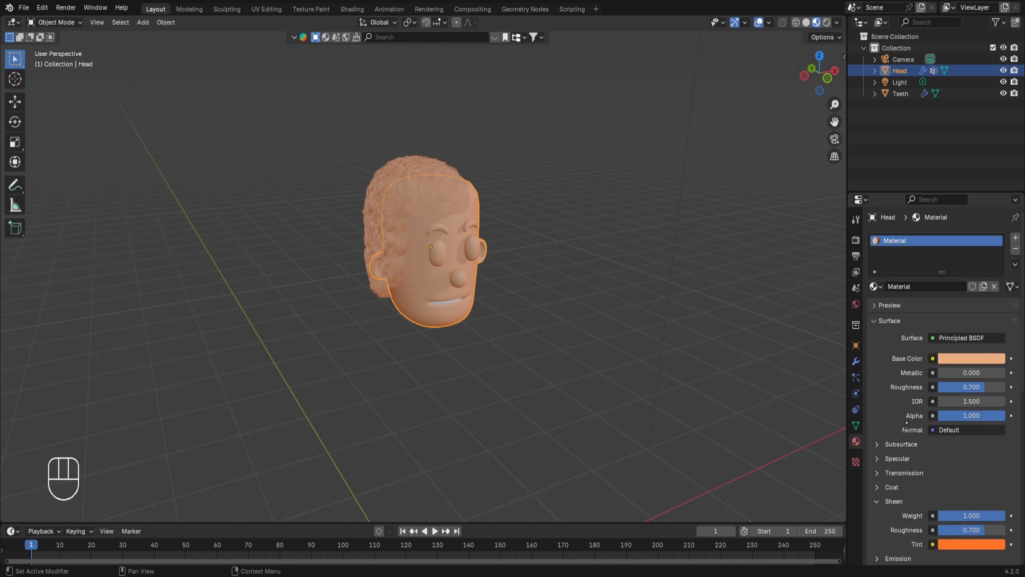
{"action": "left_click", "coordinate": [1015, 238]}
{"action": "left_click", "coordinate": [948, 309]}
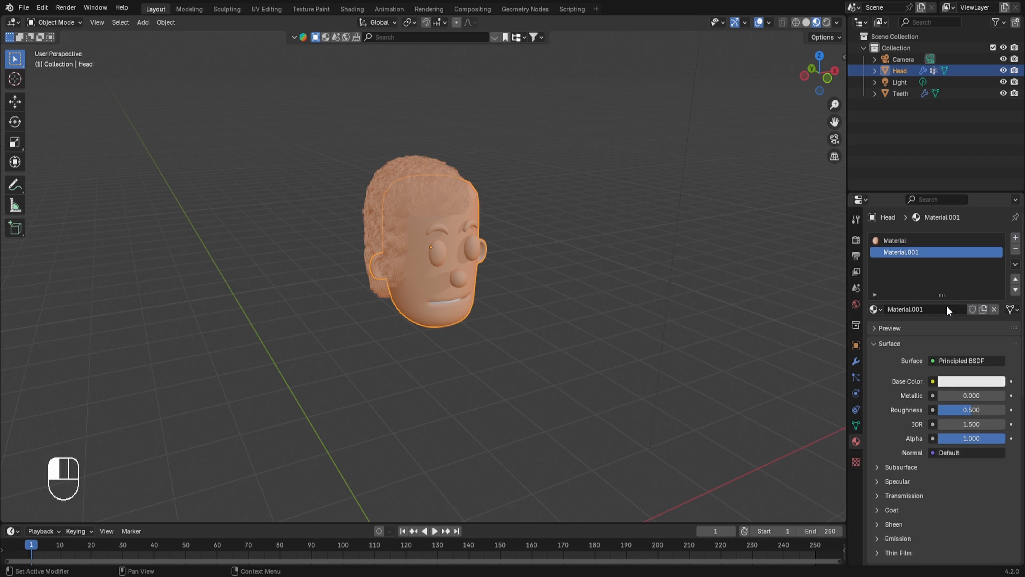
{"action": "left_click", "coordinate": [964, 381]}
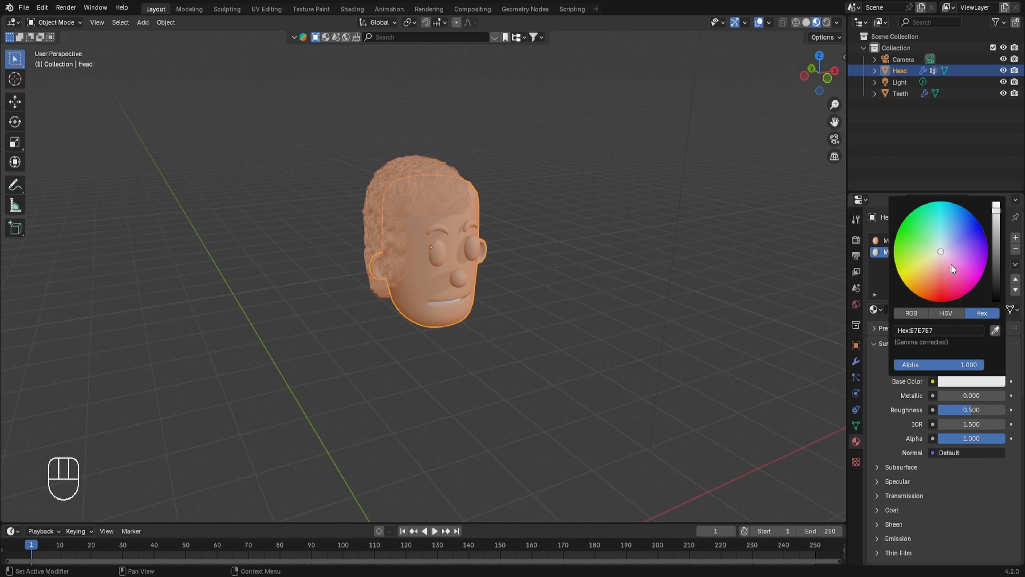
{"action": "scroll", "coordinate": [950, 248], "scroll_direction": "down", "scroll_amount": 15}
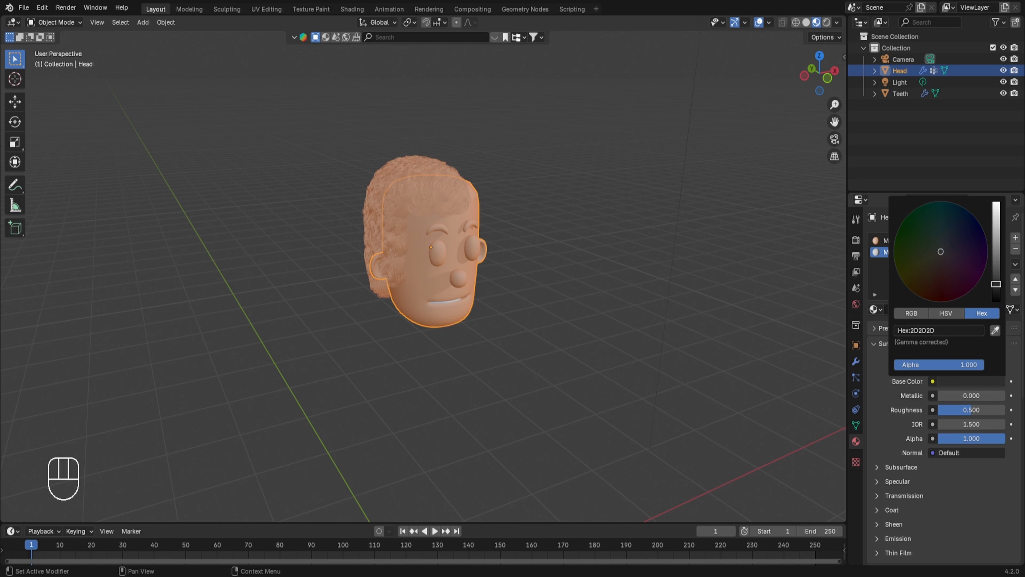
{"action": "scroll", "coordinate": [941, 252], "scroll_direction": "up", "scroll_amount": 1}
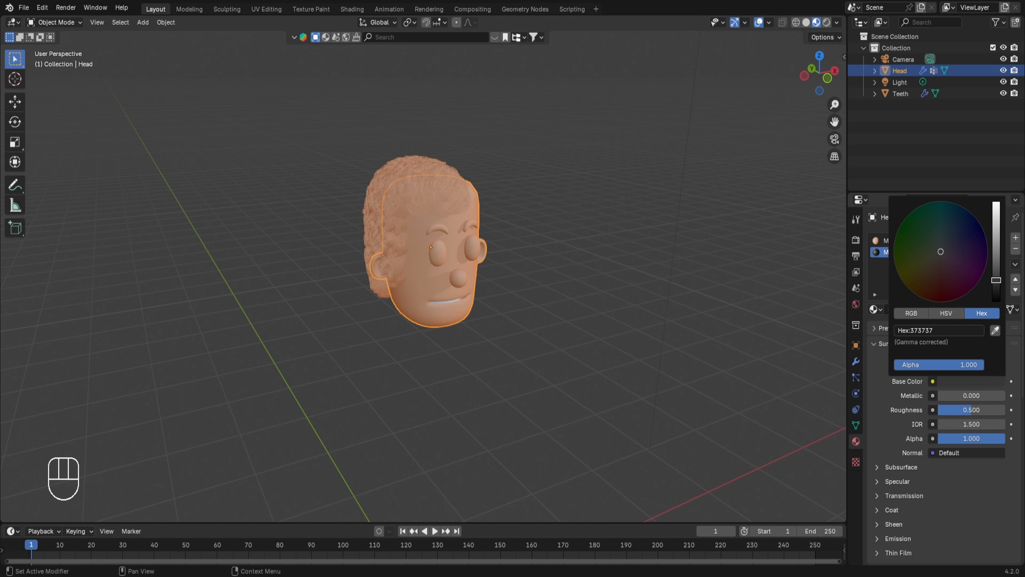
Assign Material.001 as the render material of the head's hair particle system.
{"action": "left_click", "coordinate": [855, 378]}
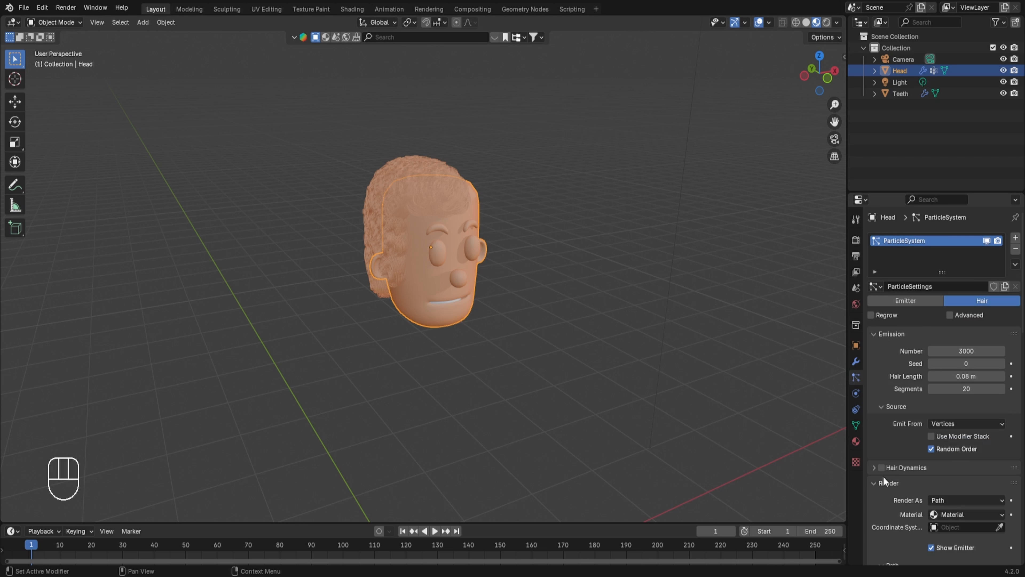
{"action": "left_click", "coordinate": [940, 514]}
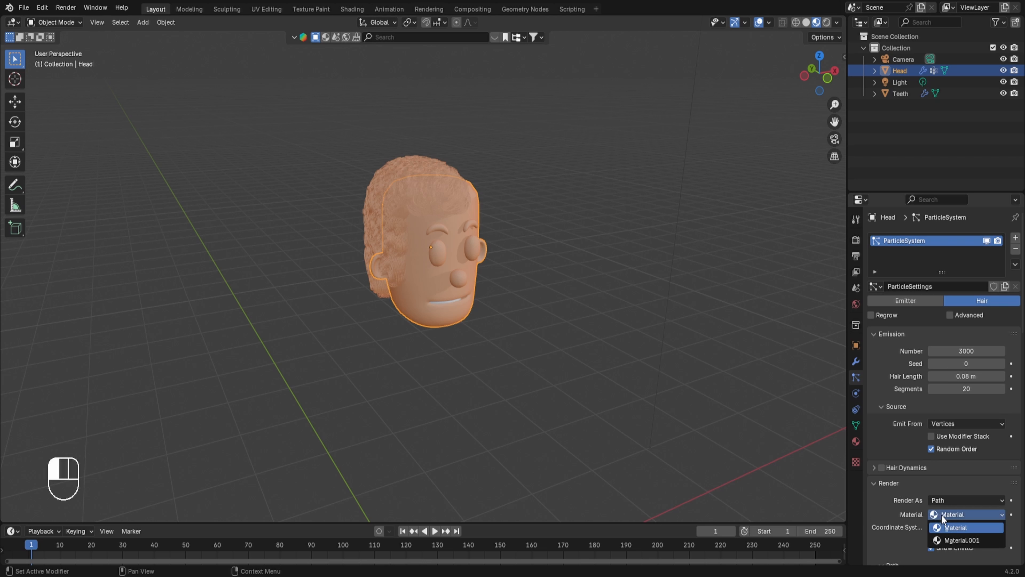
{"action": "left_click", "coordinate": [963, 540]}
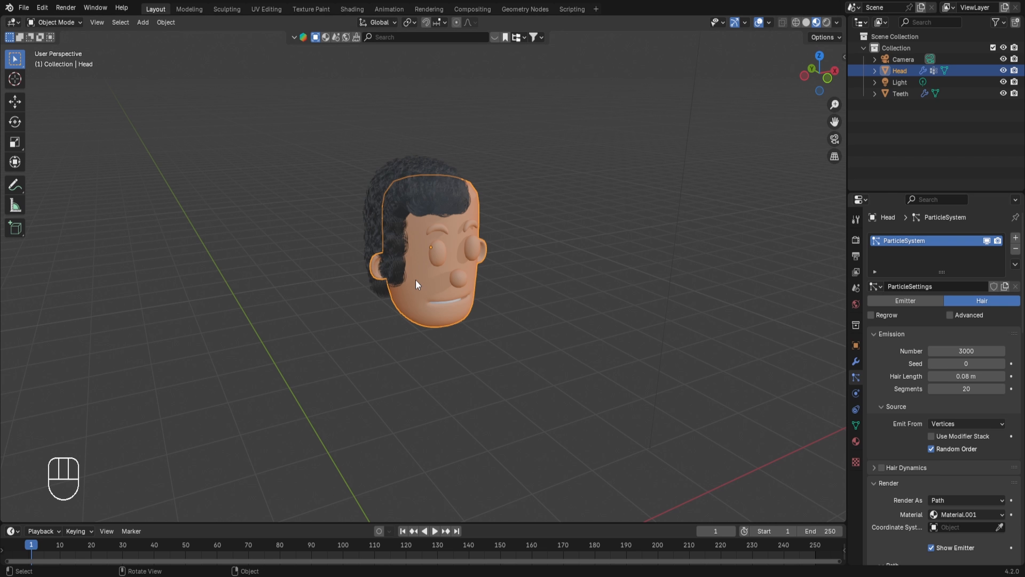
{"action": "middle_click_drag", "start_coordinate": [416, 279], "coordinate": [481, 271]}
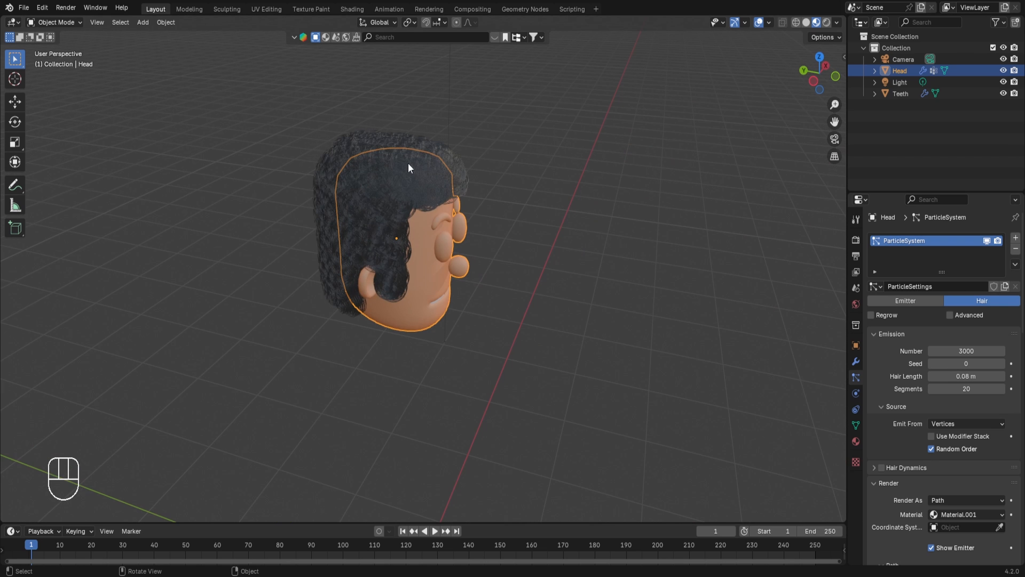
Rename the dark material as Hair and the skin-coloured material as SKin.
{"action": "left_click", "coordinate": [857, 440]}
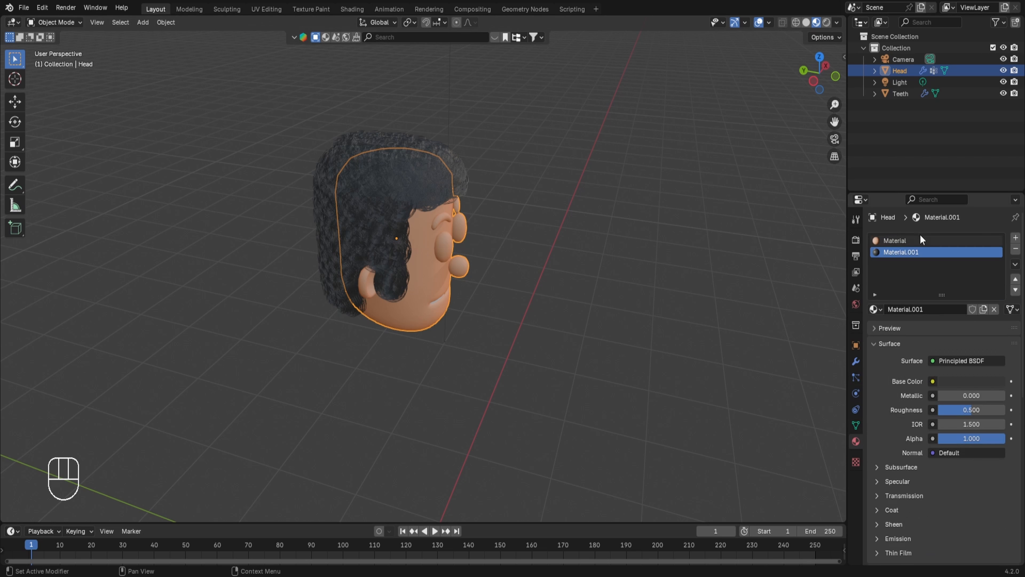
{"action": "double_click", "coordinate": [910, 250]}
{"action": "type", "text": "Hair"}
{"action": "key", "text": "Return"}
{"action": "double_click", "coordinate": [901, 242]}
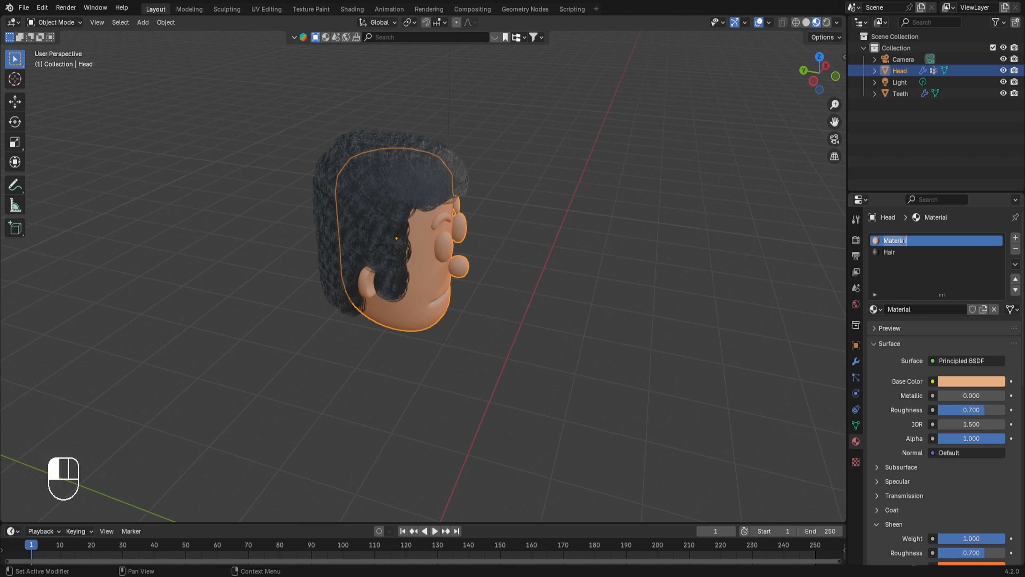
{"action": "type", "text": "SKin"}
{"action": "key", "text": "Return"}
Set the Base Color of the Hair material to the dark blue hex 121327.
{"action": "left_click", "coordinate": [898, 251]}
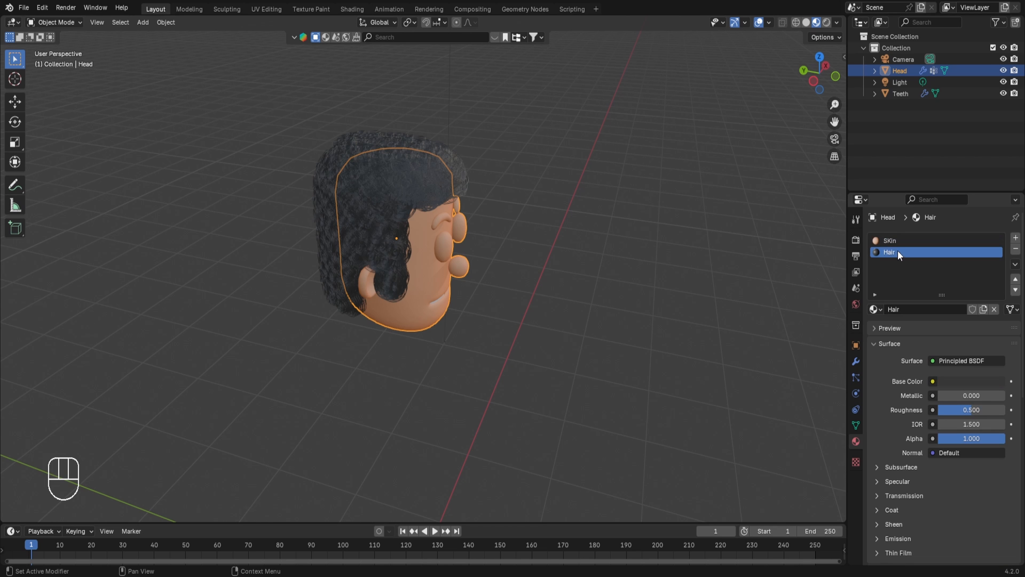
{"action": "left_click", "coordinate": [977, 381]}
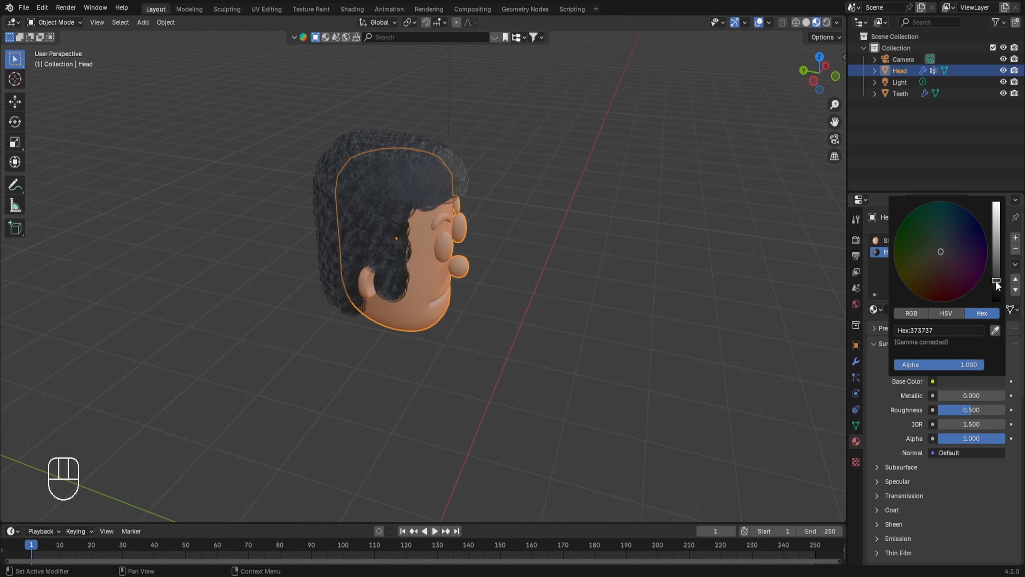
{"action": "mouse_move", "coordinate": [996, 281]}
{"action": "left_mouse_down"}
{"action": "mouse_move", "coordinate": [997, 298]}
{"action": "mouse_move", "coordinate": [996, 280]}
{"action": "left_mouse_up"}
{"action": "left_click_drag", "start_coordinate": [938, 254], "coordinate": [921, 289]}
{"action": "right_click", "coordinate": [921, 289]}
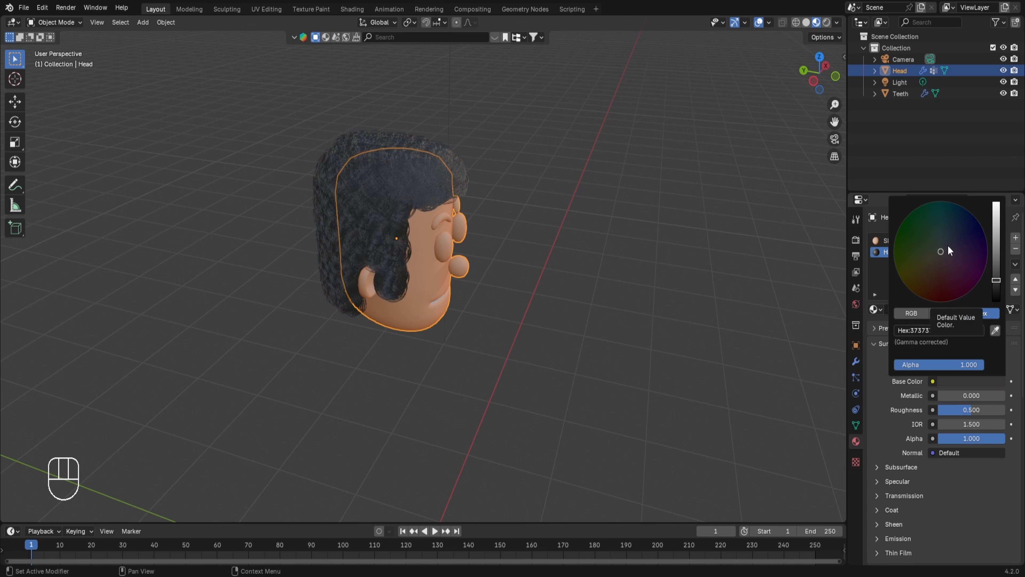
{"action": "left_click_drag", "start_coordinate": [948, 245], "coordinate": [962, 236]}
{"action": "left_click_drag", "start_coordinate": [996, 280], "coordinate": [996, 285]}
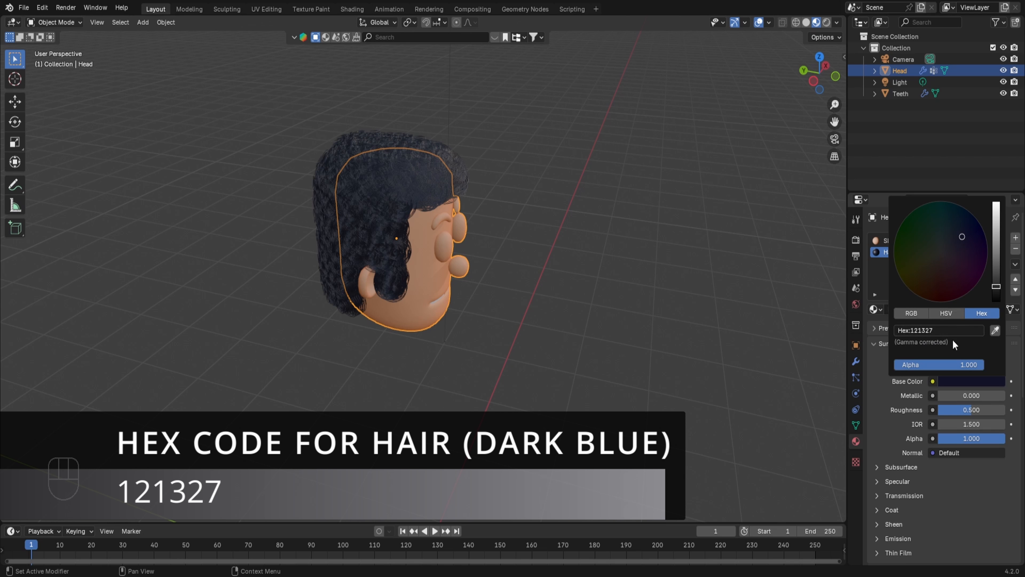
In Edit Mode from the front view, select the whole eye mesh and scale it down slightly along Z.
{"action": "middle_click_drag", "start_coordinate": [666, 316], "coordinate": [534, 262]}
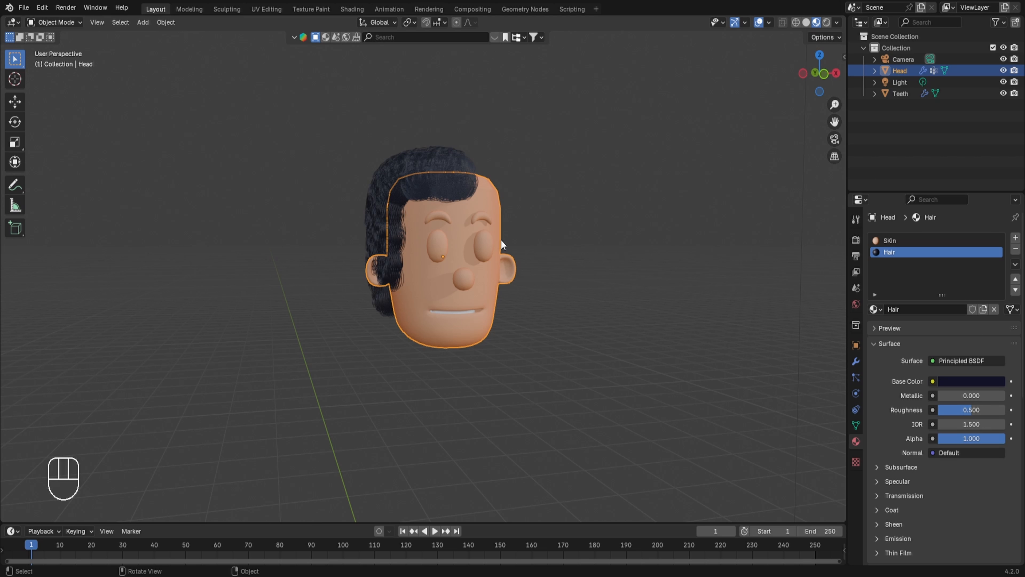
{"action": "key", "text": "KP_1"}
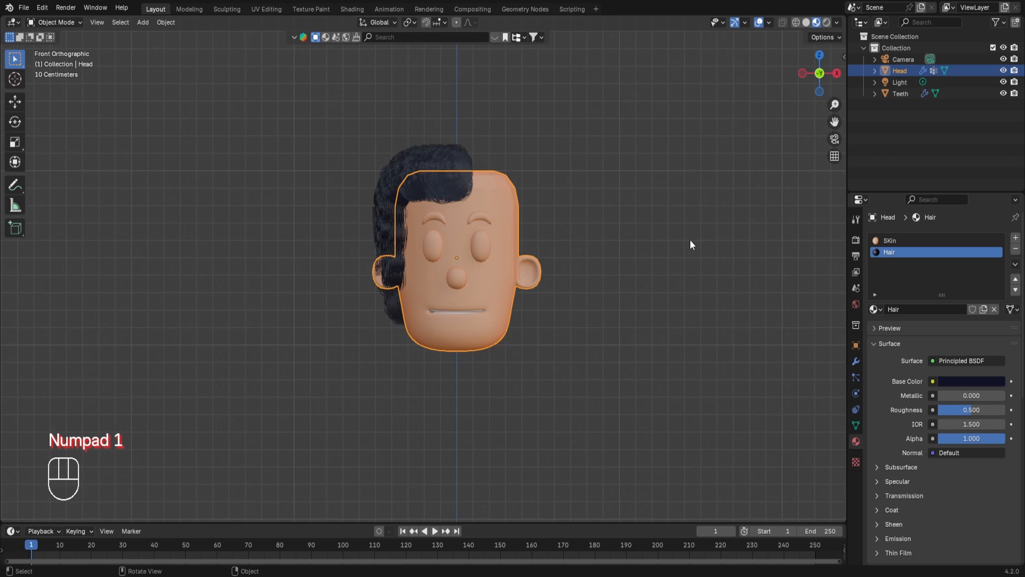
{"action": "key", "text": "Tab"}
{"action": "middle_click_drag", "start_coordinate": [690, 240], "coordinate": [702, 193], "text": "ctrl"}
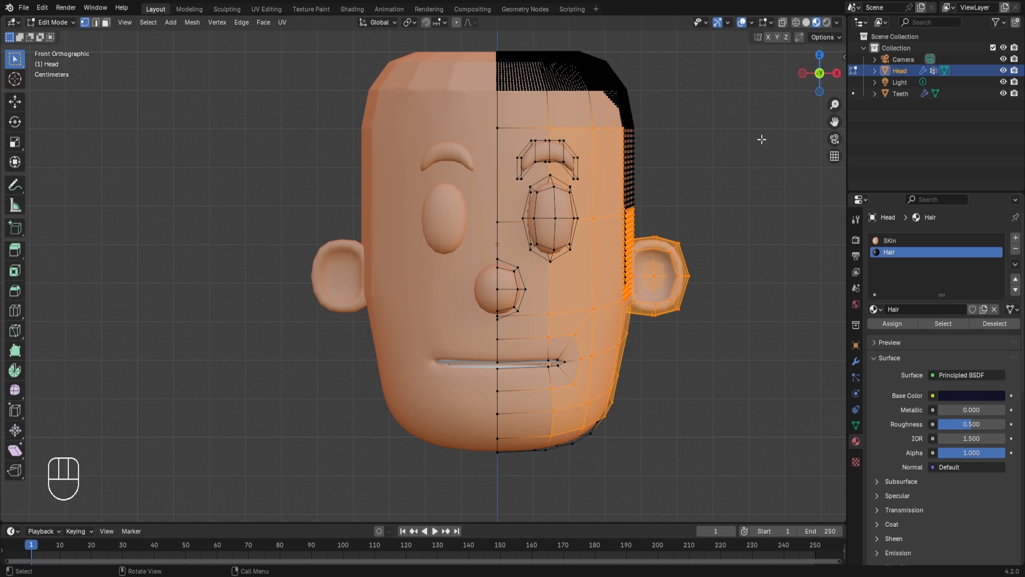
{"action": "left_click", "coordinate": [751, 160]}
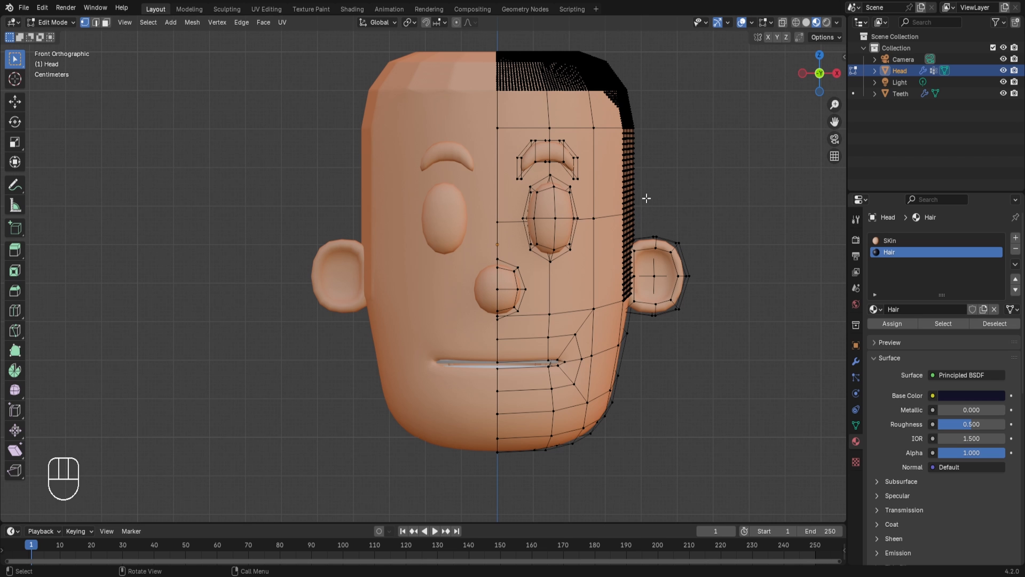
{"action": "key", "text": "l"}
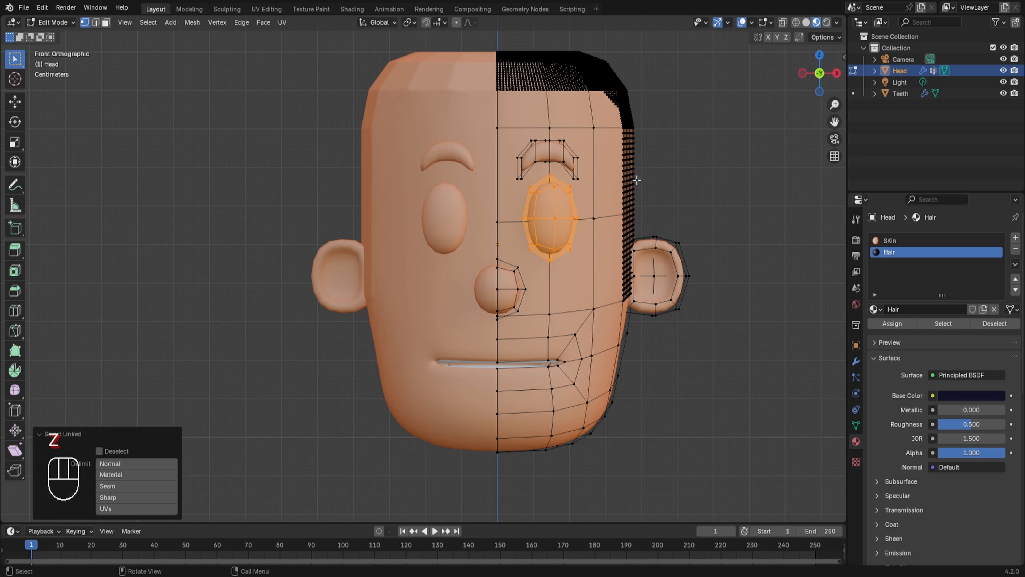
{"action": "key", "text": "s"}
{"action": "key", "text": "z"}
{"action": "left_click", "coordinate": [626, 180]}
Select the eye's centre vertex with its surrounding faces, scale them to about 0.684 and shift them slightly along X toward the nose.
{"action": "left_click", "coordinate": [532, 203]}
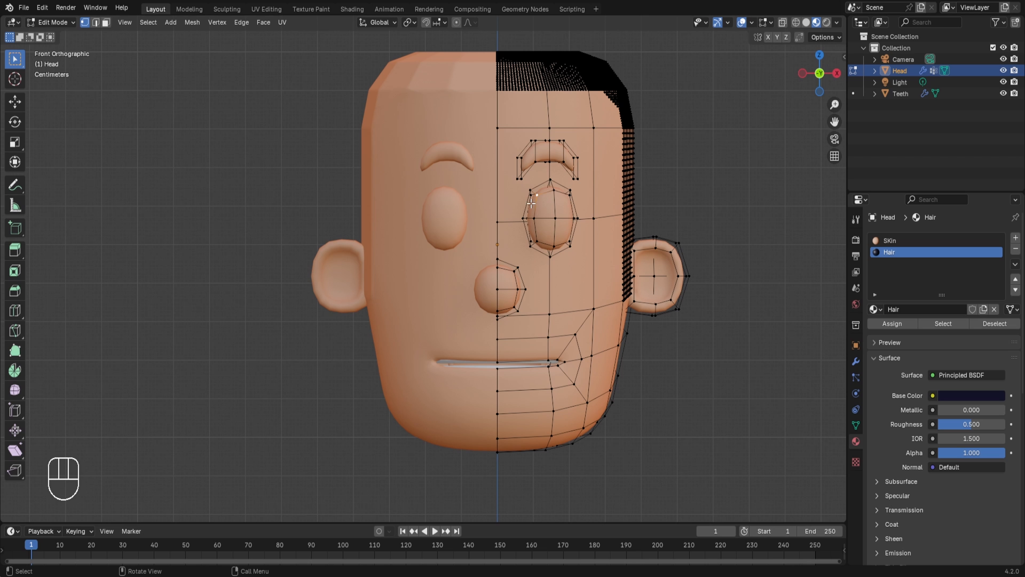
{"action": "left_click", "coordinate": [556, 217]}
{"action": "key", "text": "ctrl"}
{"action": "key", "text": "ctrl+KP_Add"}
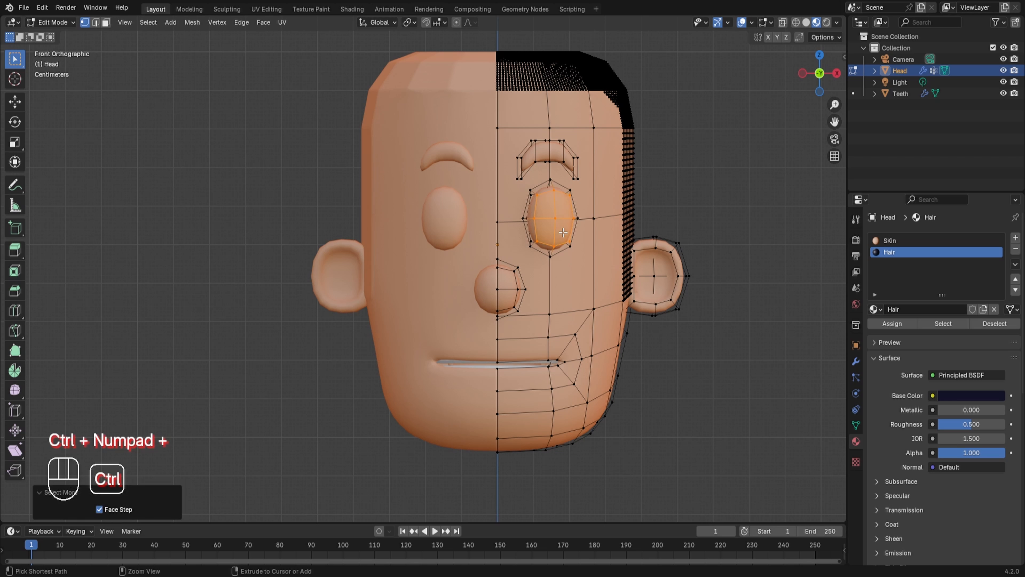
{"action": "key", "text": "s"}
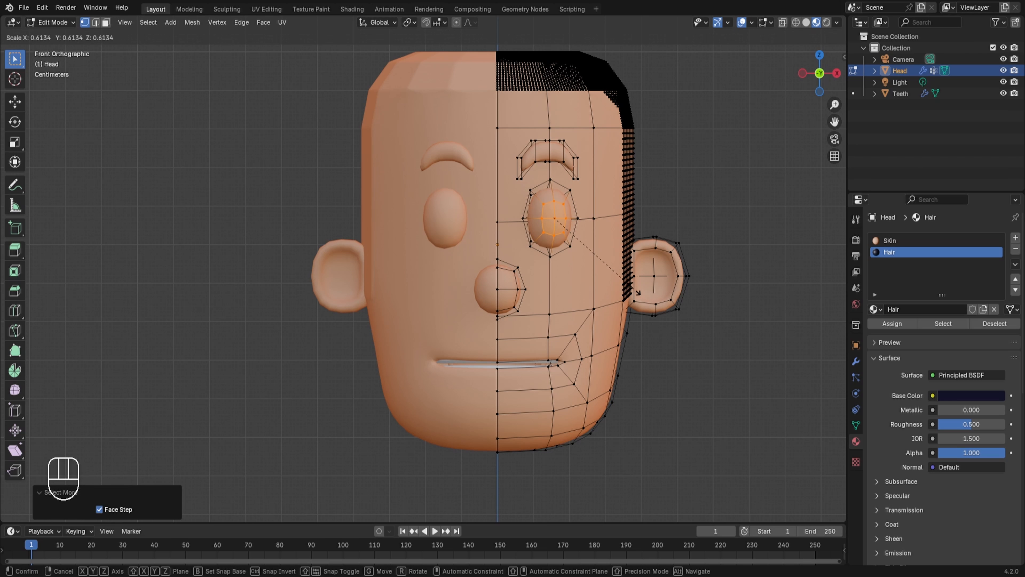
{"action": "left_click", "coordinate": [637, 291]}
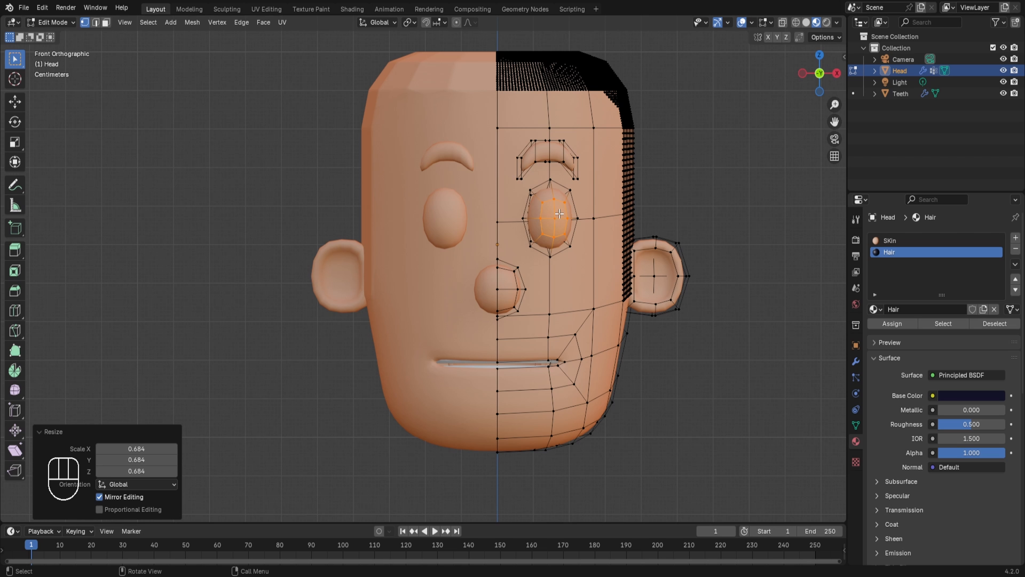
{"action": "key", "text": "g"}
{"action": "key", "text": "x"}
{"action": "left_click", "coordinate": [554, 229]}
Add a third material with a black Base Color and assign it to the selected pupil faces.
{"action": "left_click", "coordinate": [1015, 239]}
{"action": "left_click", "coordinate": [933, 305]}
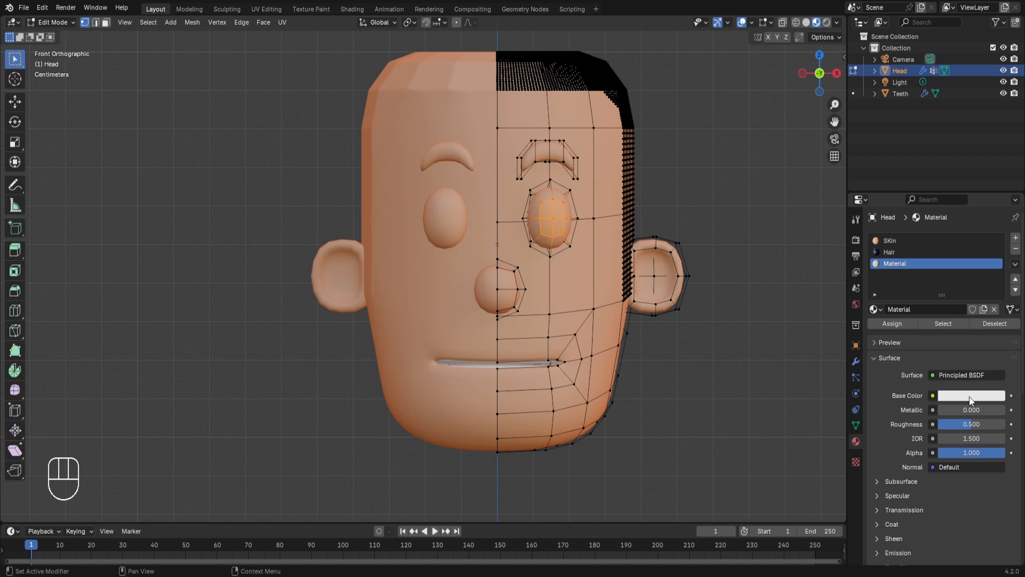
{"action": "left_click", "coordinate": [969, 396]}
{"action": "left_click_drag", "start_coordinate": [994, 285], "coordinate": [996, 315]}
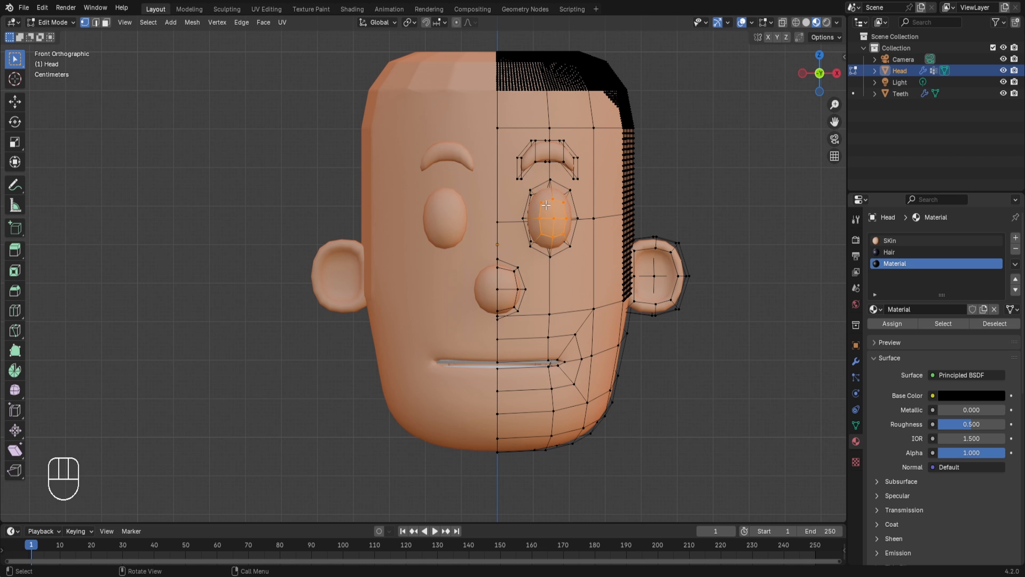
{"action": "left_click", "coordinate": [888, 323]}
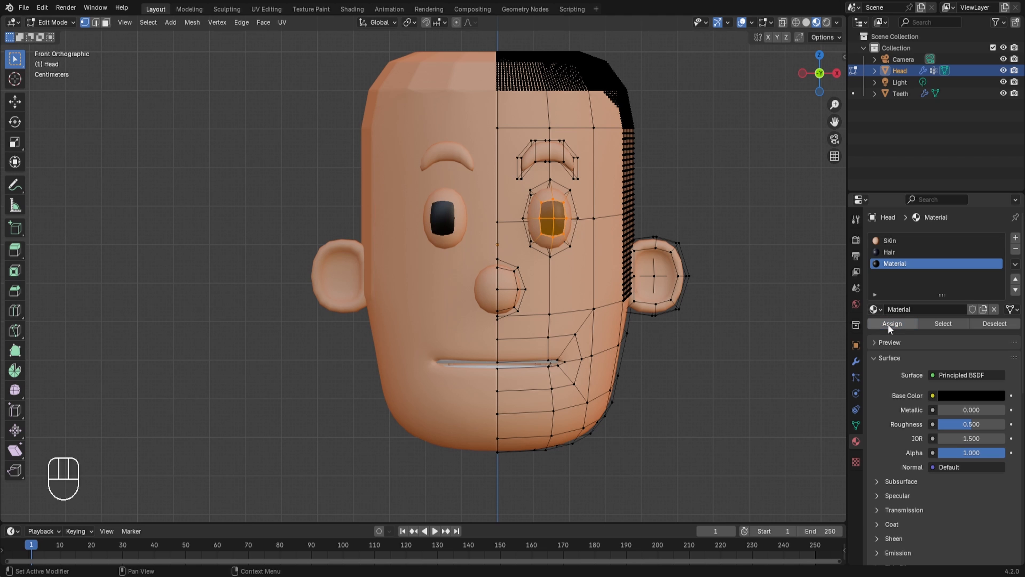
Move the pupil about -0.012 m along X to centre it in the eye, and clear the selection.
{"action": "key", "text": "g"}
{"action": "key", "text": "x"}
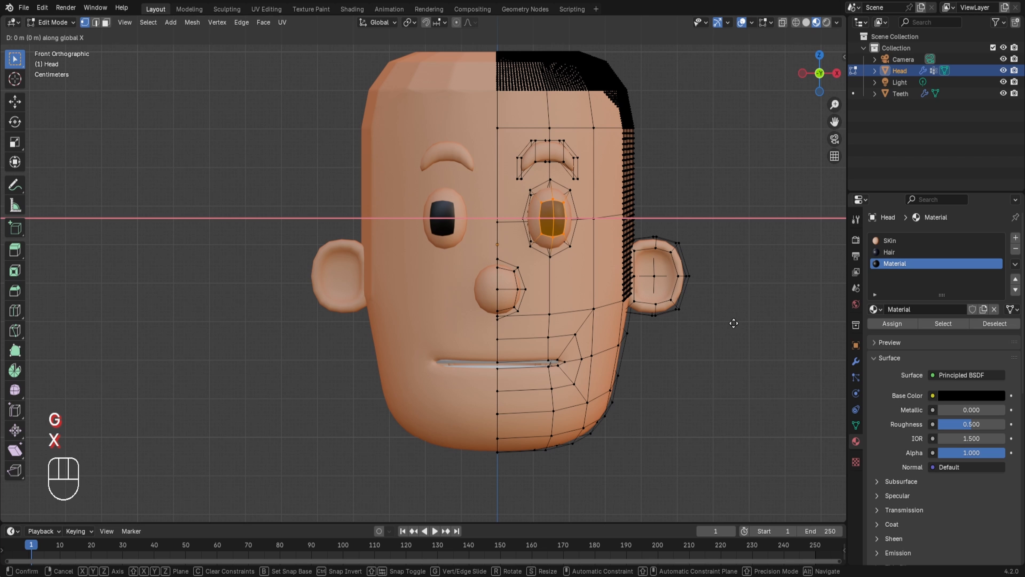
{"action": "left_click", "coordinate": [730, 320]}
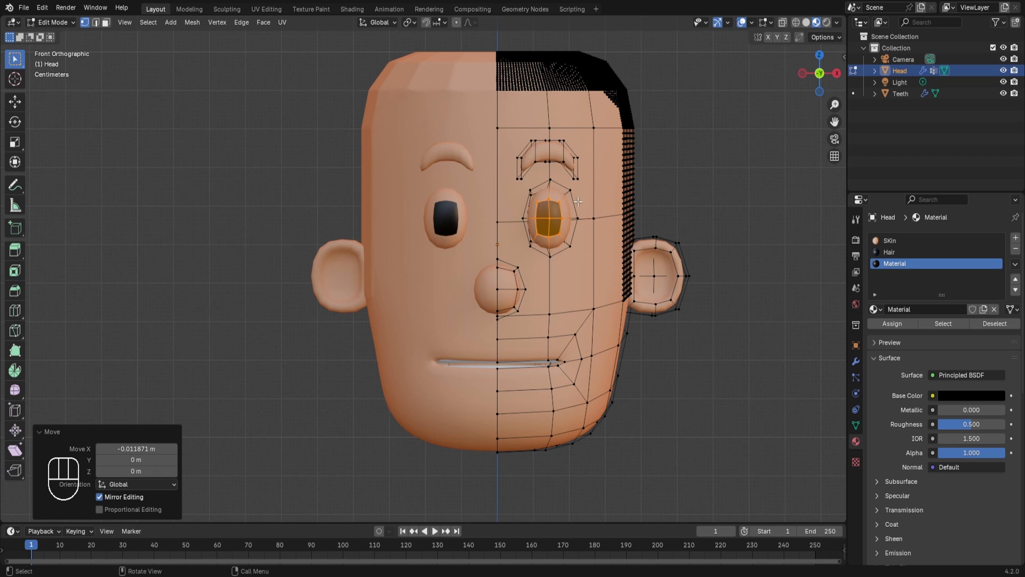
{"action": "left_click", "coordinate": [729, 177]}
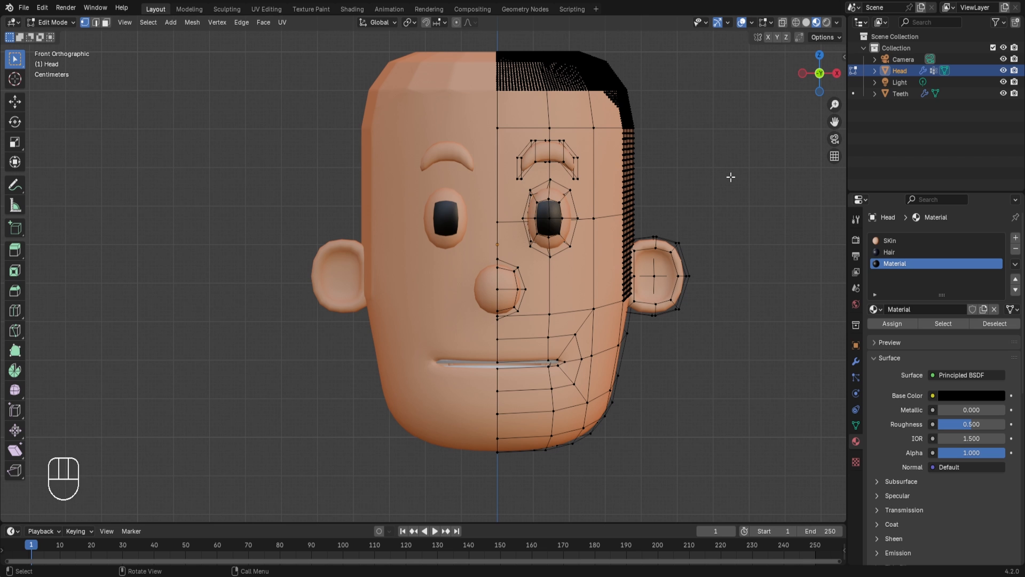
Select the whole eye mesh except the pupil faces, assign it a new fourth material with the default white Base Color, and clear the selection.
{"action": "key", "text": "l"}
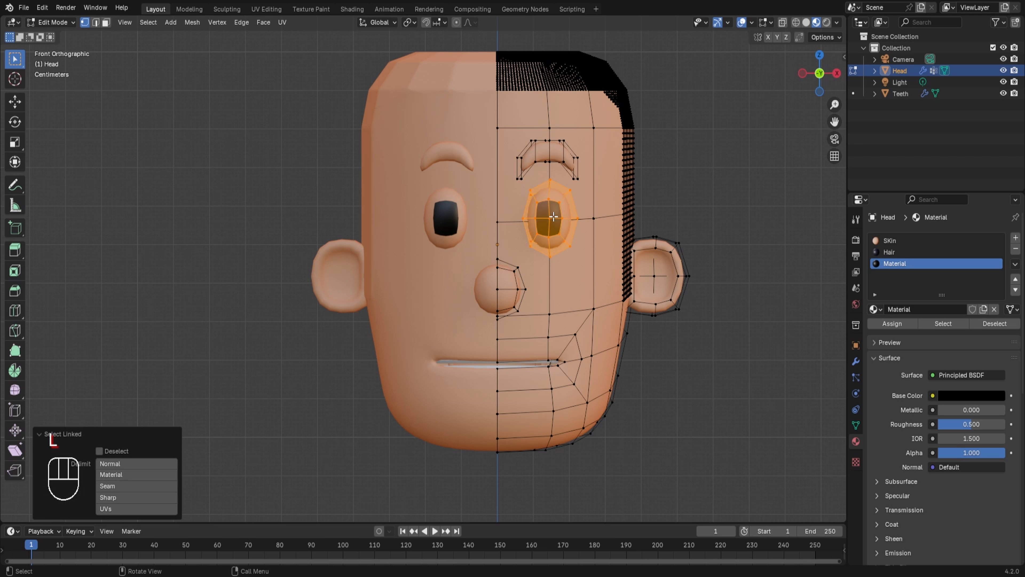
{"action": "left_click_drag", "start_coordinate": [543, 211], "coordinate": [556, 225], "text": "ctrl"}
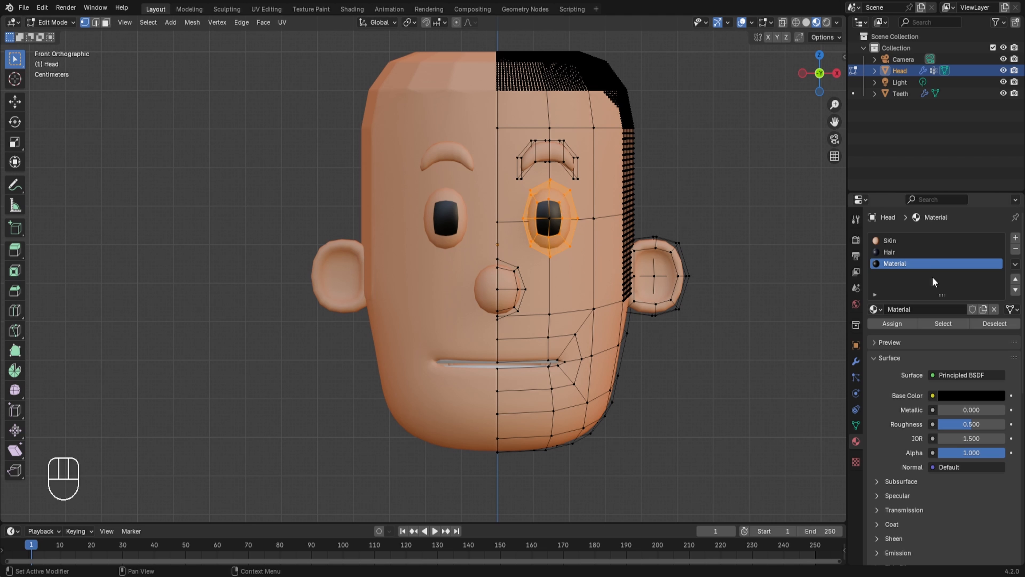
{"action": "left_click", "coordinate": [1016, 238]}
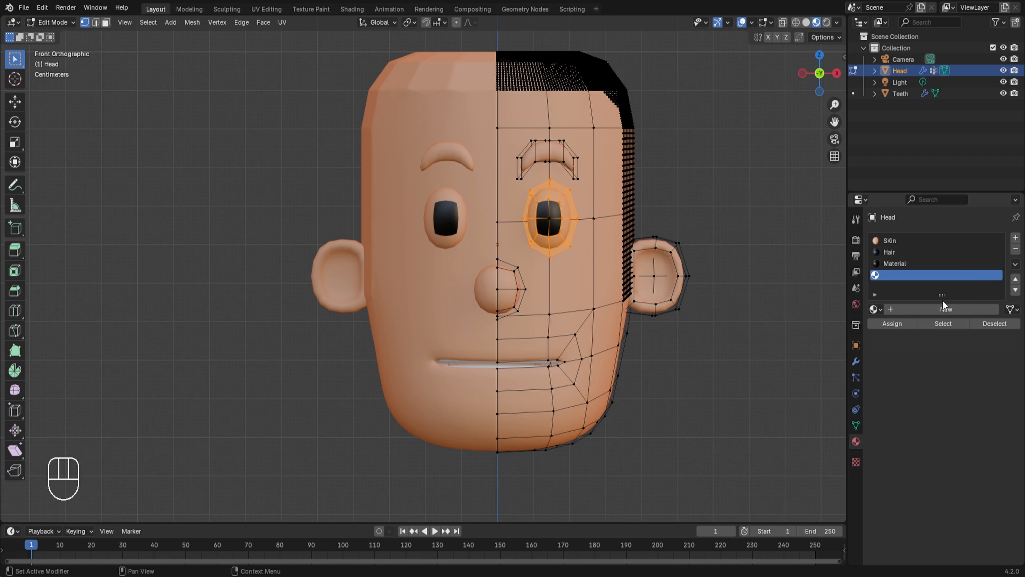
{"action": "left_click", "coordinate": [933, 311]}
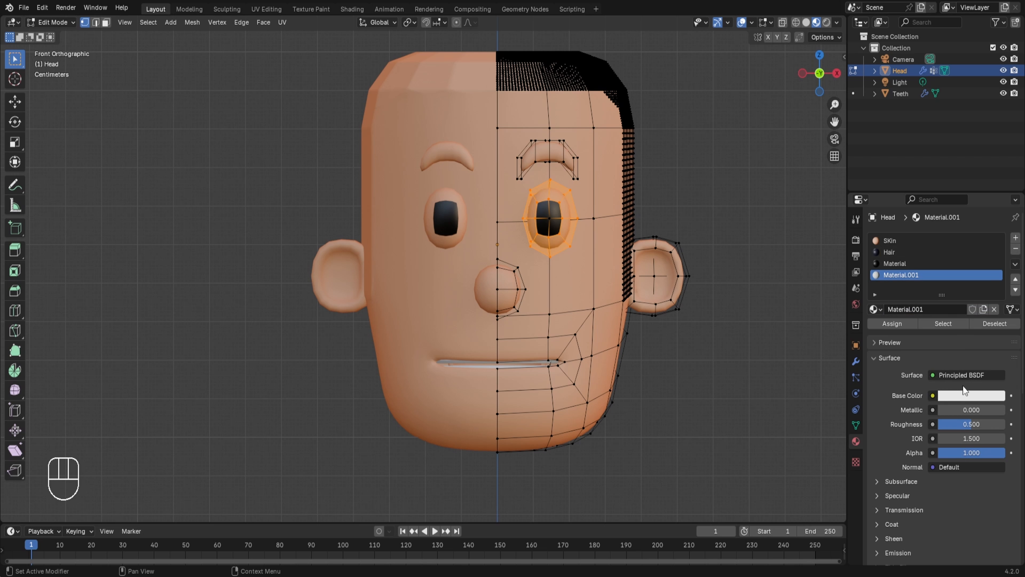
{"action": "left_click", "coordinate": [895, 322]}
{"action": "left_click", "coordinate": [753, 141]}
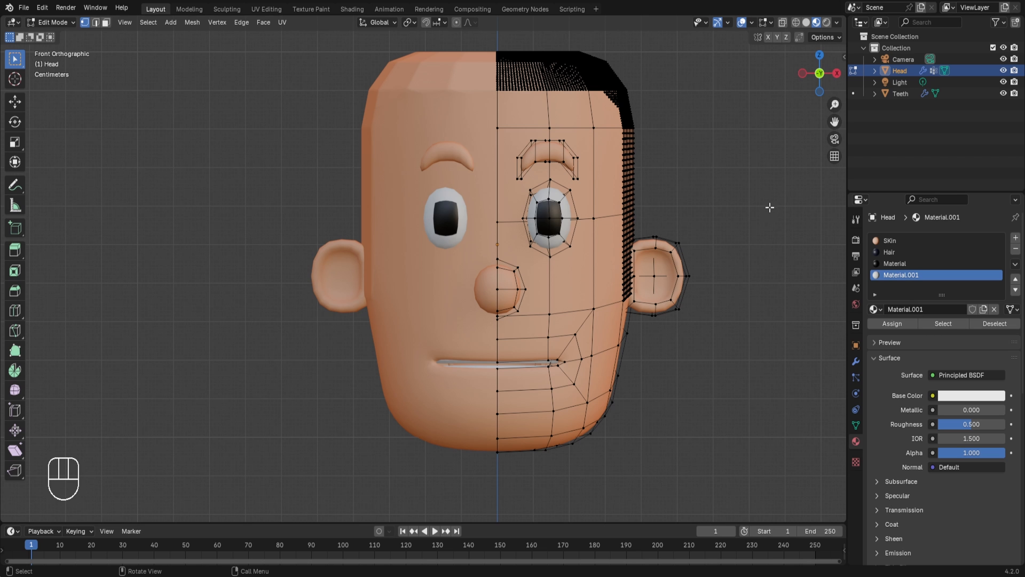
Select the whole eyebrow, move it about -0.024 m along Z toward the eye, and scale it to about 1.179 along X.
{"action": "key", "text": "l"}
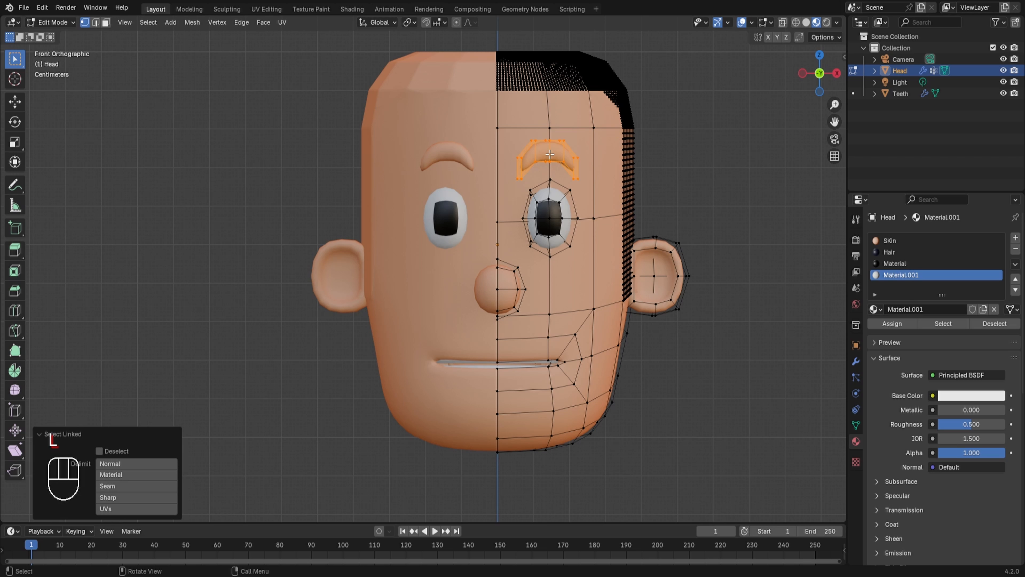
{"action": "key", "text": "g"}
{"action": "key", "text": "z"}
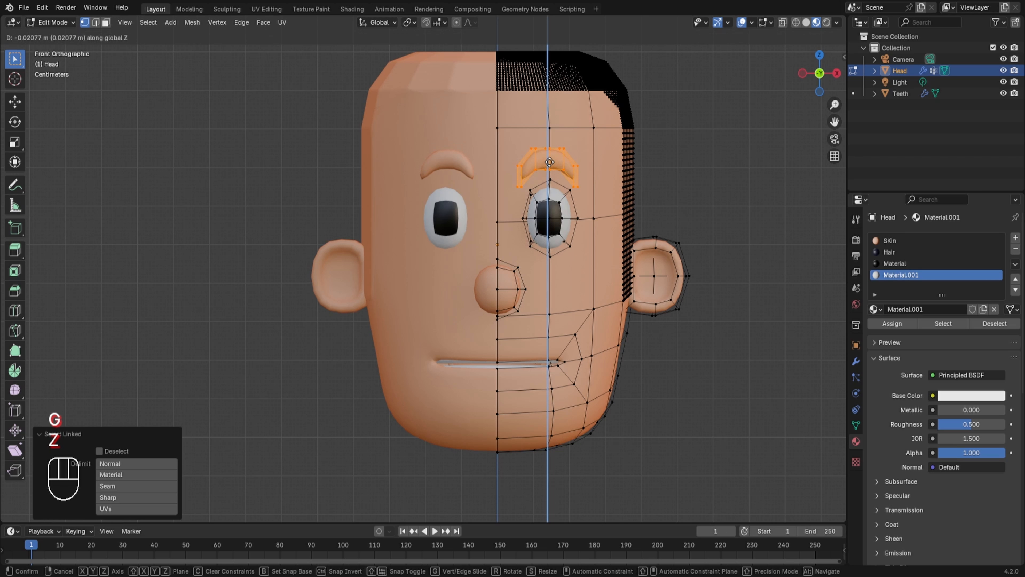
{"action": "left_click", "coordinate": [550, 163]}
{"action": "key", "text": "s"}
{"action": "key", "text": "x"}
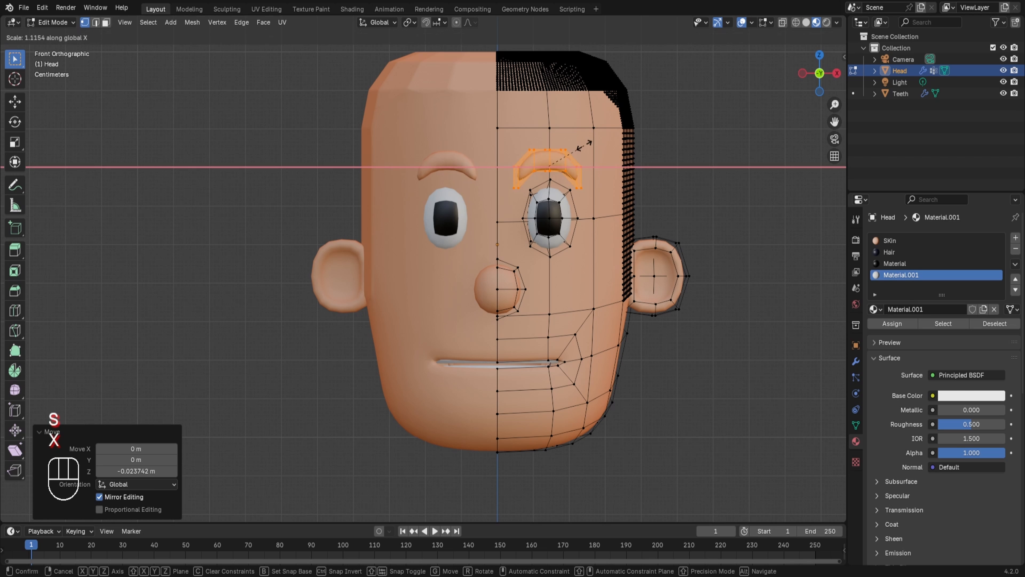
{"action": "left_click", "coordinate": [587, 146]}
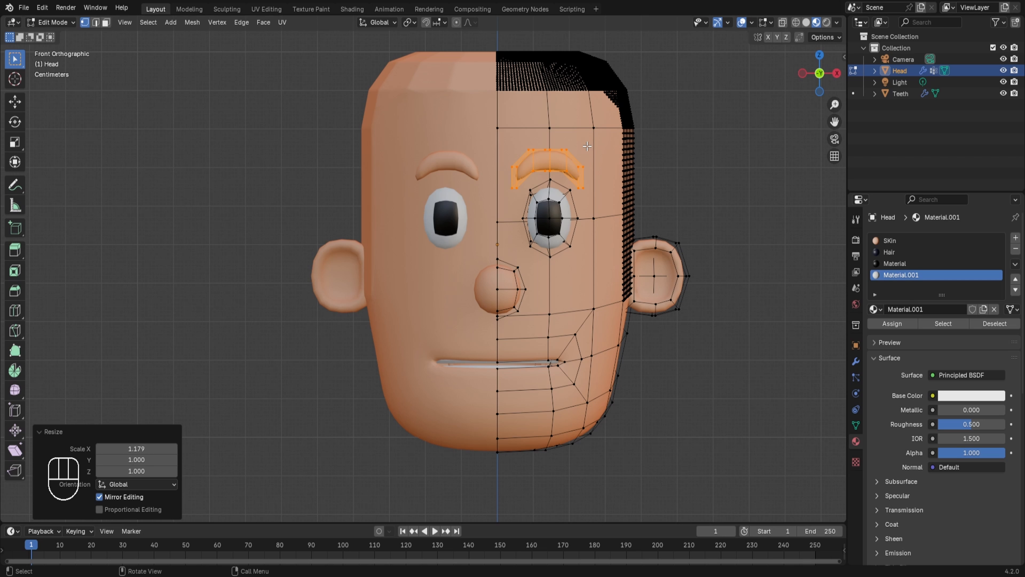
Assign the black pupil material to the selected eyebrow, check the face in Object Mode, and clear the selection in Edit Mode.
{"action": "left_click", "coordinate": [889, 266]}
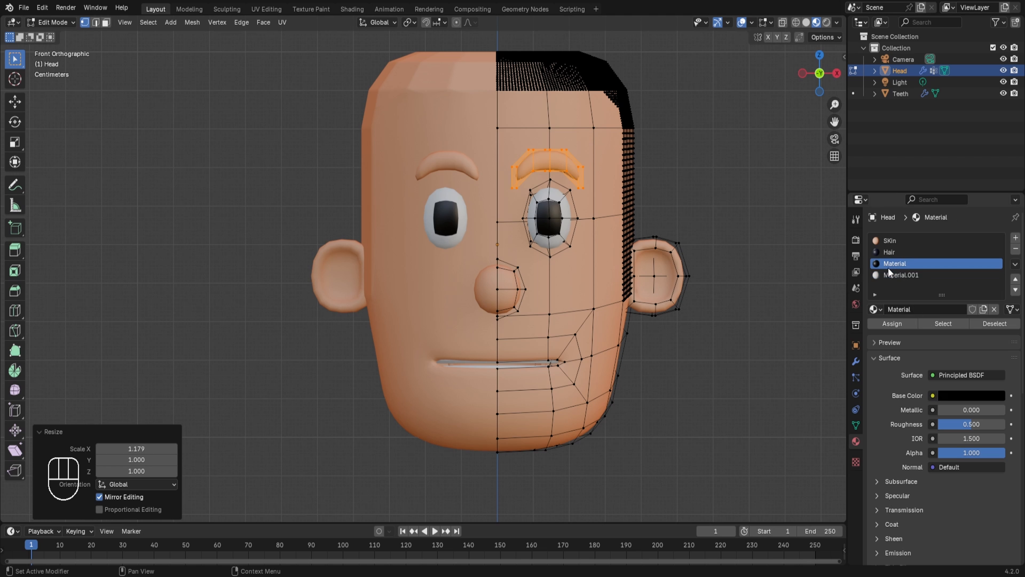
{"action": "left_click", "coordinate": [888, 322]}
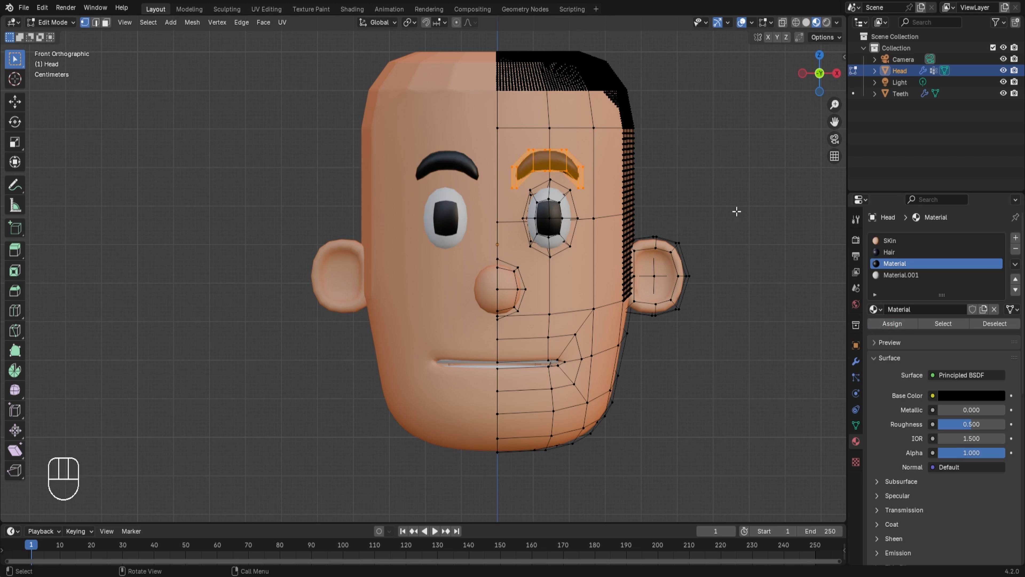
{"action": "key", "text": "Tab"}
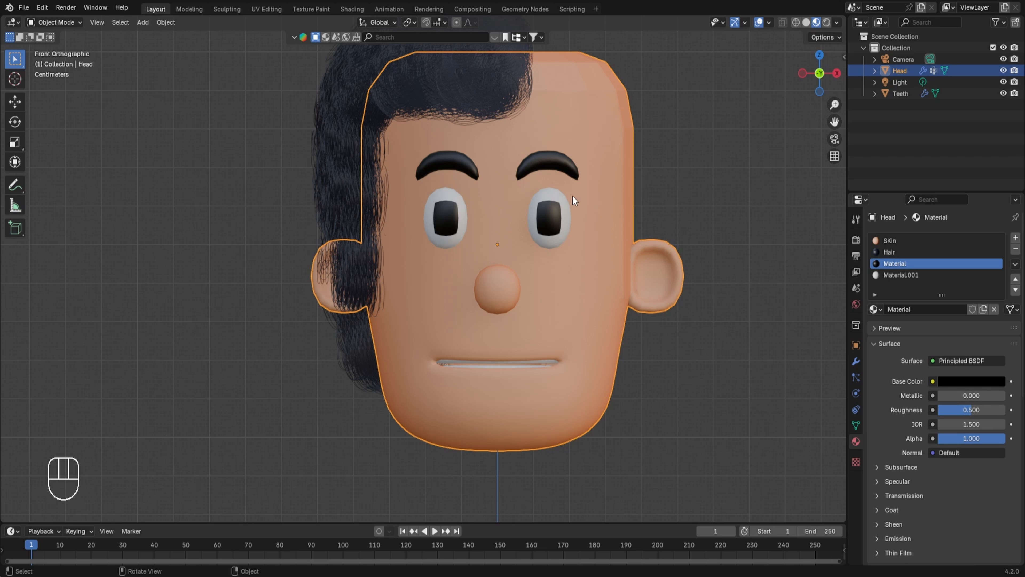
{"action": "key", "text": "Tab"}
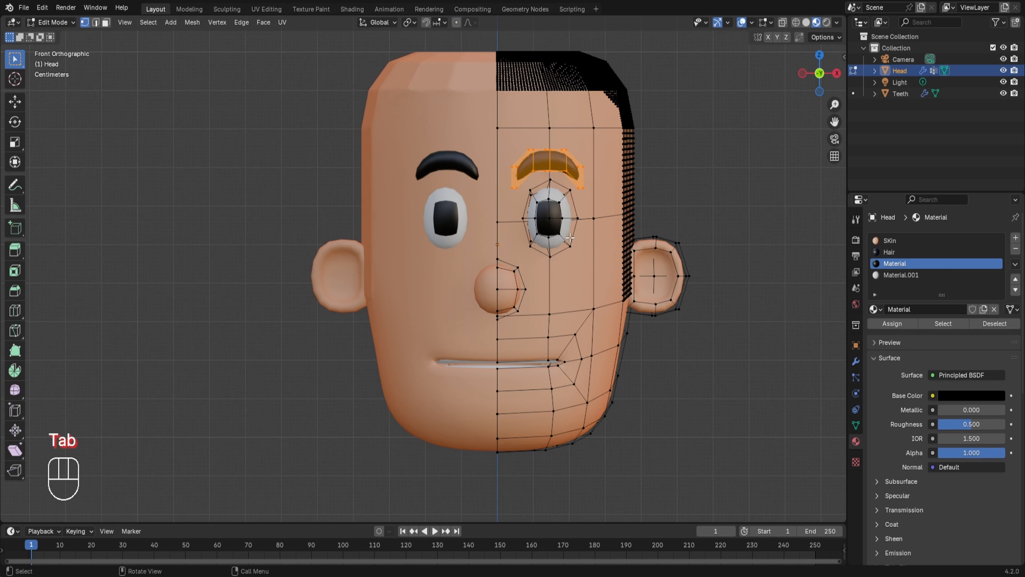
{"action": "left_click", "coordinate": [768, 234]}
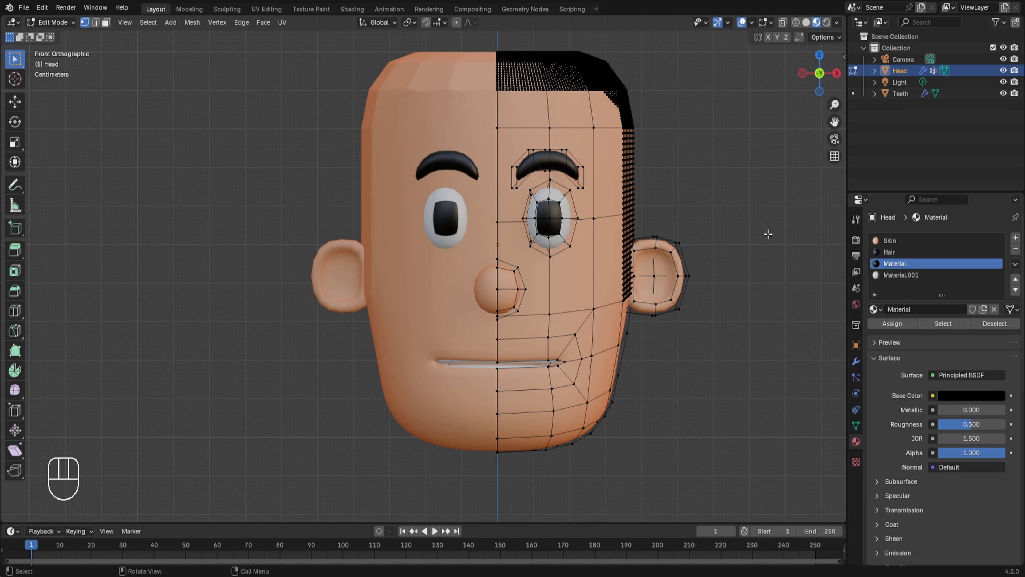
Select the mouth opening's edge loop, scale it to about 0.49 along X to narrow the mouth, and return to Object Mode.
{"action": "left_click", "coordinate": [514, 357], "text": "alt"}
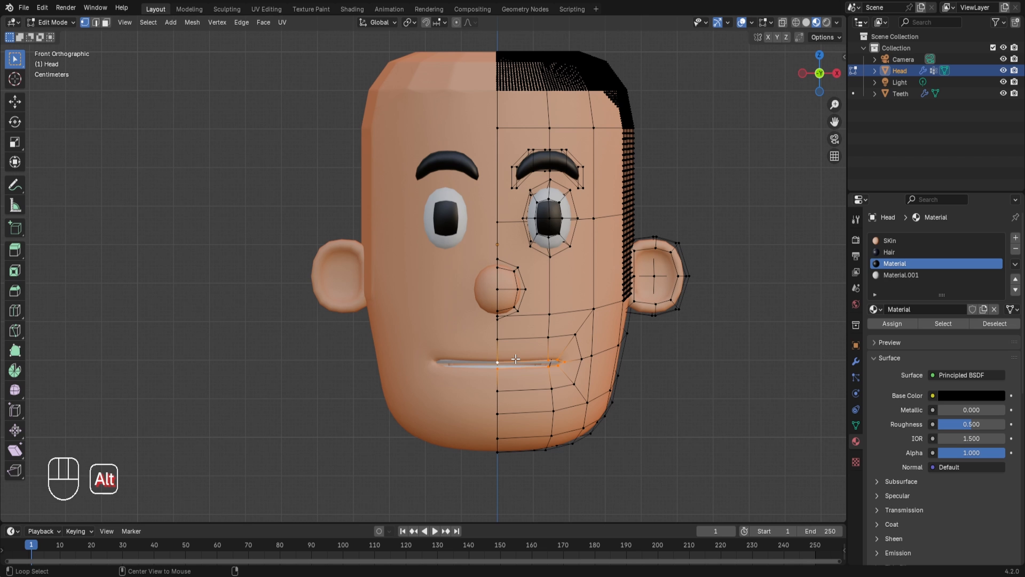
{"action": "key", "text": "s"}
{"action": "key", "text": "x"}
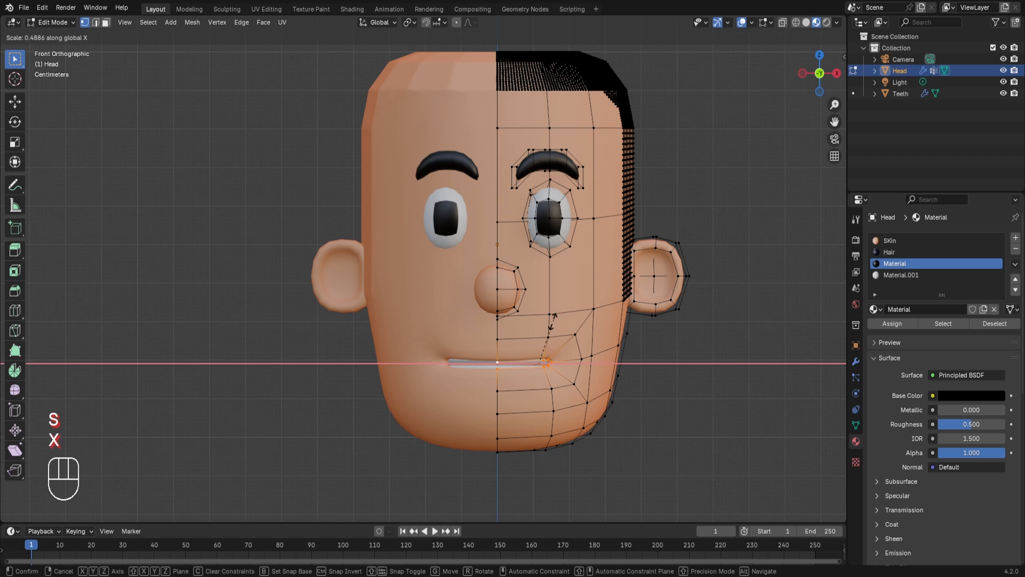
{"action": "left_click", "coordinate": [553, 321]}
{"action": "key", "text": "Tab"}
{"action": "middle_click_drag", "start_coordinate": [698, 108], "coordinate": [635, 237]}
{"action": "scroll", "coordinate": [622, 253], "scroll_direction": "down", "scroll_amount": 4}
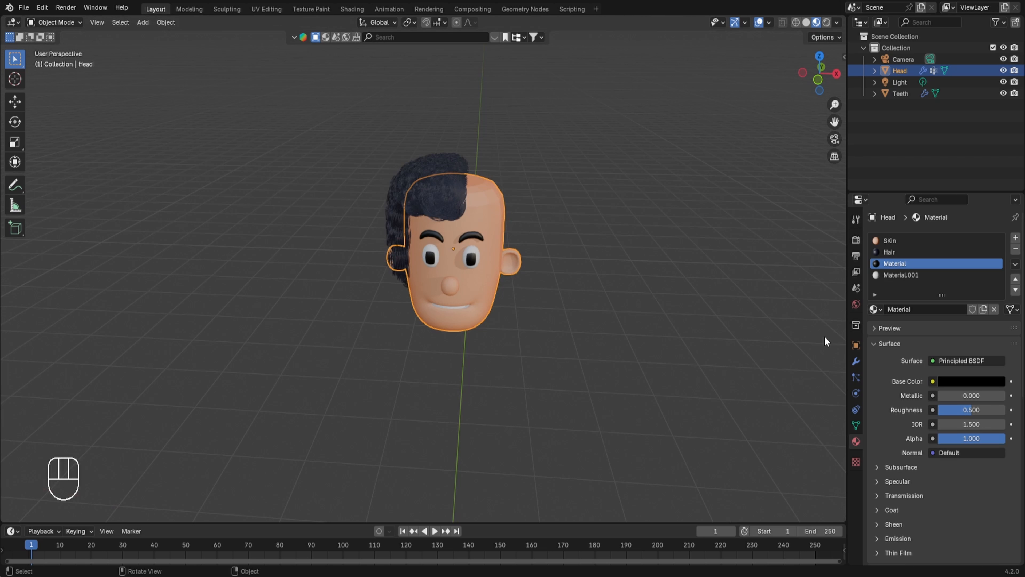
Try applying the head's Mirror modifier to extend the particle hair over both sides.
{"action": "left_click", "coordinate": [856, 360]}
{"action": "left_click", "coordinate": [989, 257]}
{"action": "left_click", "coordinate": [952, 269]}
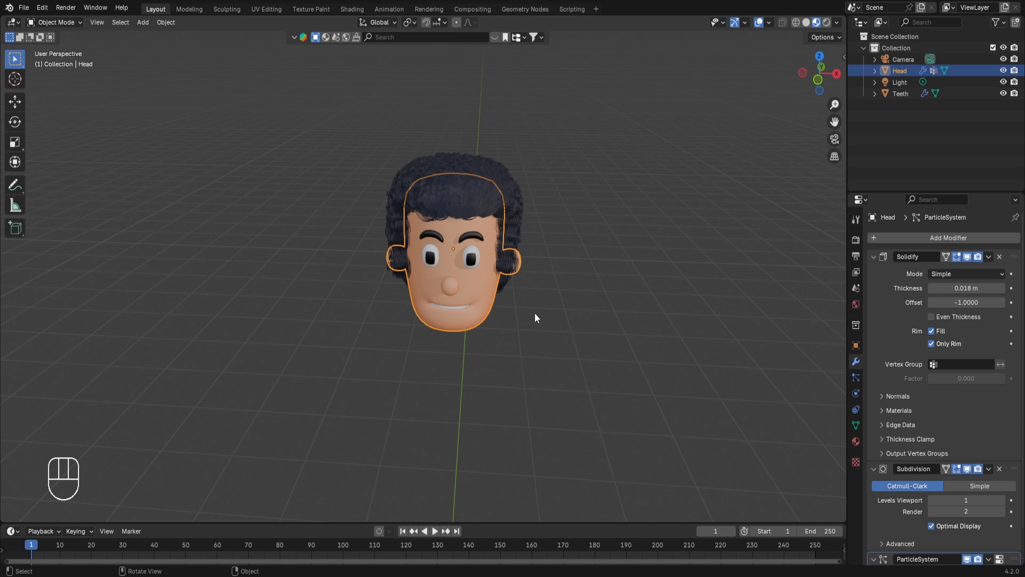
{"action": "mouse_move", "coordinate": [533, 317]}
{"action": "middle_mouse_down"}
{"action": "mouse_move", "coordinate": [556, 293]}
{"action": "mouse_move", "coordinate": [538, 298]}
{"action": "middle_mouse_up"}
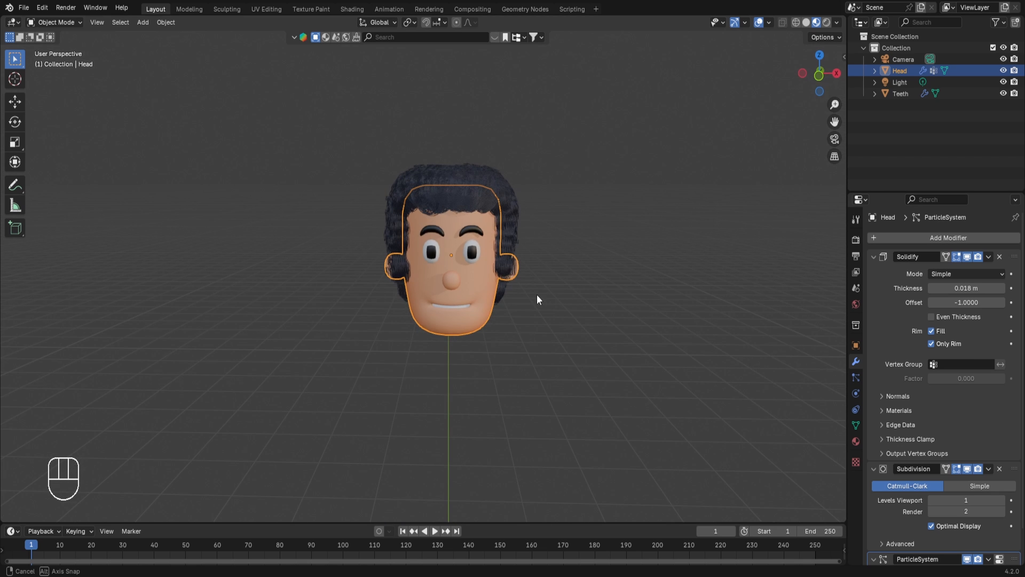
Save the file and inspect the head's face and hair from the front and side.
{"action": "key", "text": "ctrl+s"}
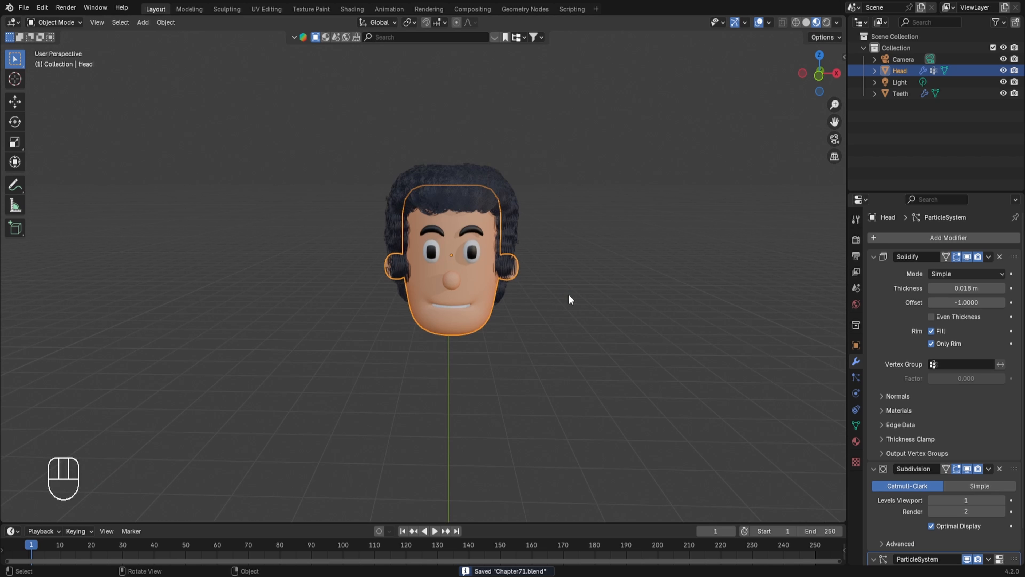
{"action": "scroll", "coordinate": [570, 294], "scroll_direction": "up", "scroll_amount": 1}
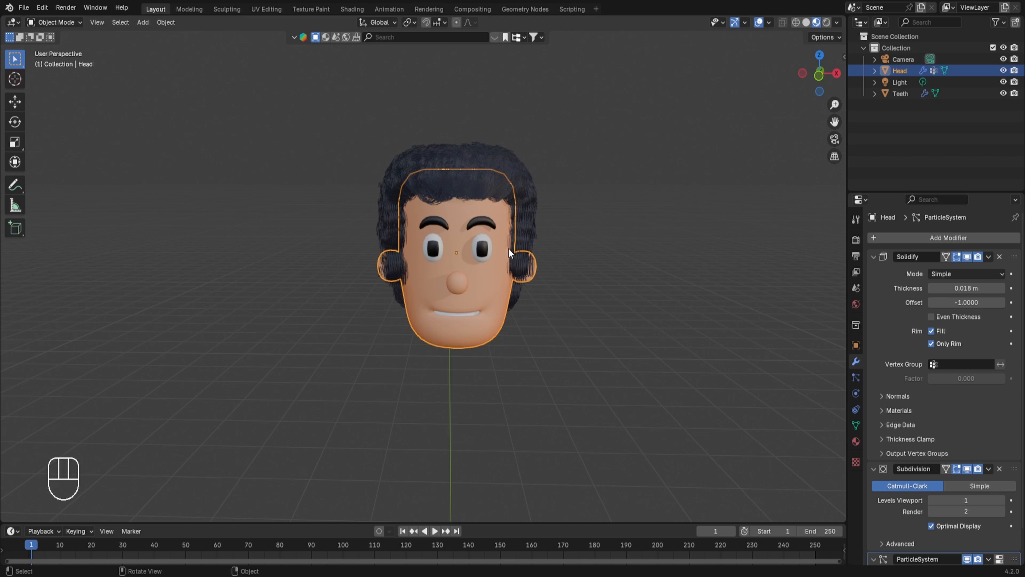
{"action": "scroll", "coordinate": [508, 247], "scroll_direction": "up", "scroll_amount": 1}
{"action": "scroll", "coordinate": [507, 248], "scroll_direction": "up", "scroll_amount": 1}
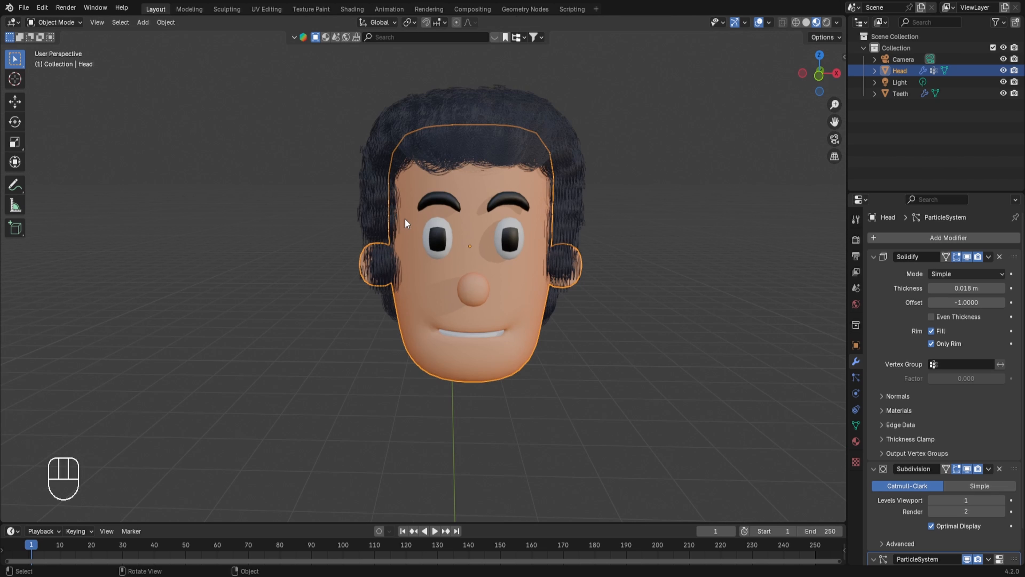
{"action": "middle_click_drag", "start_coordinate": [427, 204], "coordinate": [495, 209]}
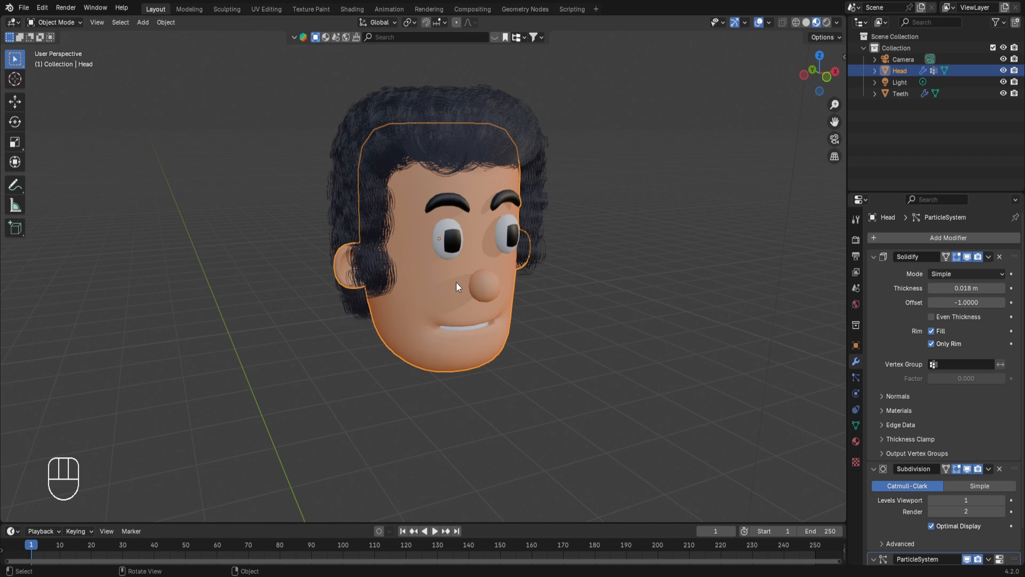
Undo the application of the head's Mirror modifier.
{"action": "key", "text": "ctrl+z"}
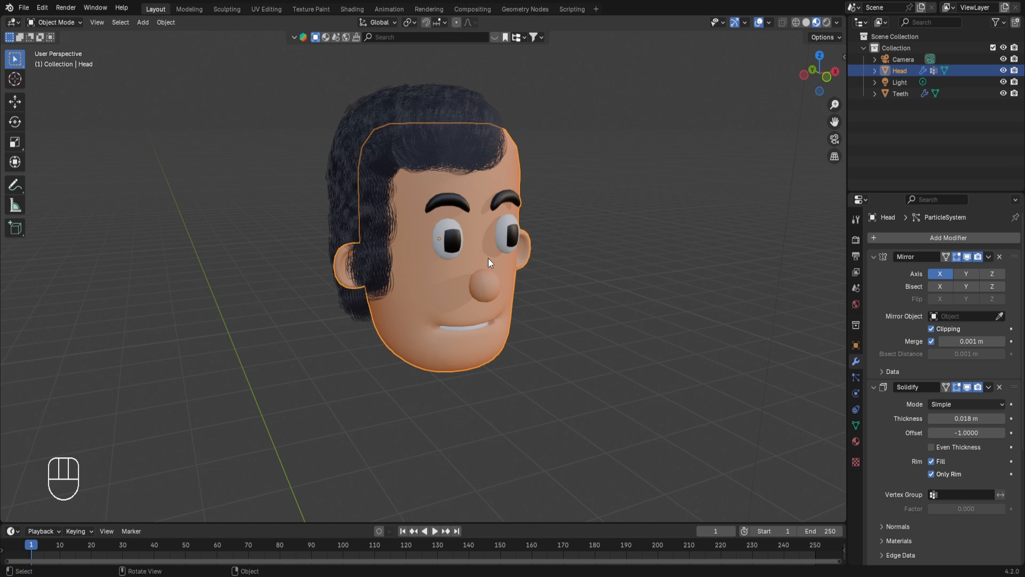
{"action": "key", "text": "Tab"}
{"action": "key", "text": "Tab"}
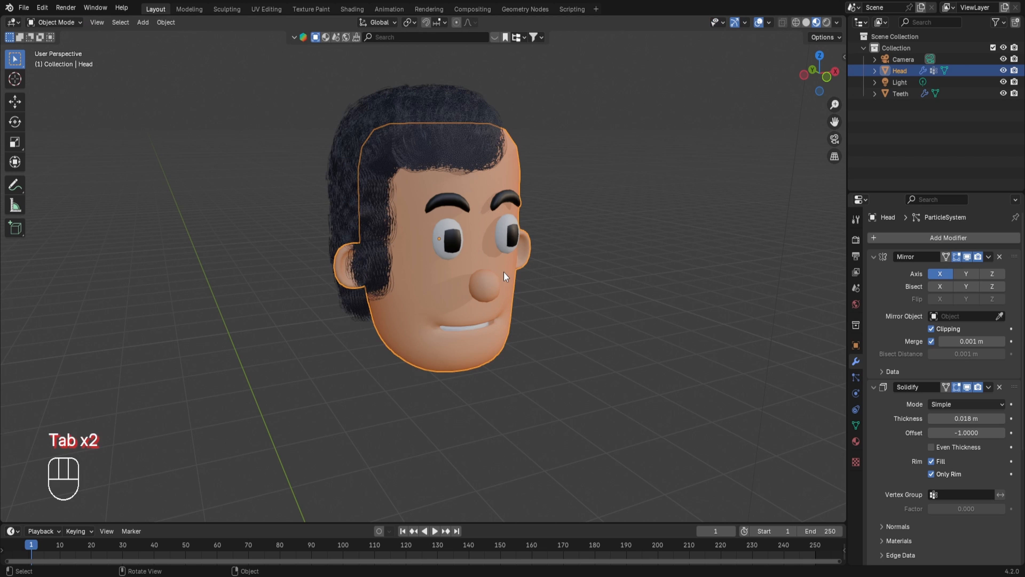